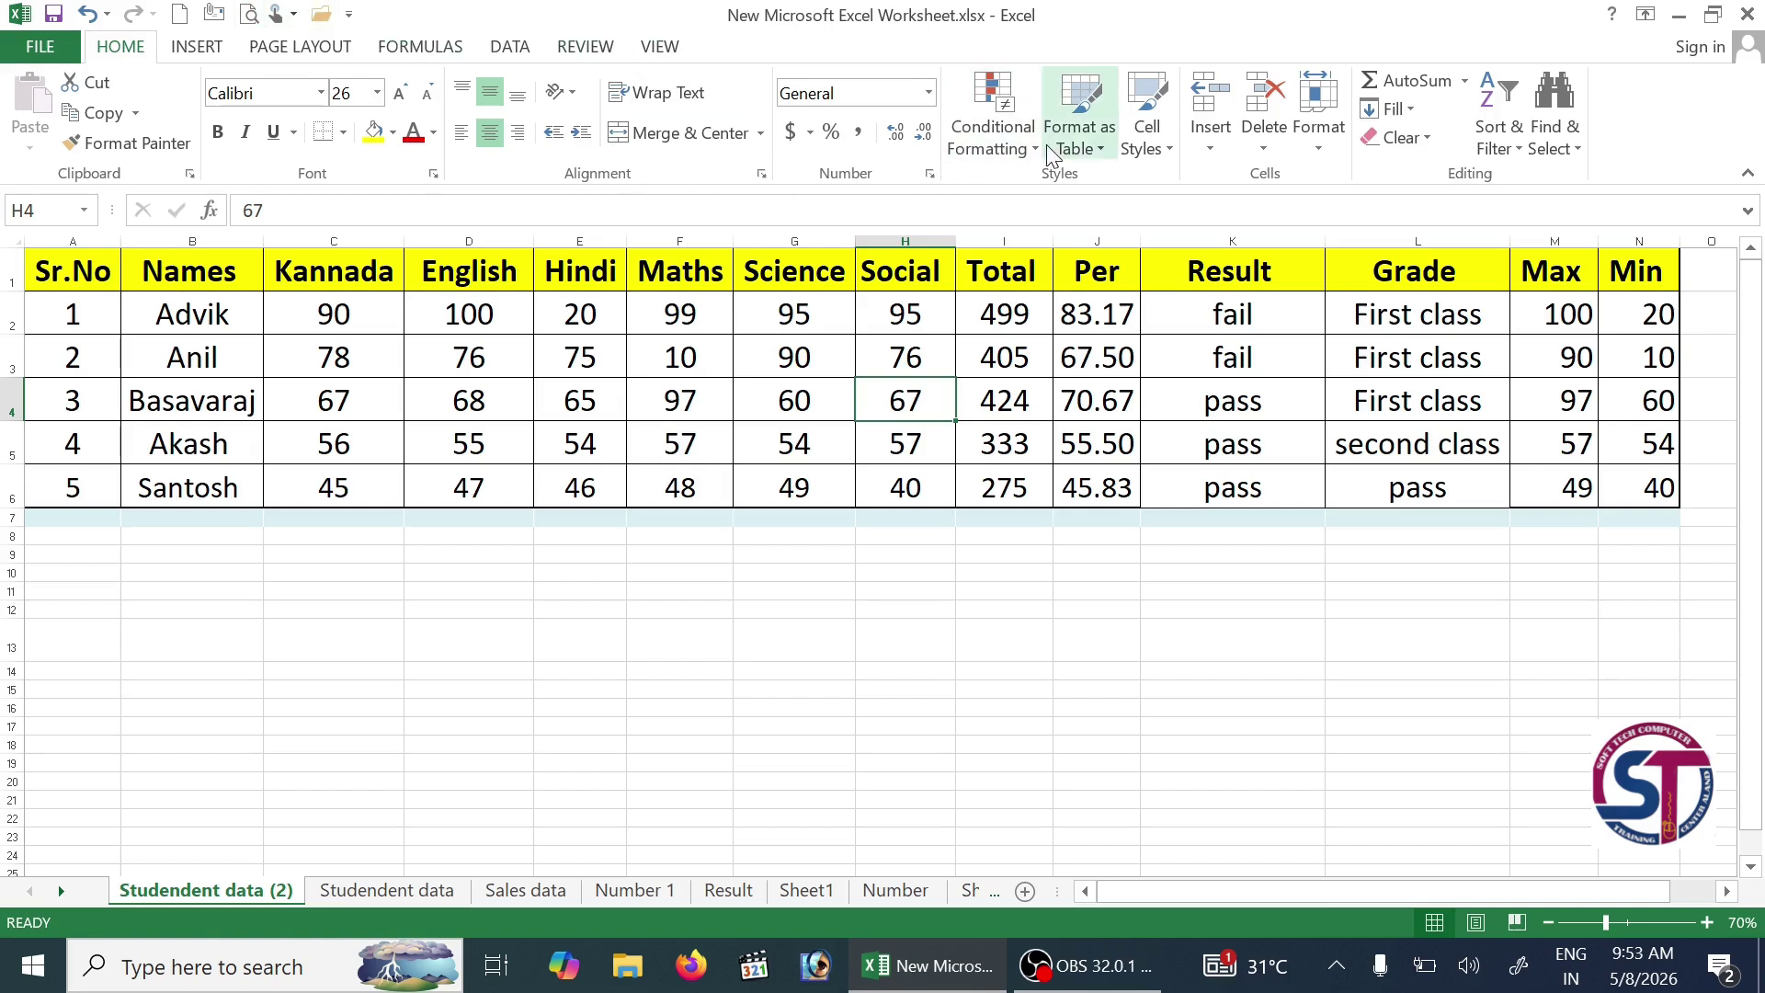
{"action": "left_click", "coordinate": [994, 119]}
{"action": "mouse_move", "coordinate": [1020, 176]}
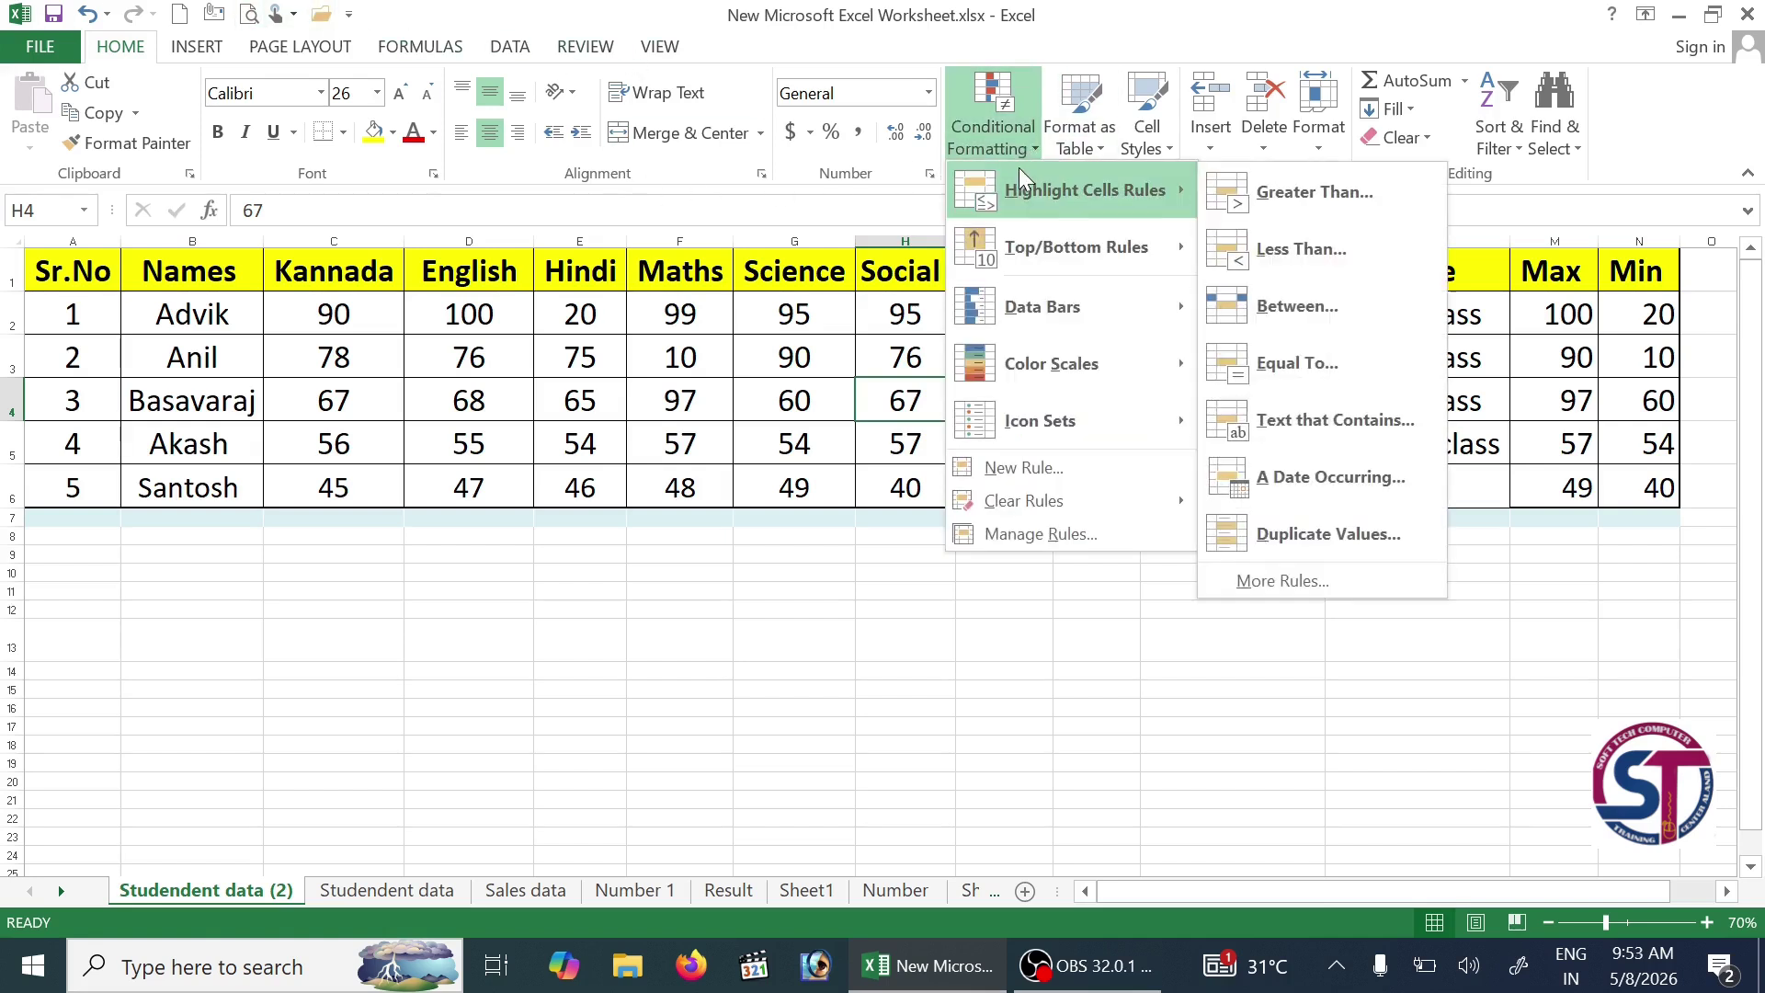
{"action": "left_click", "coordinate": [1222, 55]}
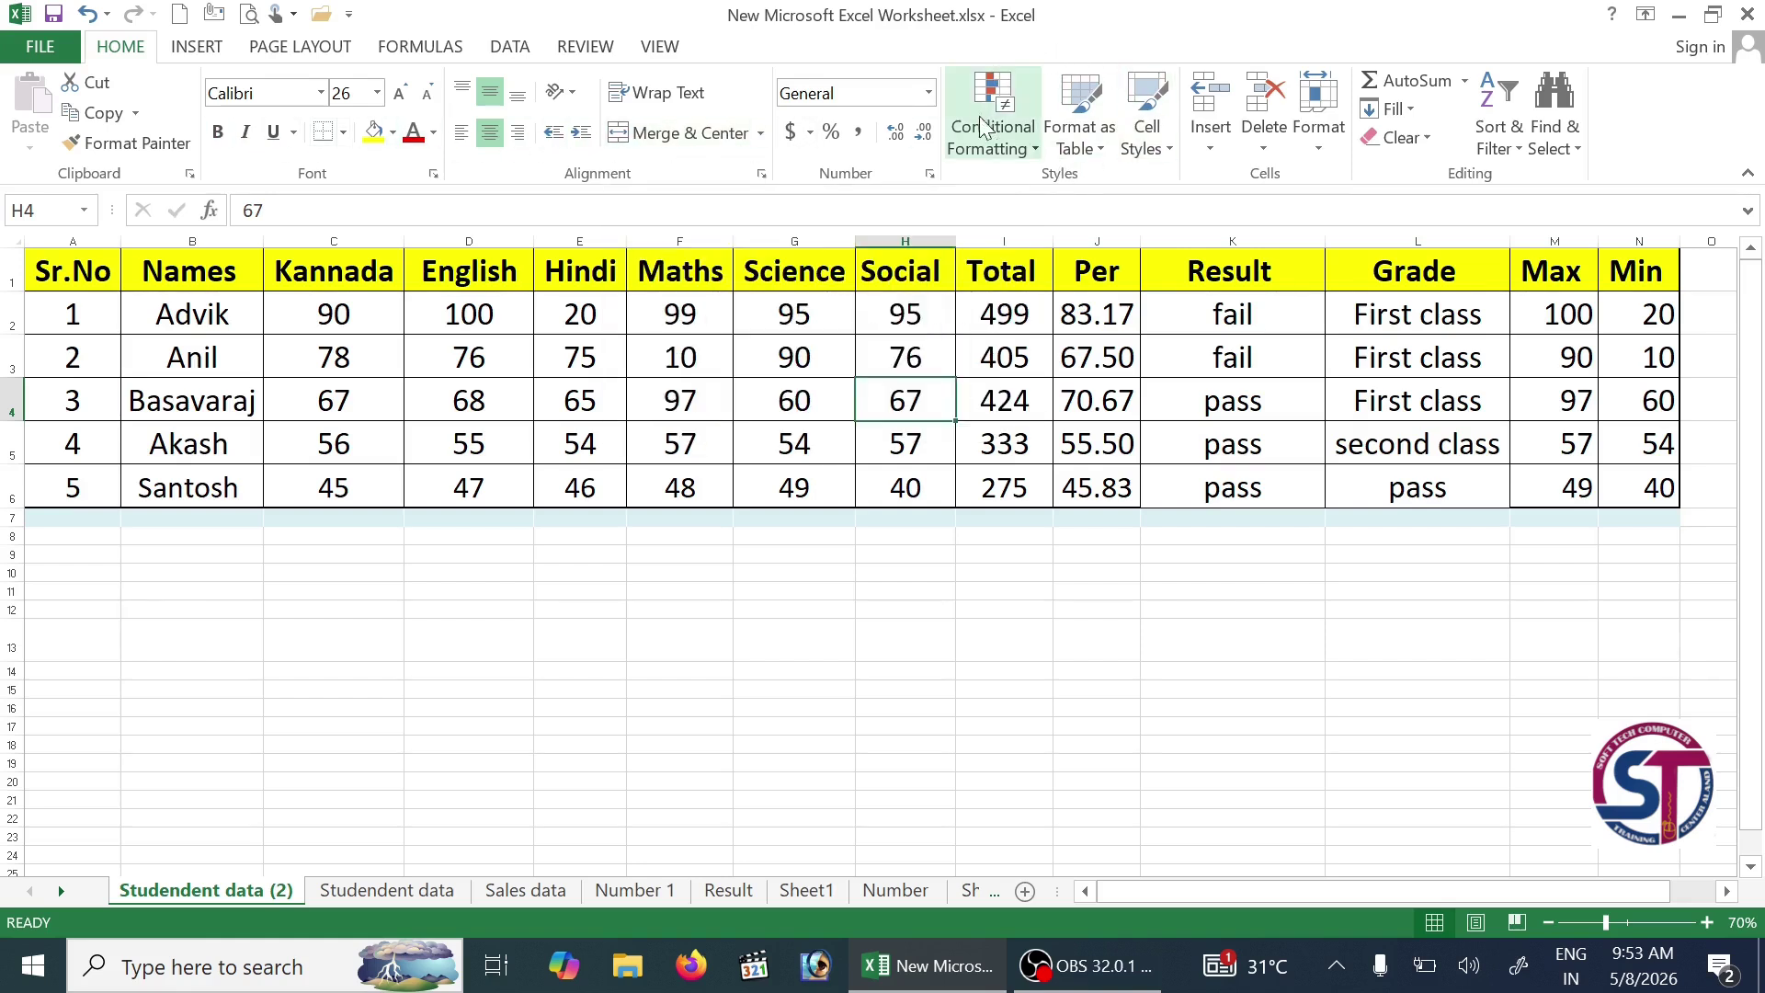
{"action": "left_click", "coordinate": [1035, 152]}
{"action": "mouse_move", "coordinate": [1039, 188]}
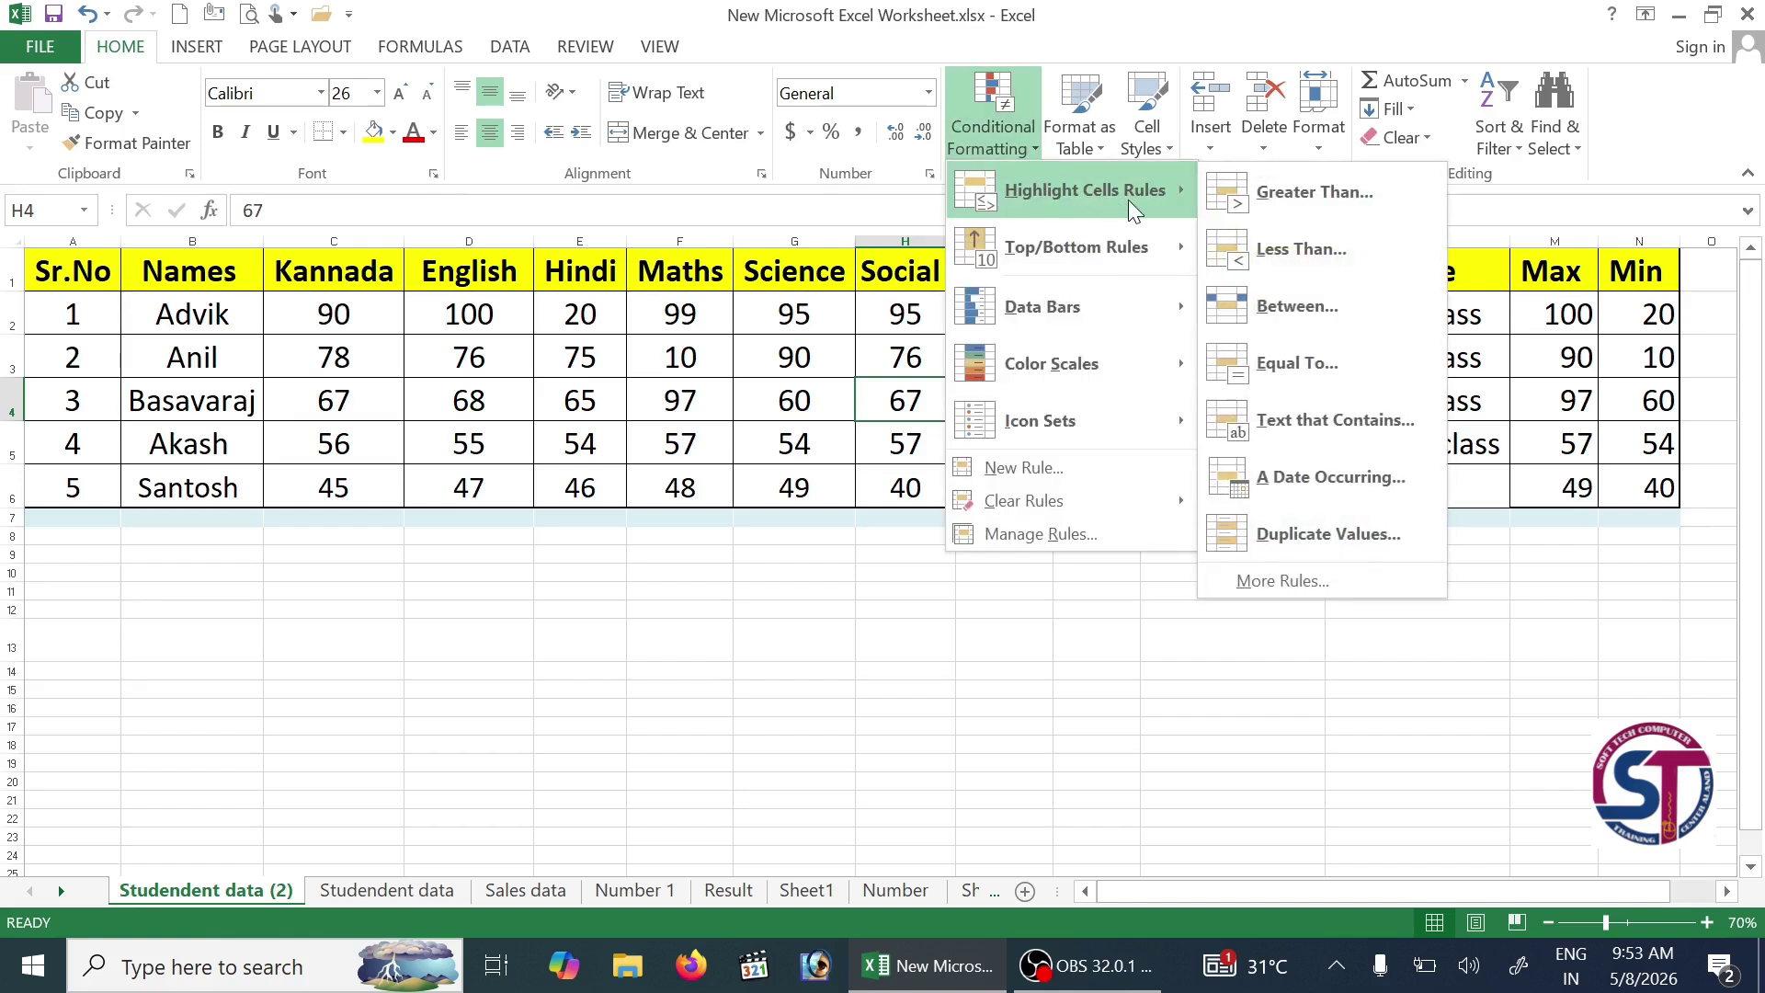
{"action": "left_click", "coordinate": [450, 736]}
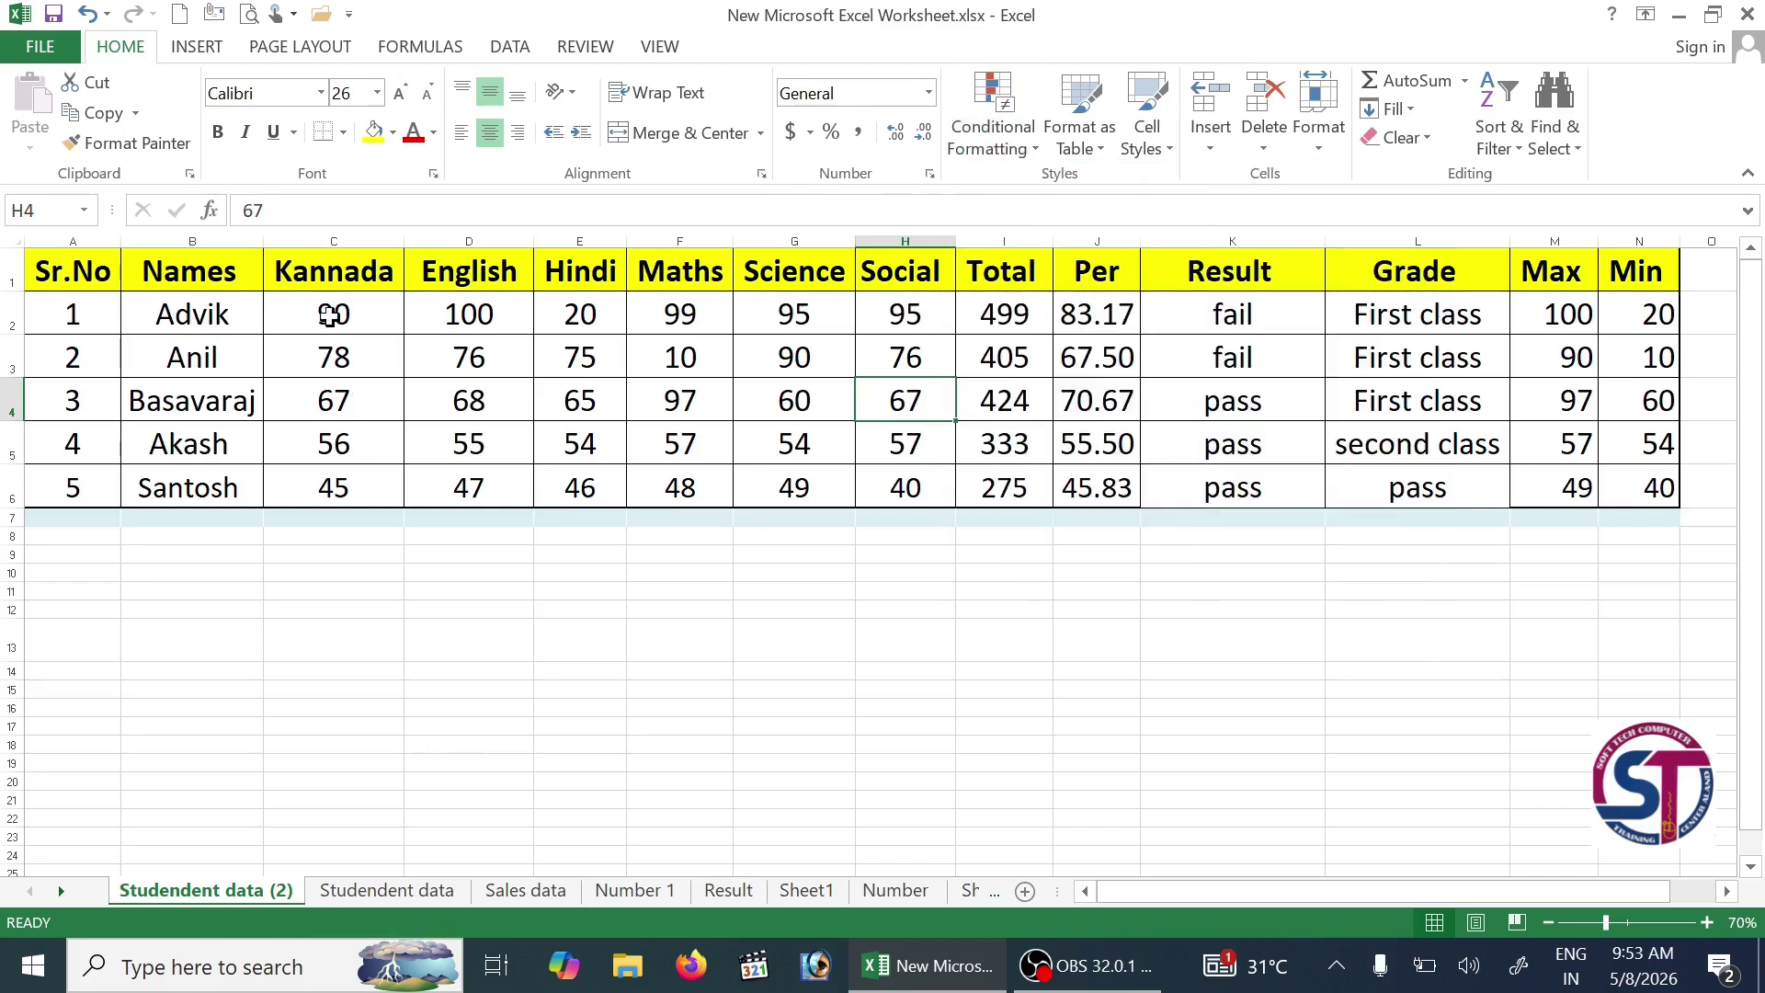
Step: Select the subject marks in C2:H6 and set up a Greater Than highlighting rule with the threshold 90
{"action": "left_click_drag", "start_coordinate": [329, 315], "coordinate": [929, 496]}
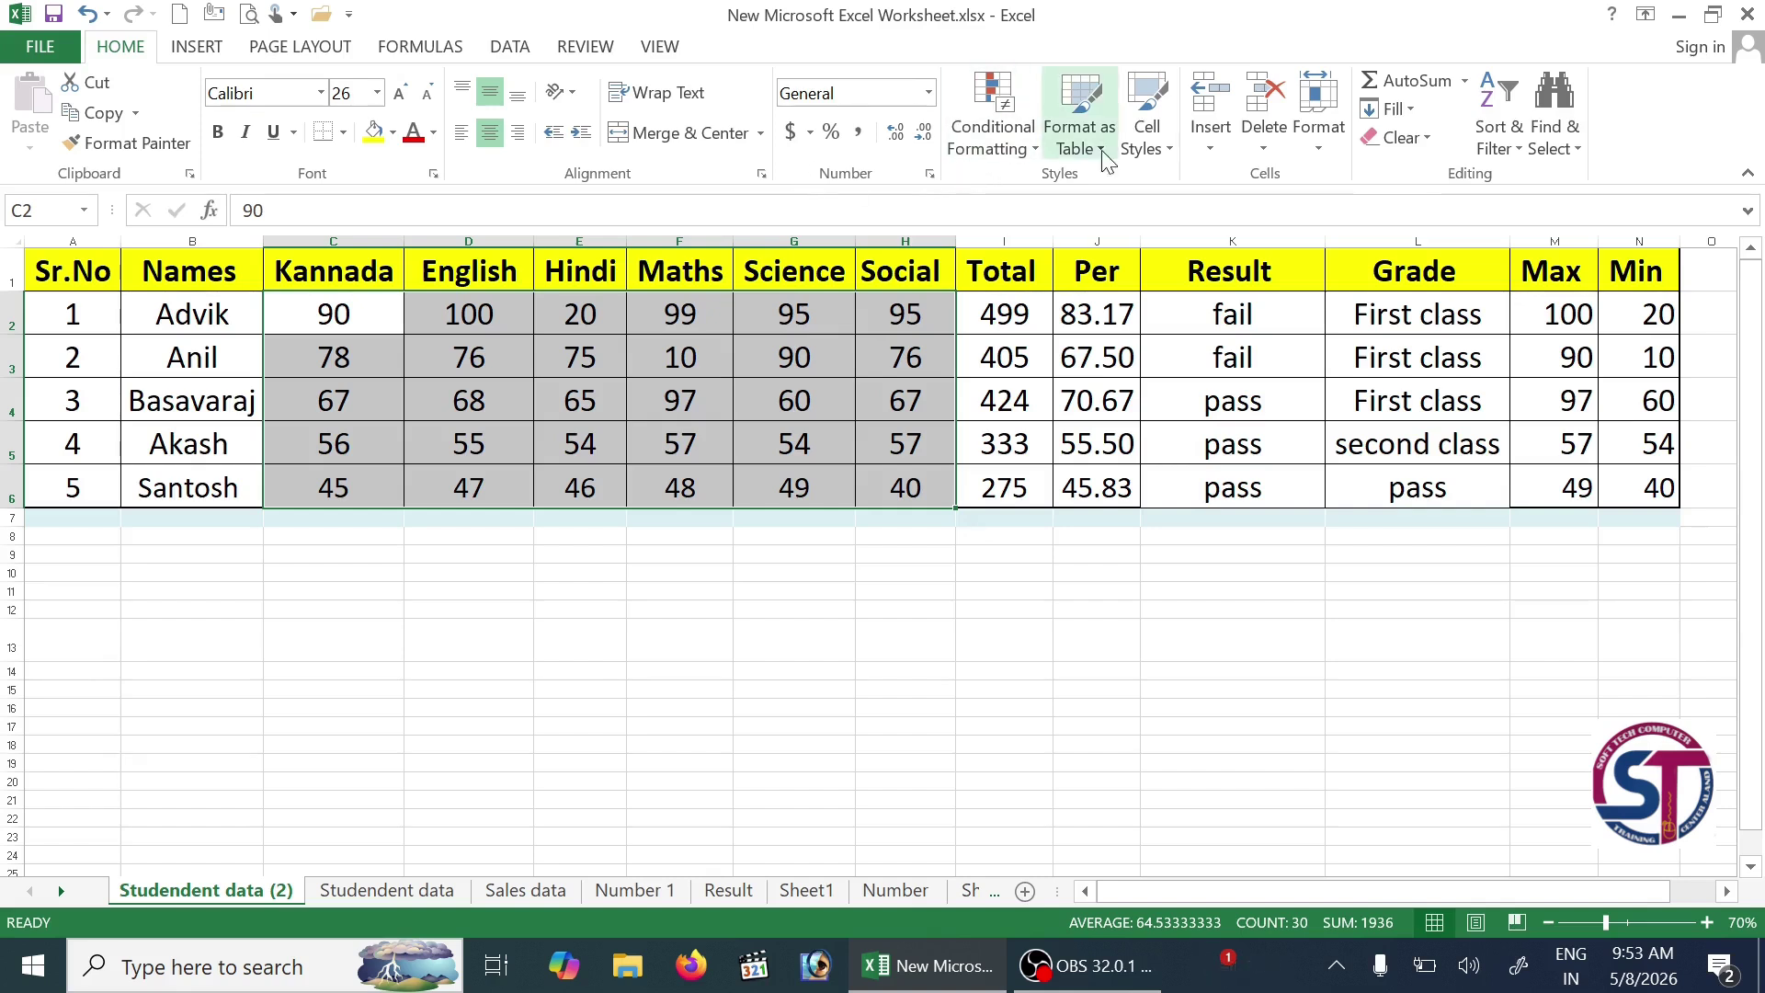
{"action": "left_click", "coordinate": [1028, 152]}
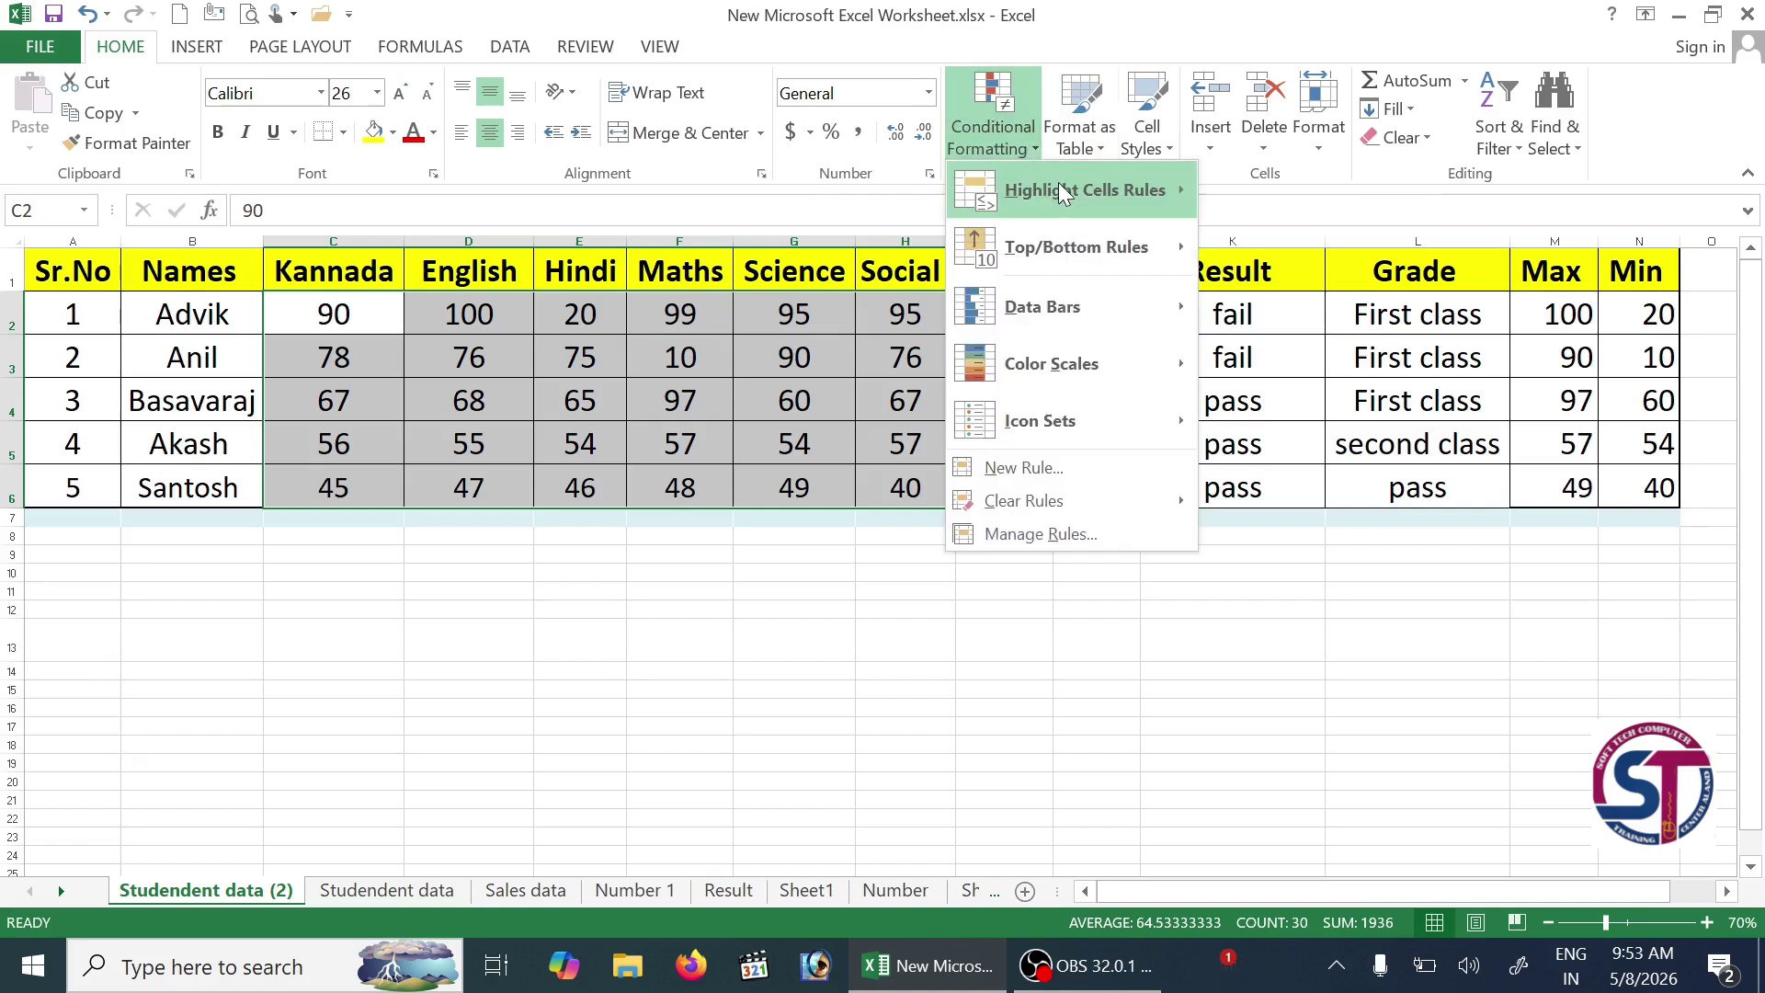
{"action": "mouse_move", "coordinate": [1059, 188]}
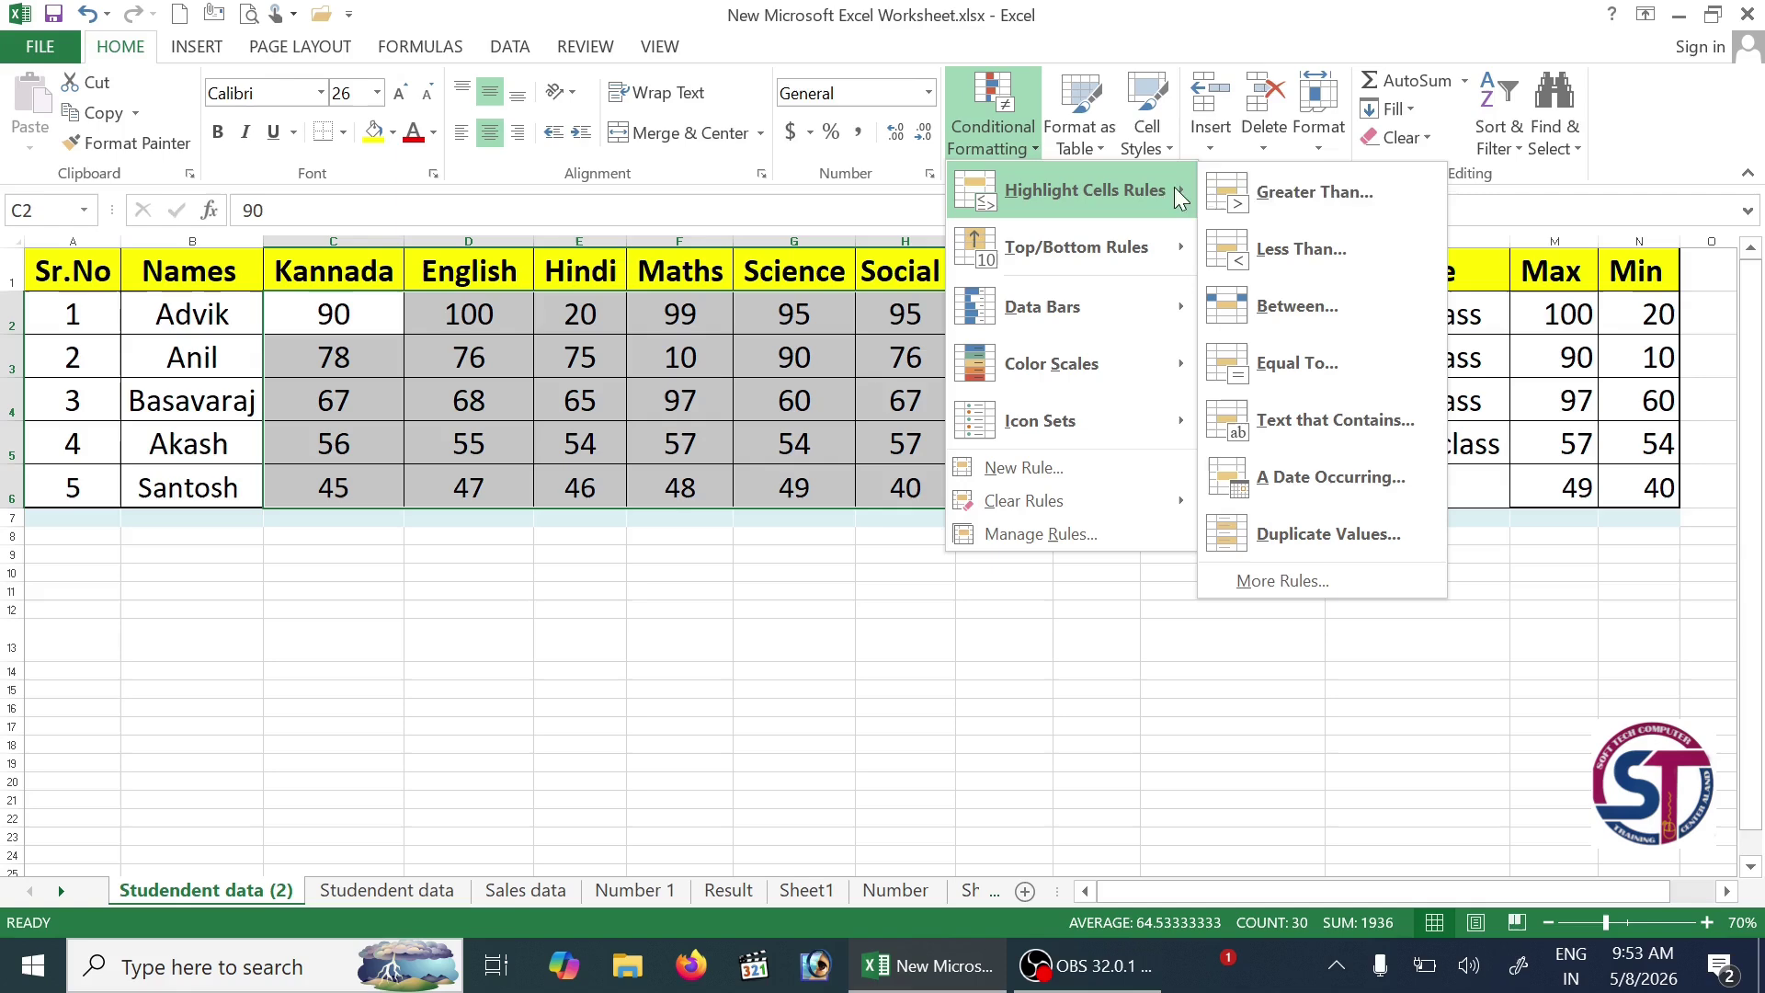
{"action": "left_click", "coordinate": [1362, 191]}
{"action": "left_click_drag", "start_coordinate": [1335, 529], "coordinate": [1068, 526]}
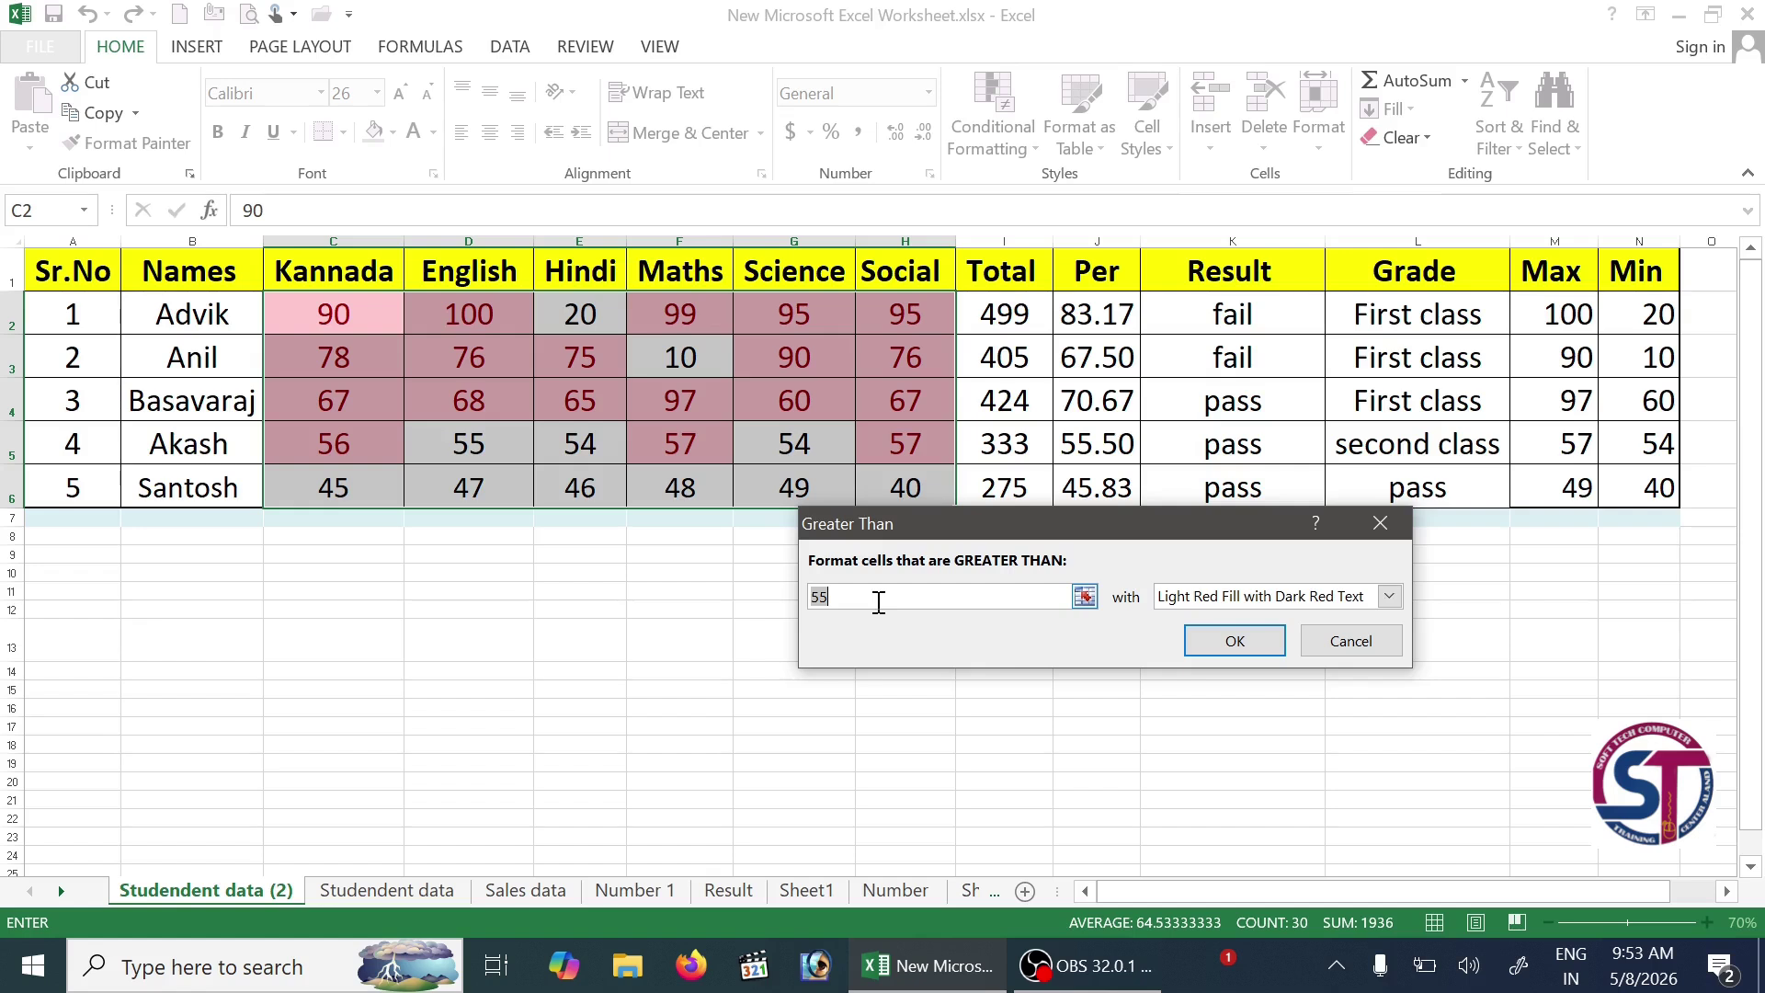
{"action": "key", "text": "BackSpace"}
{"action": "key", "text": "BackSpace"}
{"action": "type", "text": "80"}
{"action": "key", "text": "BackSpace"}
{"action": "key", "text": "BackSpace"}
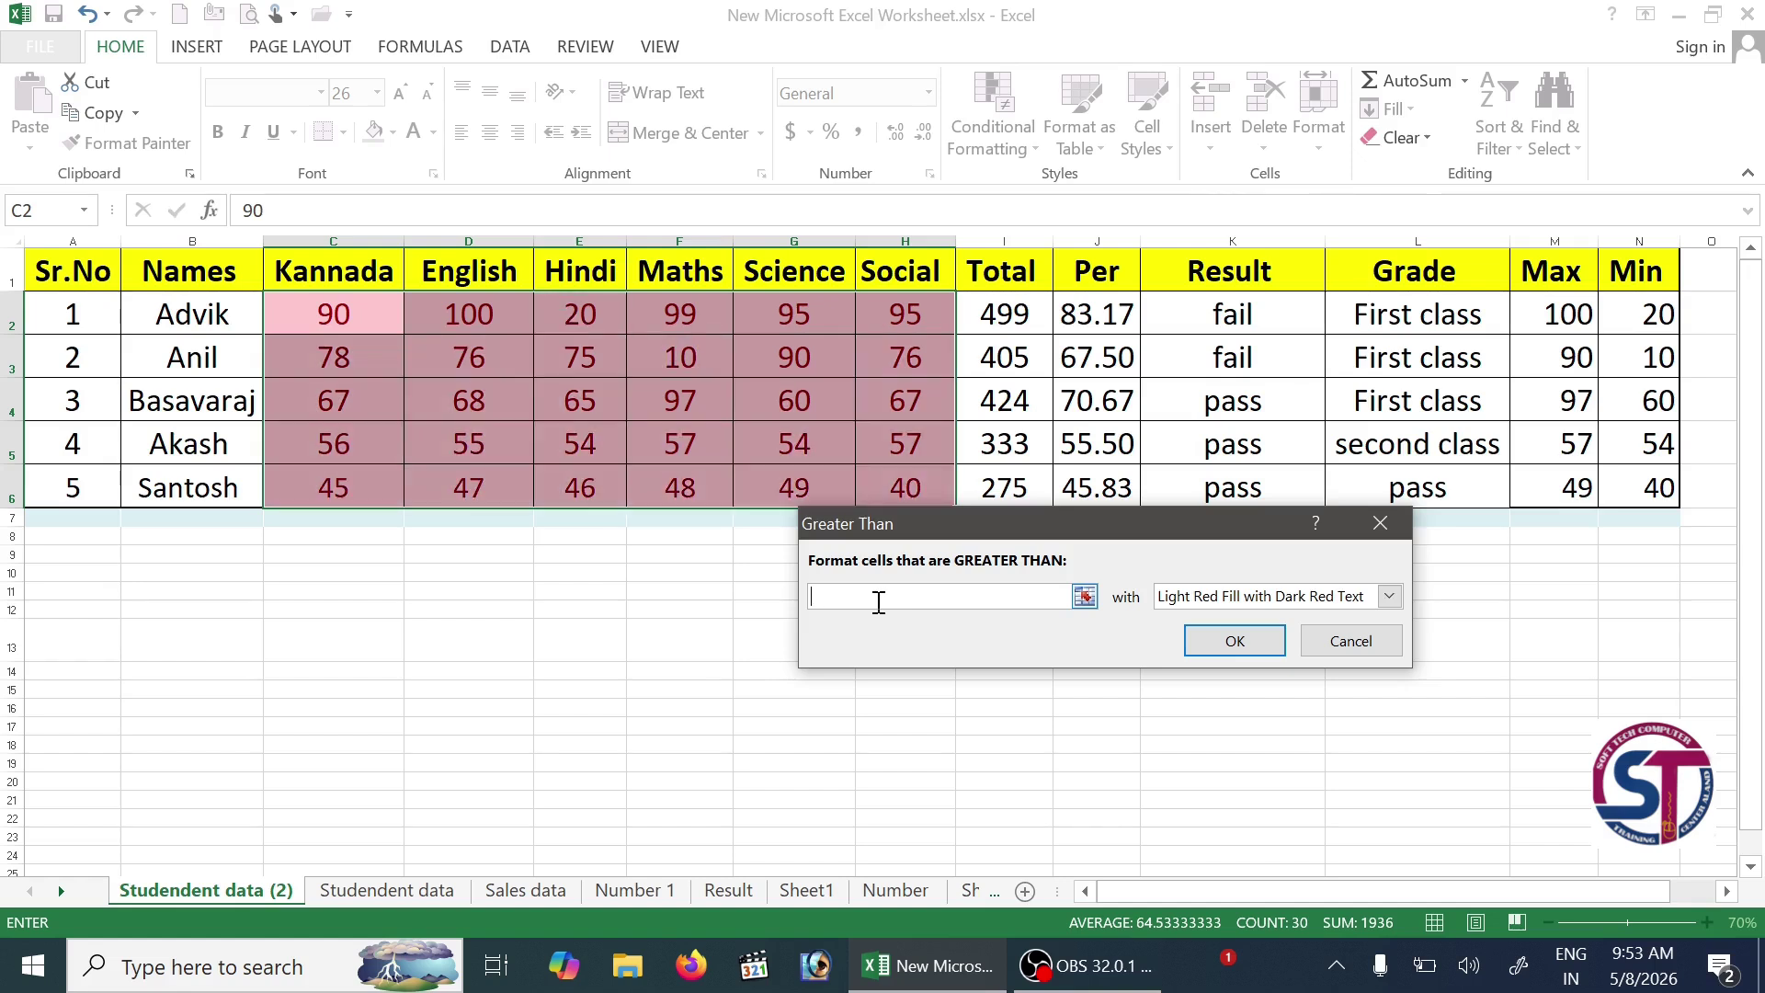
{"action": "type", "text": "90"}
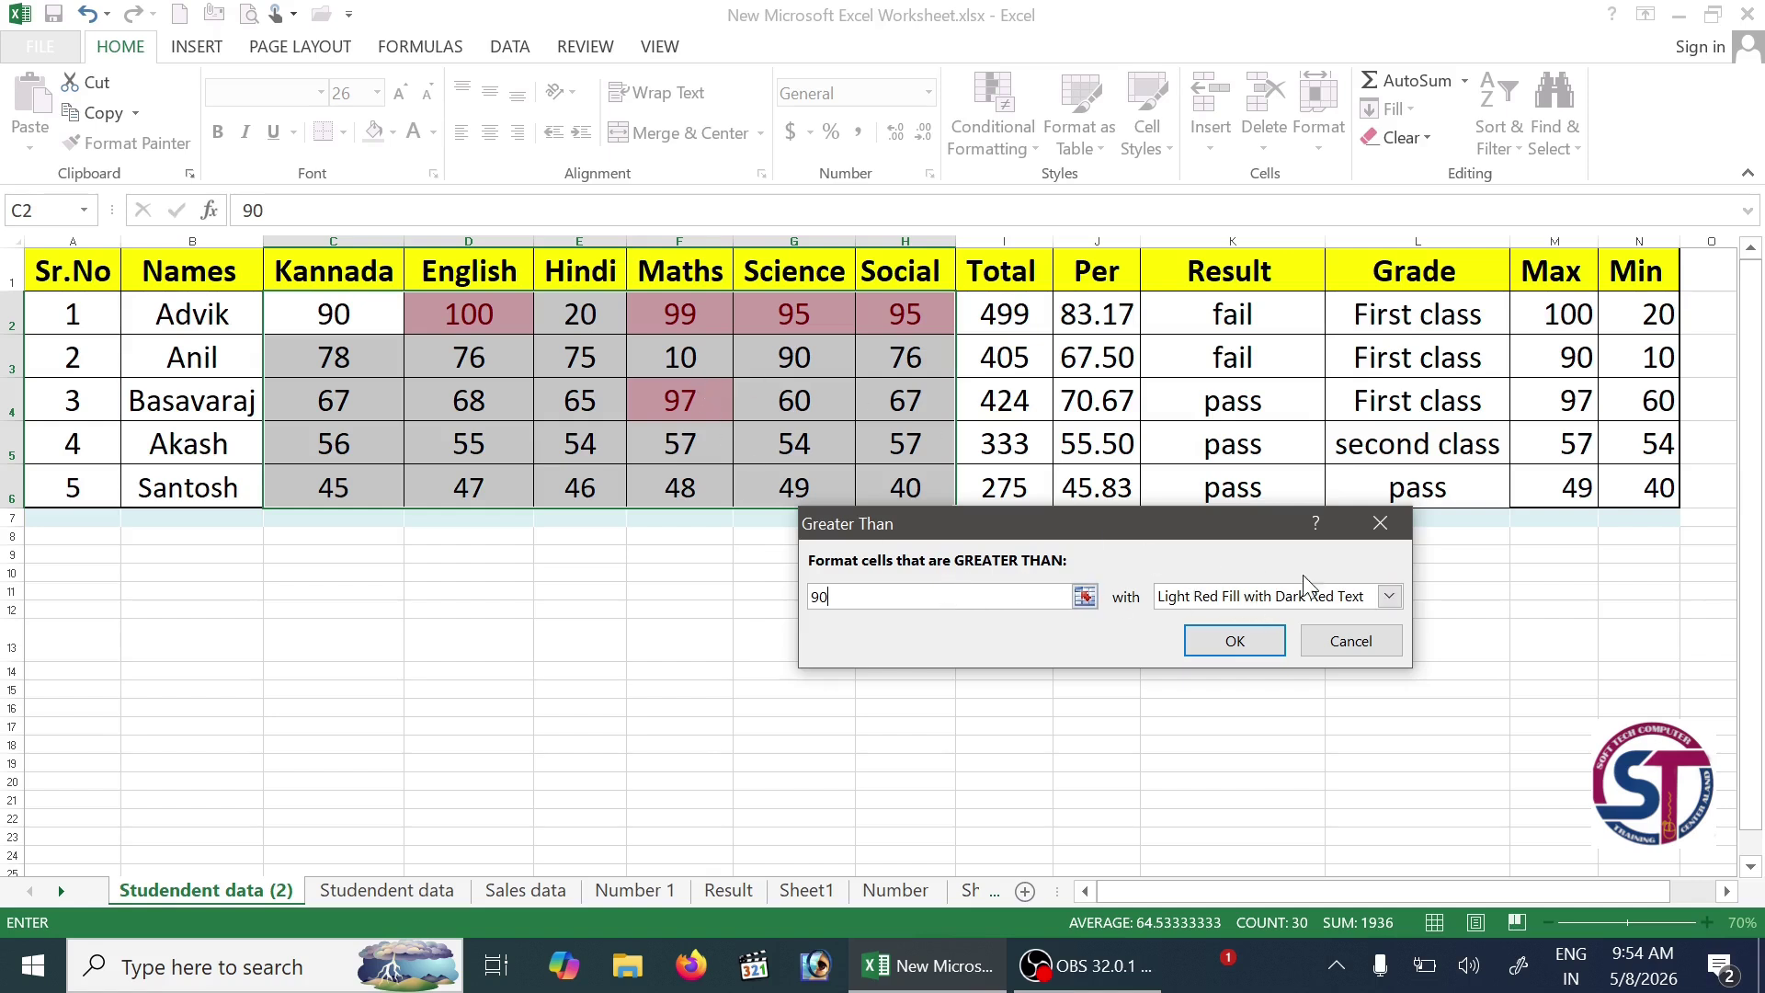
Step: Try the yellow fill, green fill, Light Red Fill and Red Text formats on the Greater Than rule
{"action": "left_click", "coordinate": [1384, 597]}
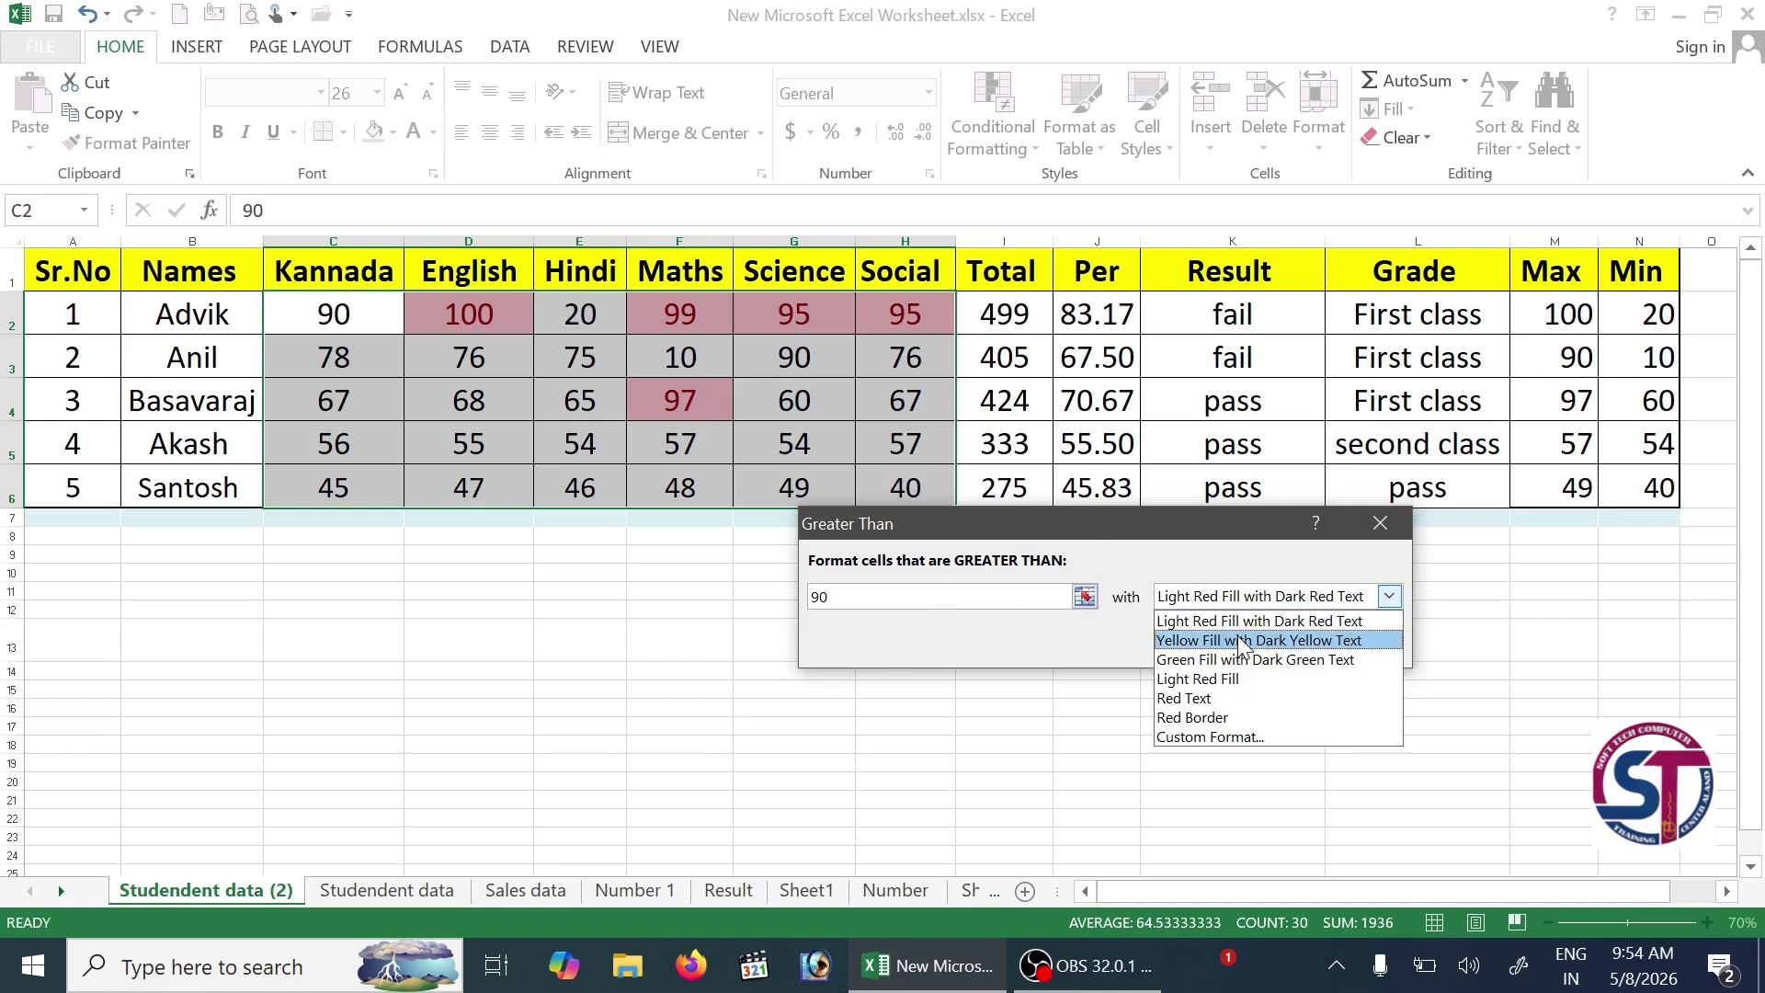
{"action": "left_click", "coordinate": [1250, 640]}
{"action": "left_click", "coordinate": [1388, 597]}
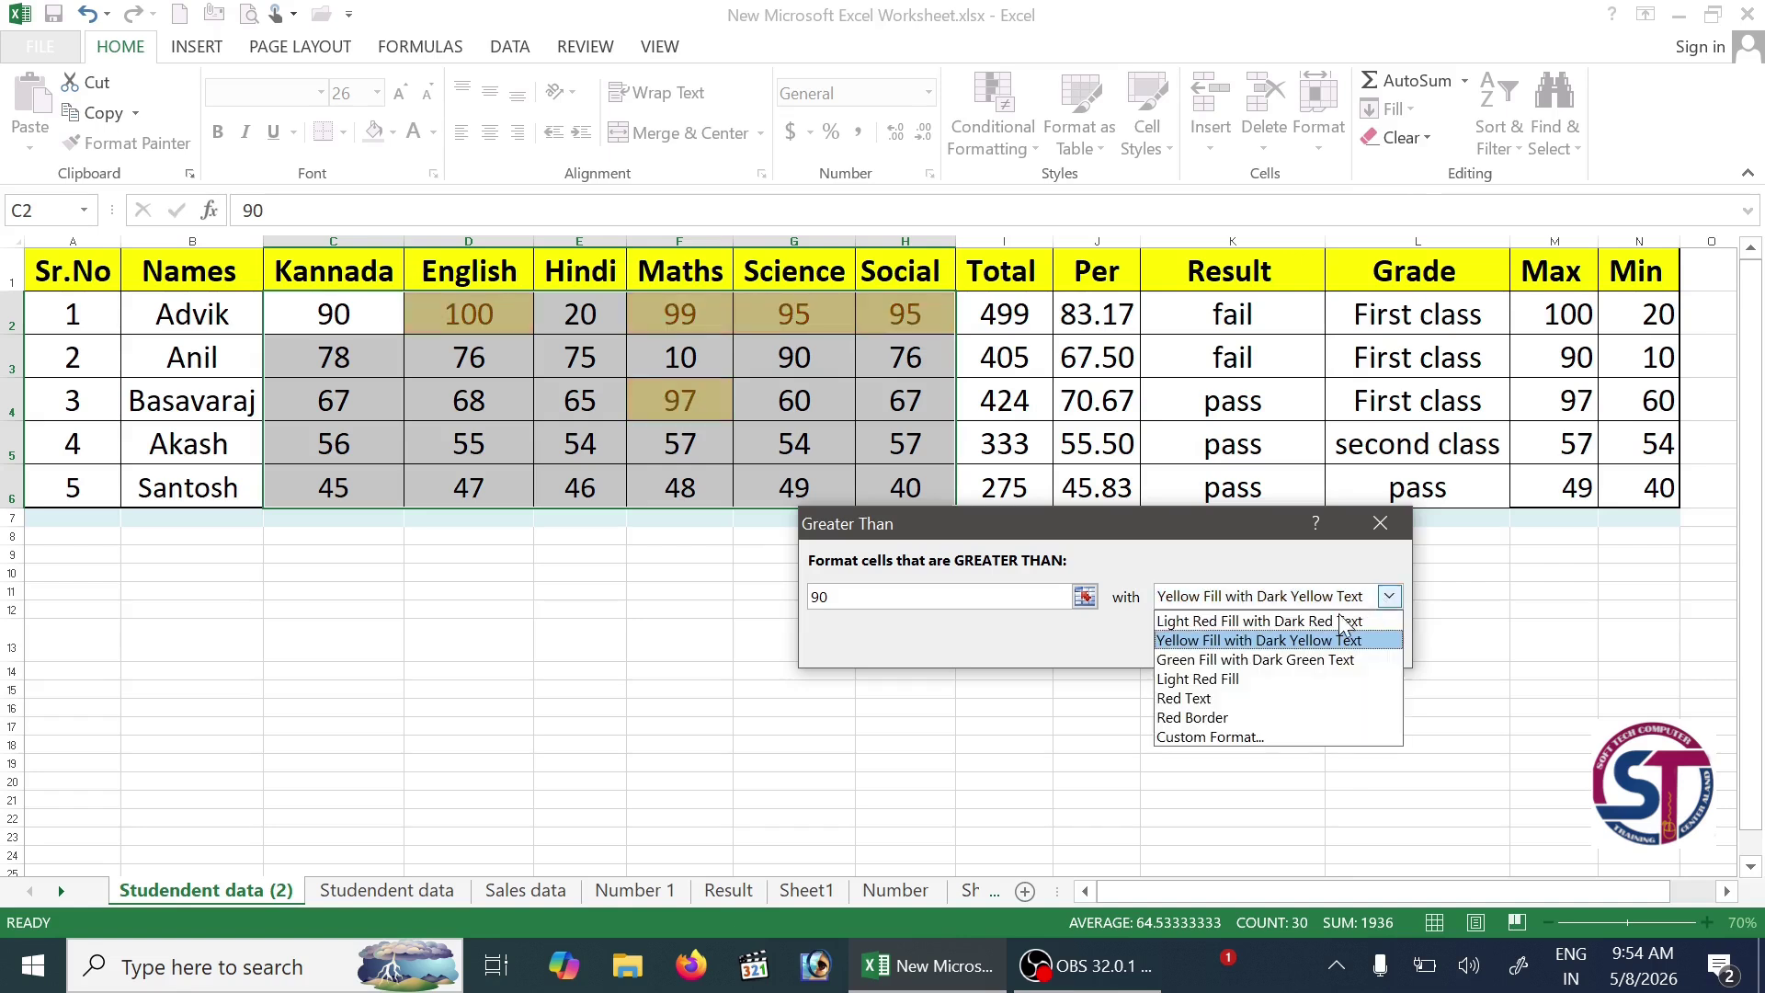
{"action": "left_click", "coordinate": [1315, 658]}
{"action": "left_click", "coordinate": [1388, 597]}
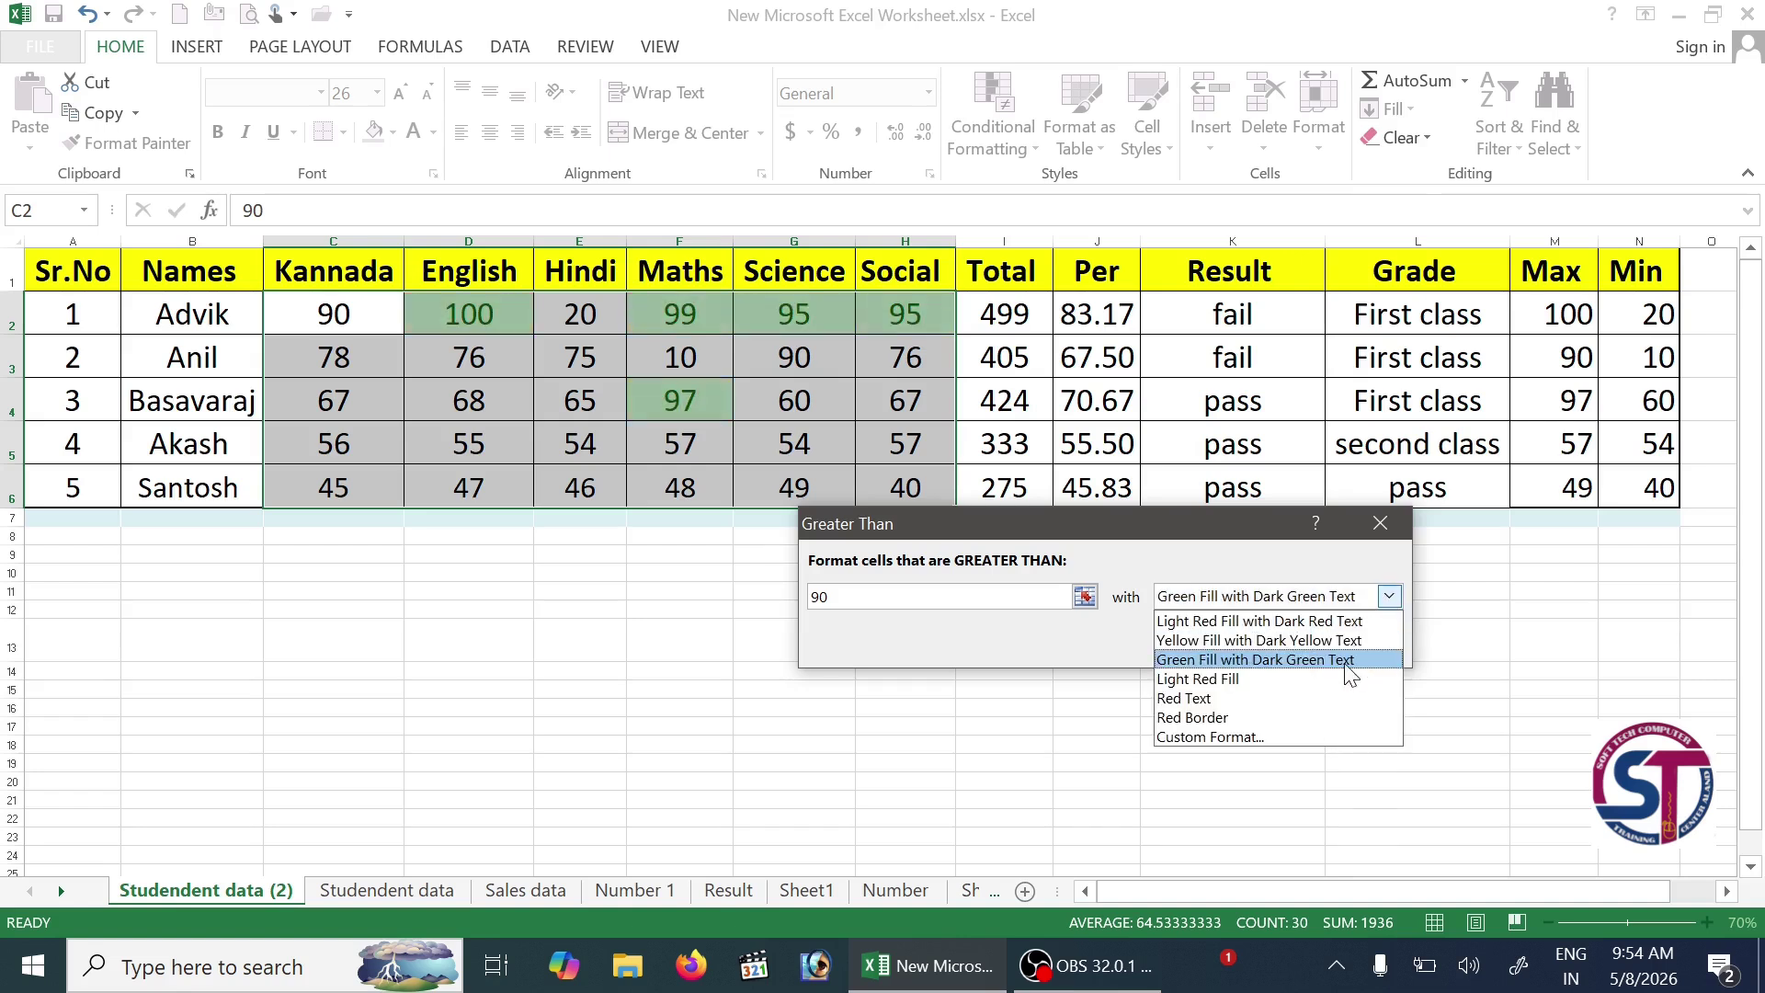
{"action": "left_click", "coordinate": [1339, 678]}
{"action": "left_click", "coordinate": [1388, 597]}
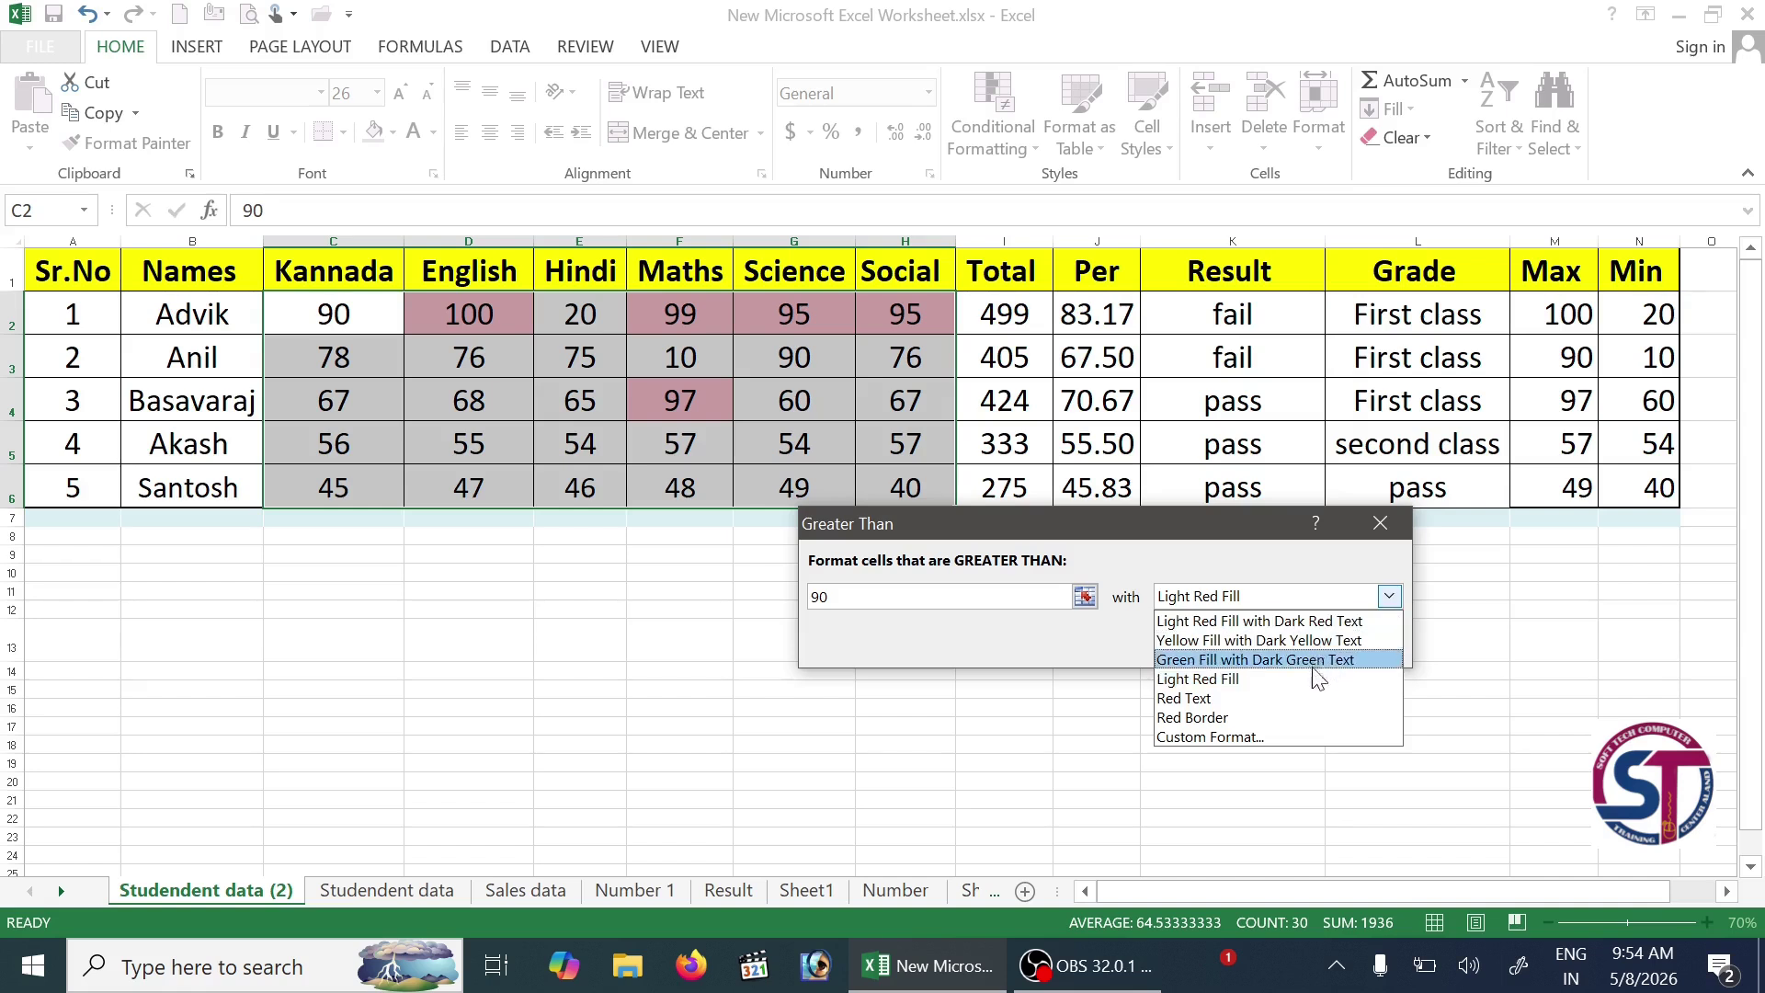
{"action": "left_click", "coordinate": [1306, 696]}
{"action": "left_click", "coordinate": [1387, 597]}
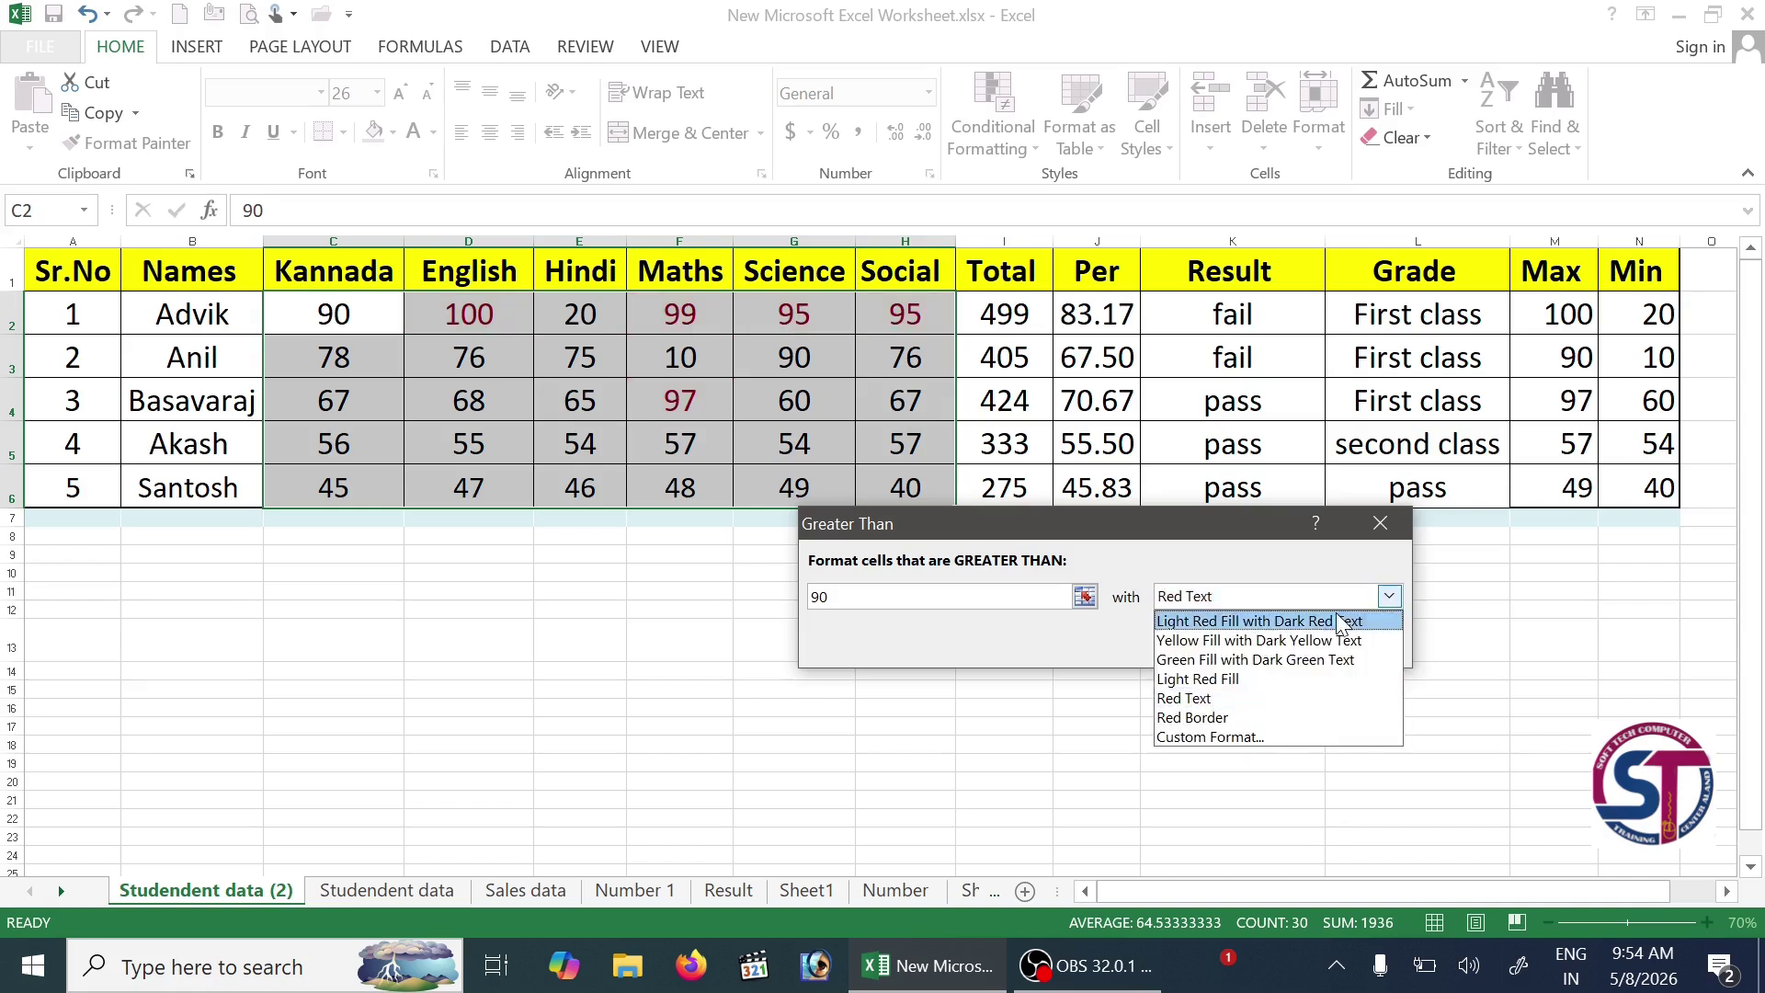
{"action": "left_click", "coordinate": [1287, 621]}
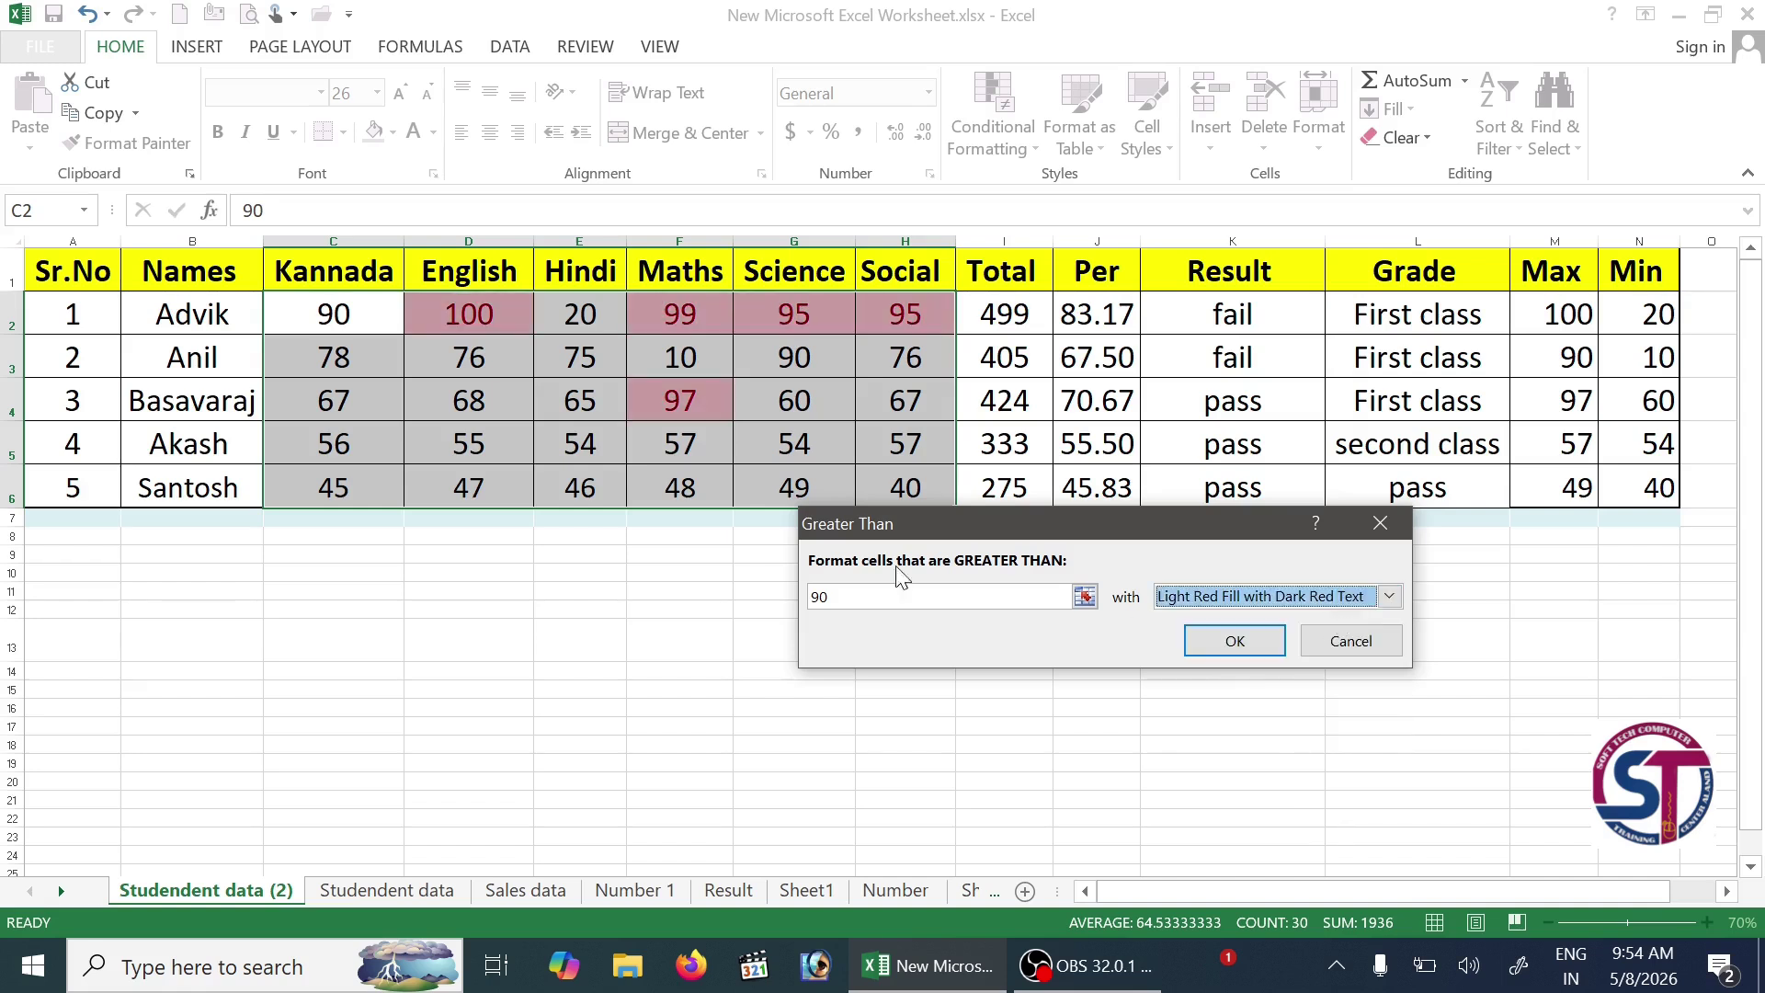
{"action": "left_click", "coordinate": [1388, 597]}
{"action": "left_click", "coordinate": [1305, 677]}
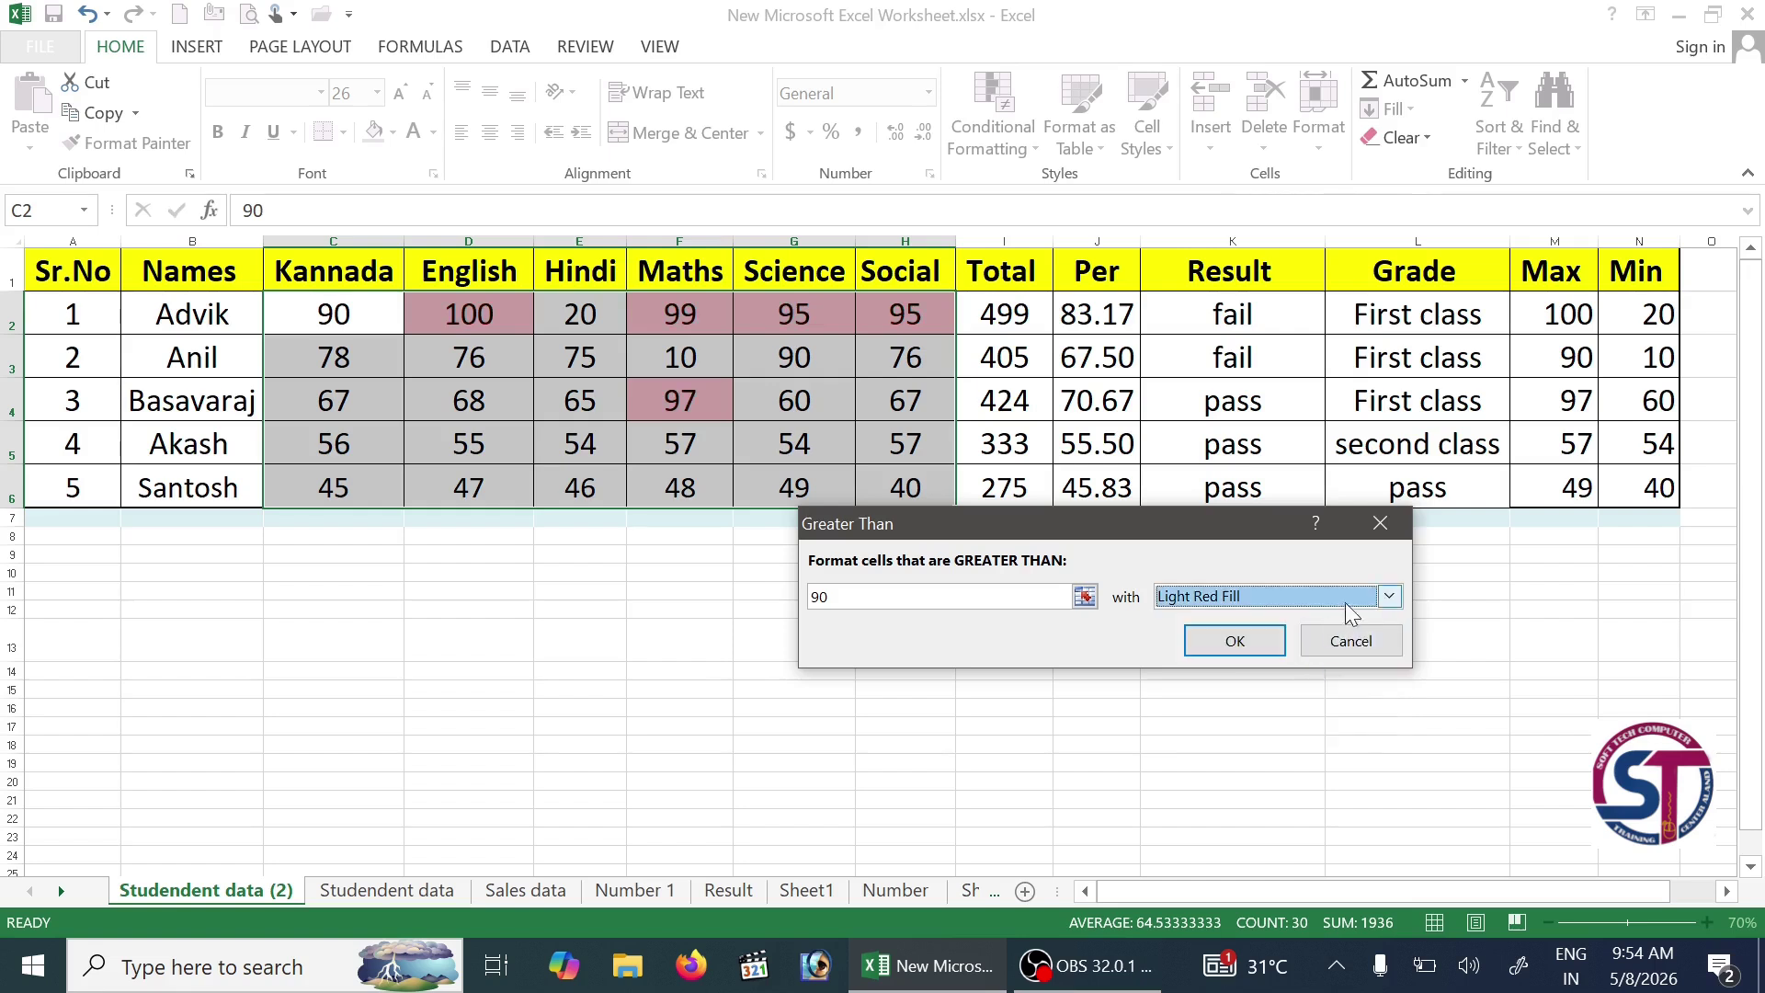
{"action": "left_click", "coordinate": [1388, 596]}
{"action": "left_click", "coordinate": [1311, 697]}
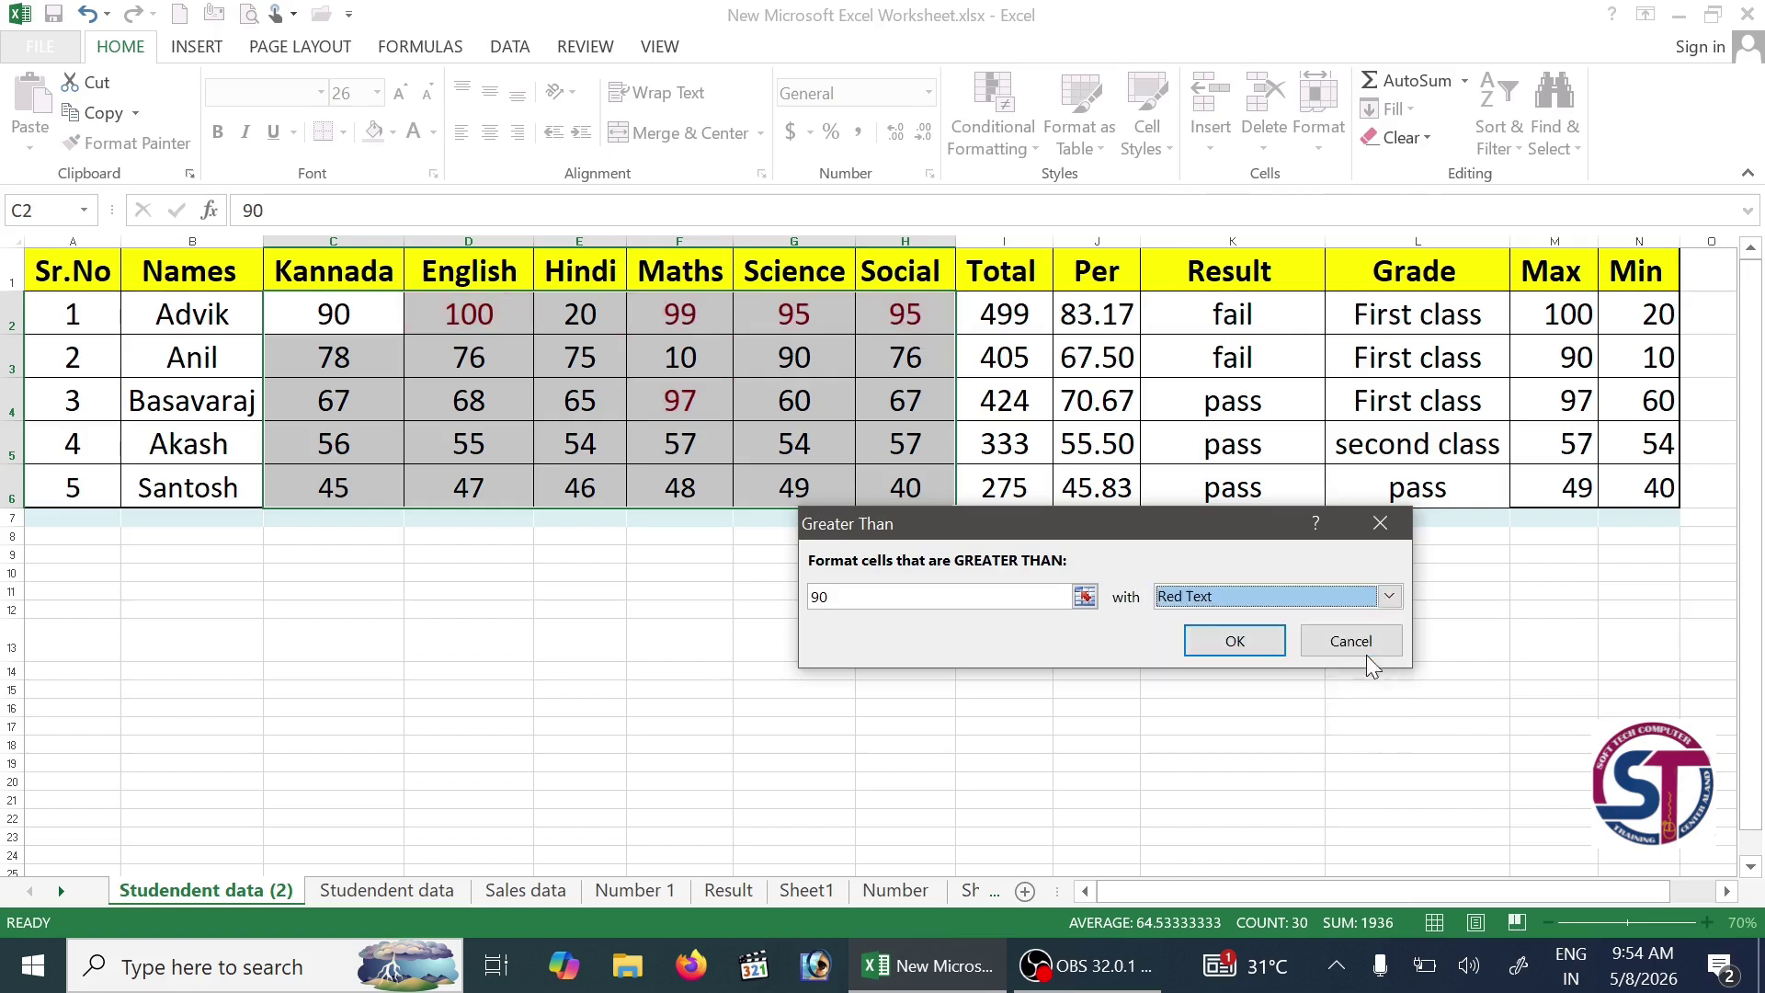
Step: Apply the Greater Than rule with Light Red Fill with Dark Red Text
{"action": "left_click", "coordinate": [1389, 597]}
{"action": "left_click", "coordinate": [1310, 621]}
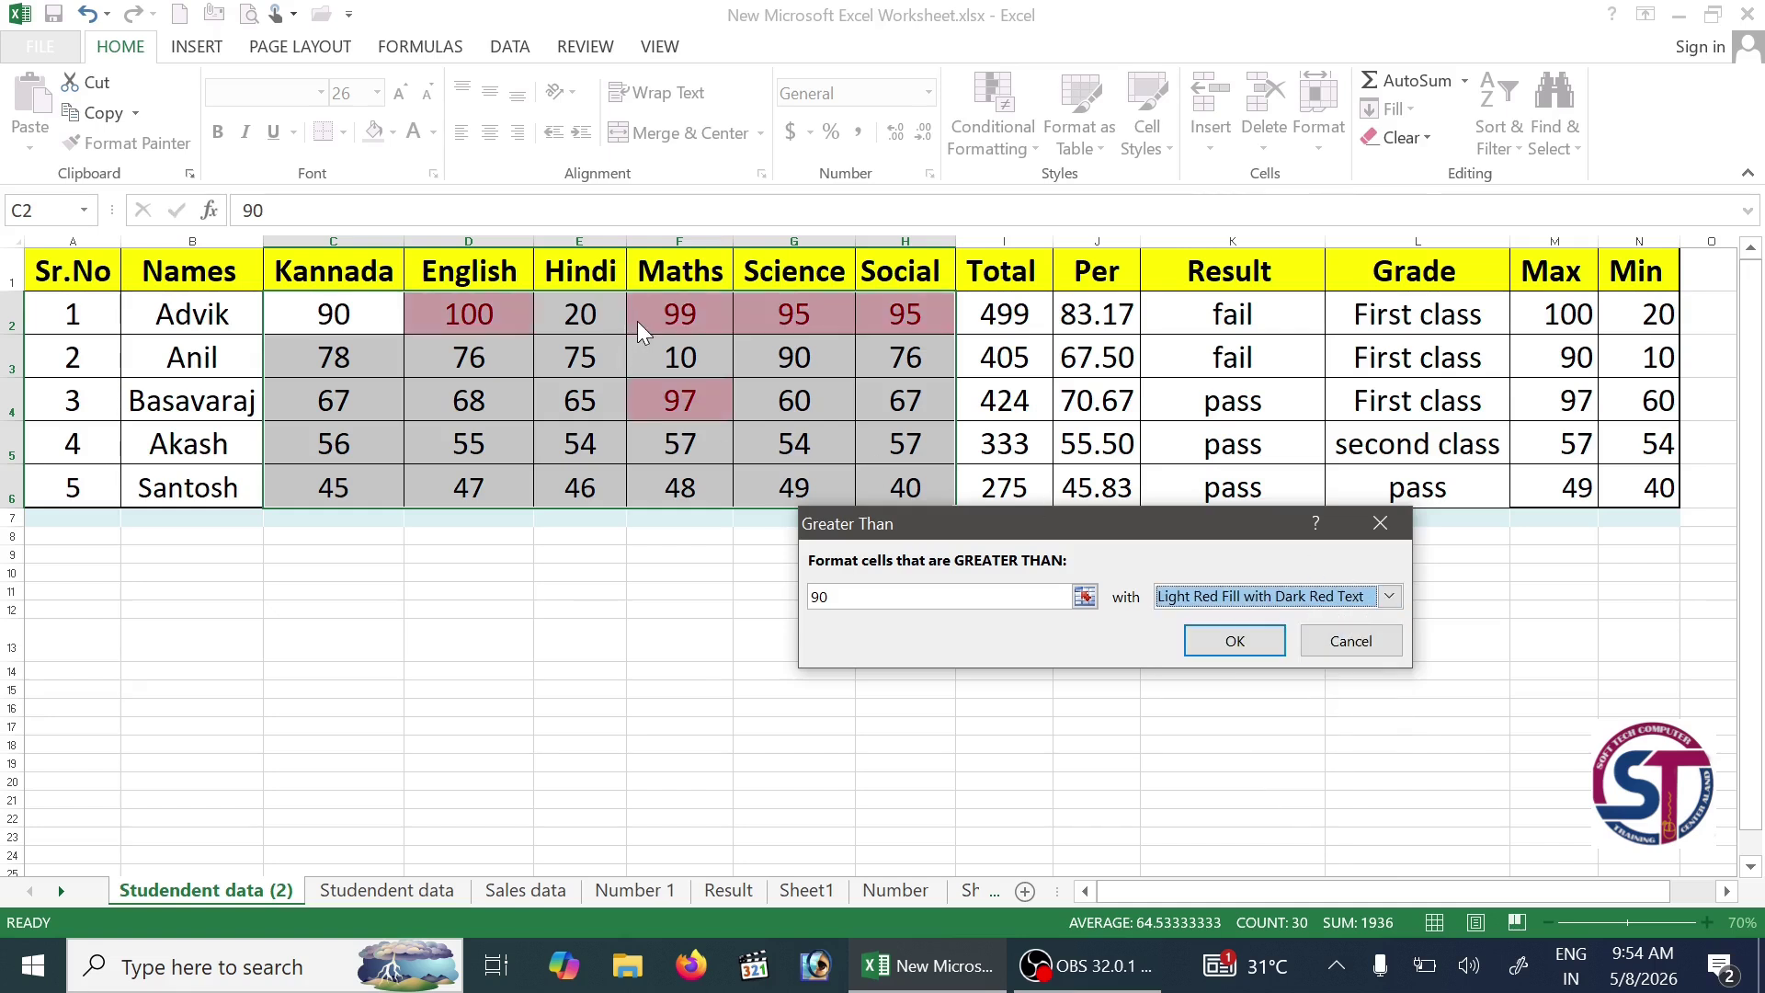
{"action": "left_click", "coordinate": [1250, 636]}
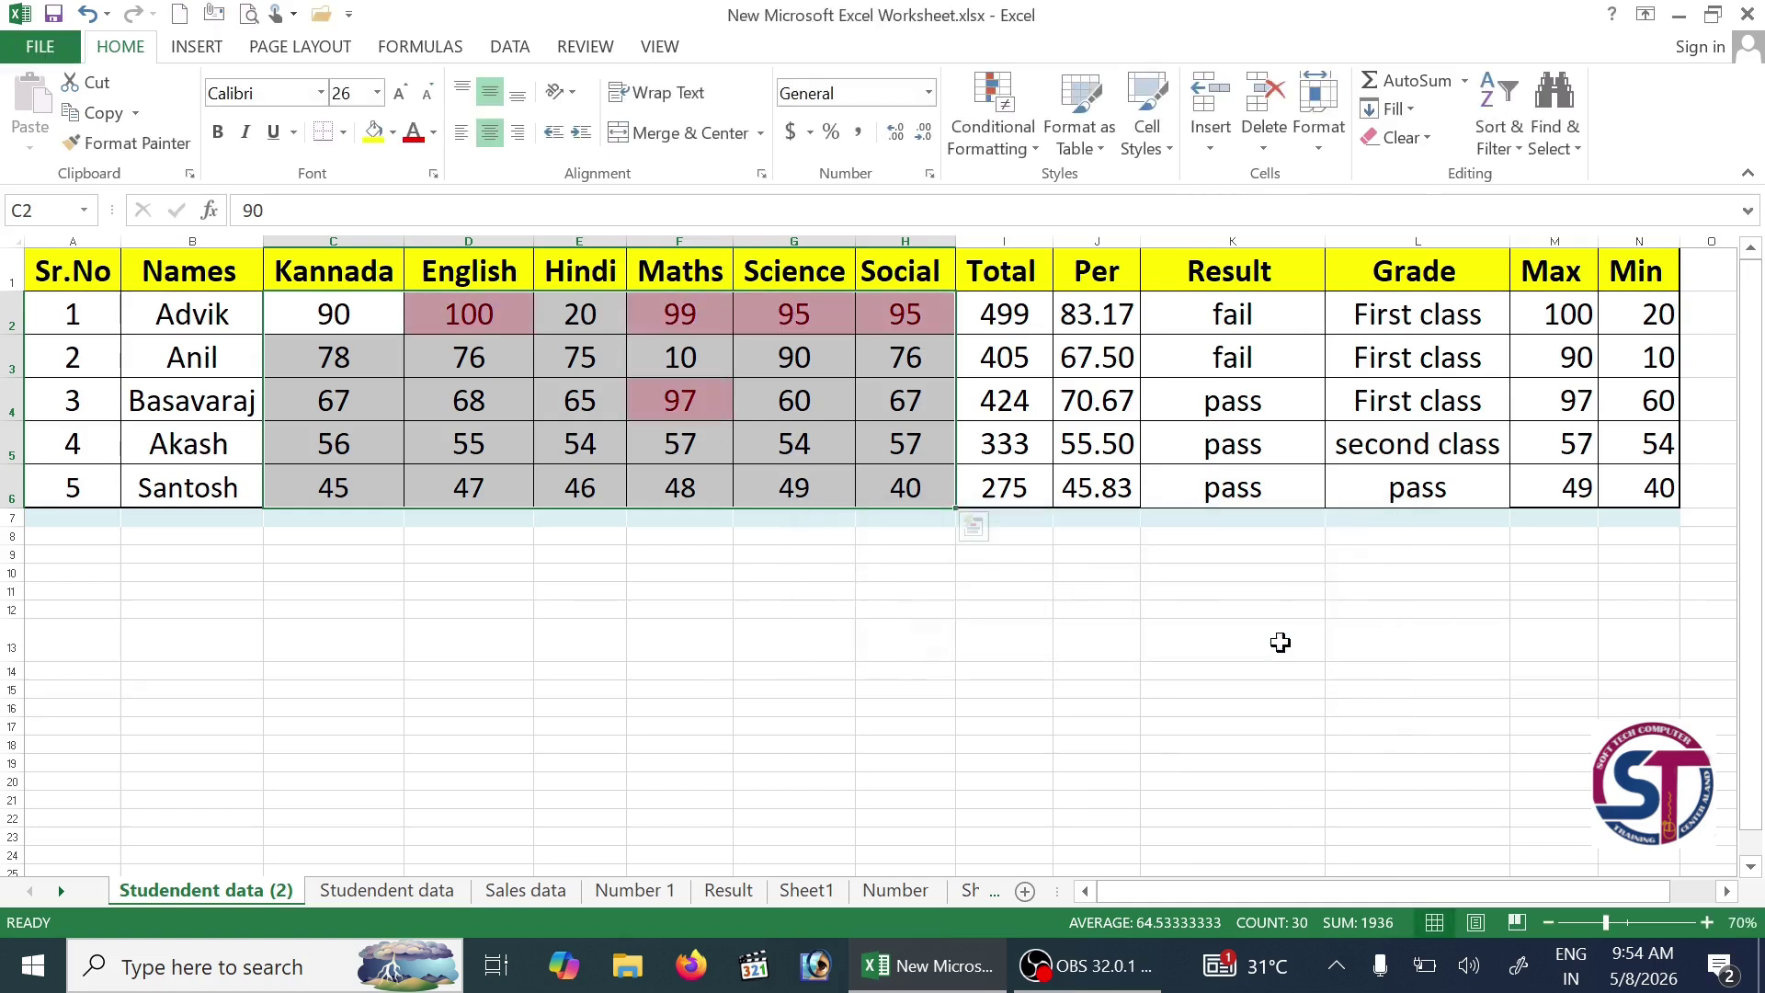
Step: Clear the conditional formatting rules from the selected marks
{"action": "left_click", "coordinate": [992, 129]}
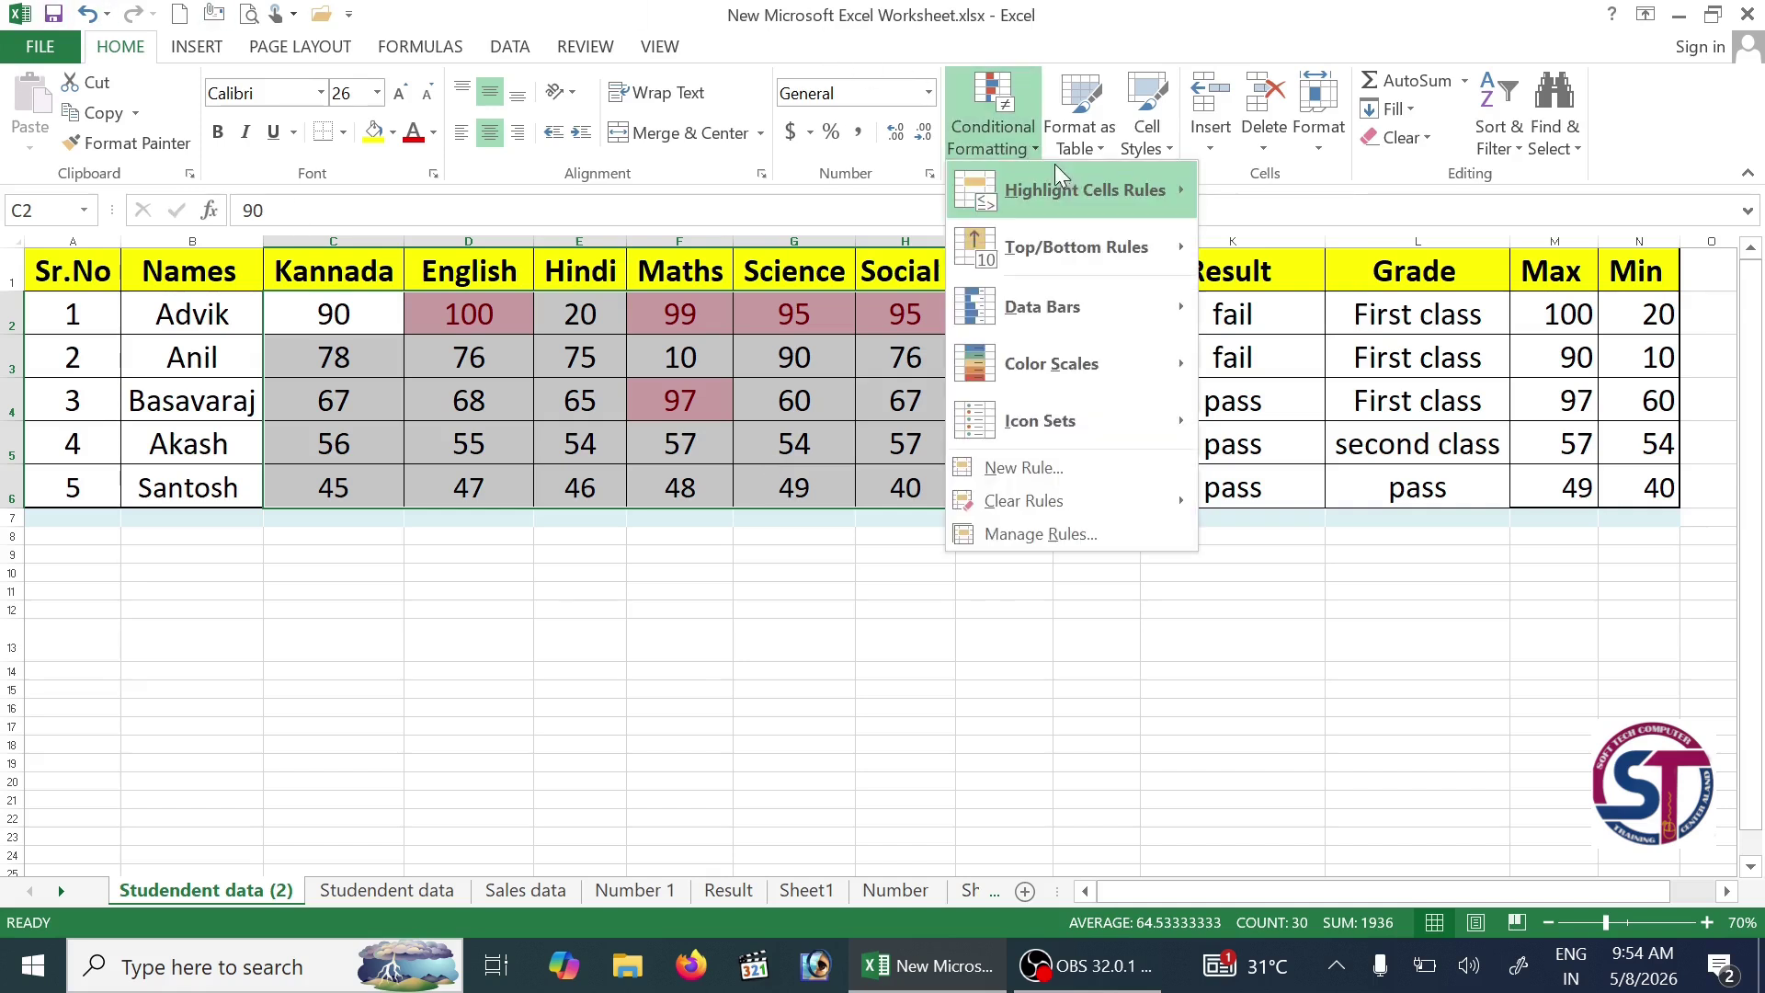
{"action": "mouse_move", "coordinate": [1077, 186]}
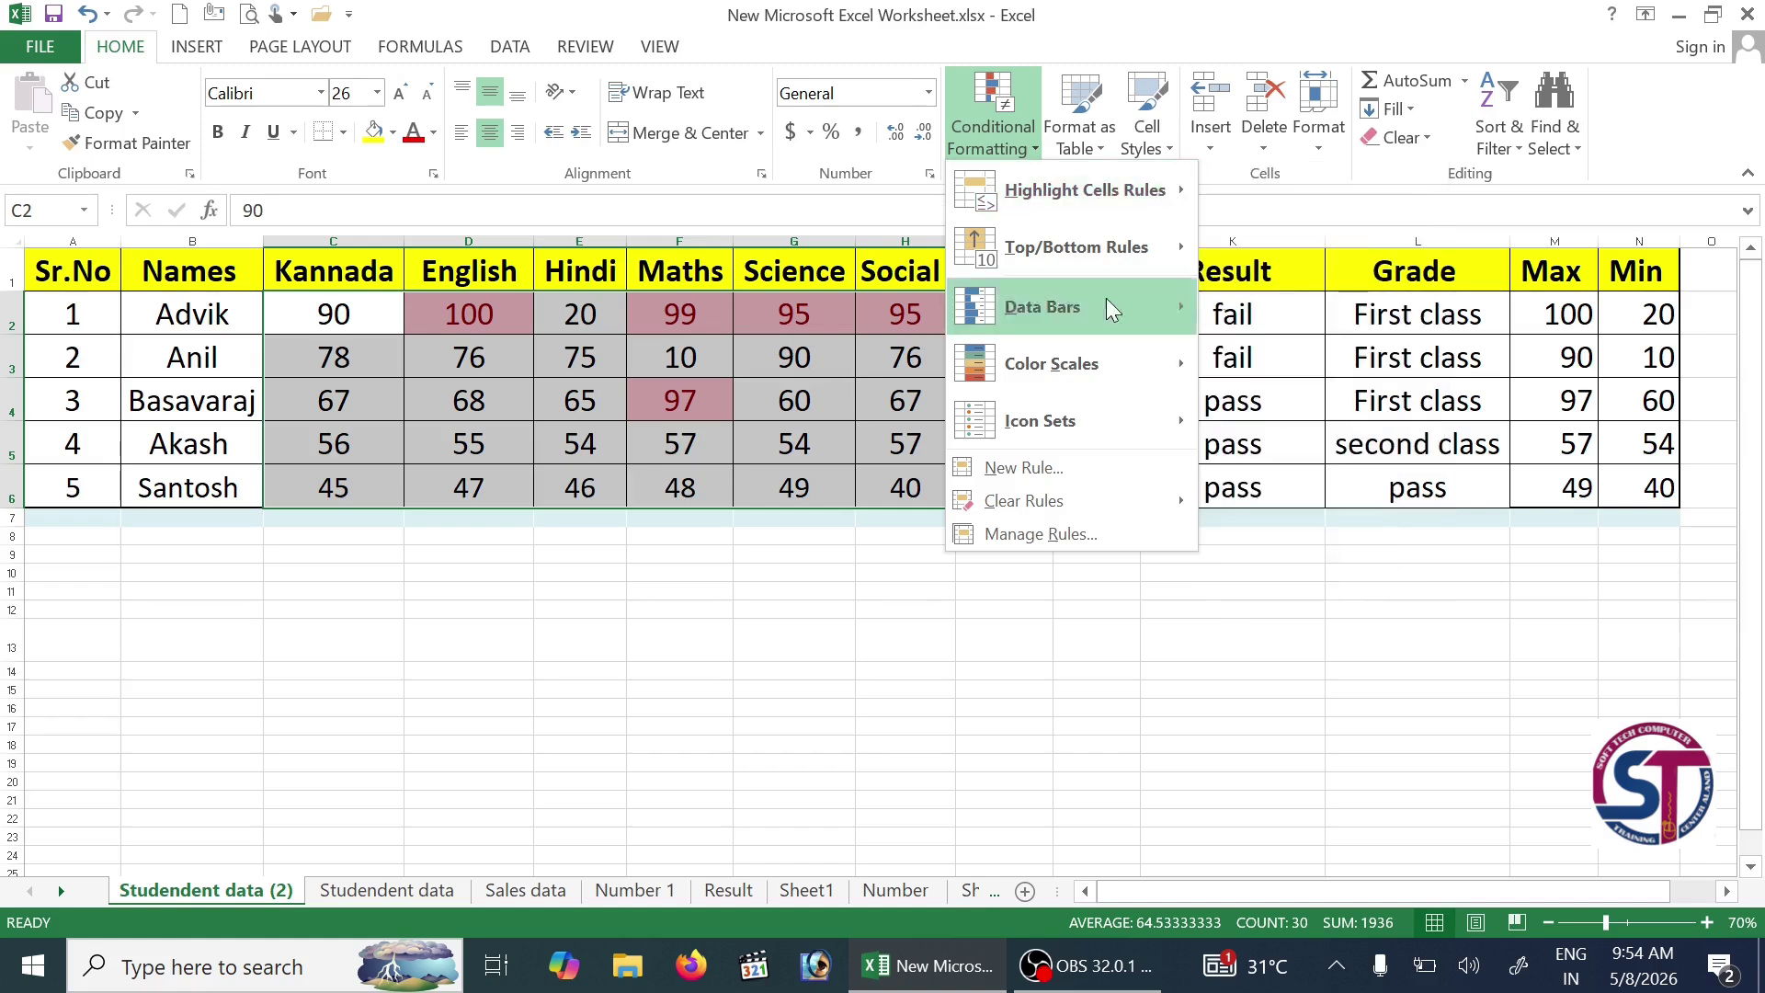
{"action": "mouse_move", "coordinate": [1138, 500]}
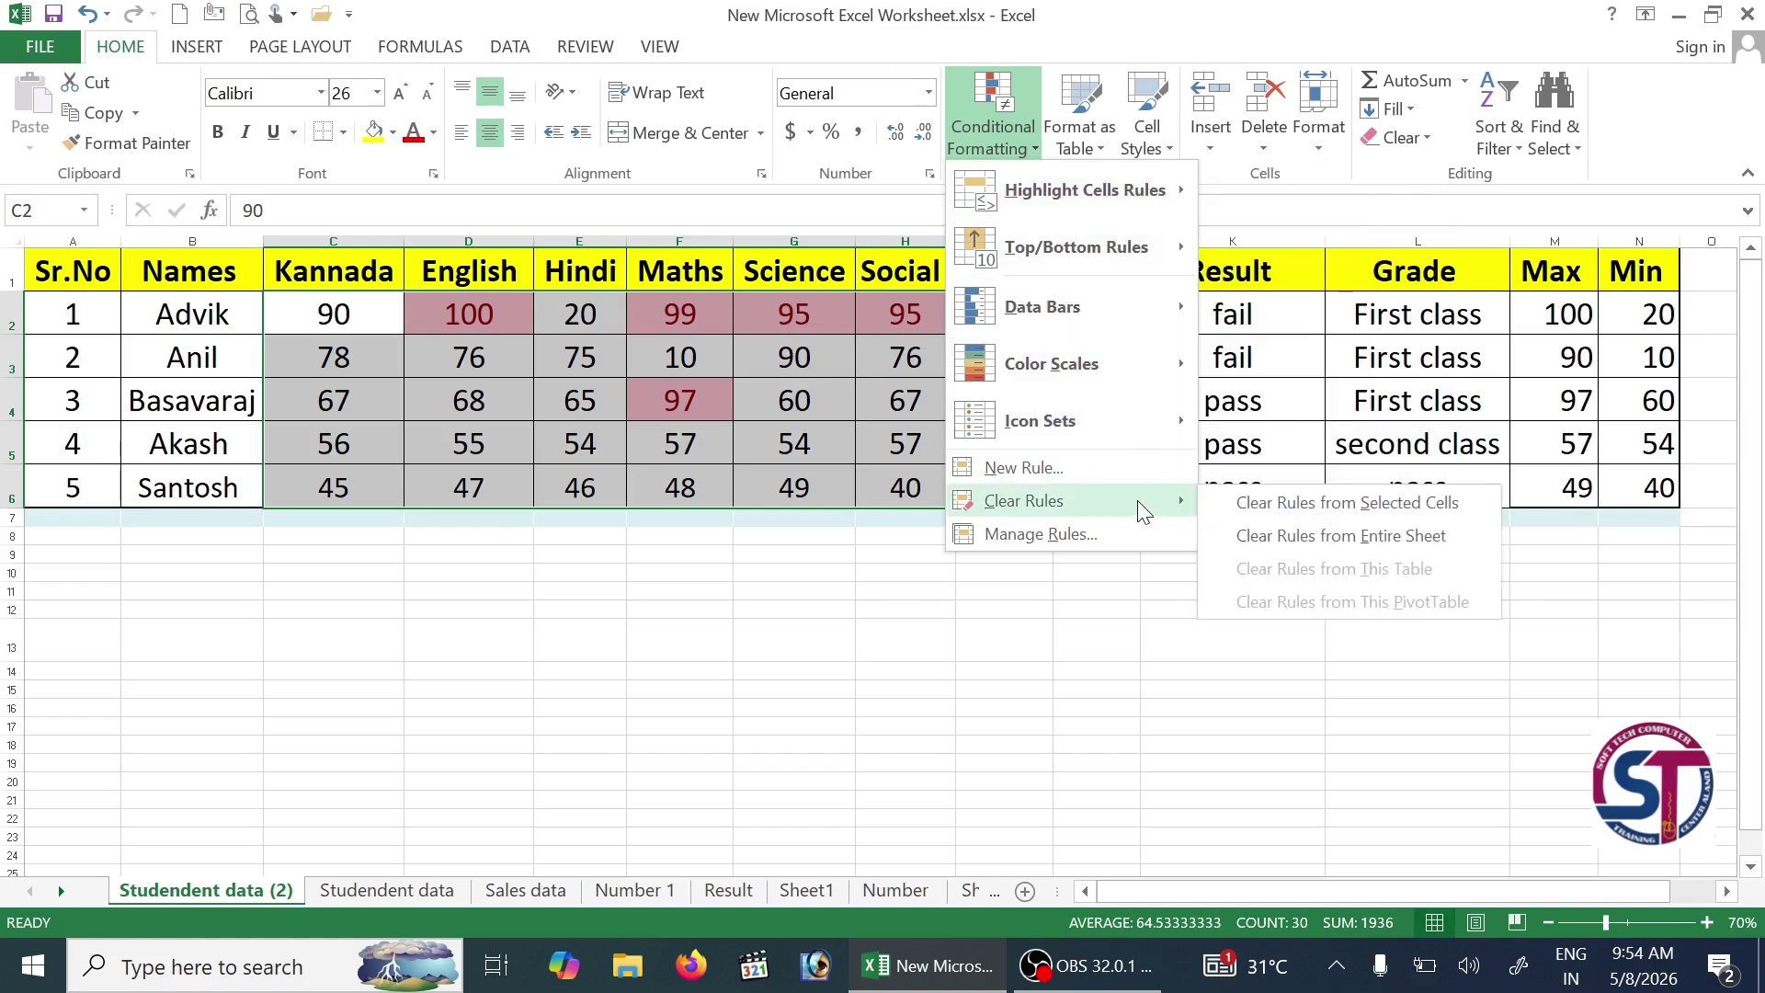
{"action": "left_click", "coordinate": [1328, 513]}
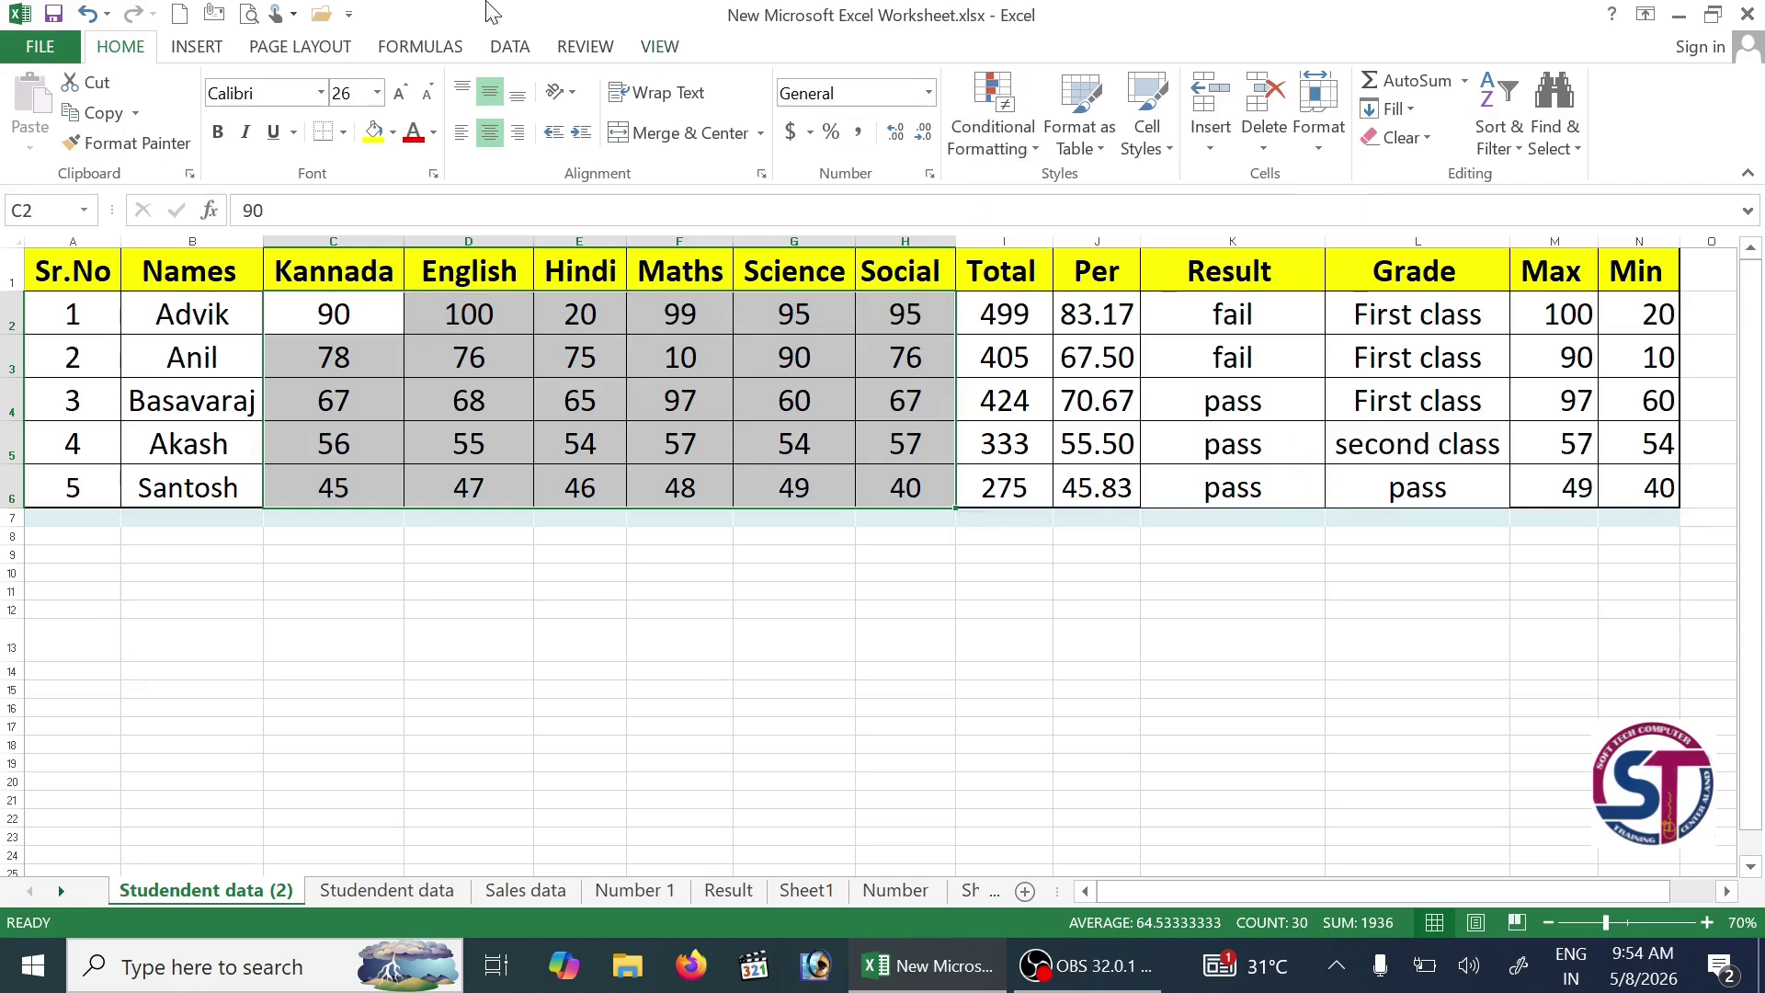
Step: Preview a Less Than rule on the selected marks with thresholds 50 and 35, and discard it
{"action": "left_click", "coordinate": [992, 115]}
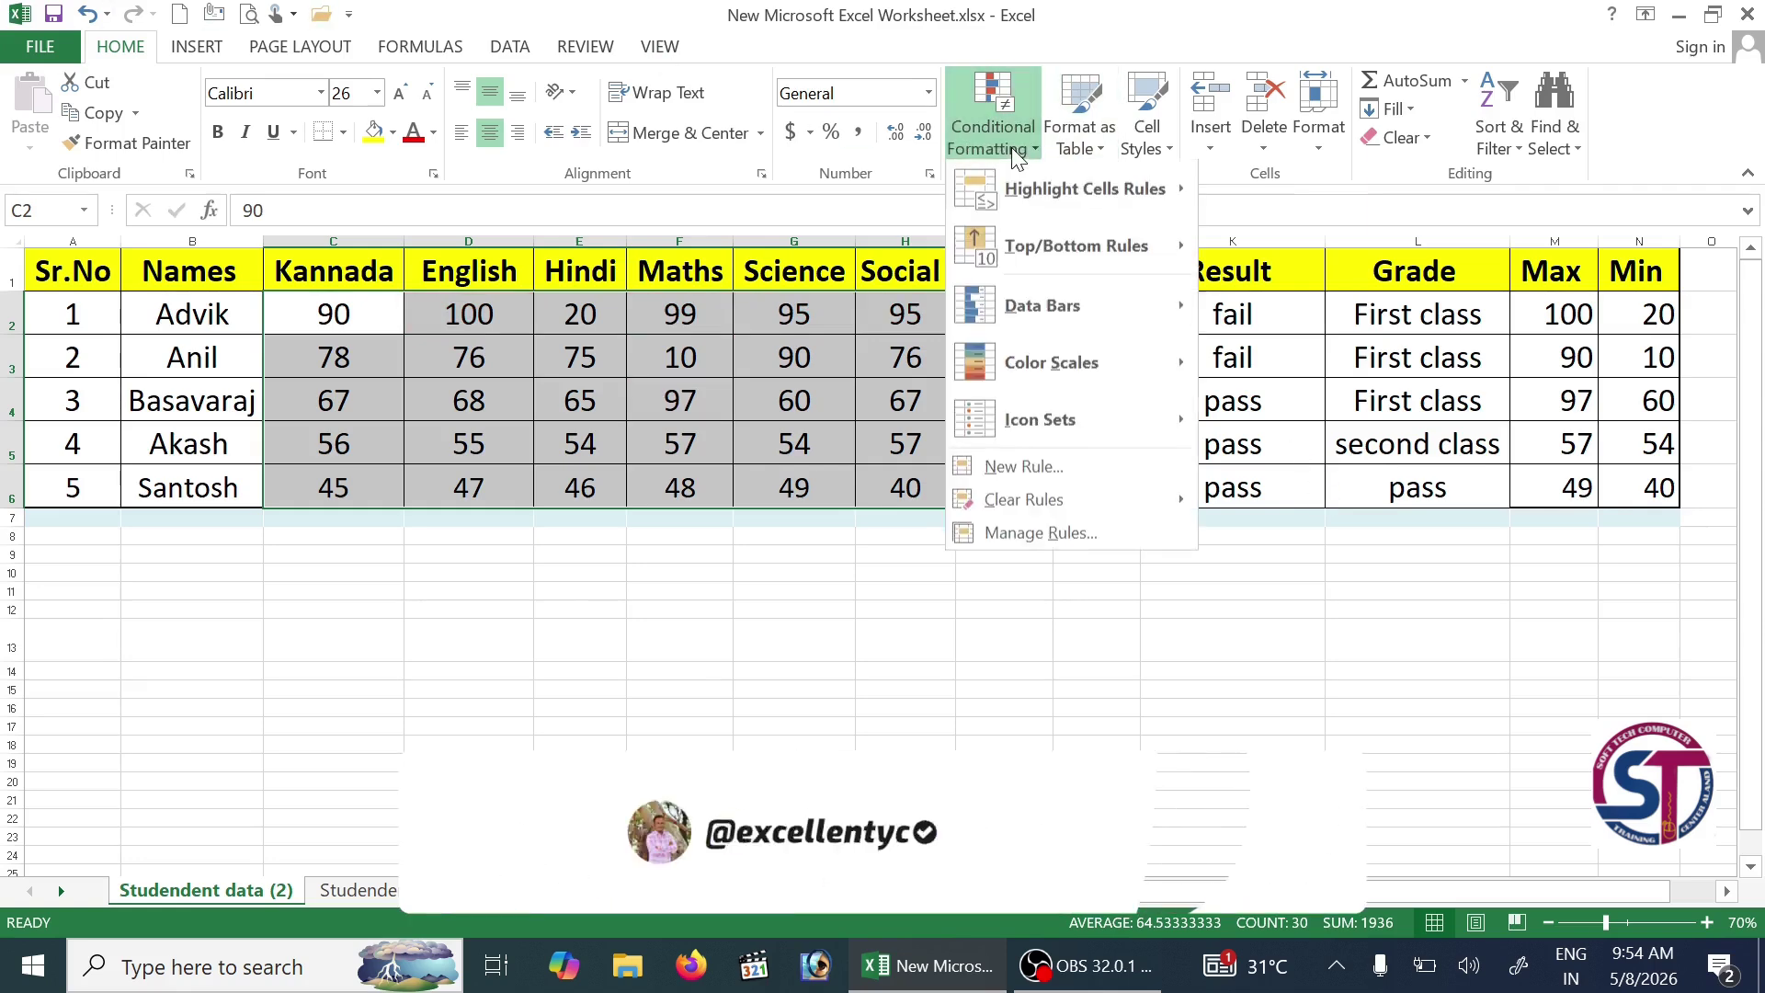
{"action": "left_click", "coordinate": [1356, 257]}
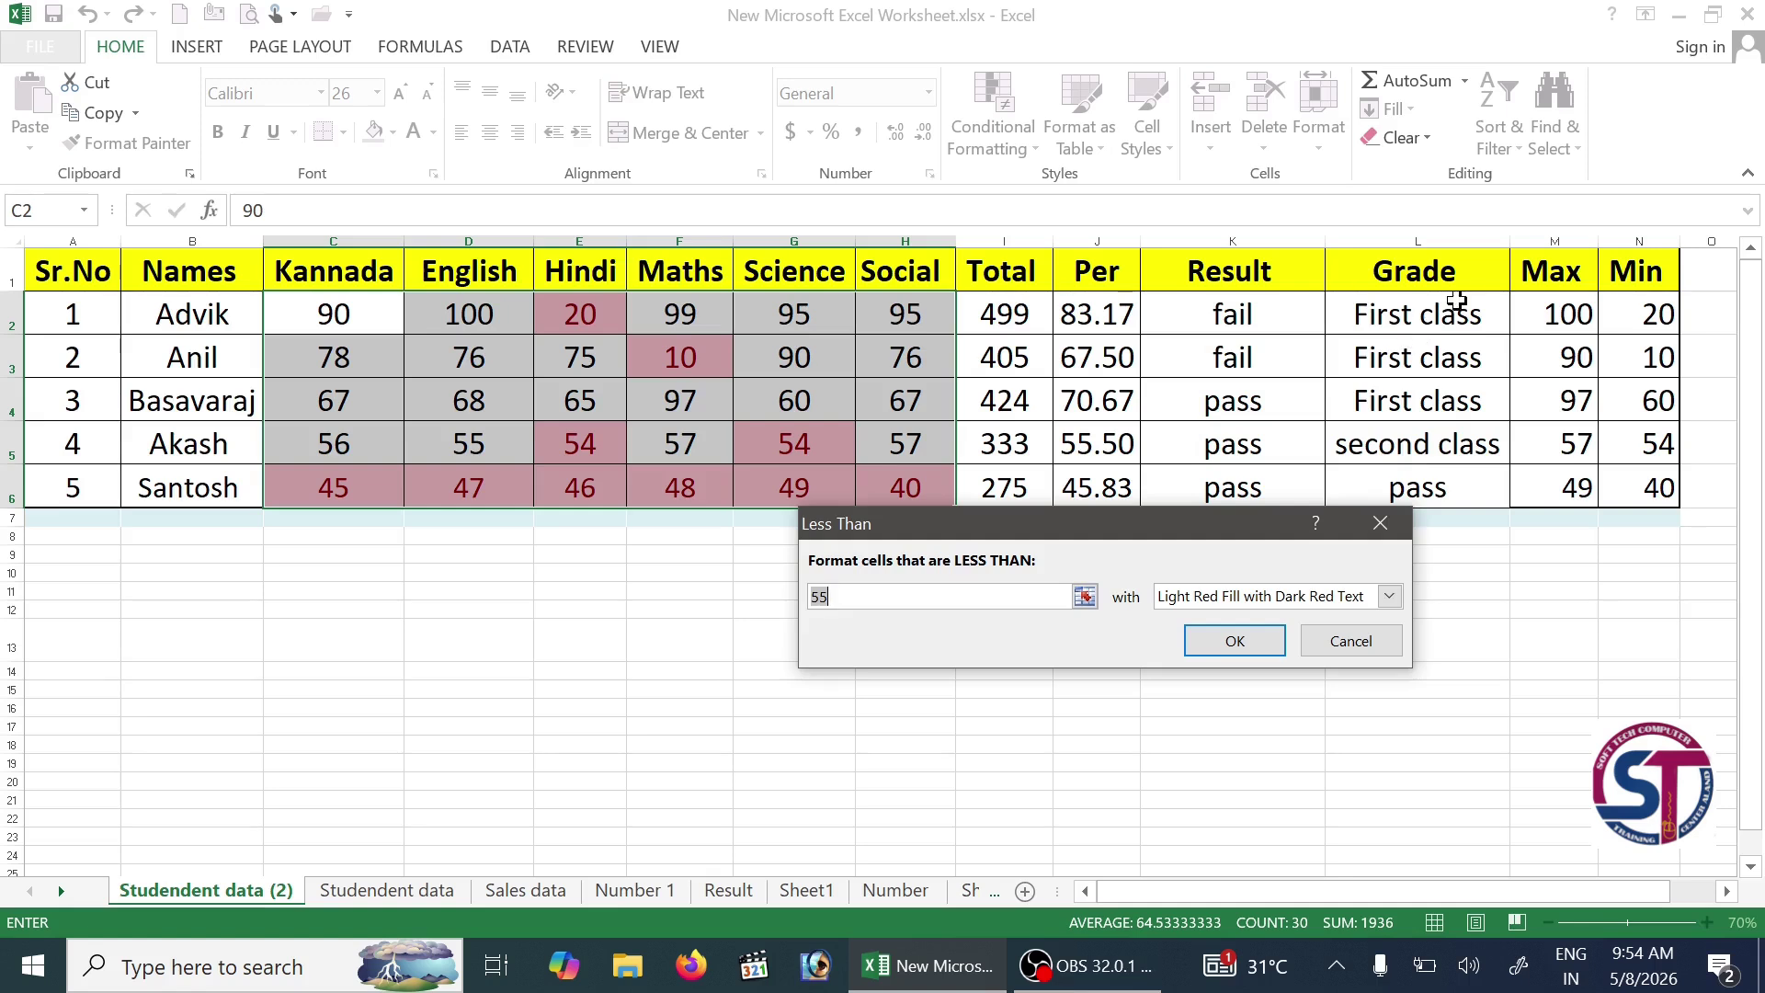
{"action": "type", "text": "50"}
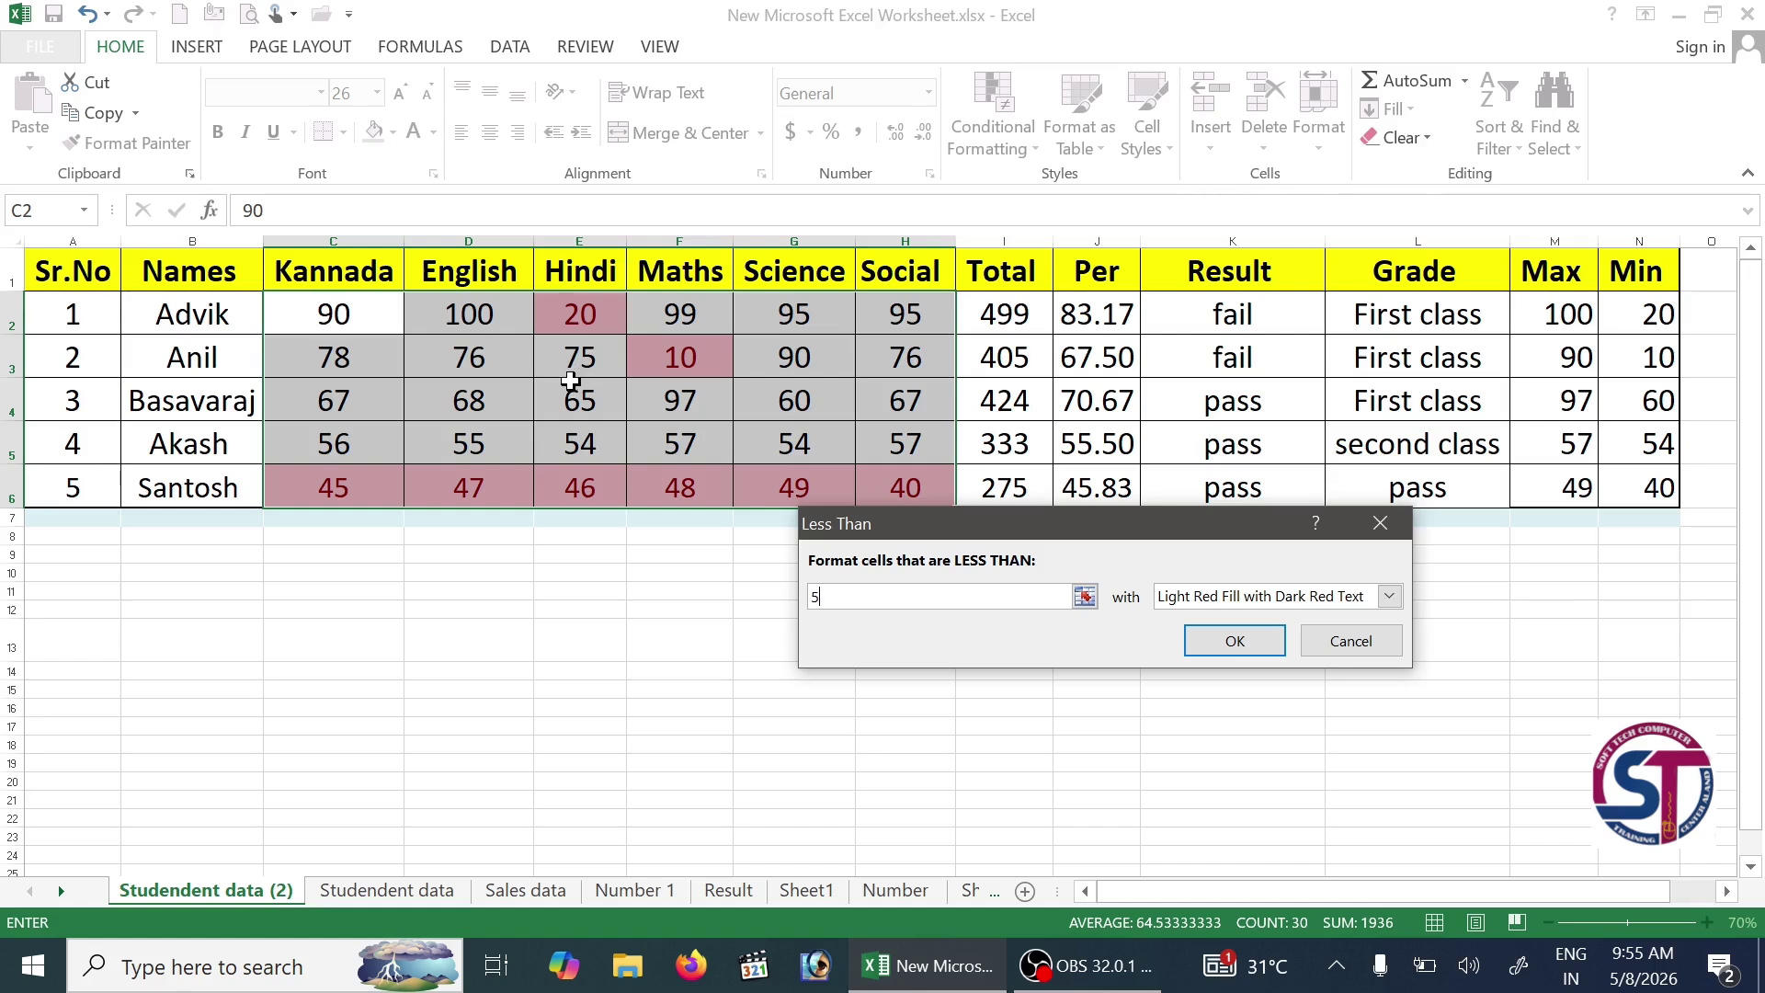
{"action": "key", "text": "BackSpace"}
{"action": "type", "text": "35"}
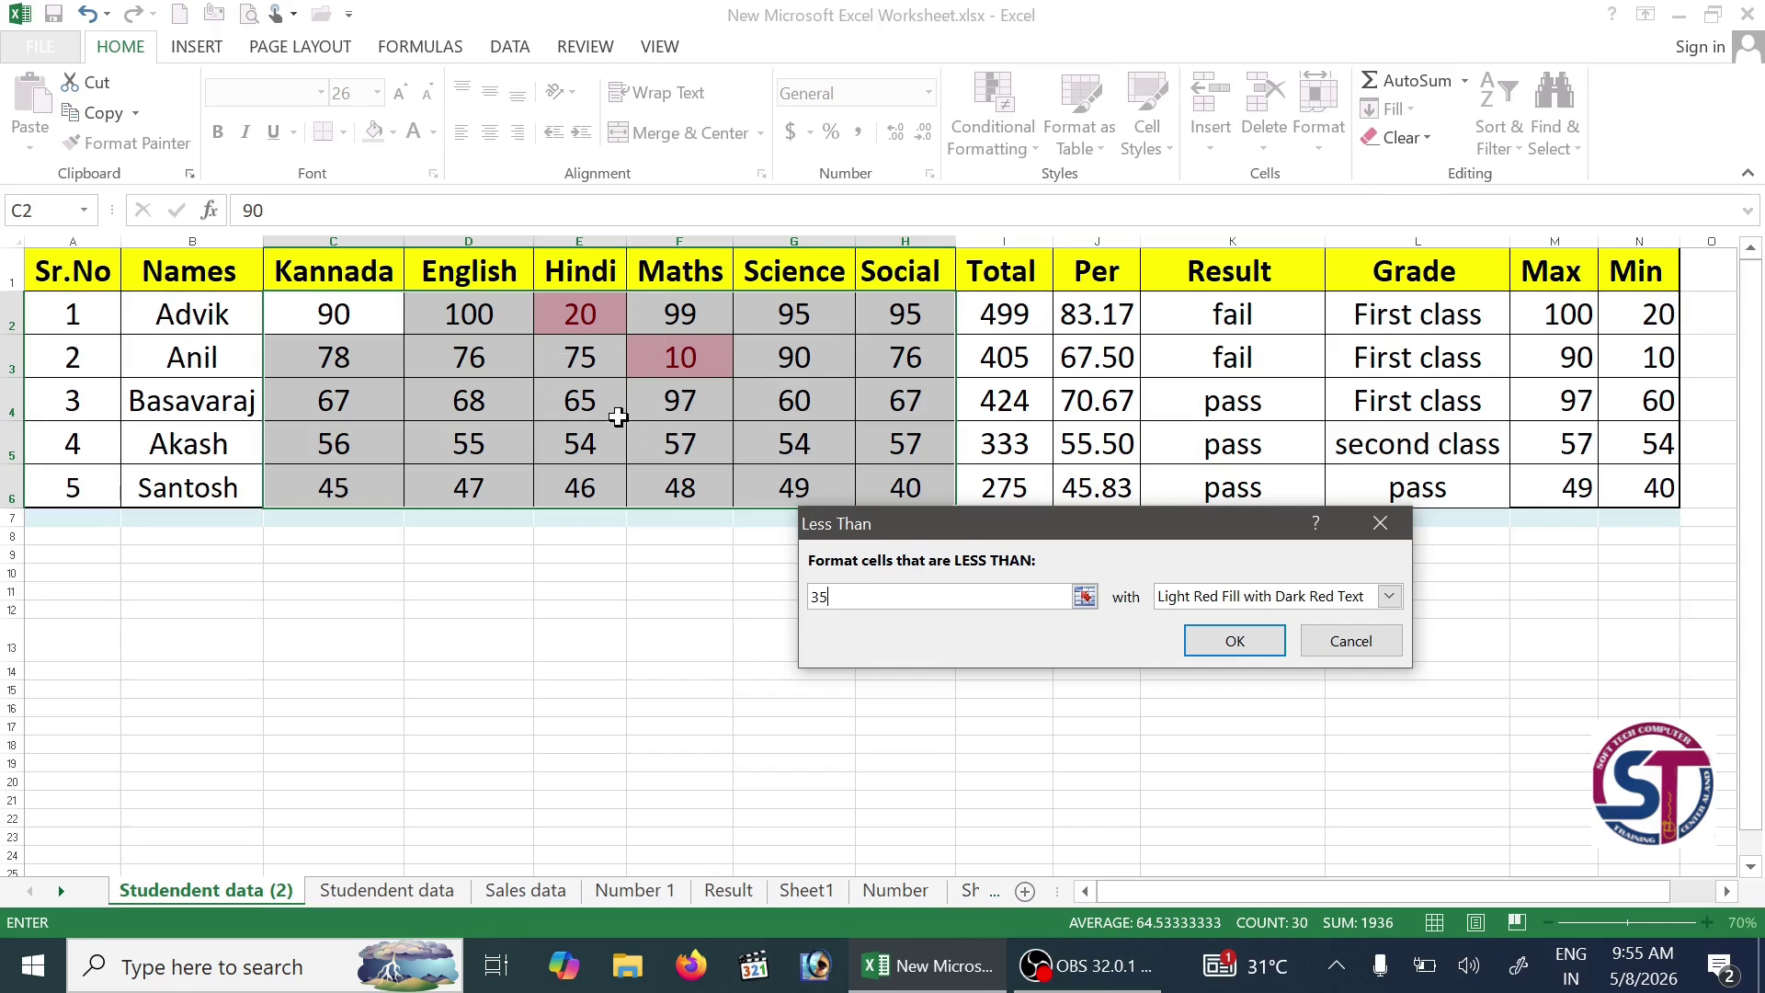
{"action": "left_click", "coordinate": [1350, 641]}
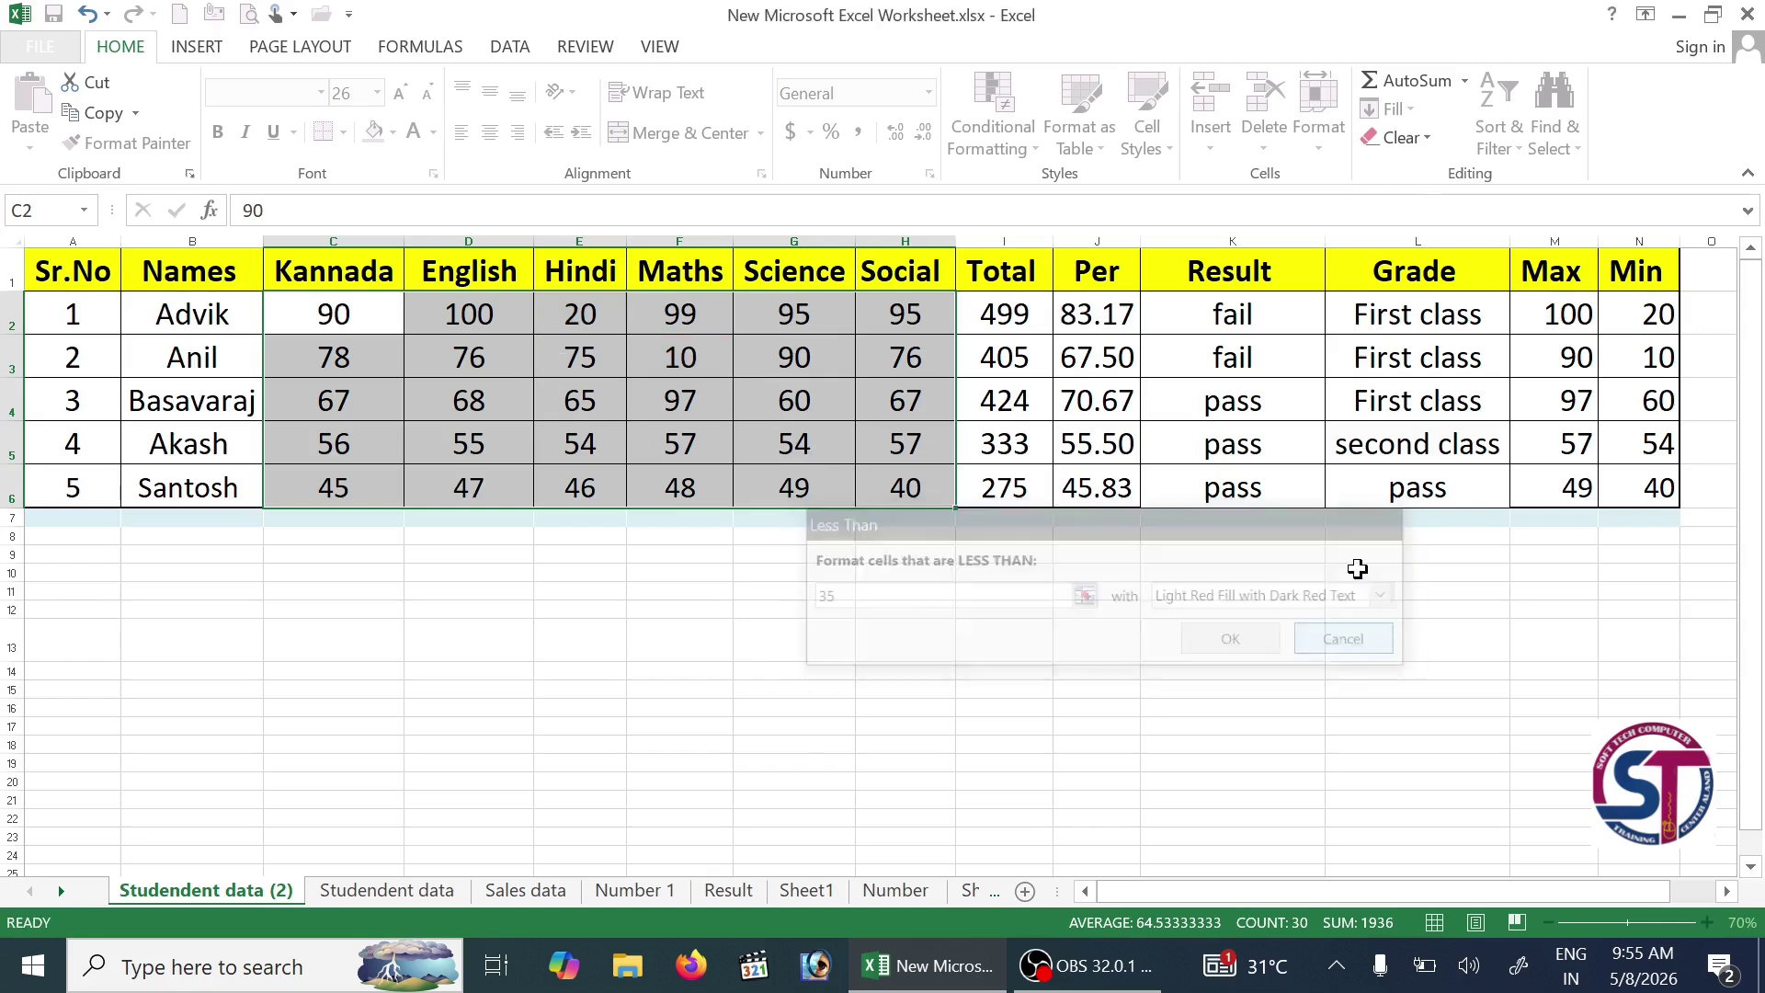
Step: Preview a Between rule on the selected marks for values from 50 to 90, and discard it
{"action": "left_click", "coordinate": [992, 128]}
{"action": "mouse_move", "coordinate": [1051, 208]}
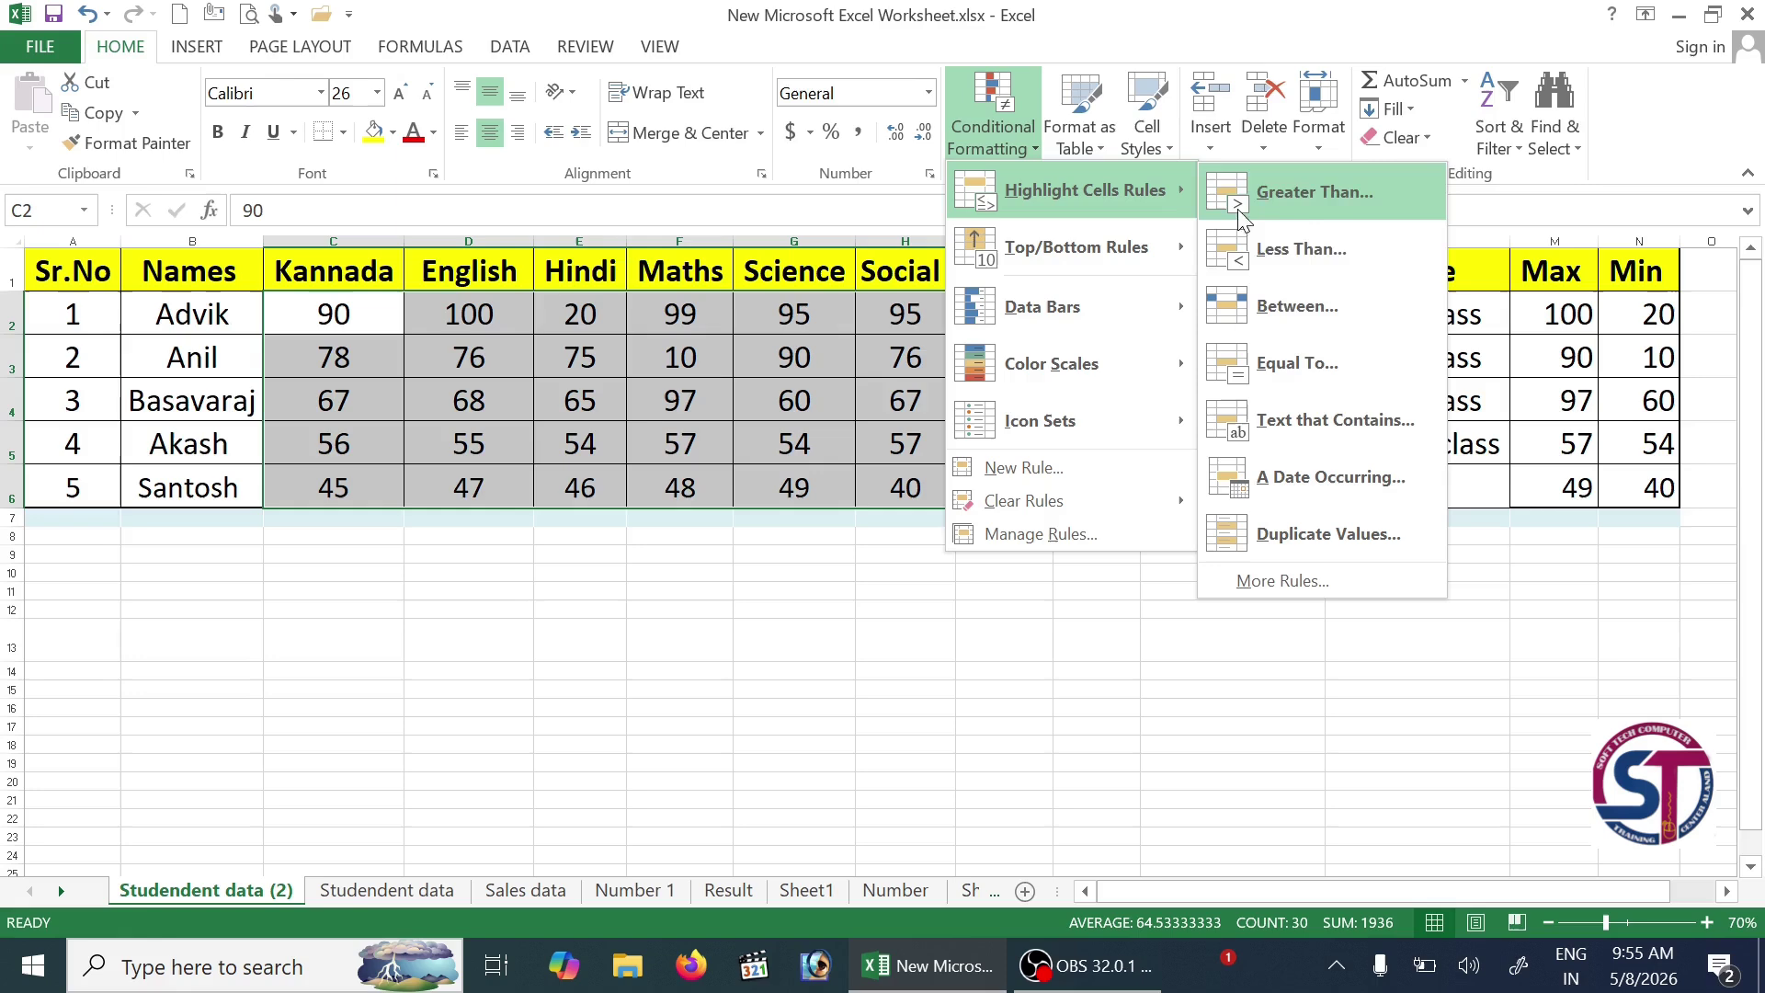
{"action": "left_click", "coordinate": [1312, 313]}
{"action": "left_click_drag", "start_coordinate": [992, 534], "coordinate": [942, 614]}
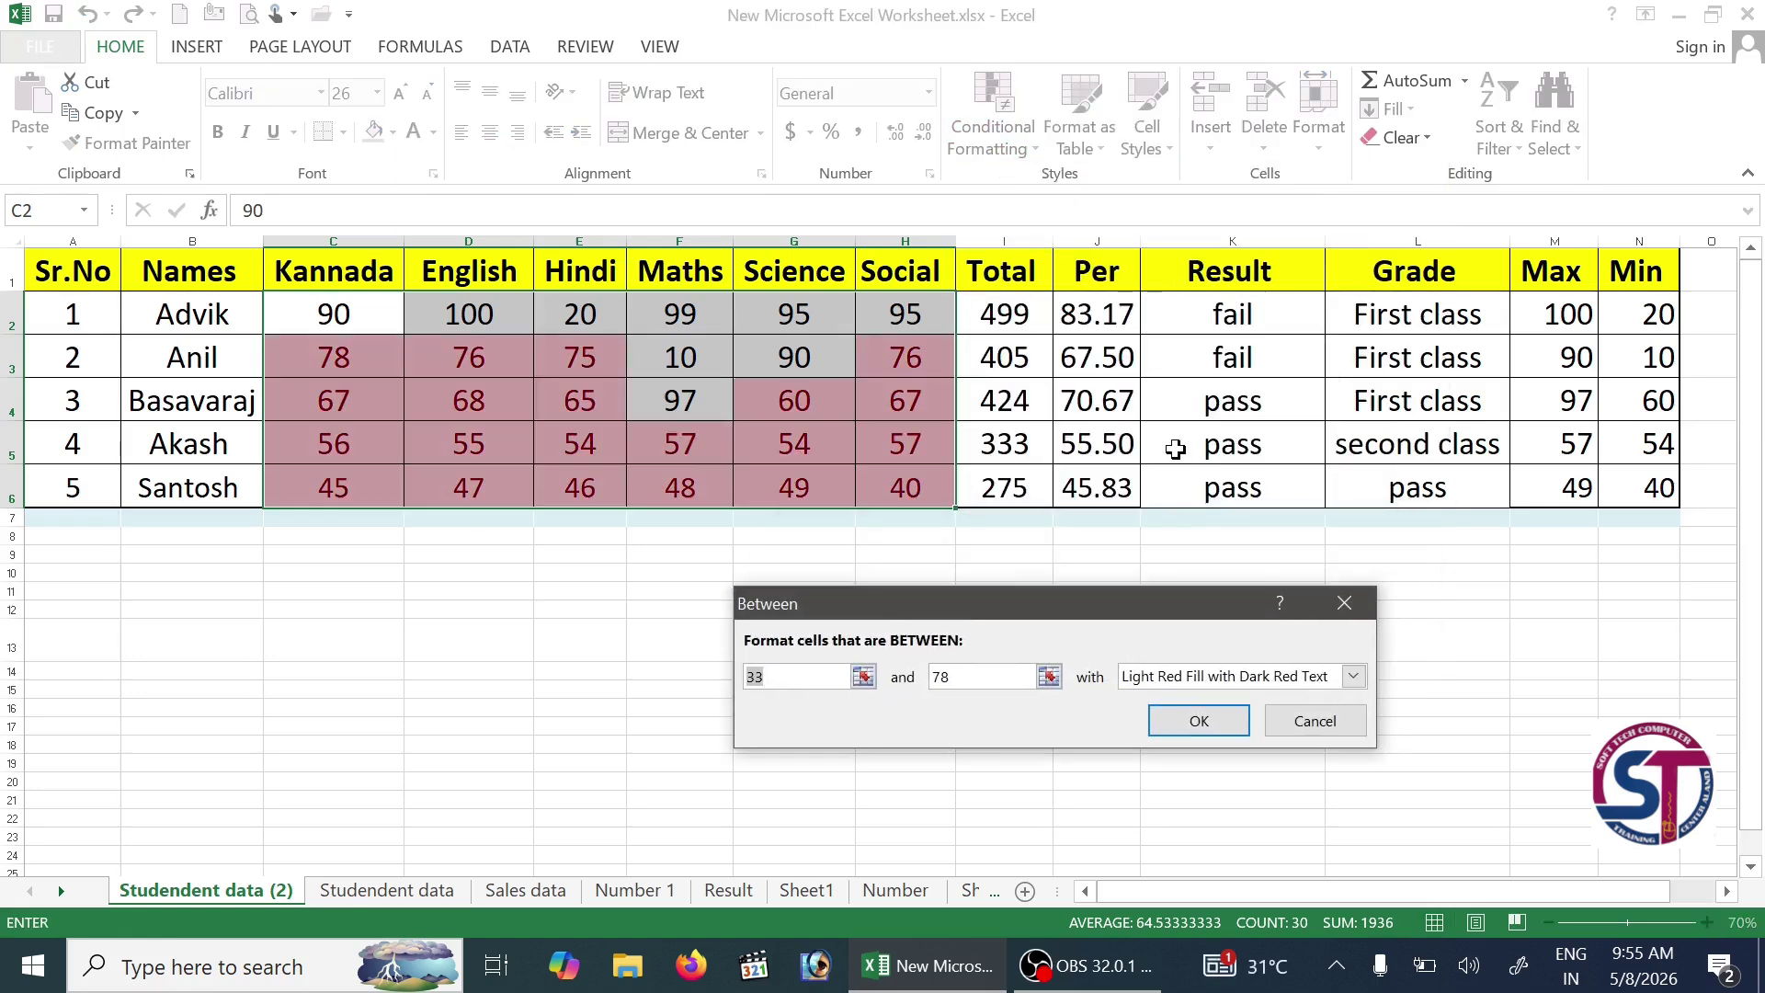
{"action": "type", "text": "50"}
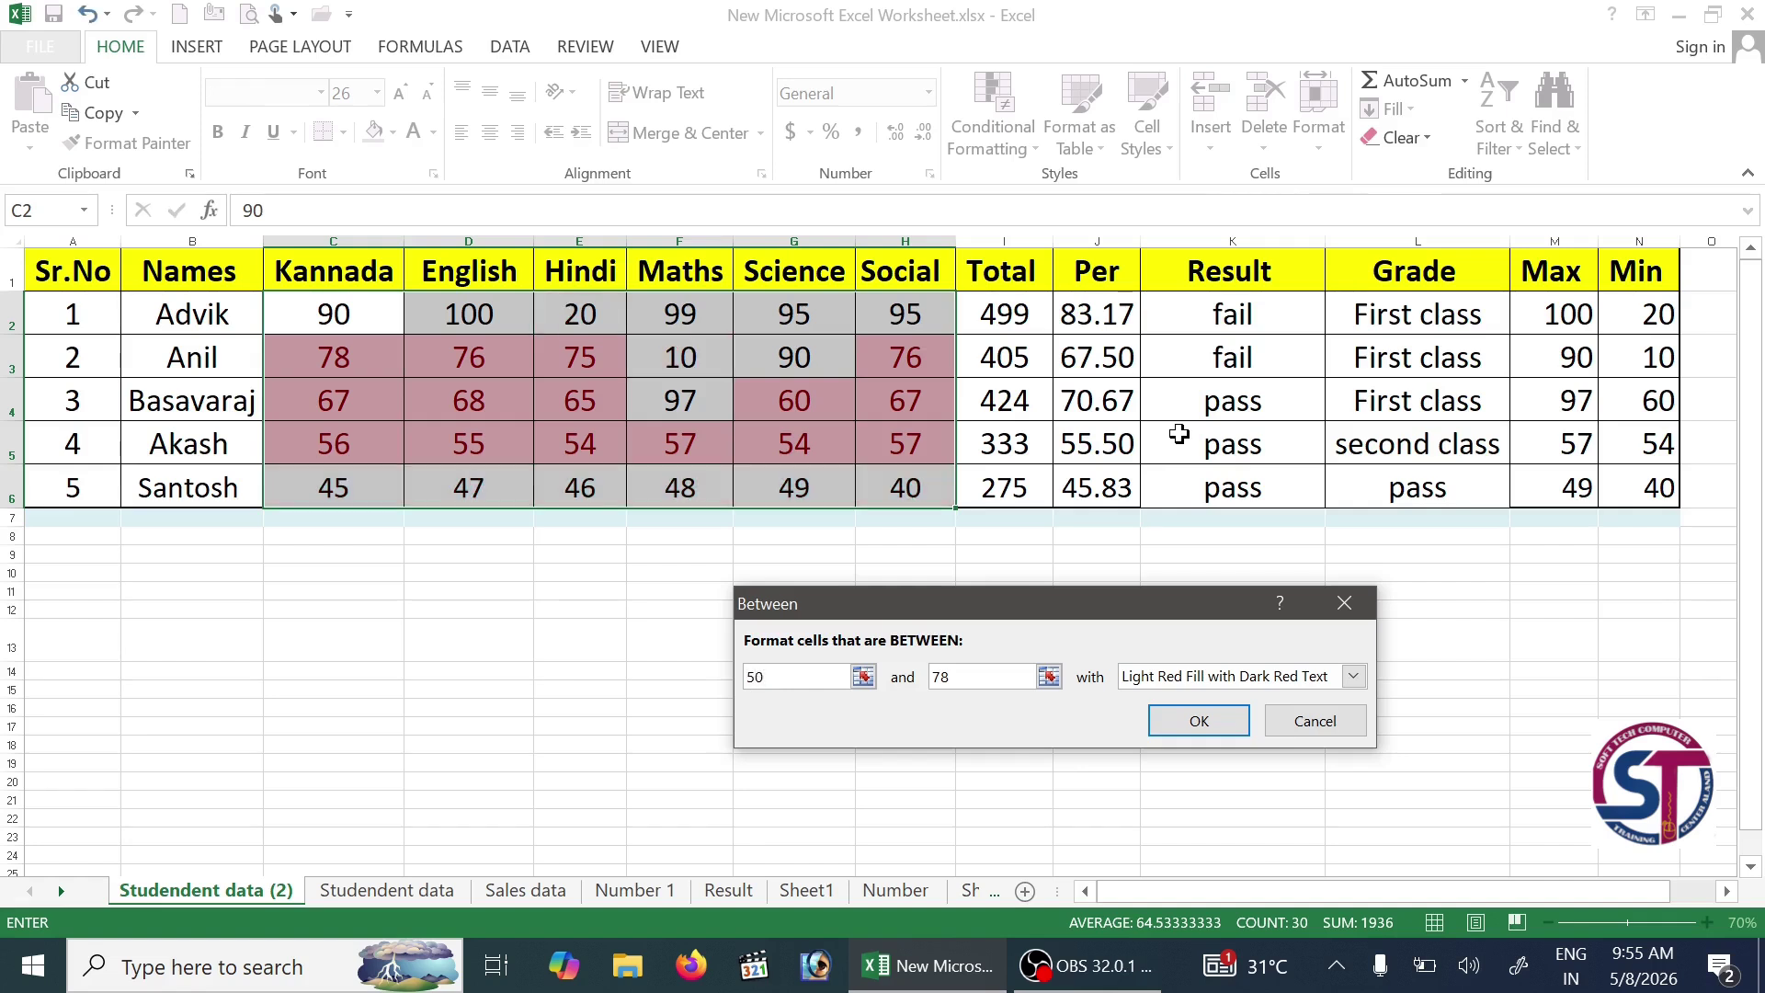
{"action": "key", "text": "Tab"}
{"action": "type", "text": "90"}
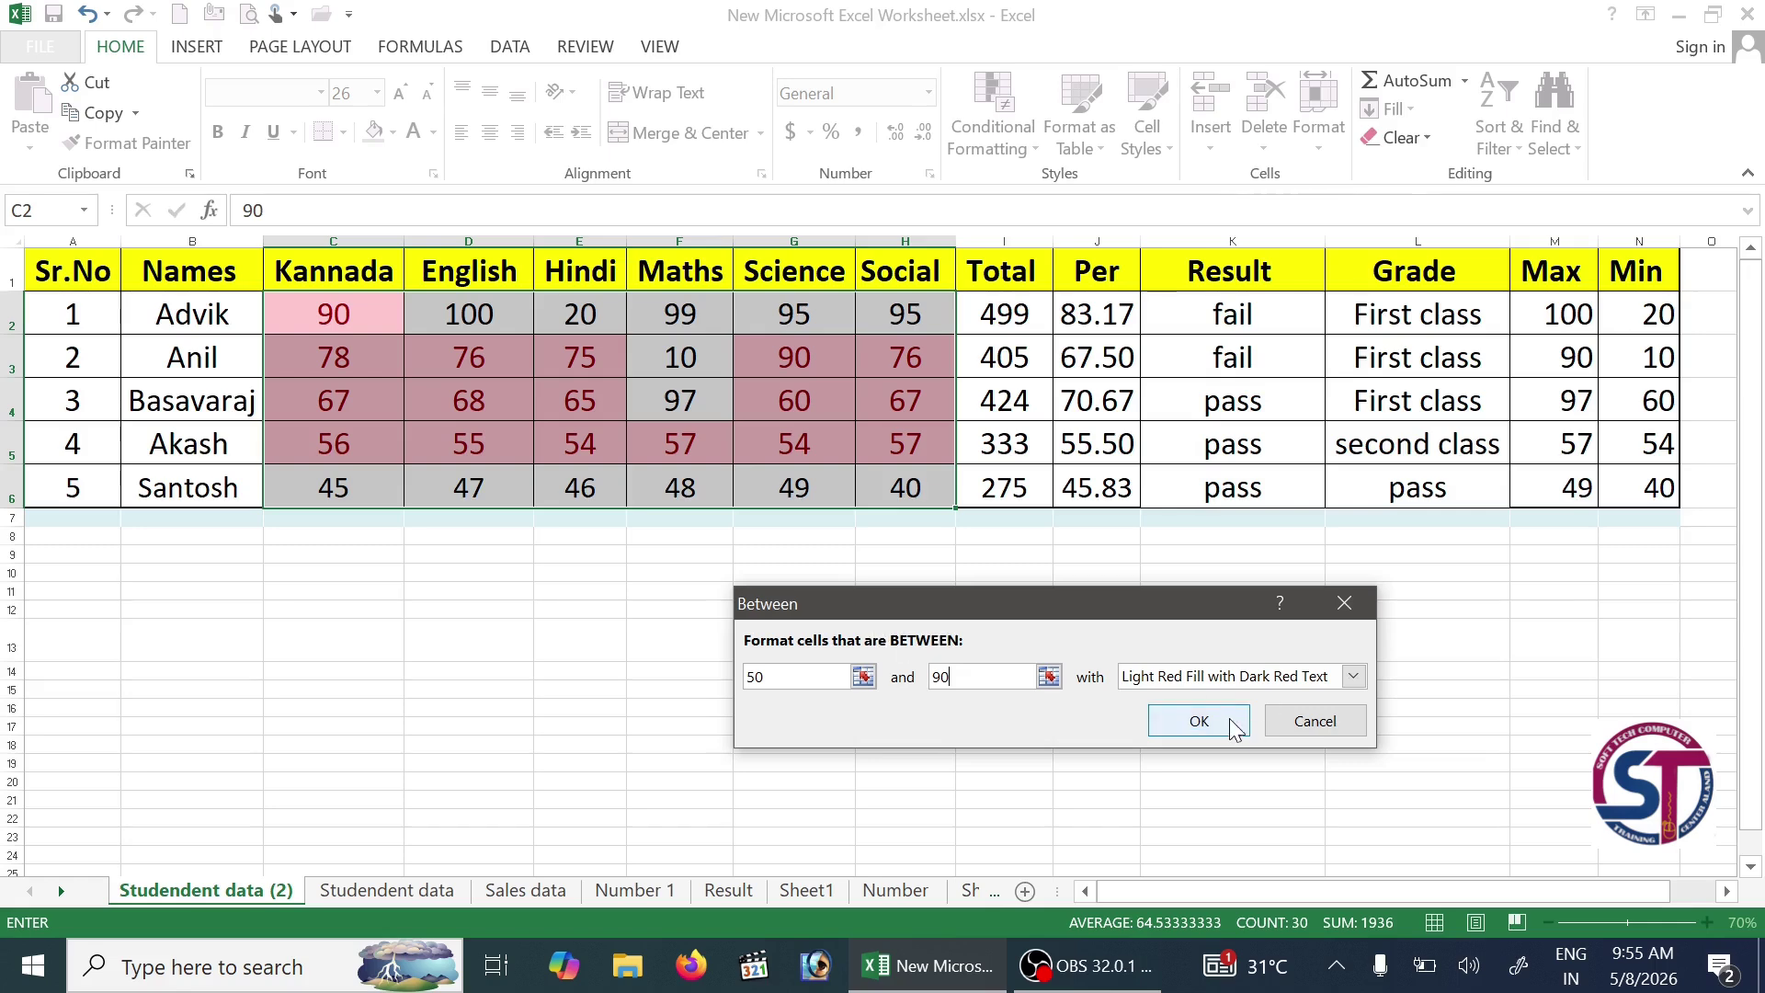
{"action": "left_click", "coordinate": [1310, 723]}
Step: Apply an Equal To highlight rule for the value 95 to the selected marks with Light Red Fill with Dark Red Text
{"action": "left_click", "coordinate": [1026, 147]}
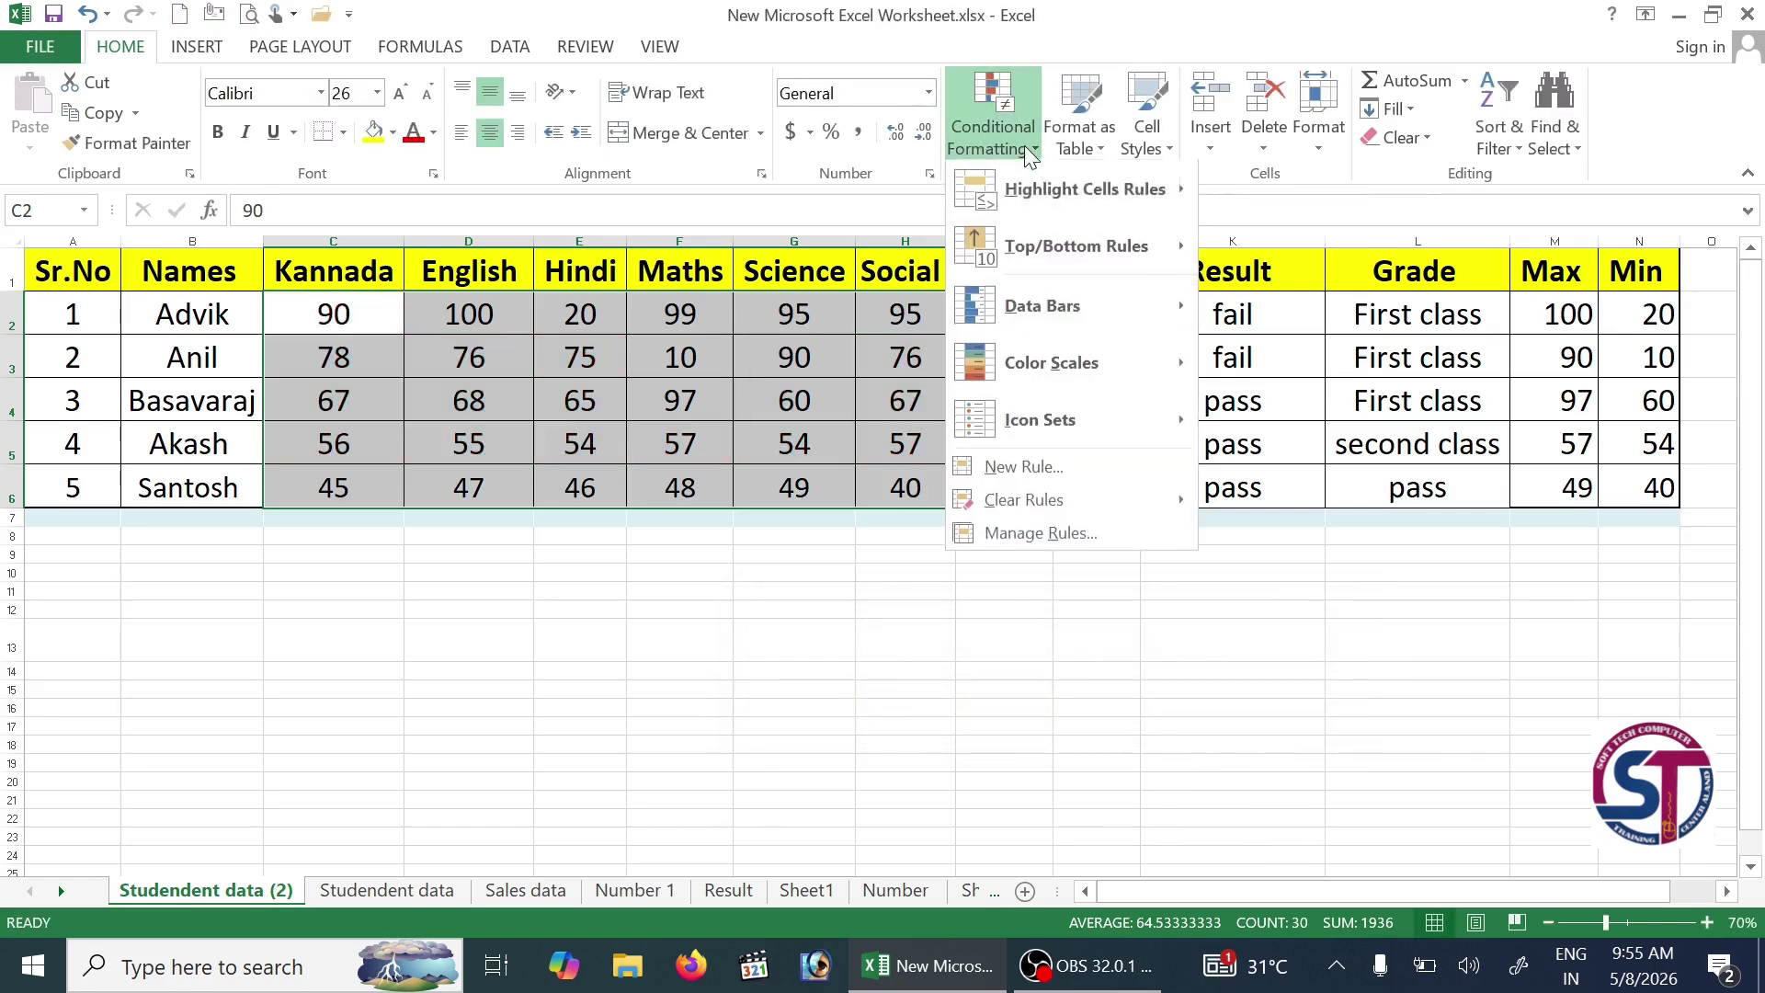
{"action": "mouse_move", "coordinate": [1085, 190]}
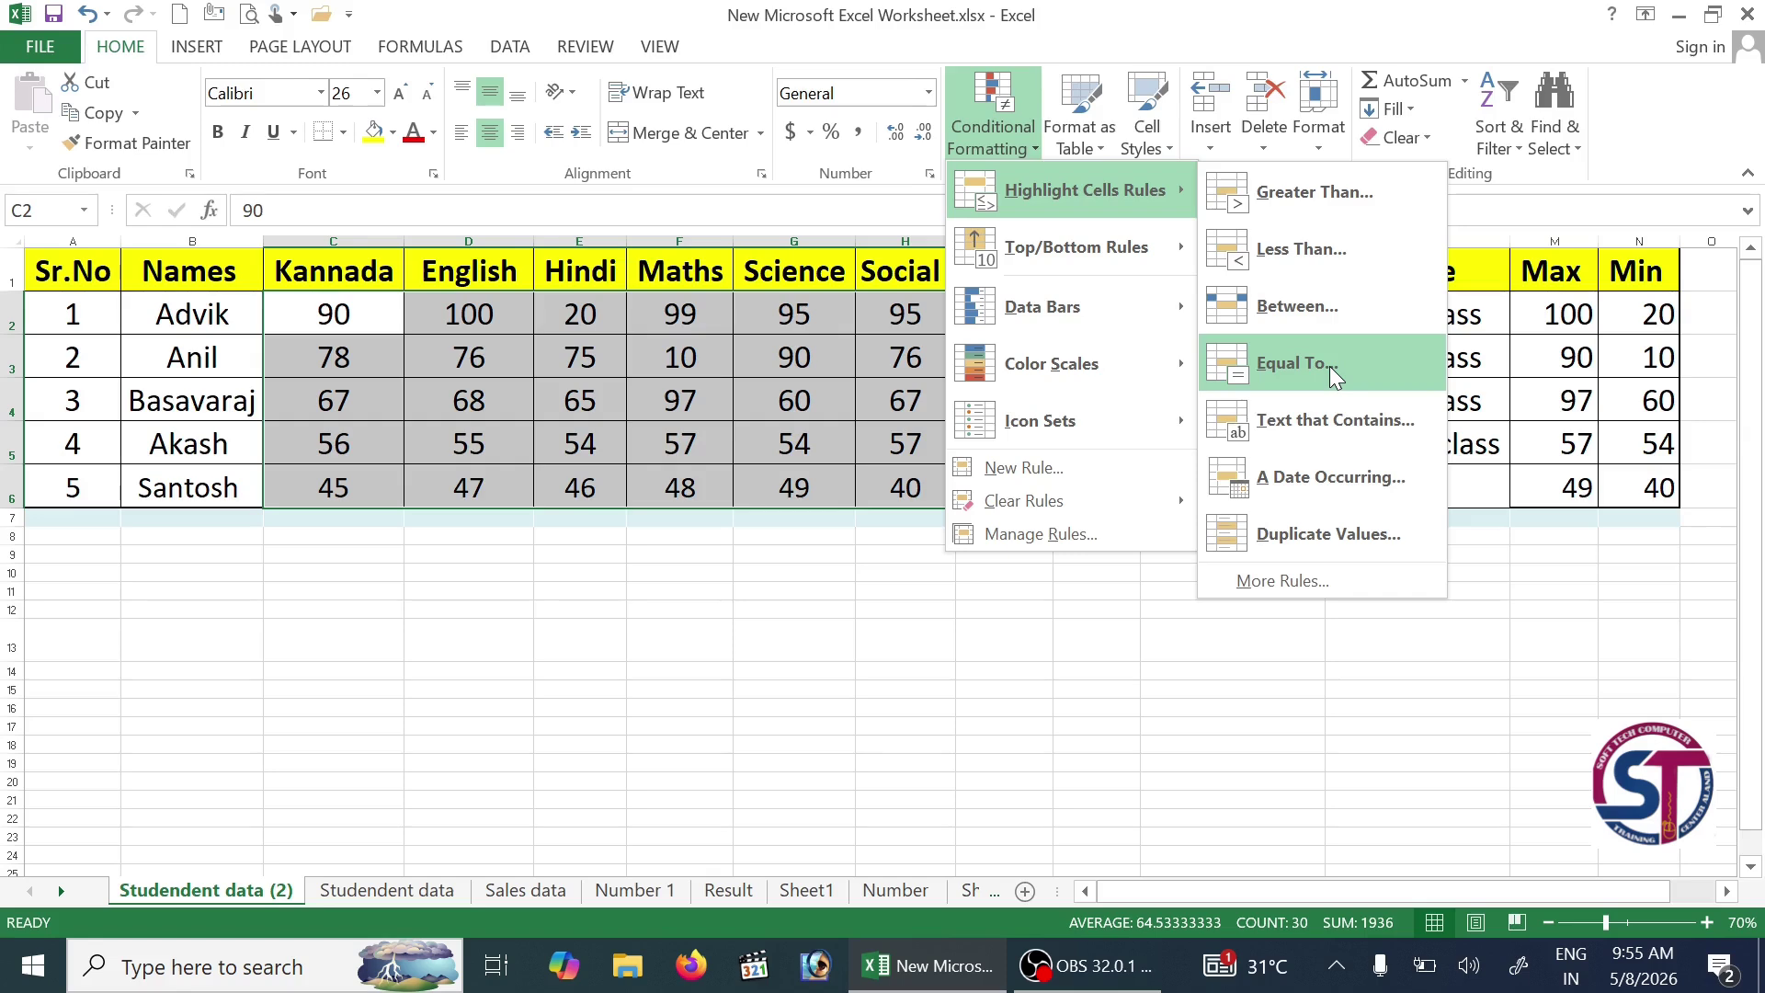
{"action": "left_click", "coordinate": [1329, 366]}
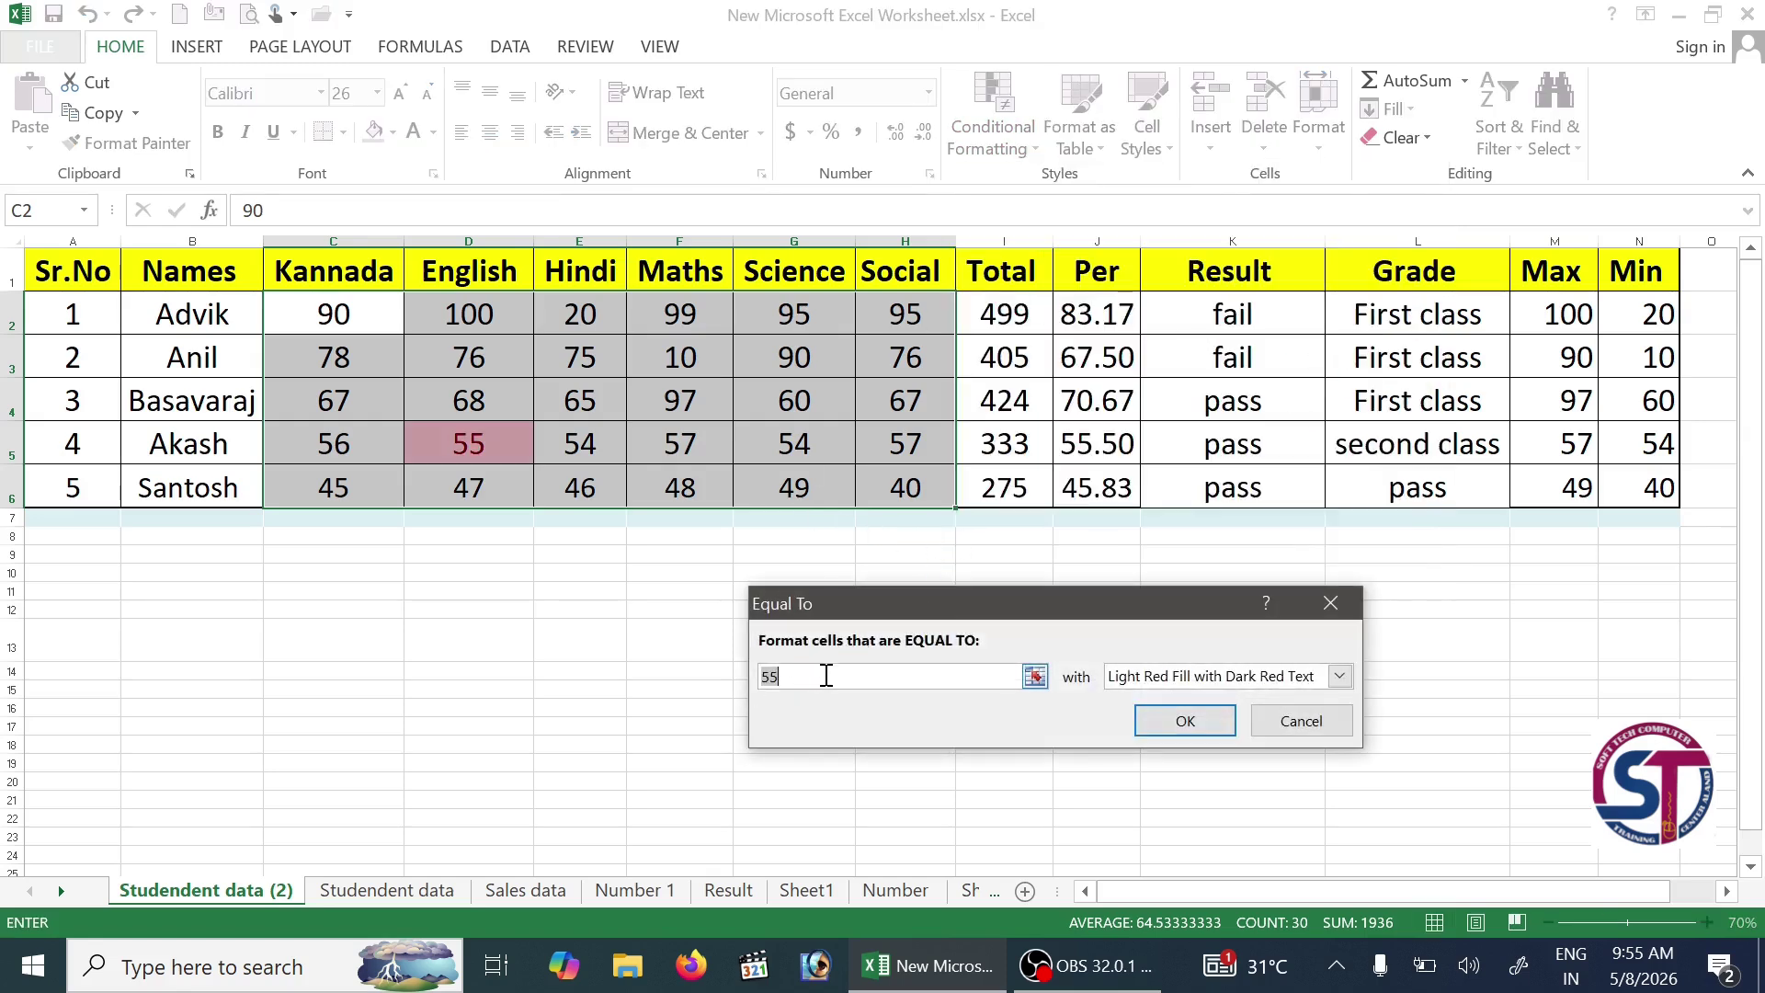
{"action": "key", "text": "BackSpace"}
{"action": "type", "text": "95"}
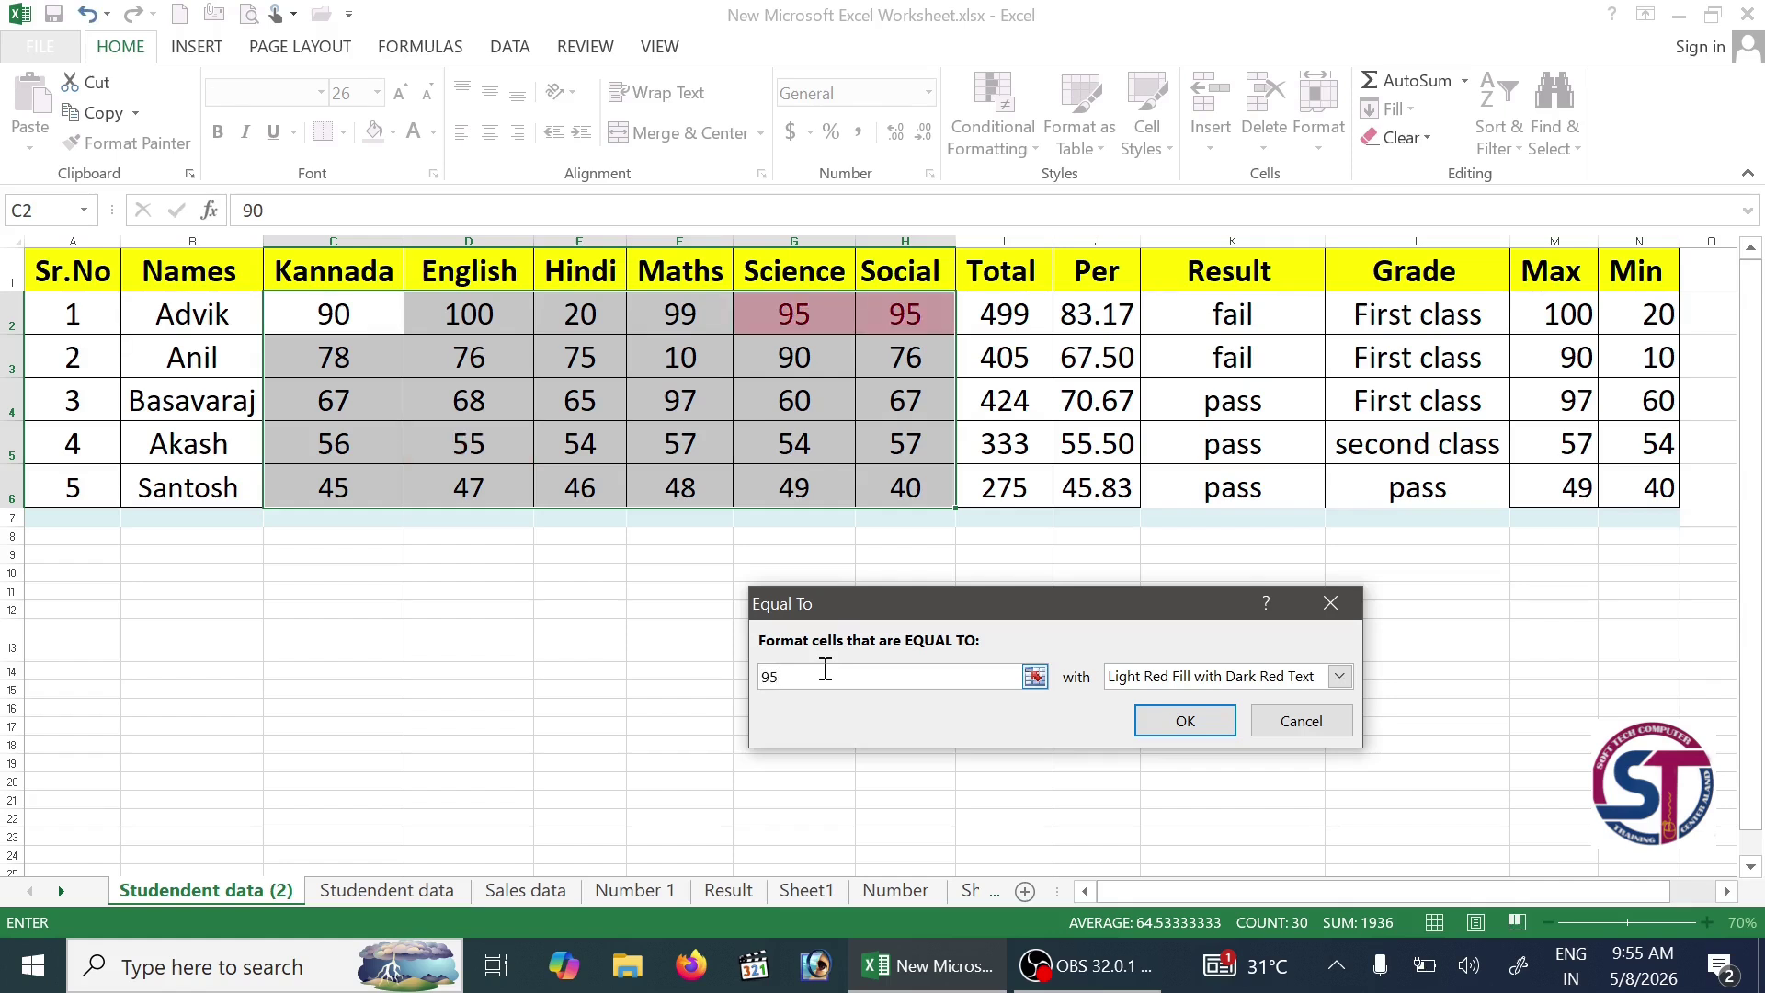
{"action": "left_click", "coordinate": [1197, 720]}
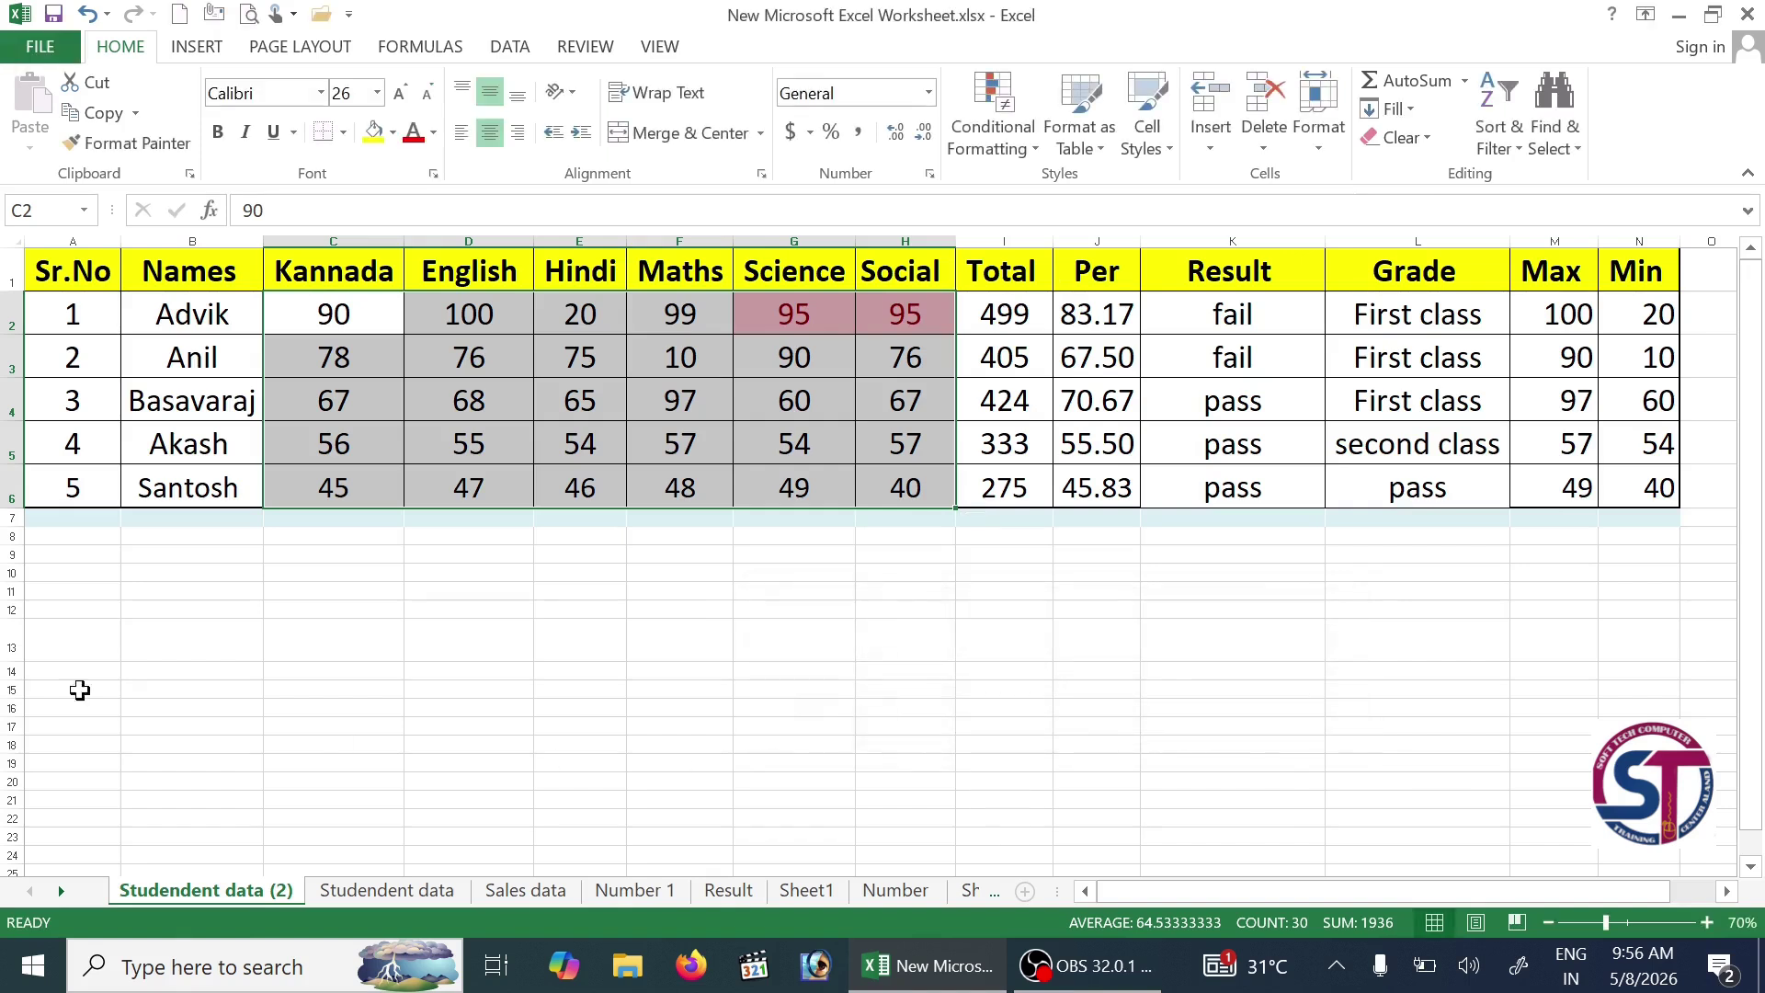
Step: Change the Hindi mark in E4 and the Science mark in G5 to 95
{"action": "left_click", "coordinate": [680, 402]}
{"action": "left_click", "coordinate": [579, 432]}
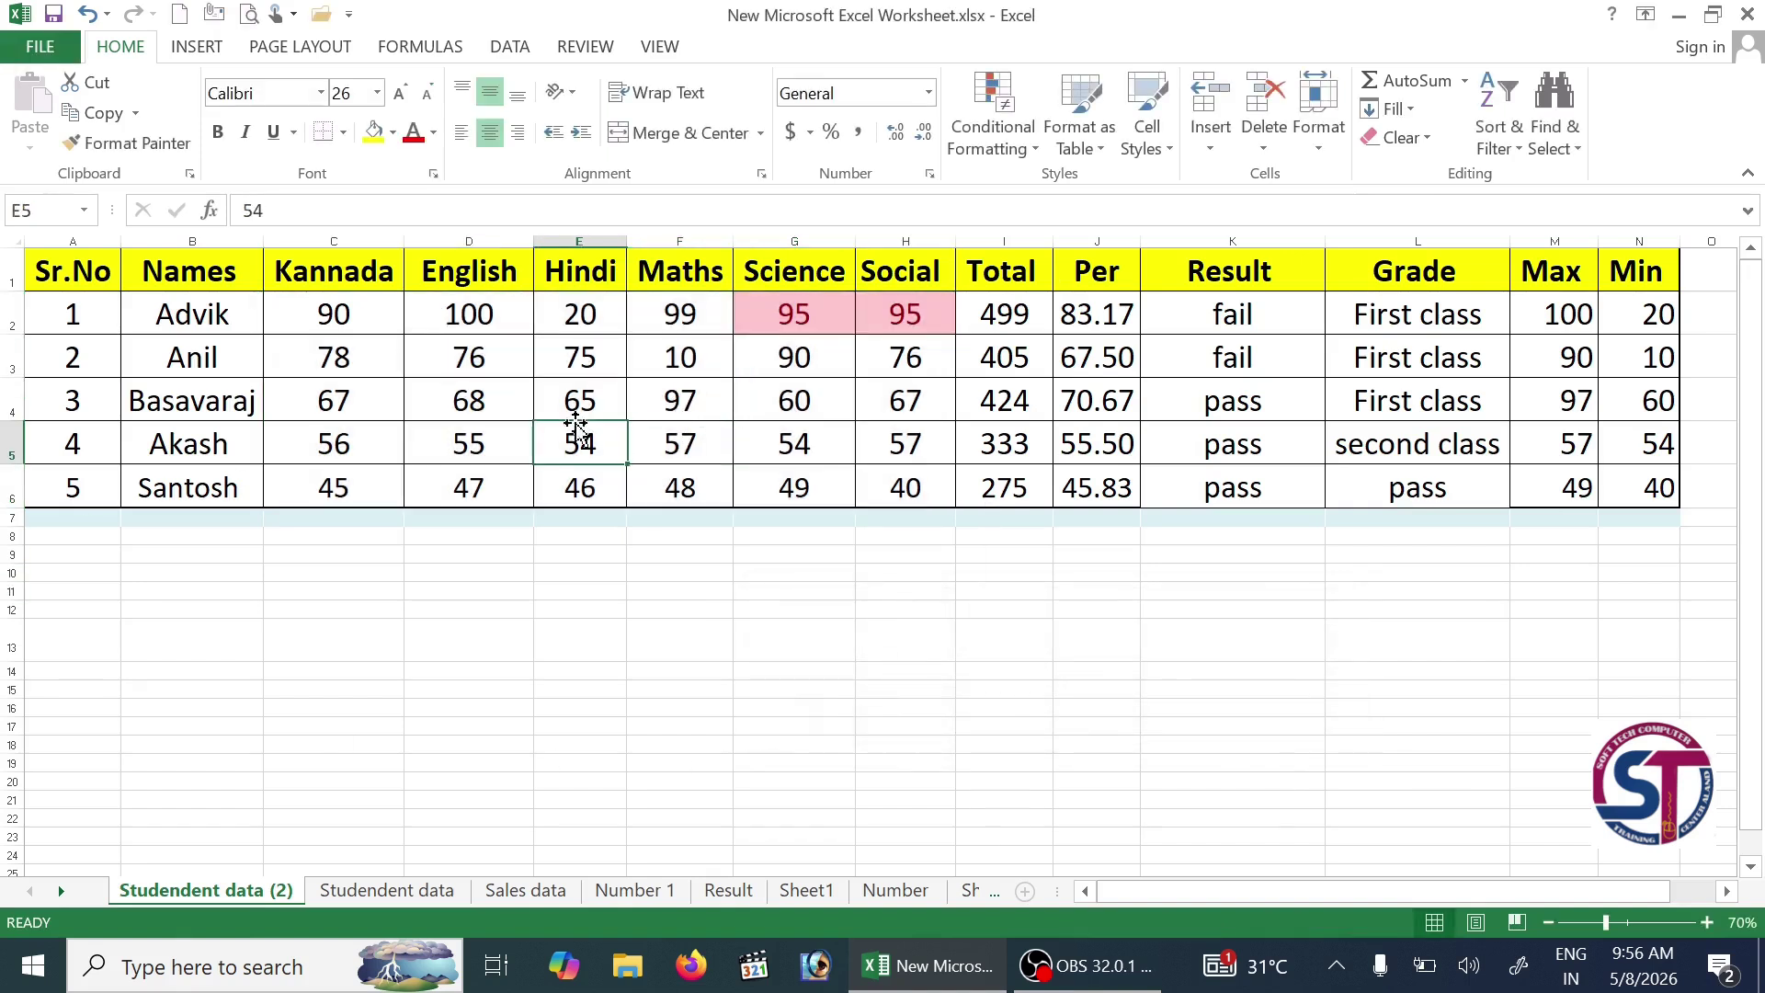
{"action": "left_click", "coordinate": [583, 410]}
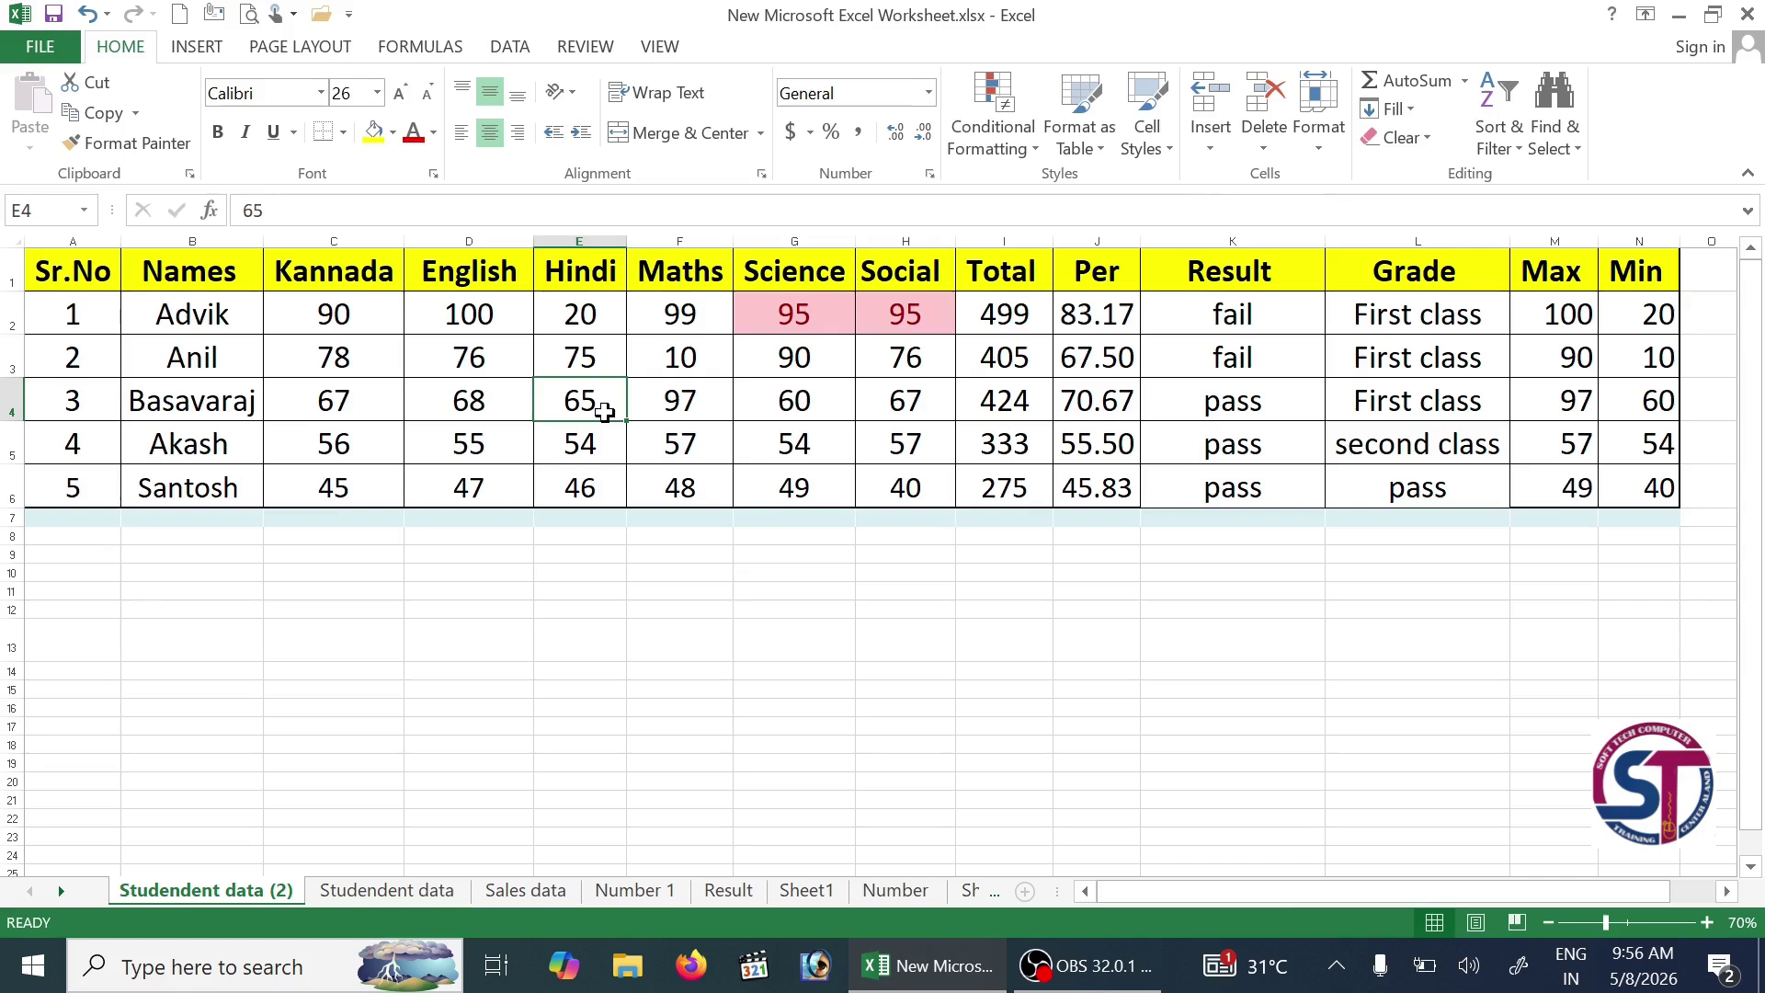
{"action": "type", "text": "95"}
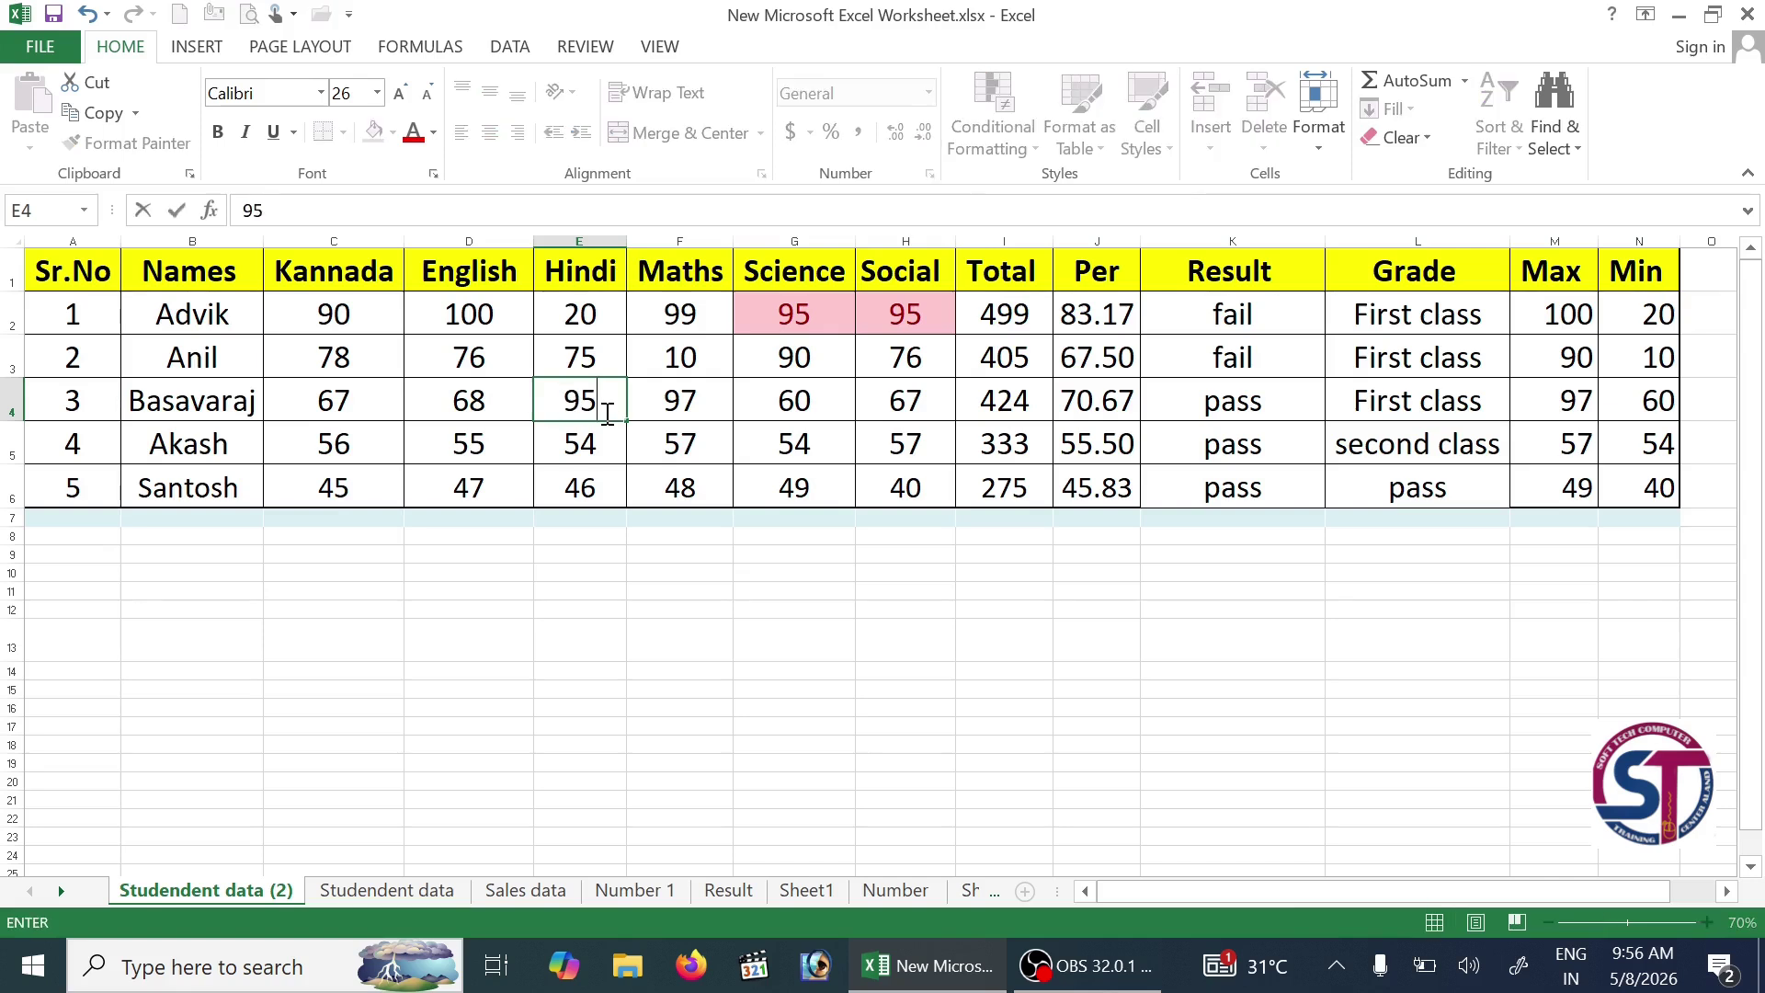
{"action": "key", "text": "Return"}
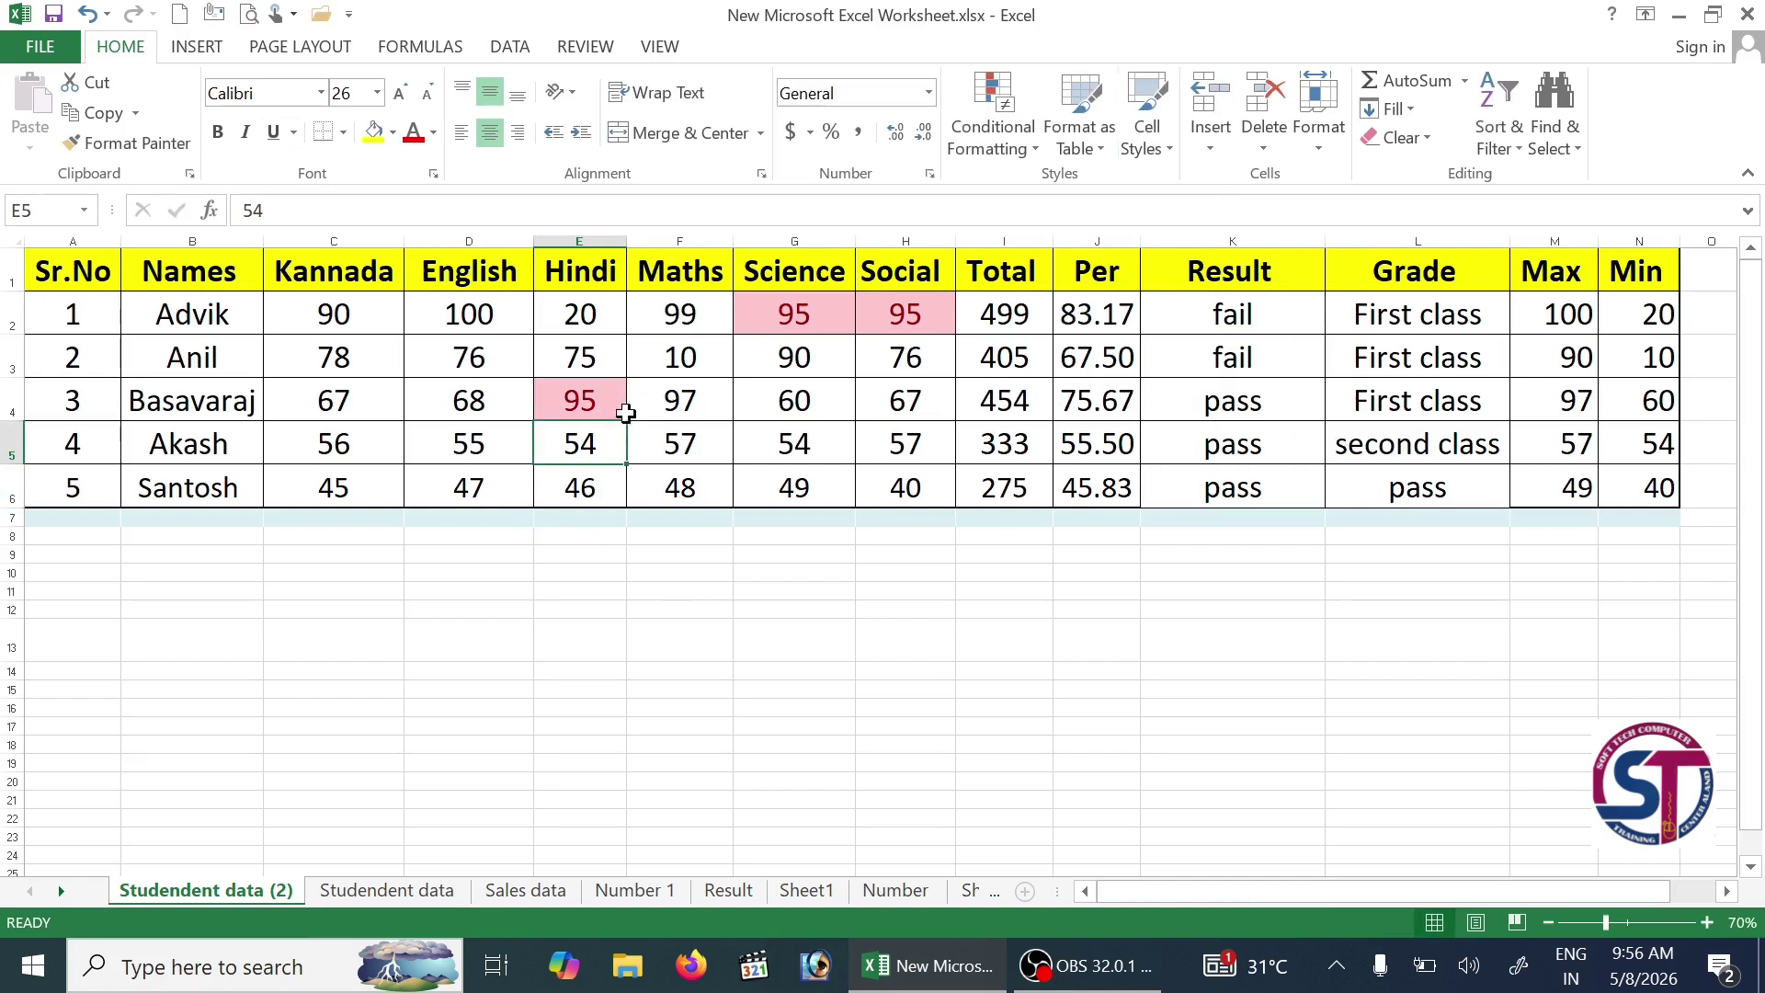
{"action": "left_click", "coordinate": [807, 461]}
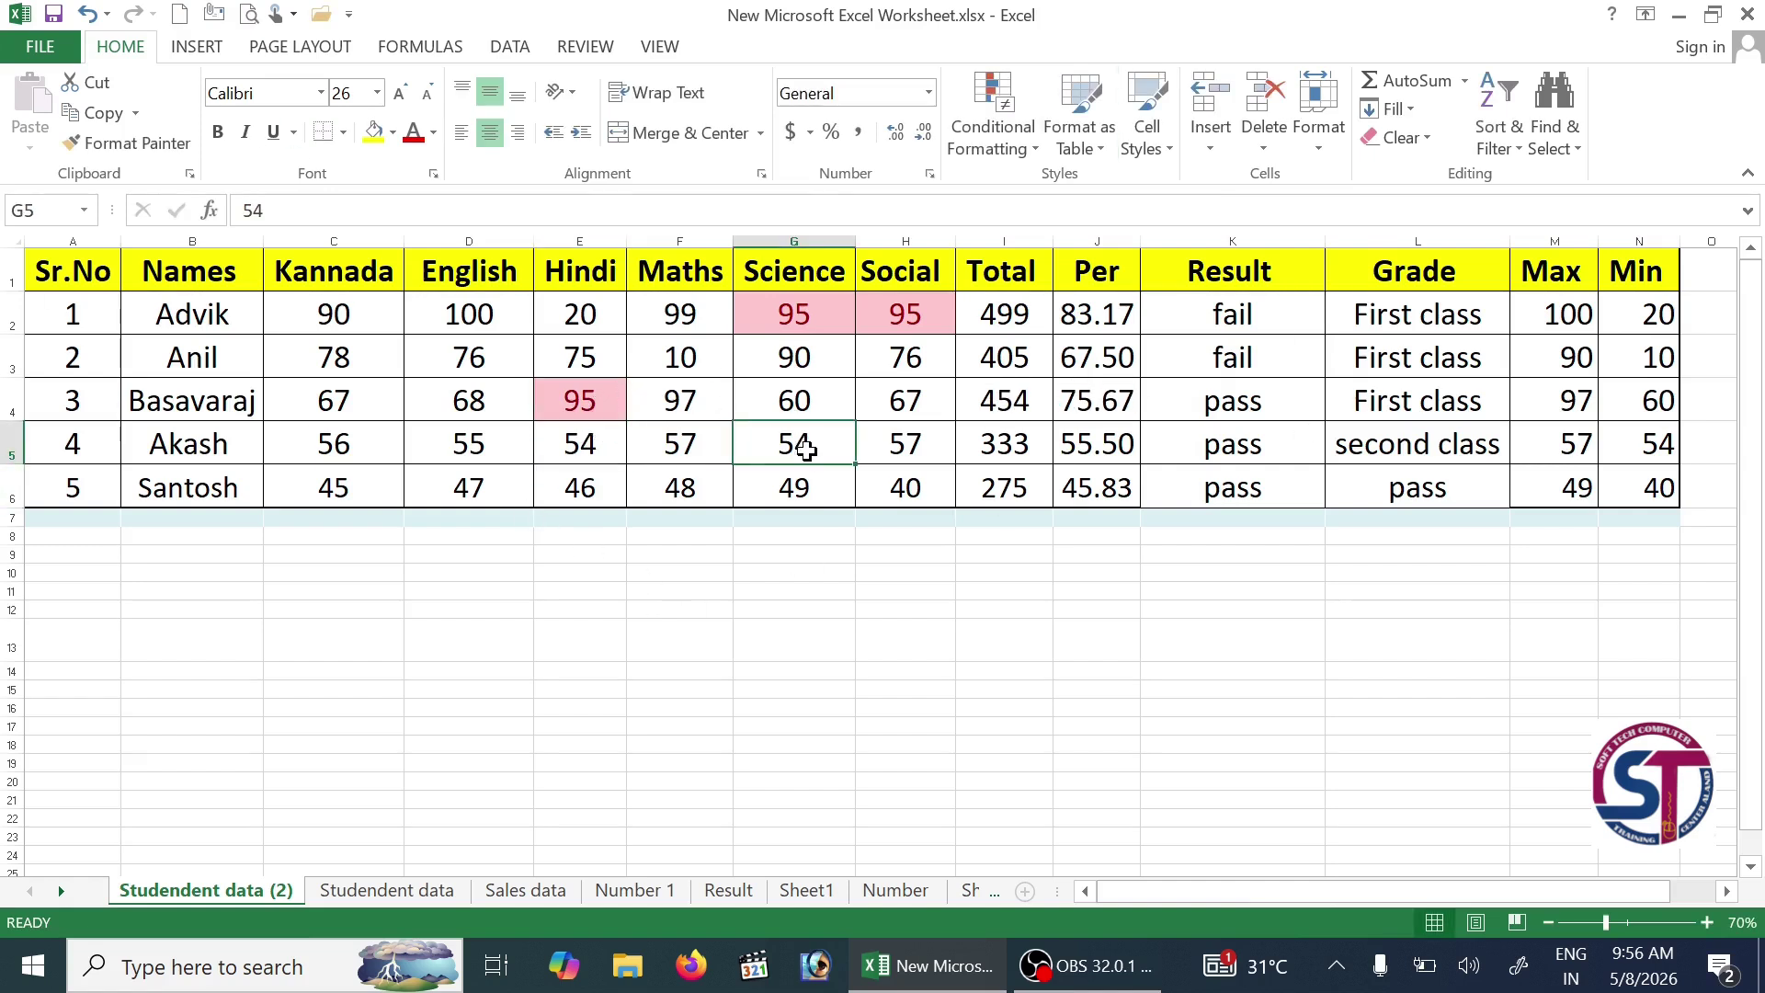
{"action": "type", "text": "95"}
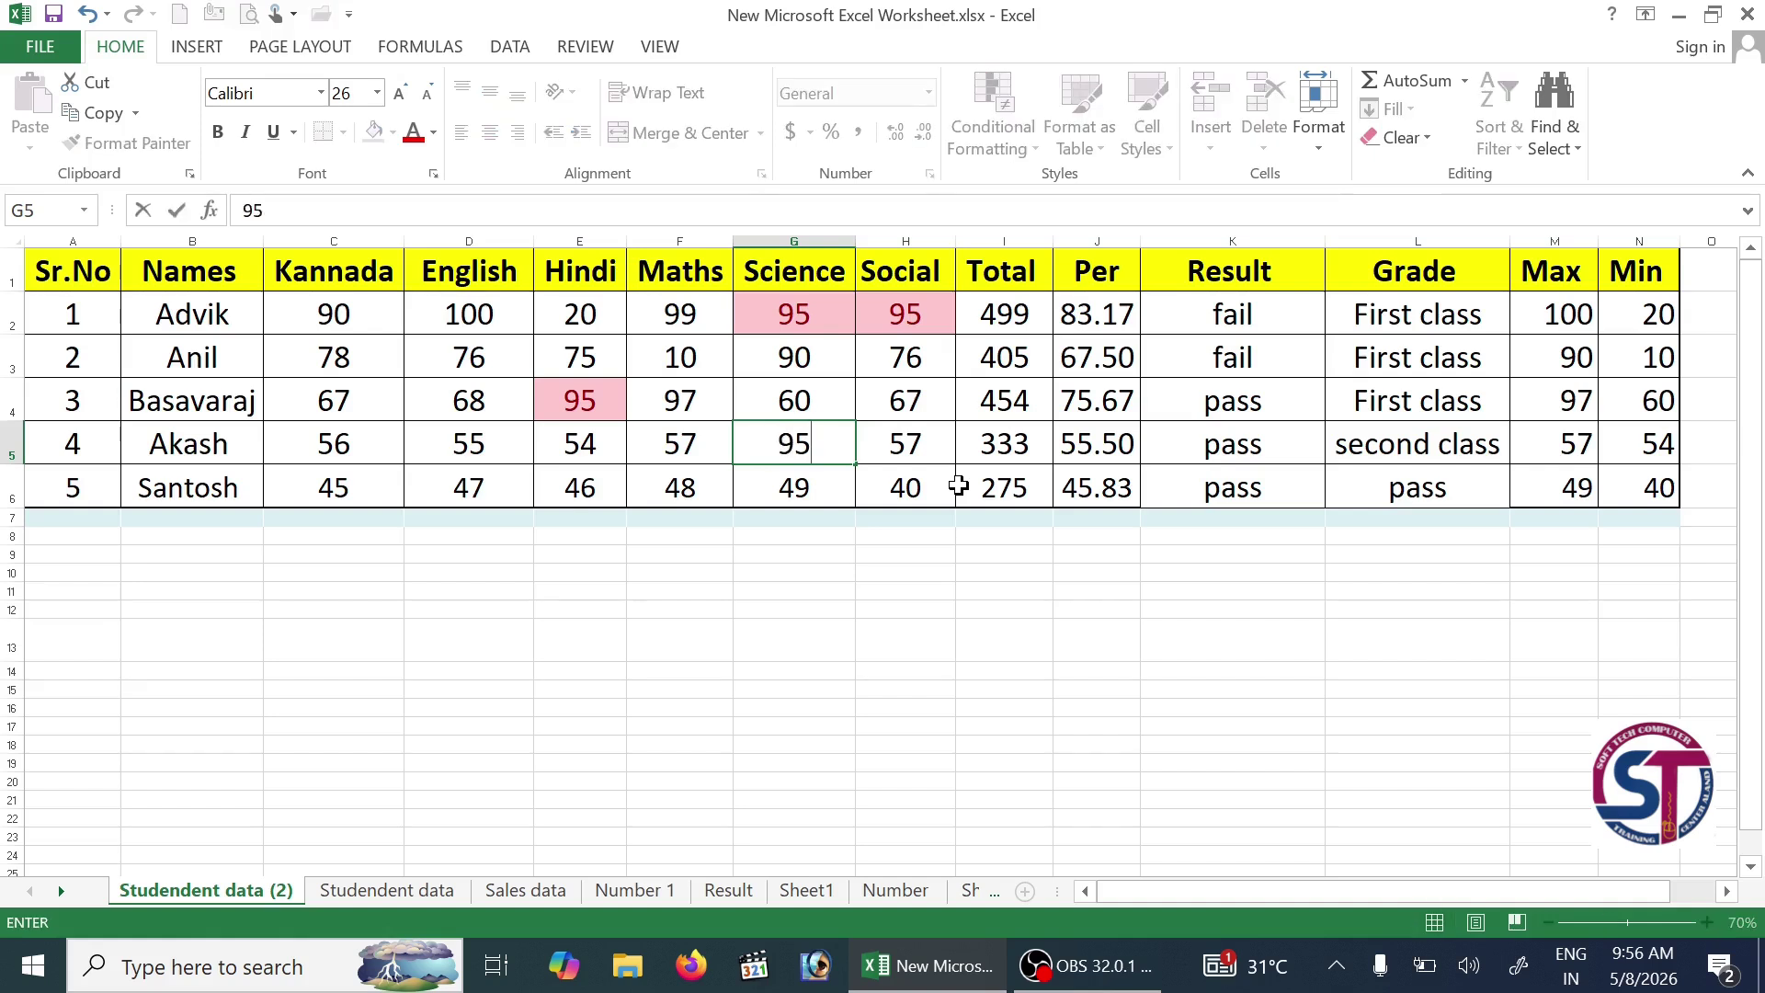
{"action": "key", "text": "Return"}
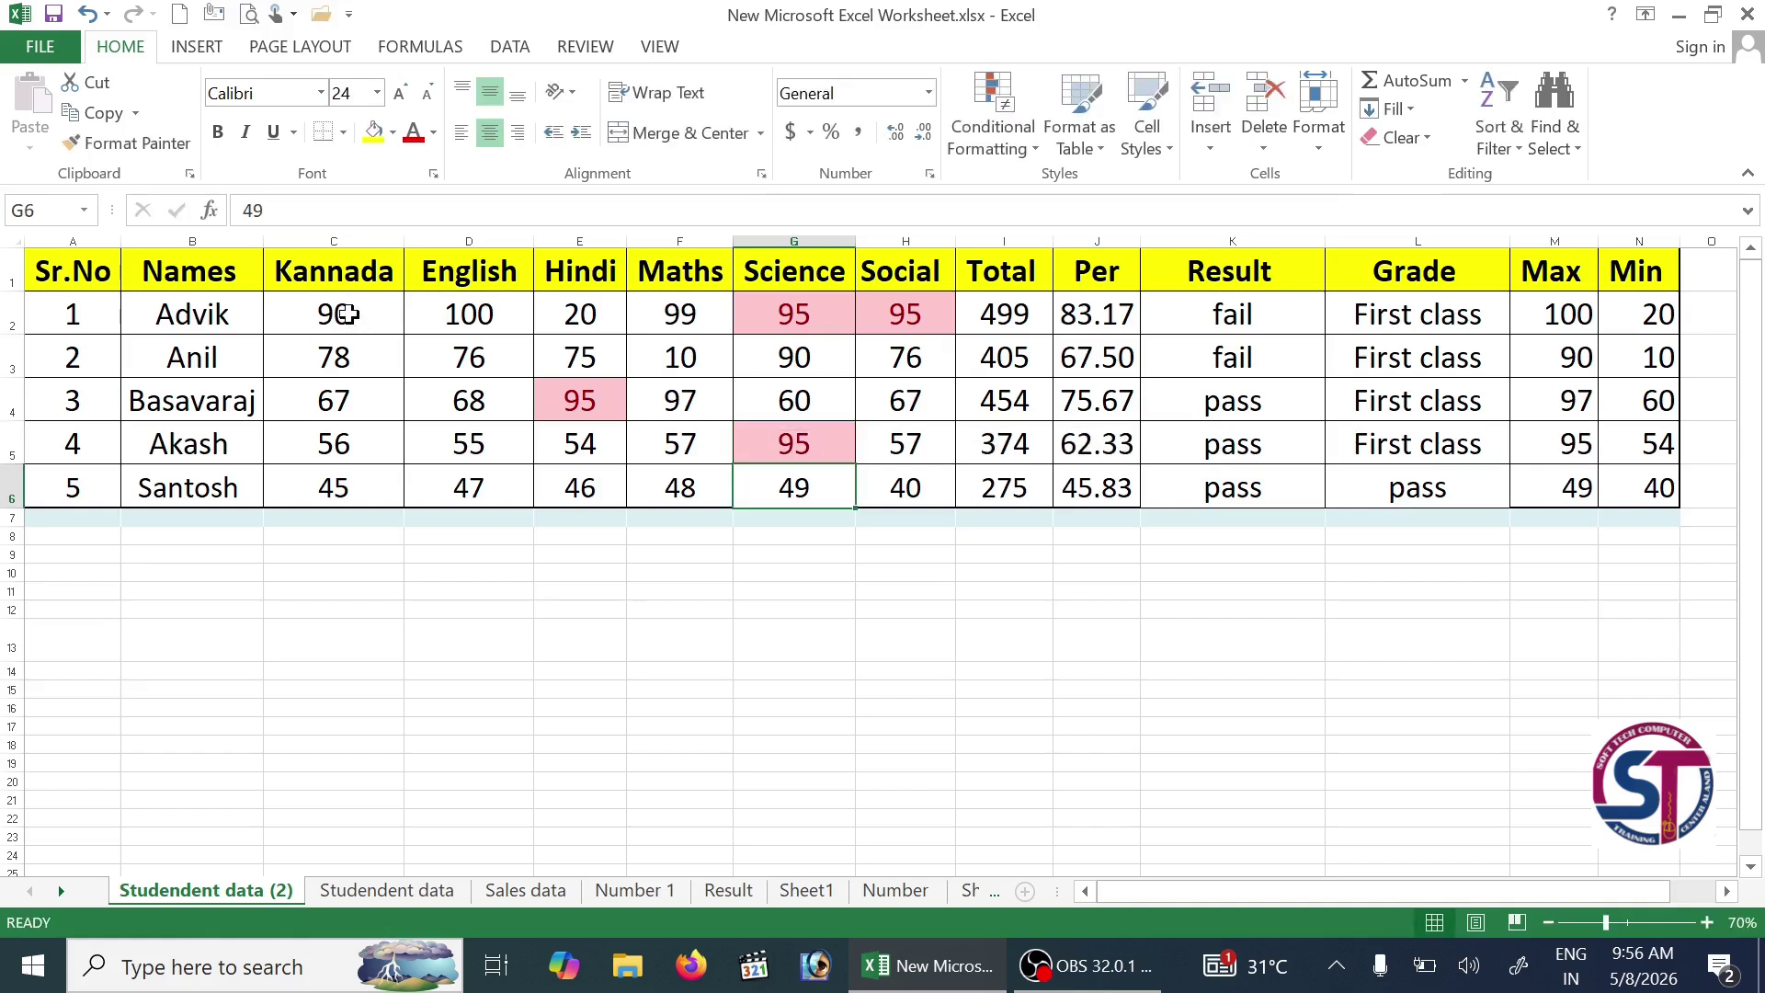
Step: Clear the conditional formatting rules from the marks in C2:H6
{"action": "left_click_drag", "start_coordinate": [347, 314], "coordinate": [921, 469]}
{"action": "mouse_move", "coordinate": [1052, 179]}
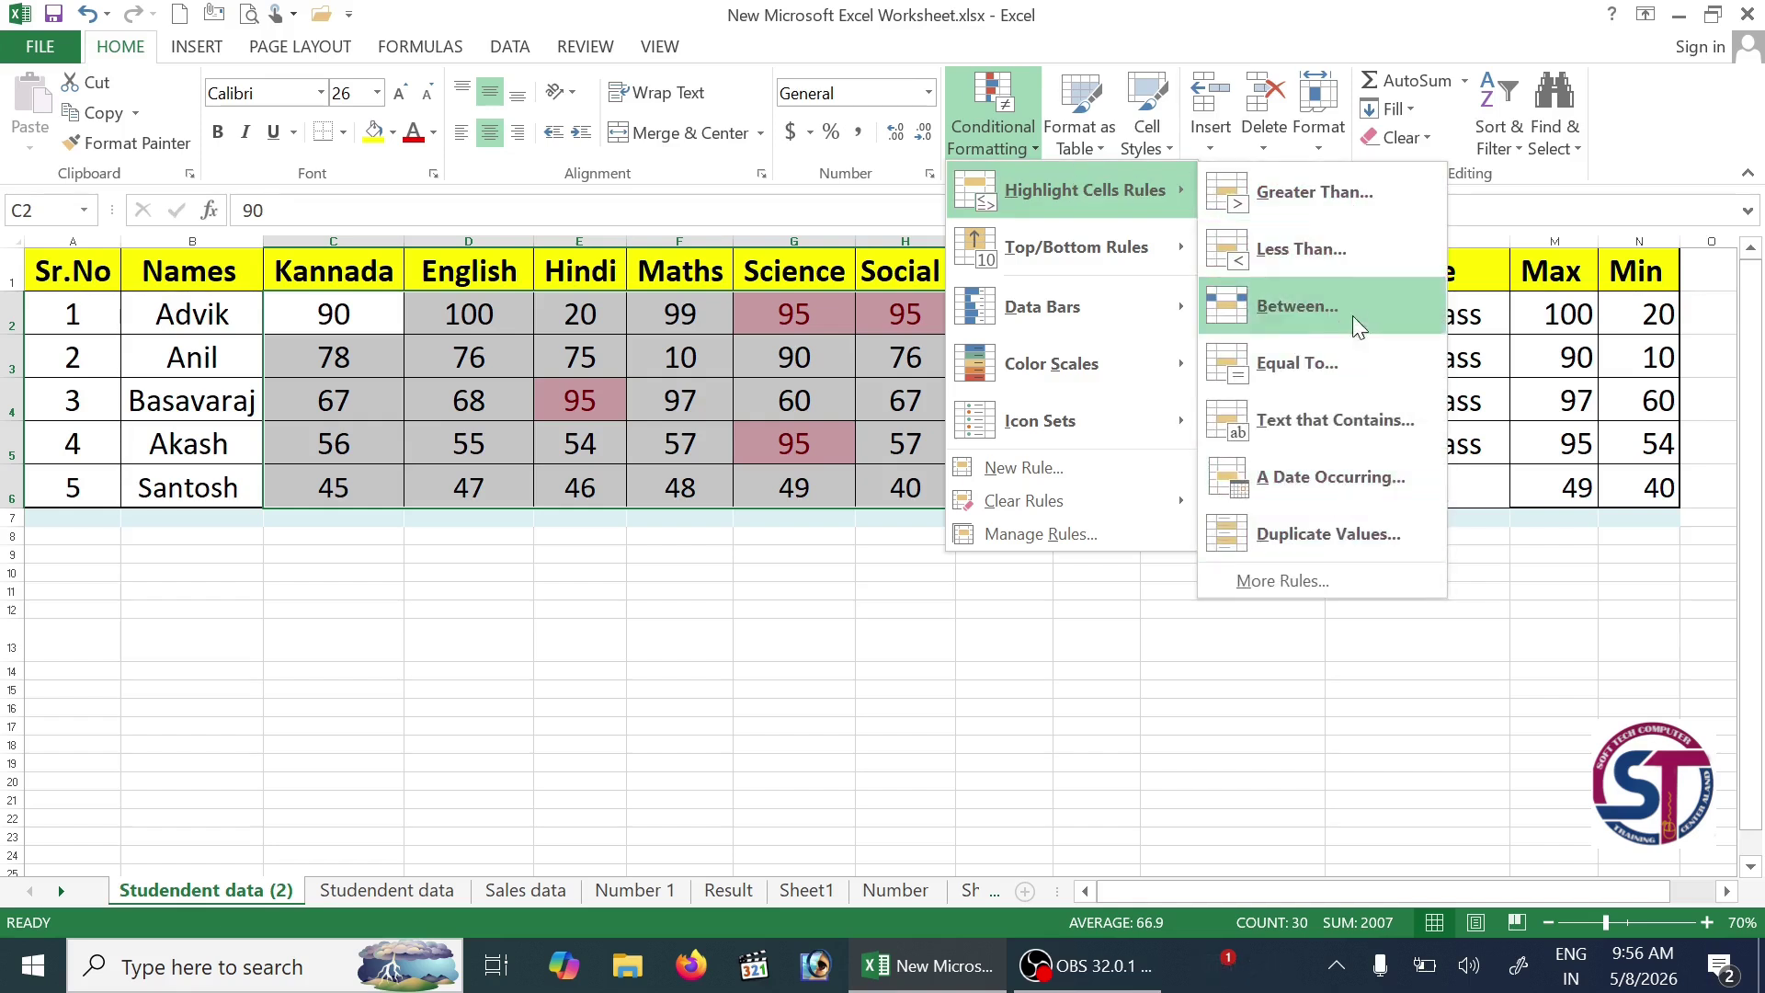
{"action": "mouse_move", "coordinate": [1160, 497]}
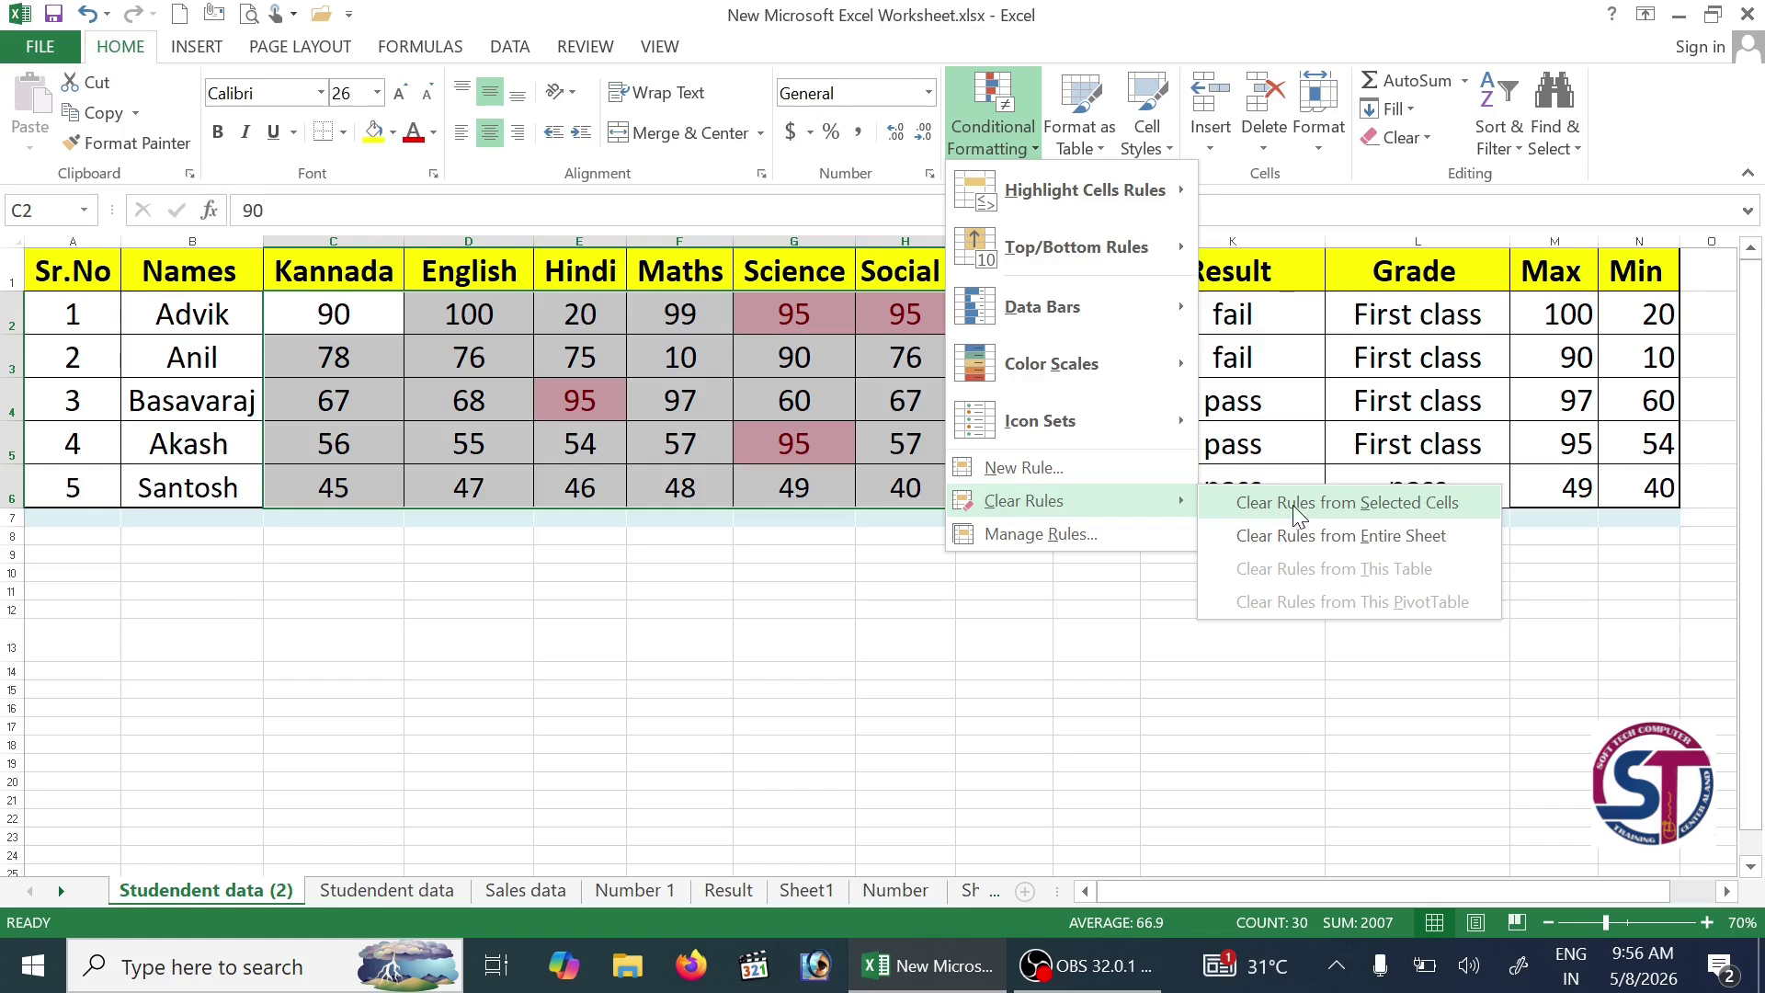
{"action": "left_click", "coordinate": [1299, 509]}
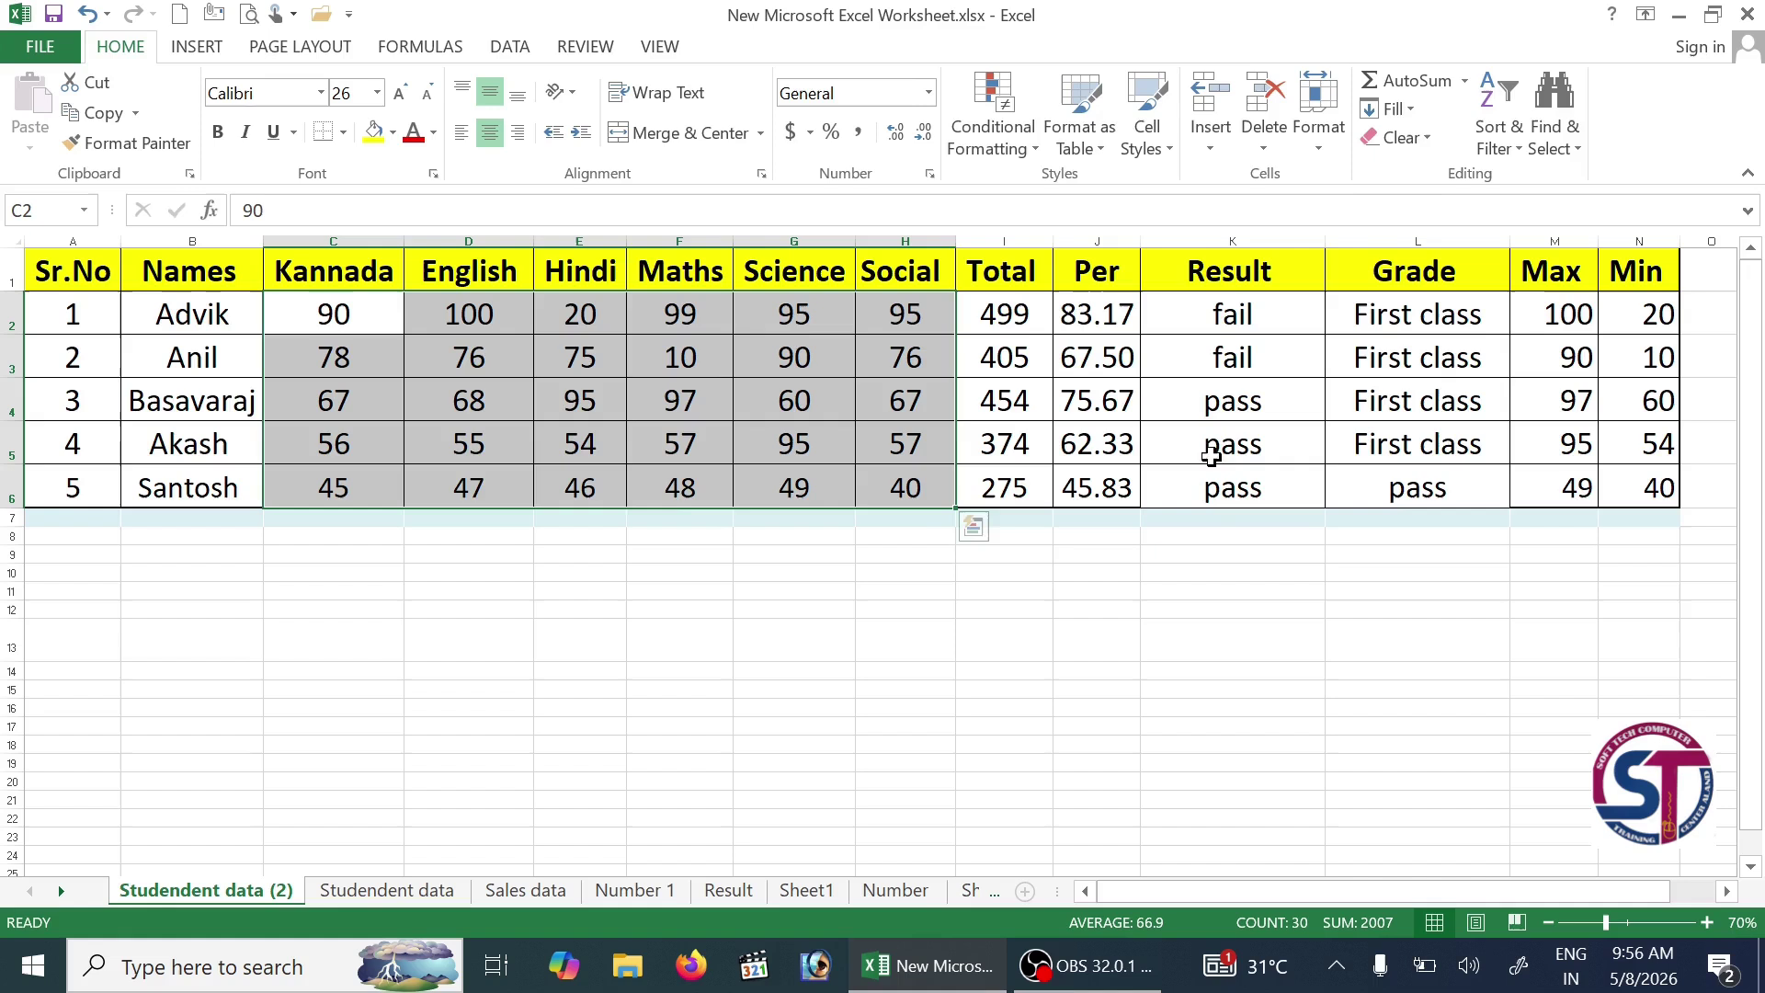
{"action": "left_click", "coordinate": [992, 129]}
{"action": "mouse_move", "coordinate": [1122, 195]}
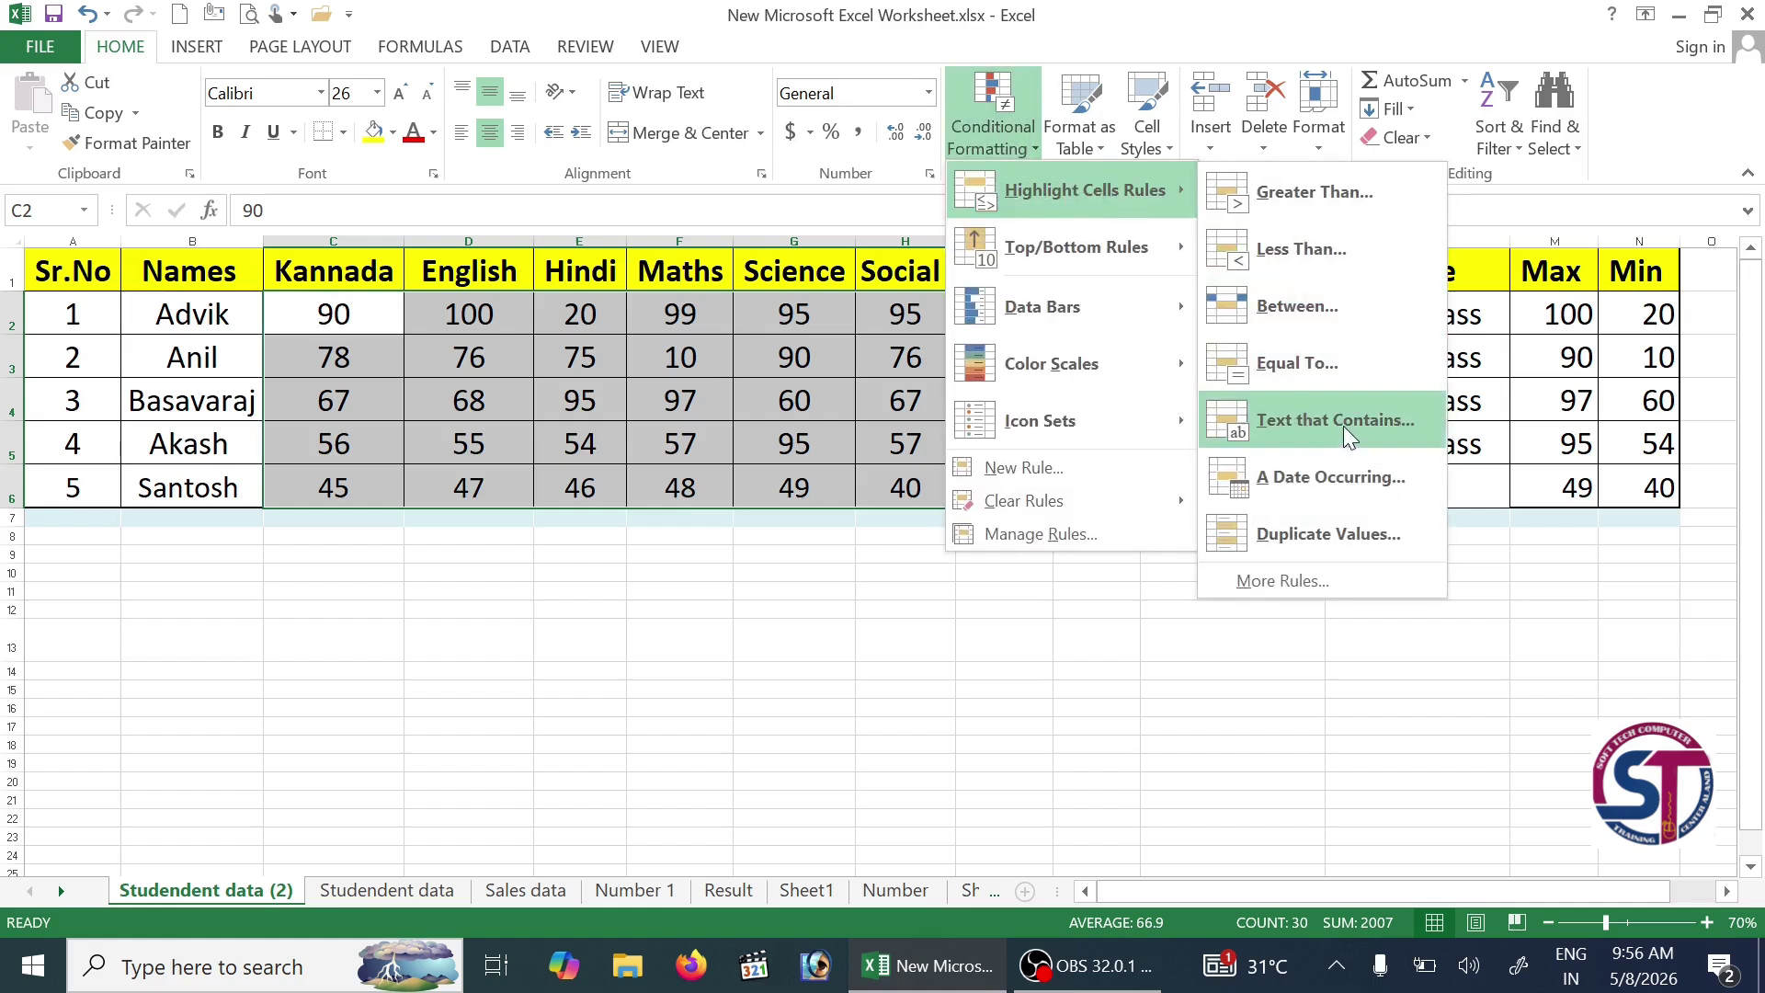
{"action": "left_click", "coordinate": [1214, 20]}
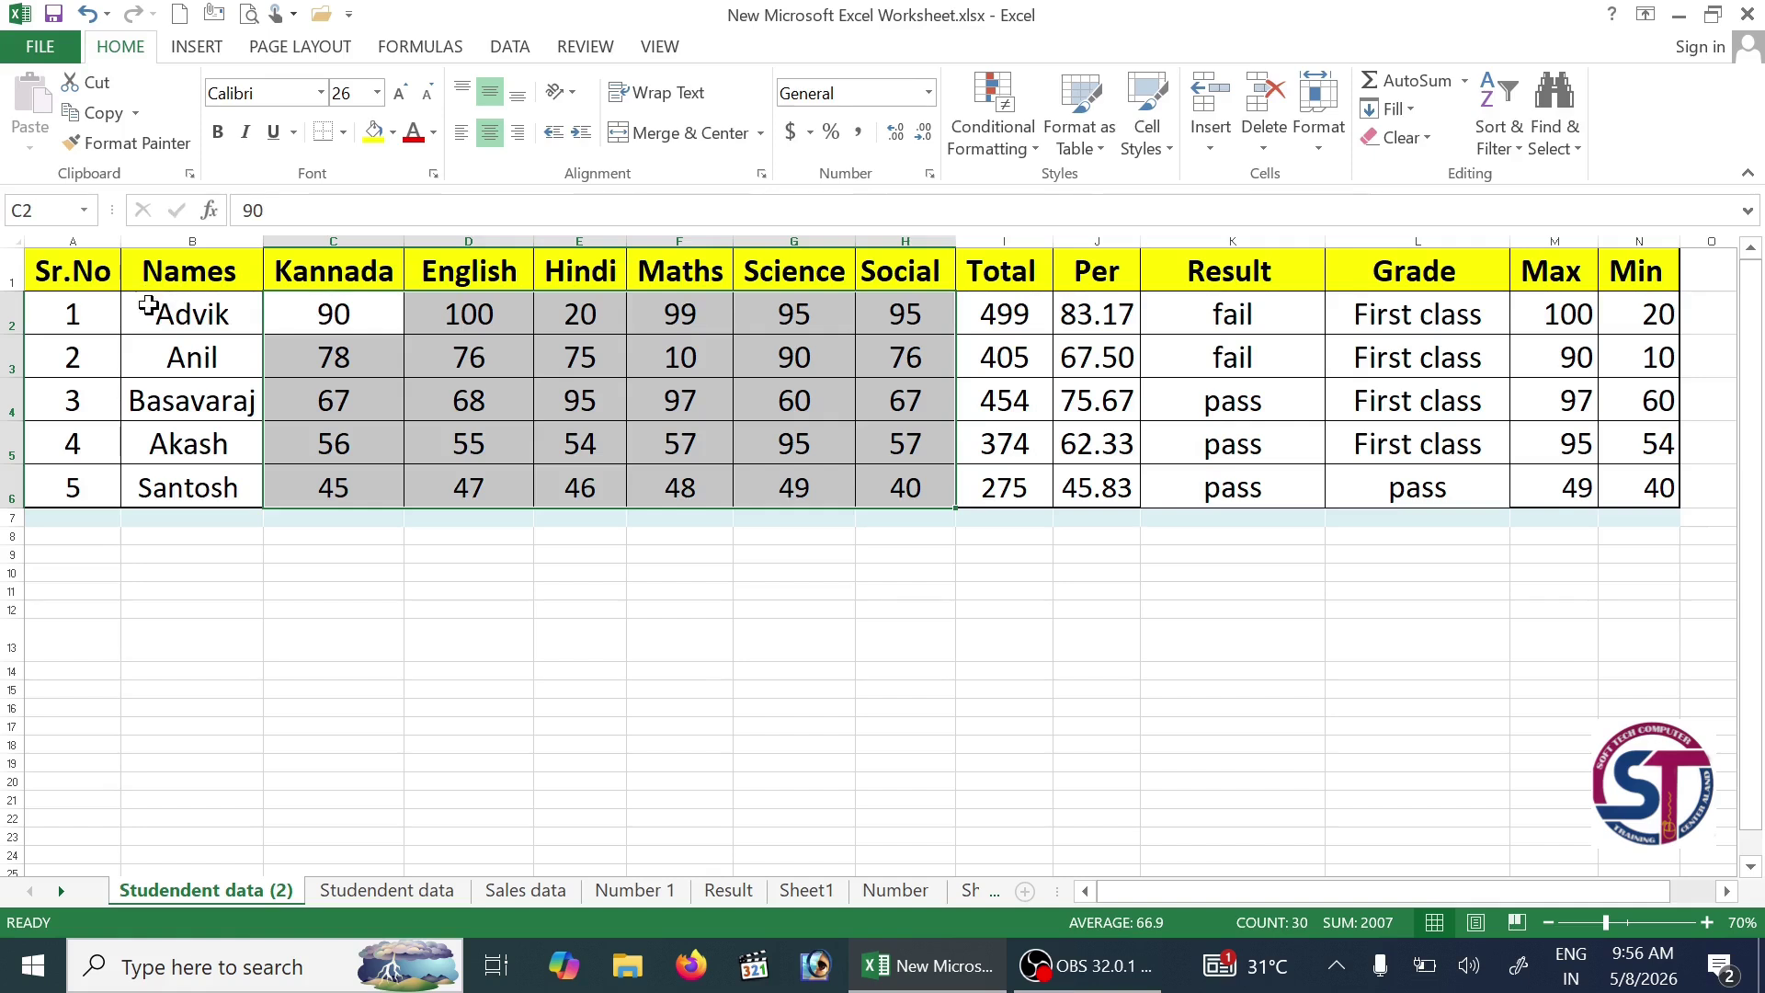
Step: Apply a Text that Contains rule to B2:H6 for the fourth student's name with Light Red Fill with Dark Red Text
{"action": "left_click_drag", "start_coordinate": [145, 304], "coordinate": [906, 481]}
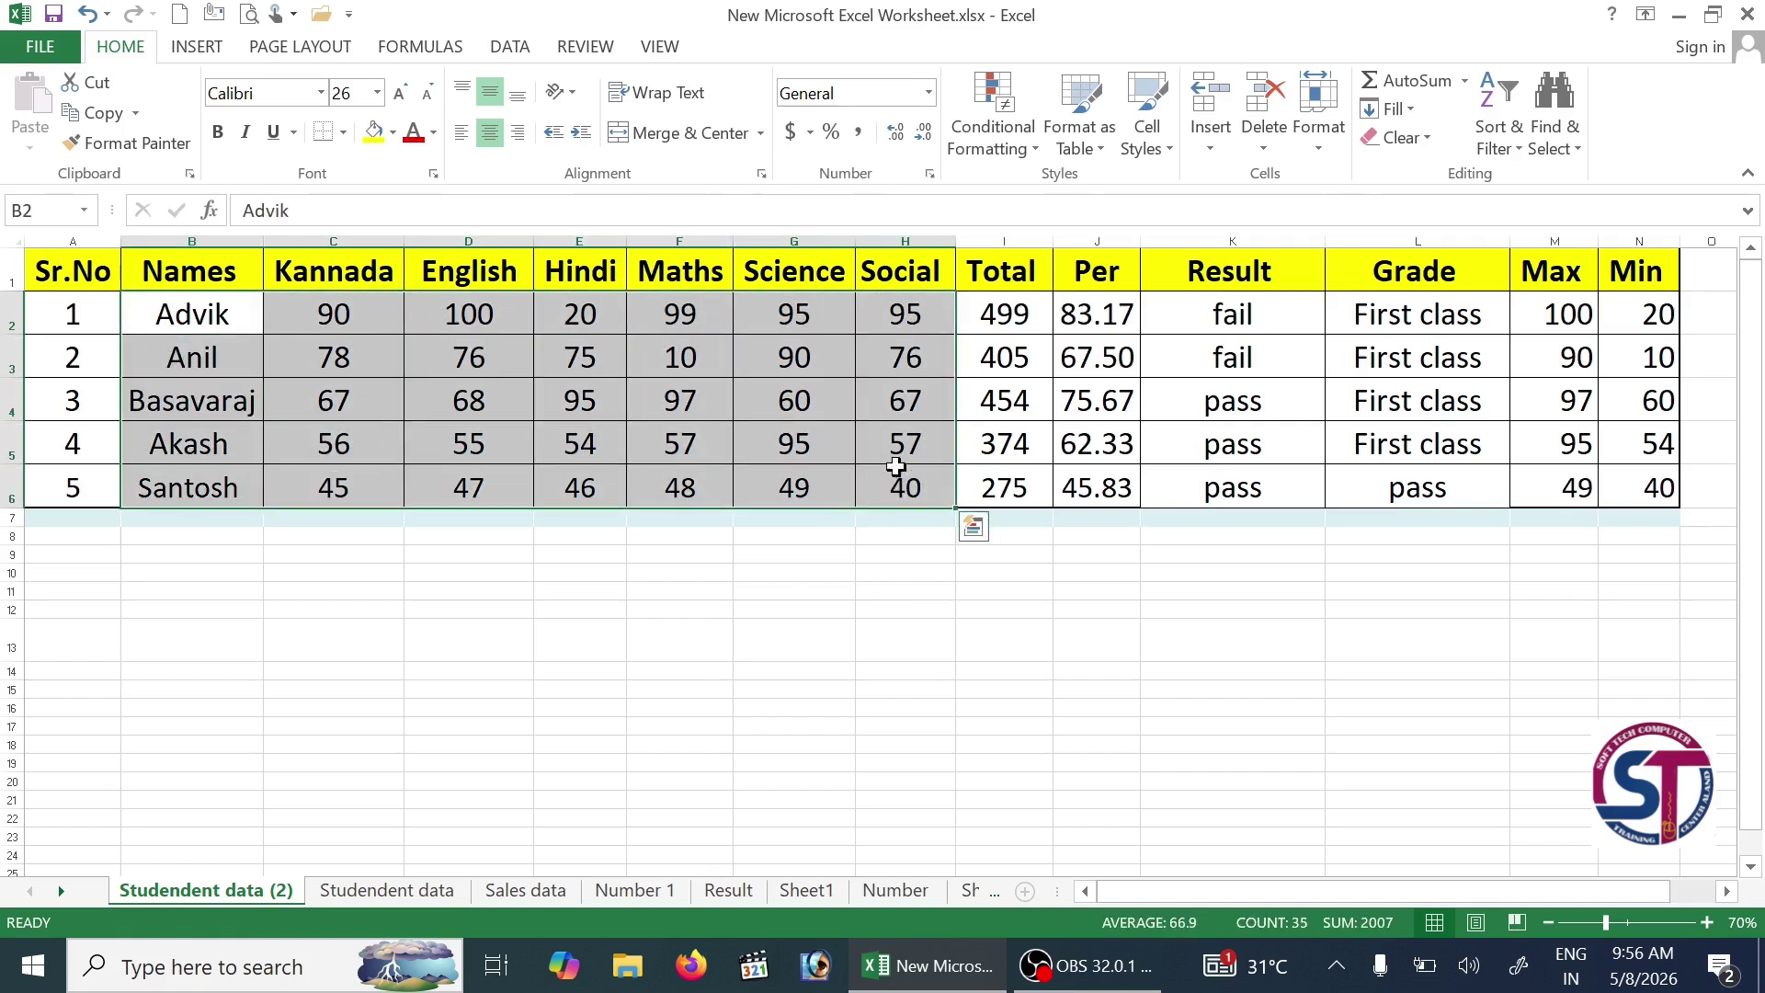
{"action": "left_click", "coordinate": [992, 134]}
{"action": "mouse_move", "coordinate": [1074, 189]}
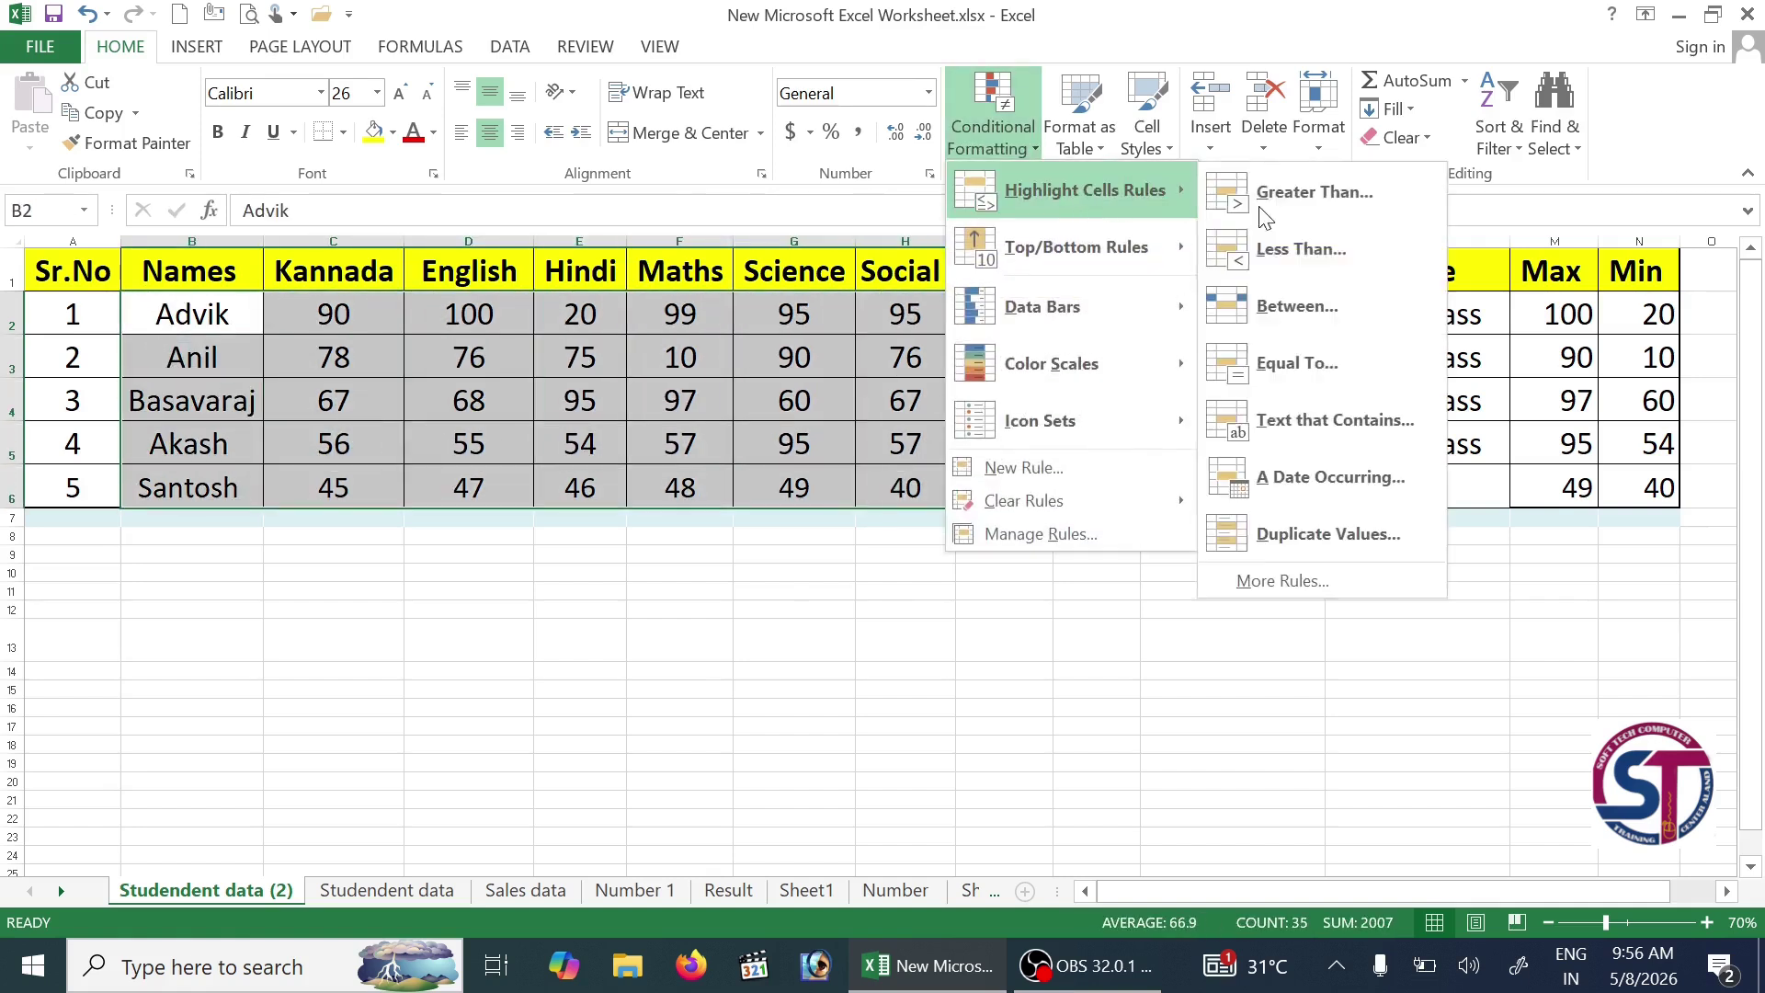
{"action": "left_click", "coordinate": [1362, 421]}
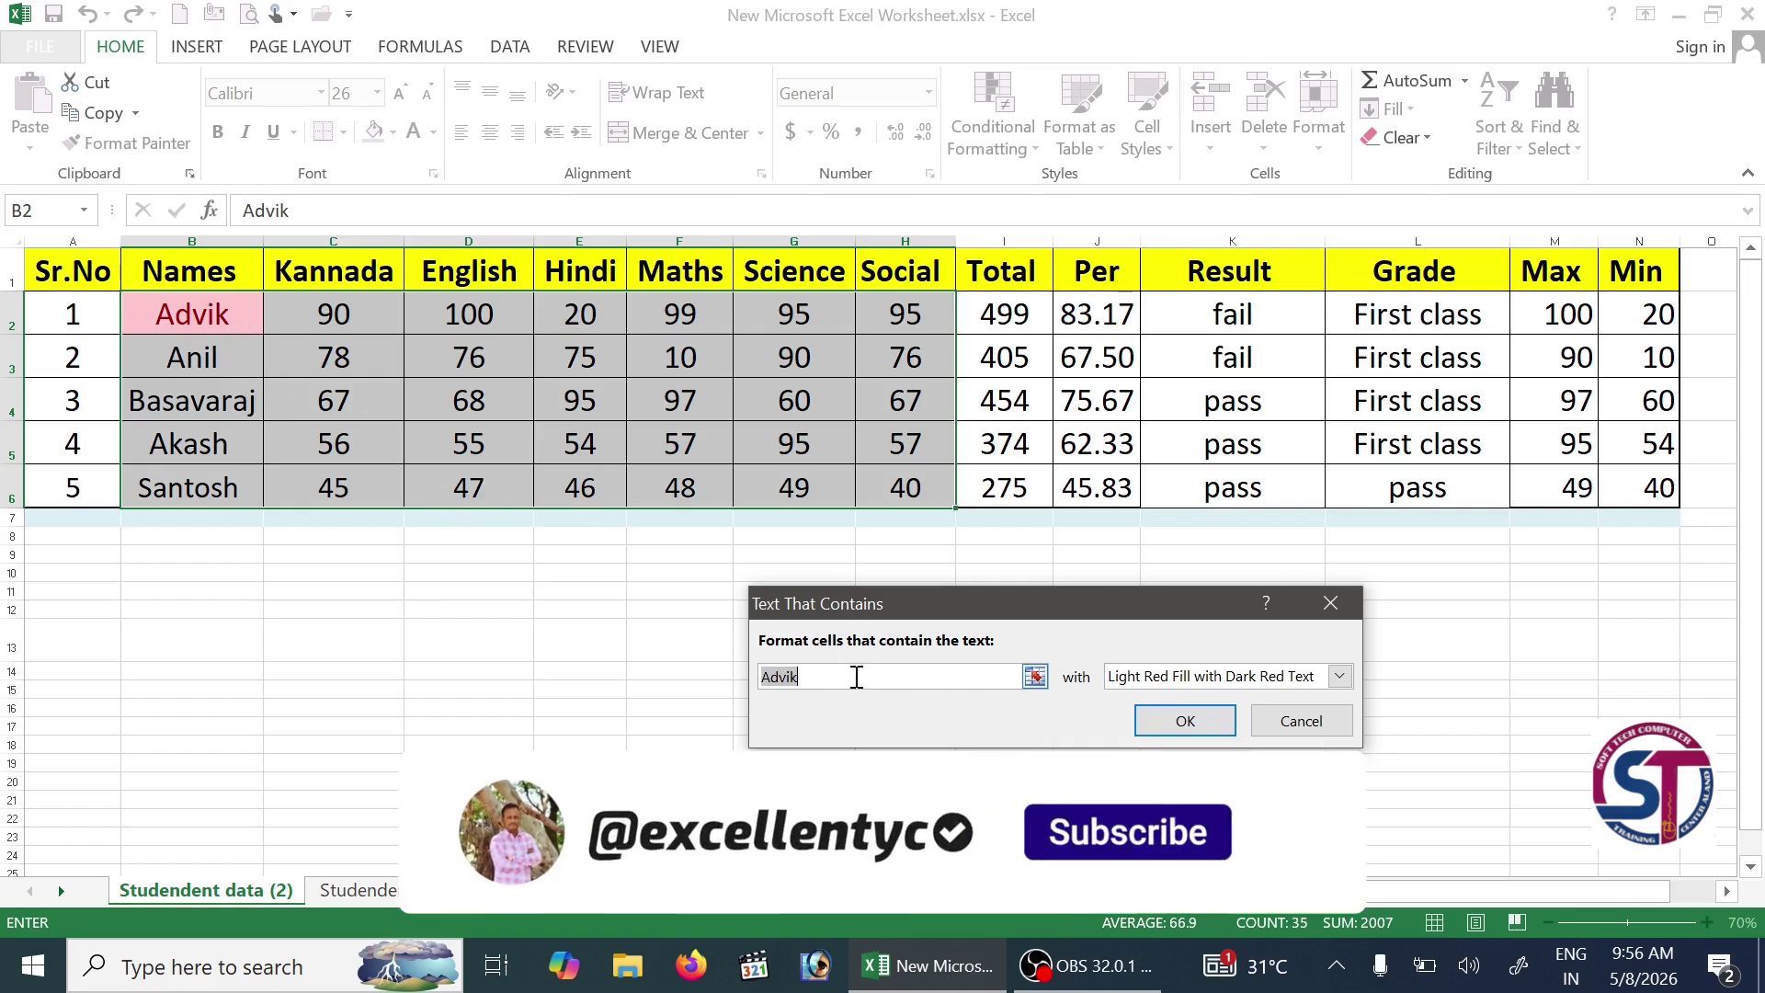
{"action": "key", "text": "BackSpace"}
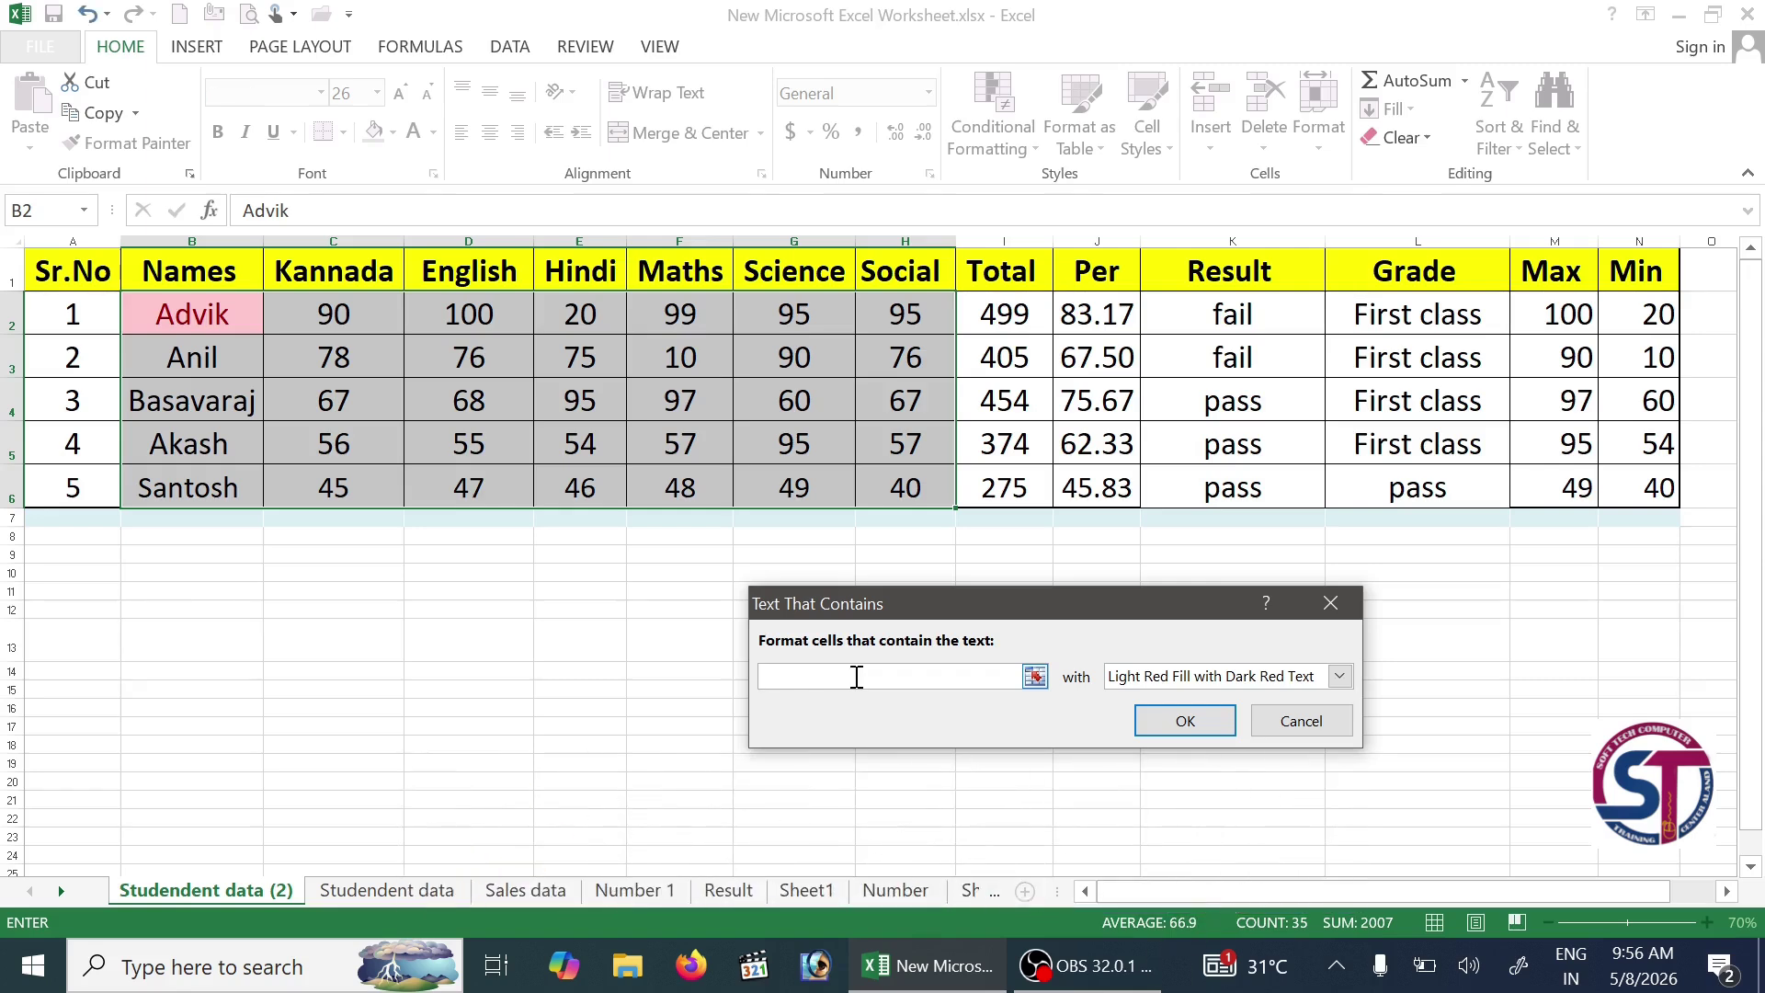
{"action": "type", "text": "Akash"}
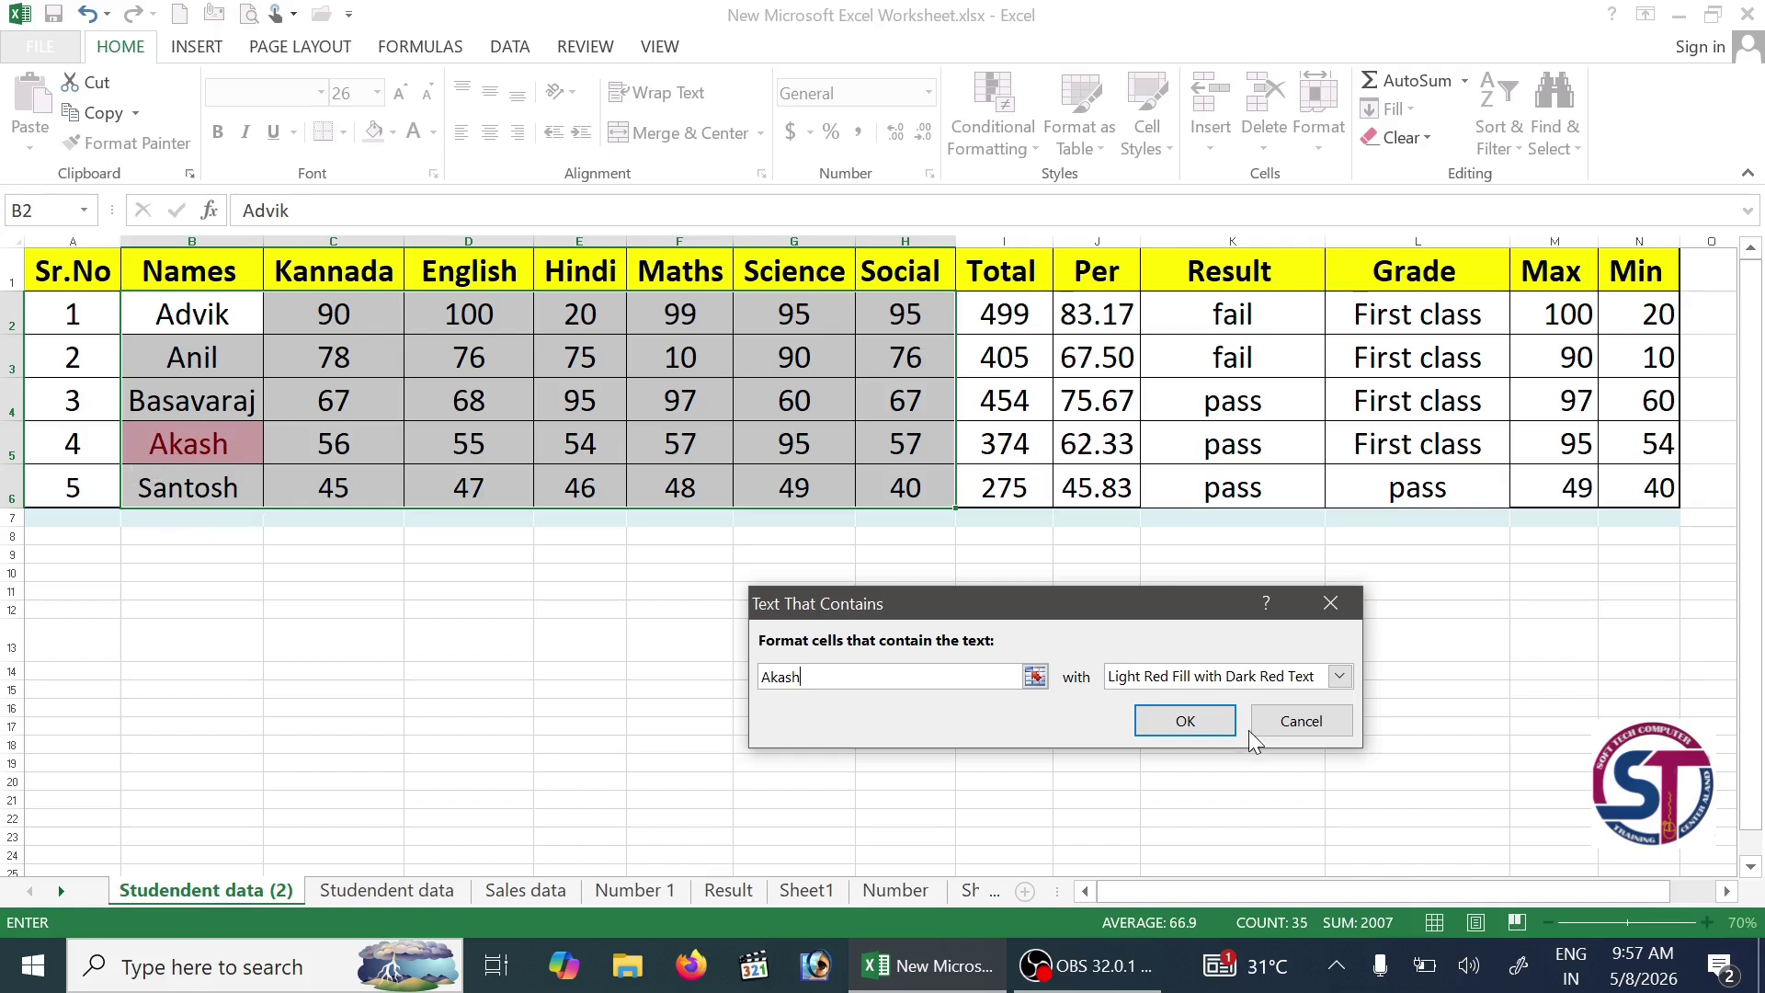
{"action": "left_click", "coordinate": [1184, 720]}
Step: Replace the name in B3 with the fourth student's name, and undo both this entry and the Text that Contains rule
{"action": "left_click", "coordinate": [212, 343]}
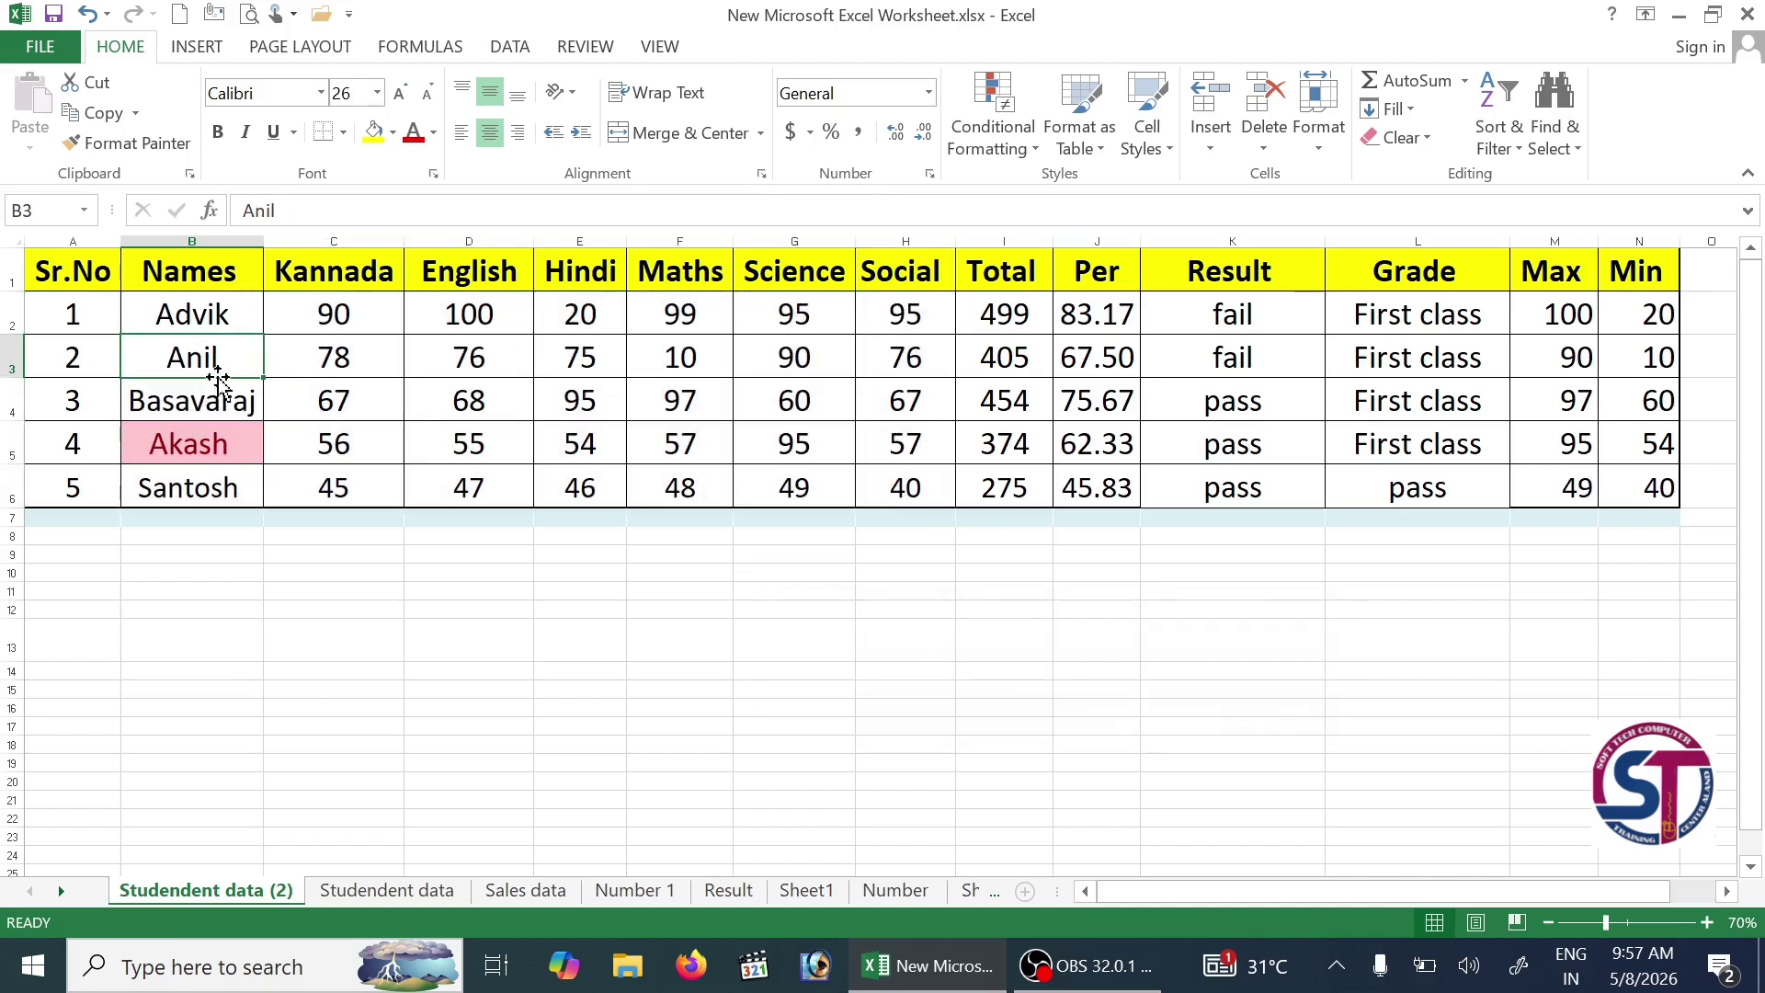
{"action": "type", "text": "Akash"}
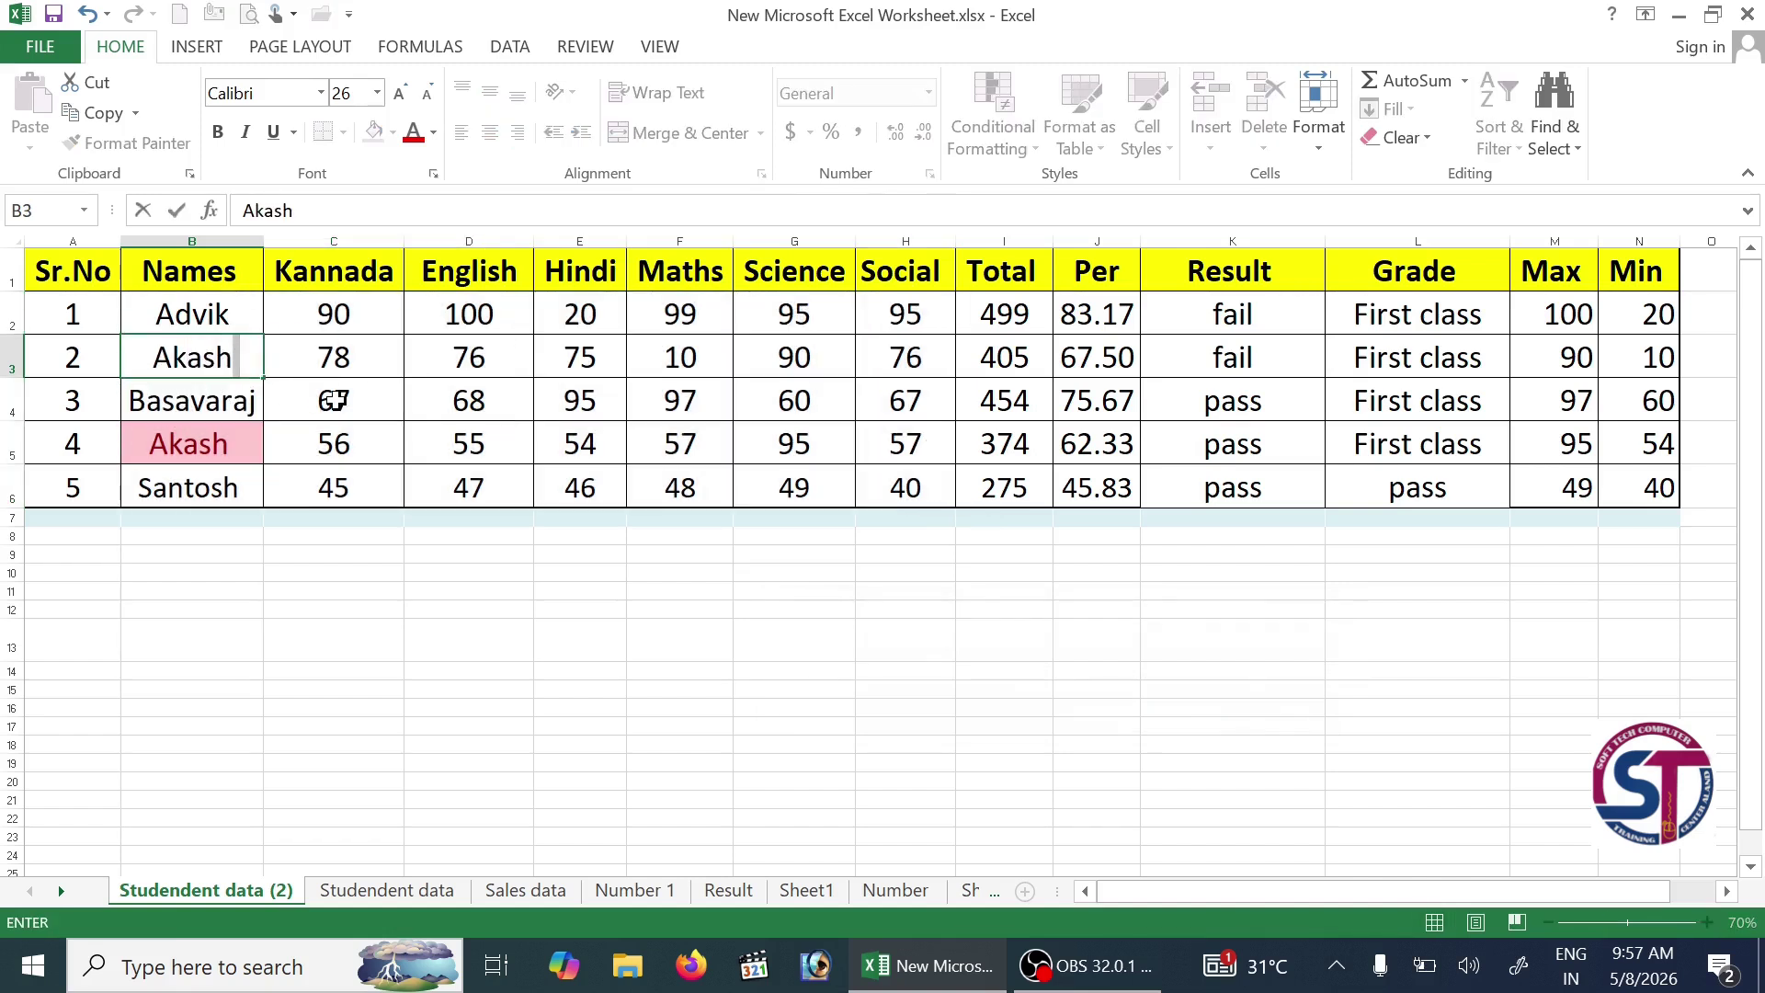
{"action": "key", "text": "Return"}
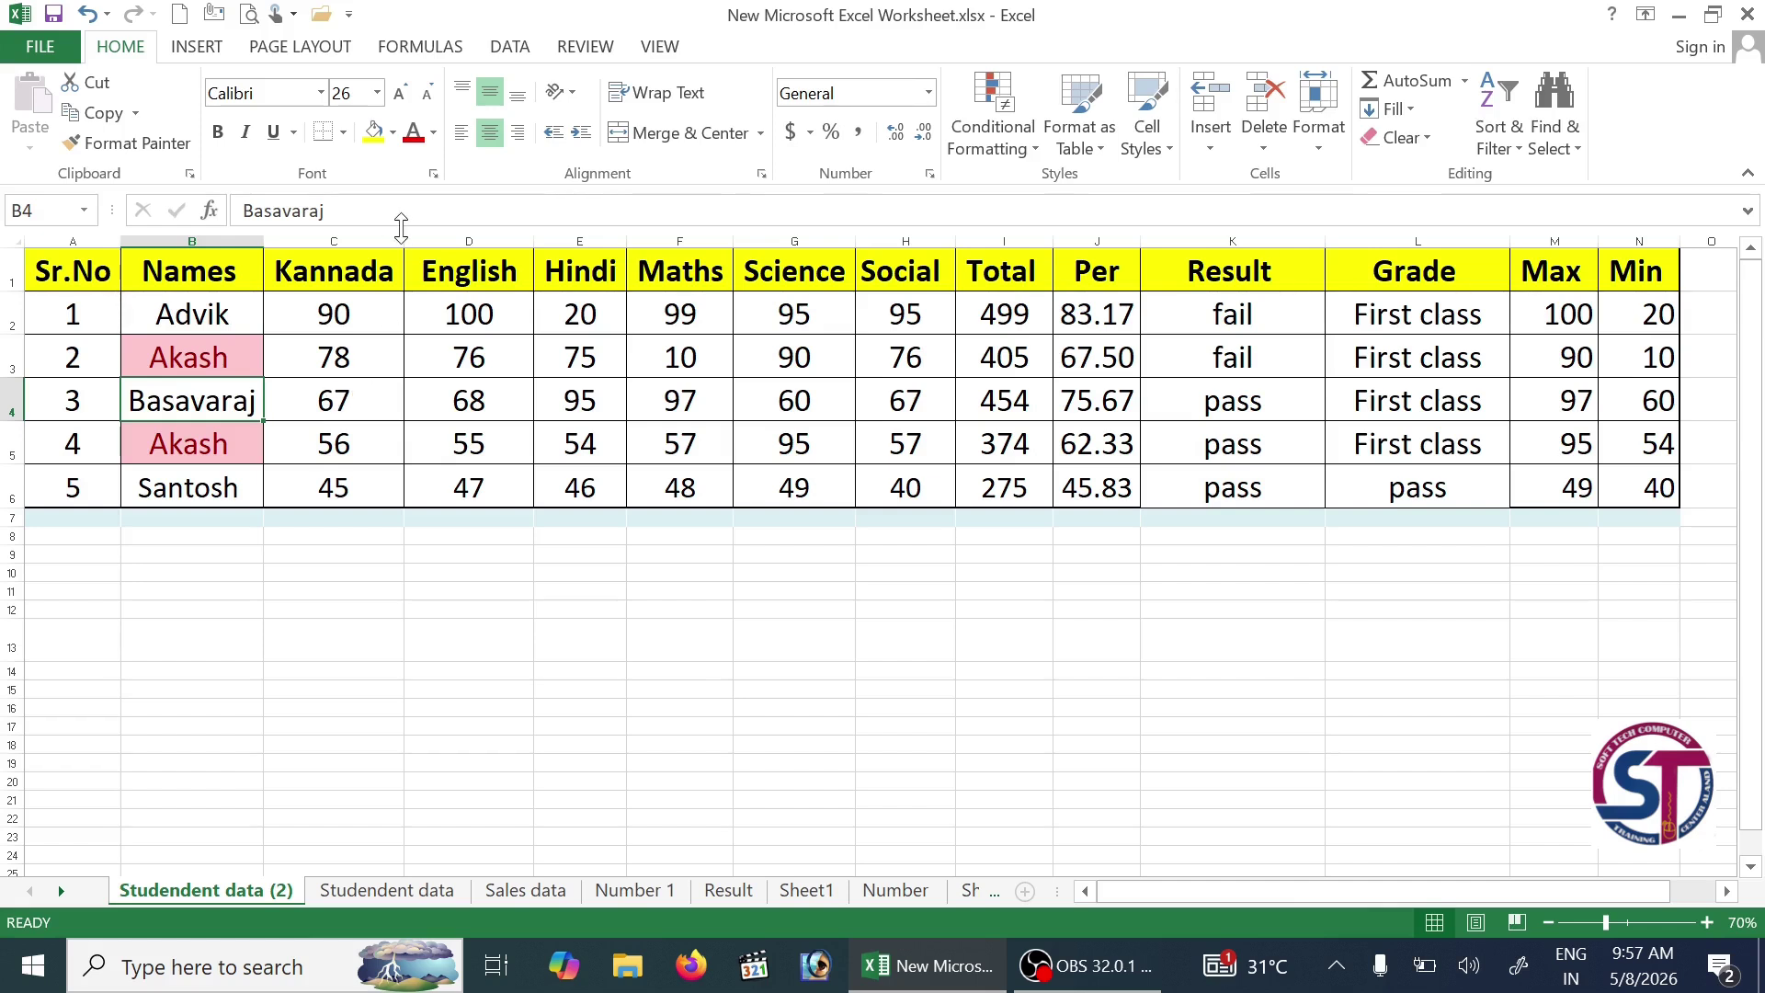
{"action": "key", "text": "ctrl+z"}
{"action": "key", "text": "ctrl+z"}
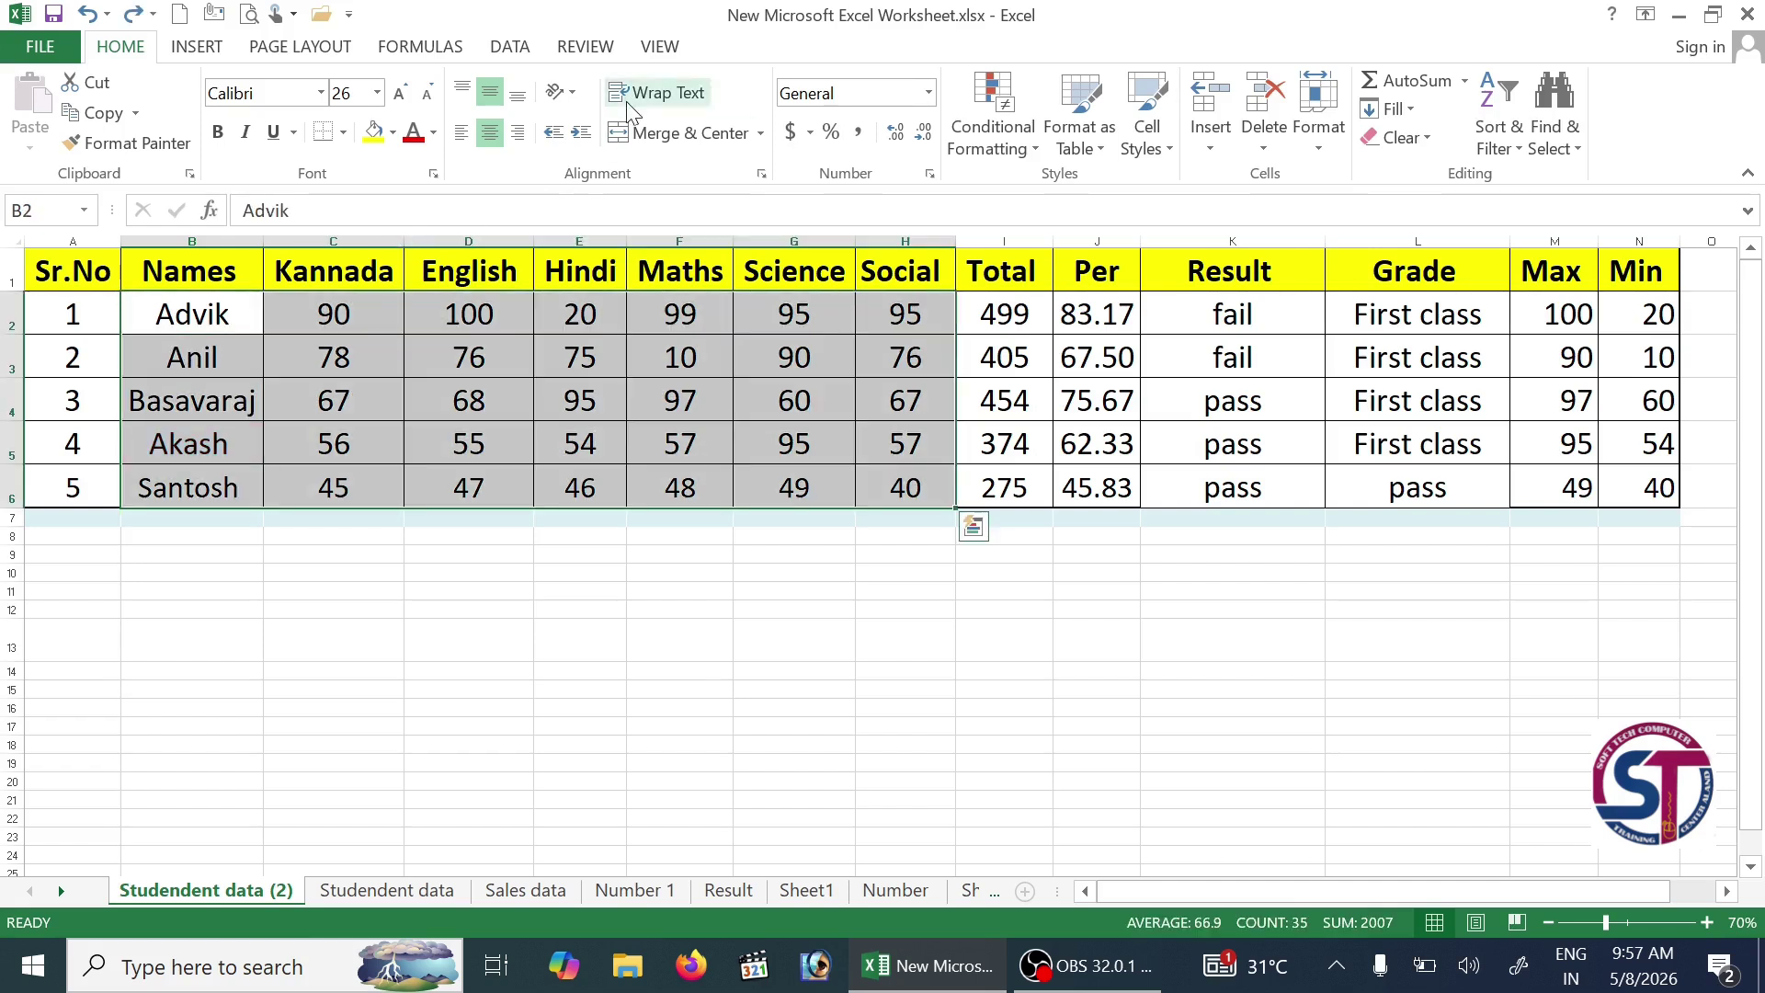
{"action": "left_click", "coordinate": [991, 115]}
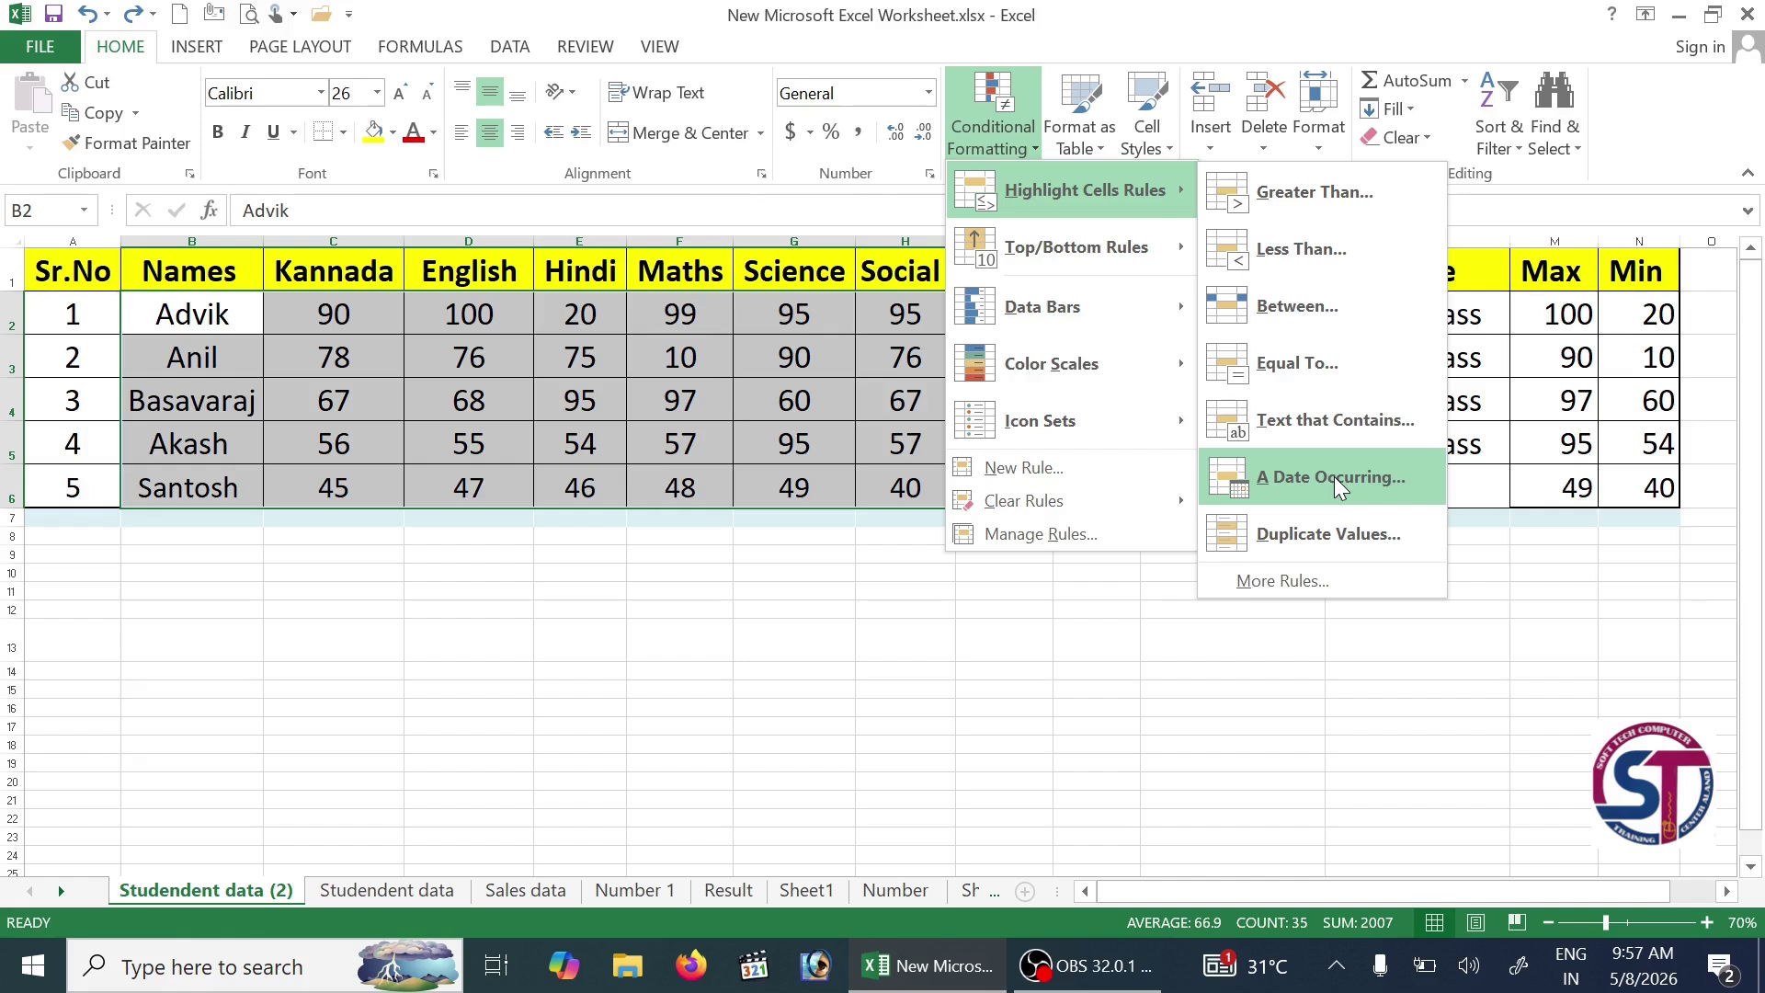
{"action": "key", "text": "Escape"}
{"action": "key", "text": "Escape"}
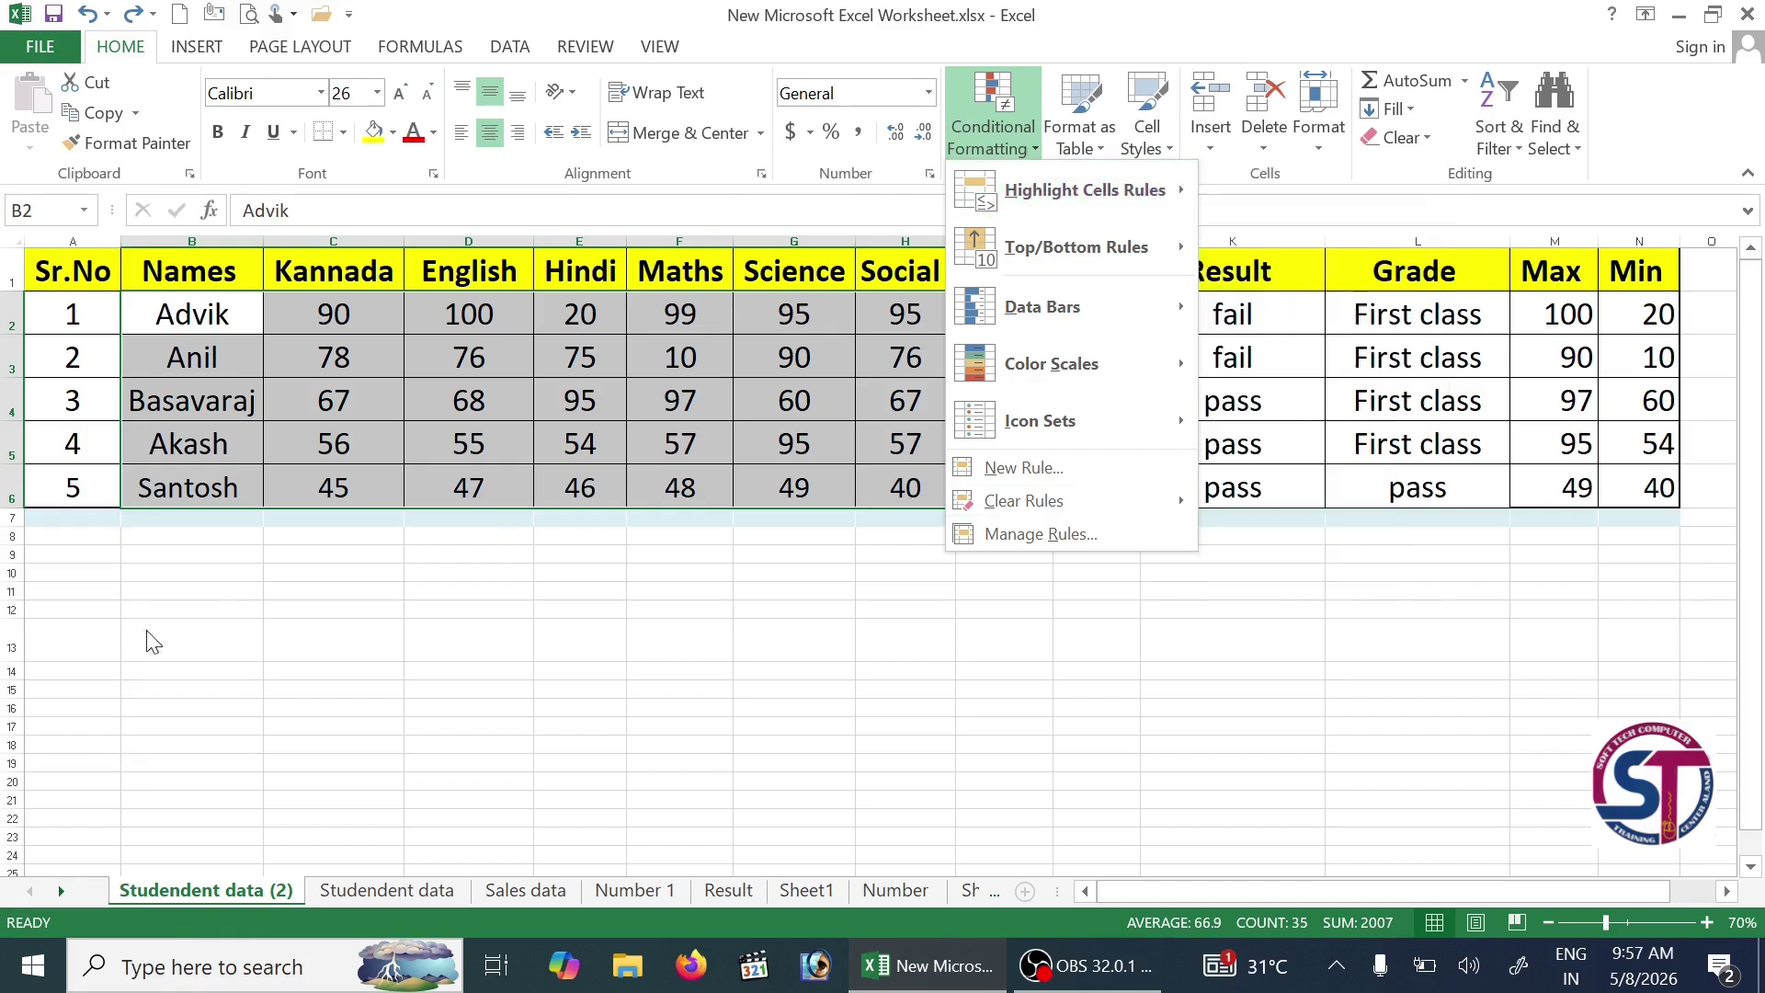
Step: View the period options of the A Date Occurring rule for the marks in C2:H6, and discard the rule
{"action": "left_click_drag", "start_coordinate": [333, 317], "coordinate": [906, 493]}
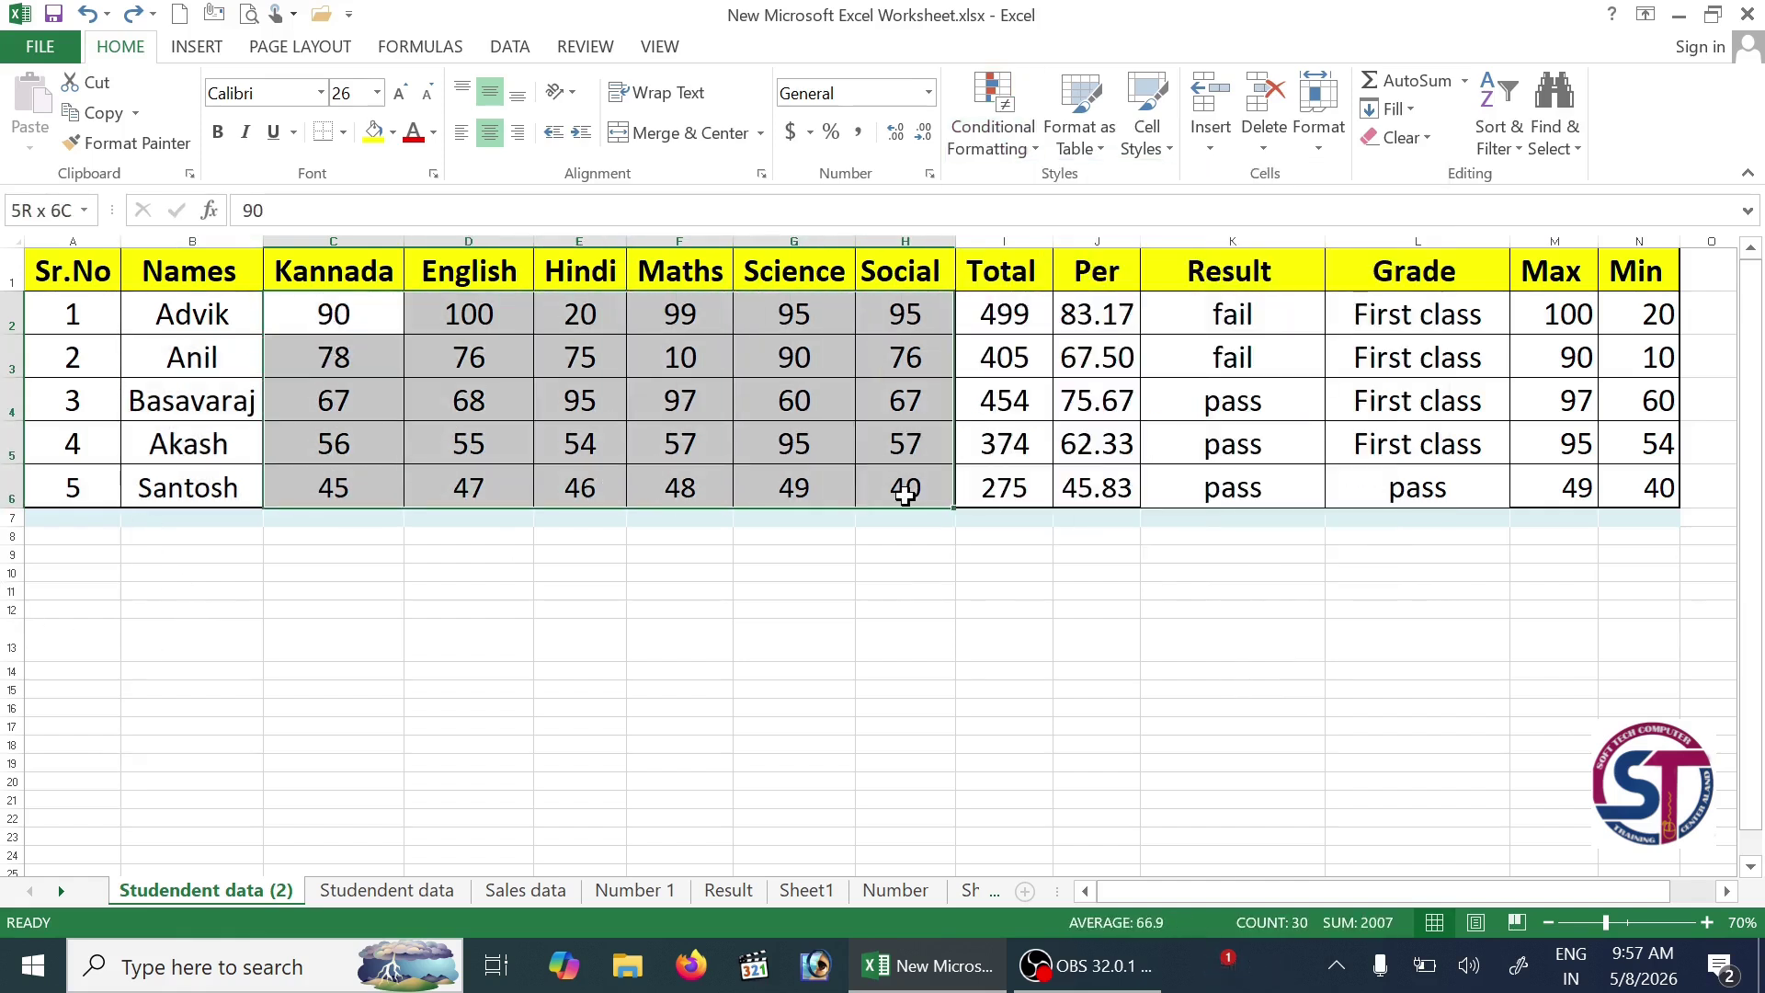
{"action": "left_click", "coordinate": [992, 133]}
{"action": "mouse_move", "coordinate": [1149, 190]}
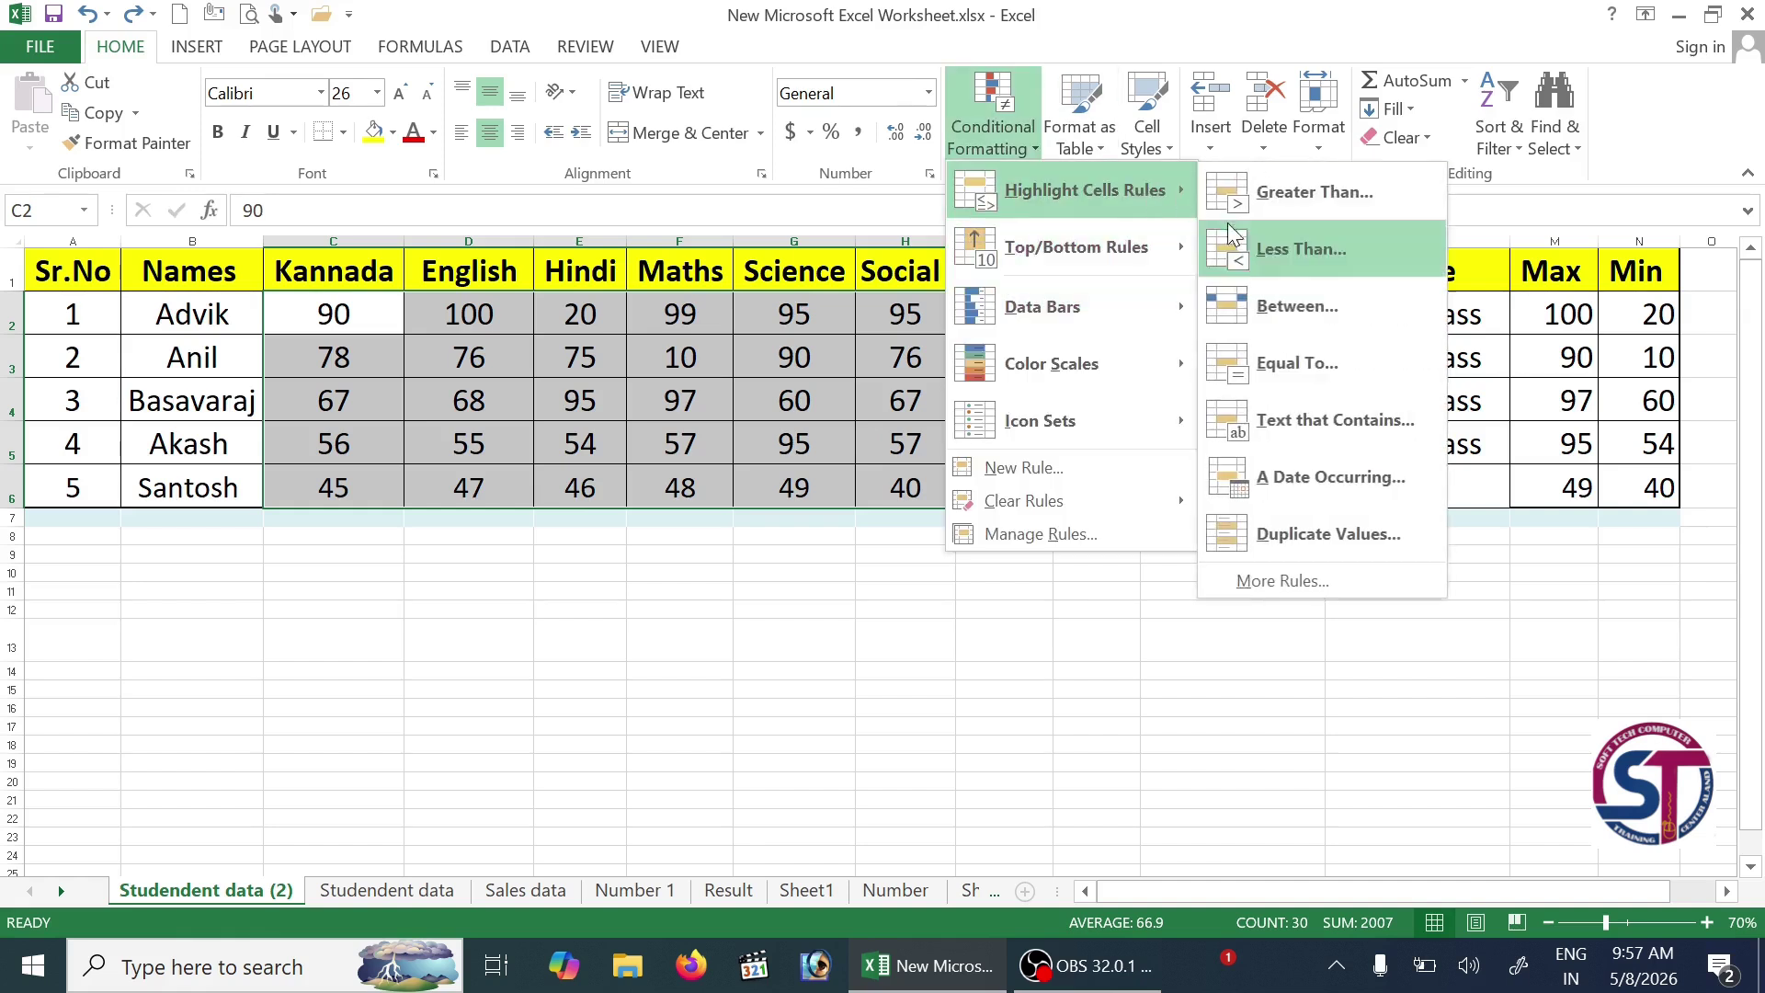
{"action": "left_click", "coordinate": [1333, 487]}
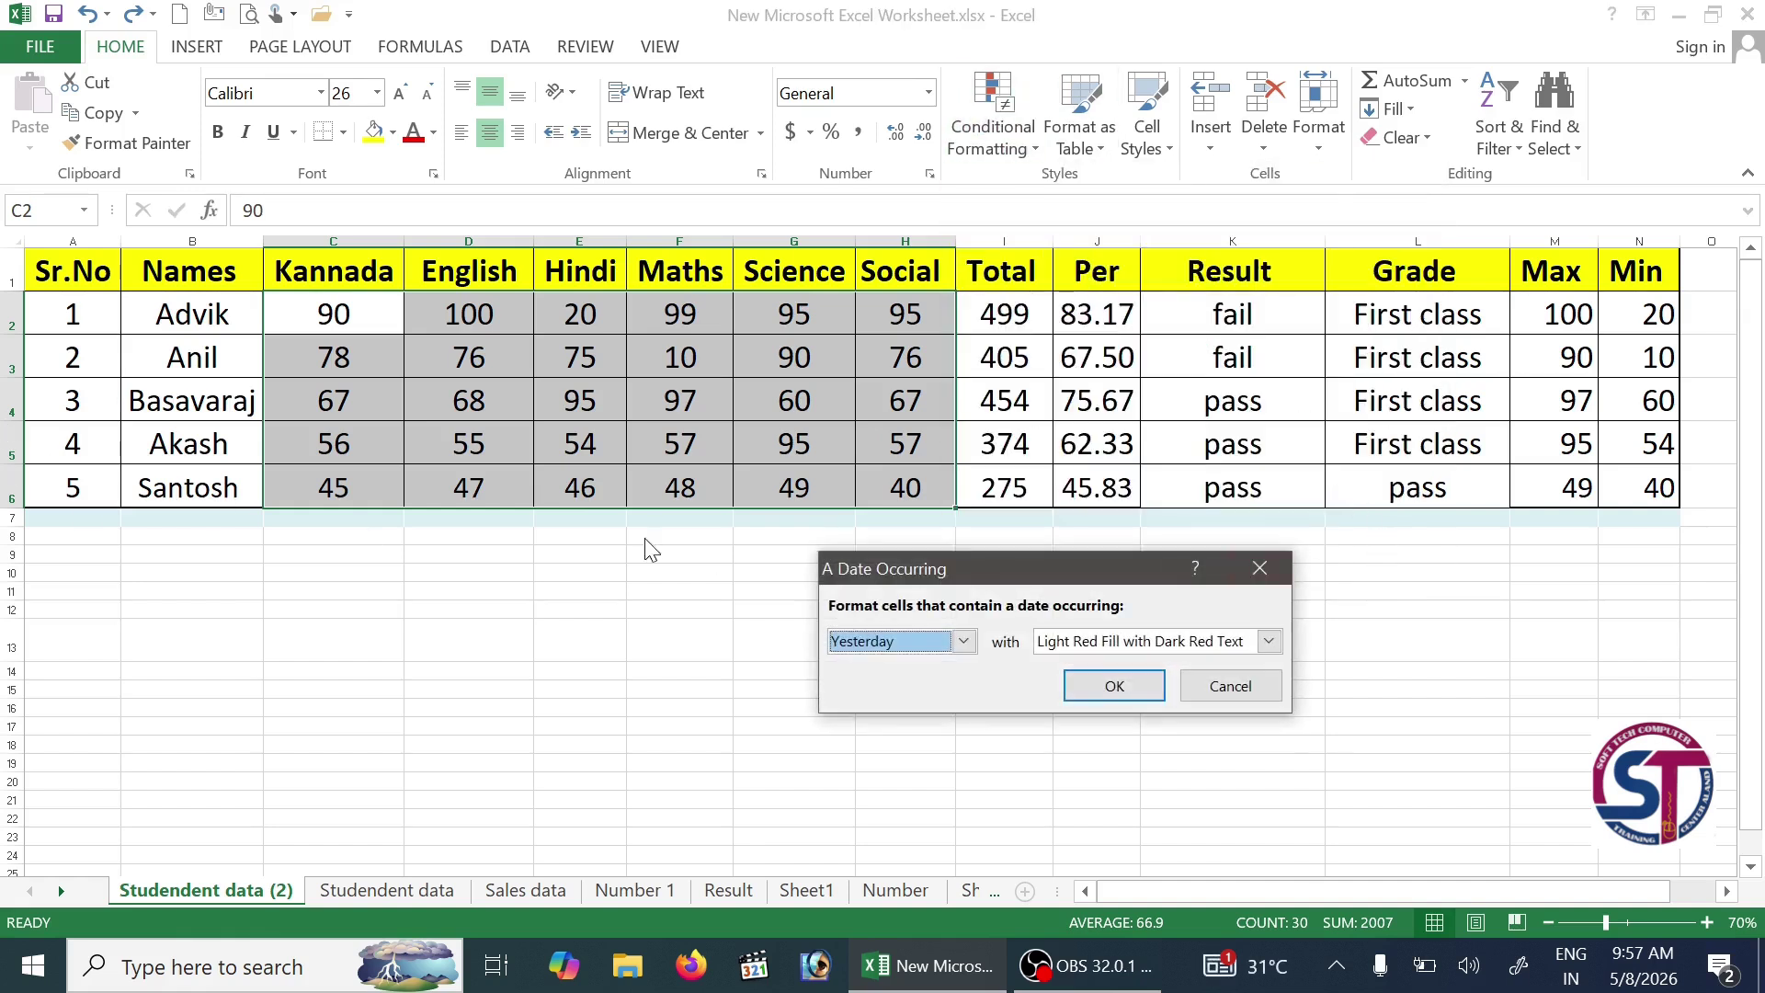
{"action": "left_click", "coordinate": [962, 641]}
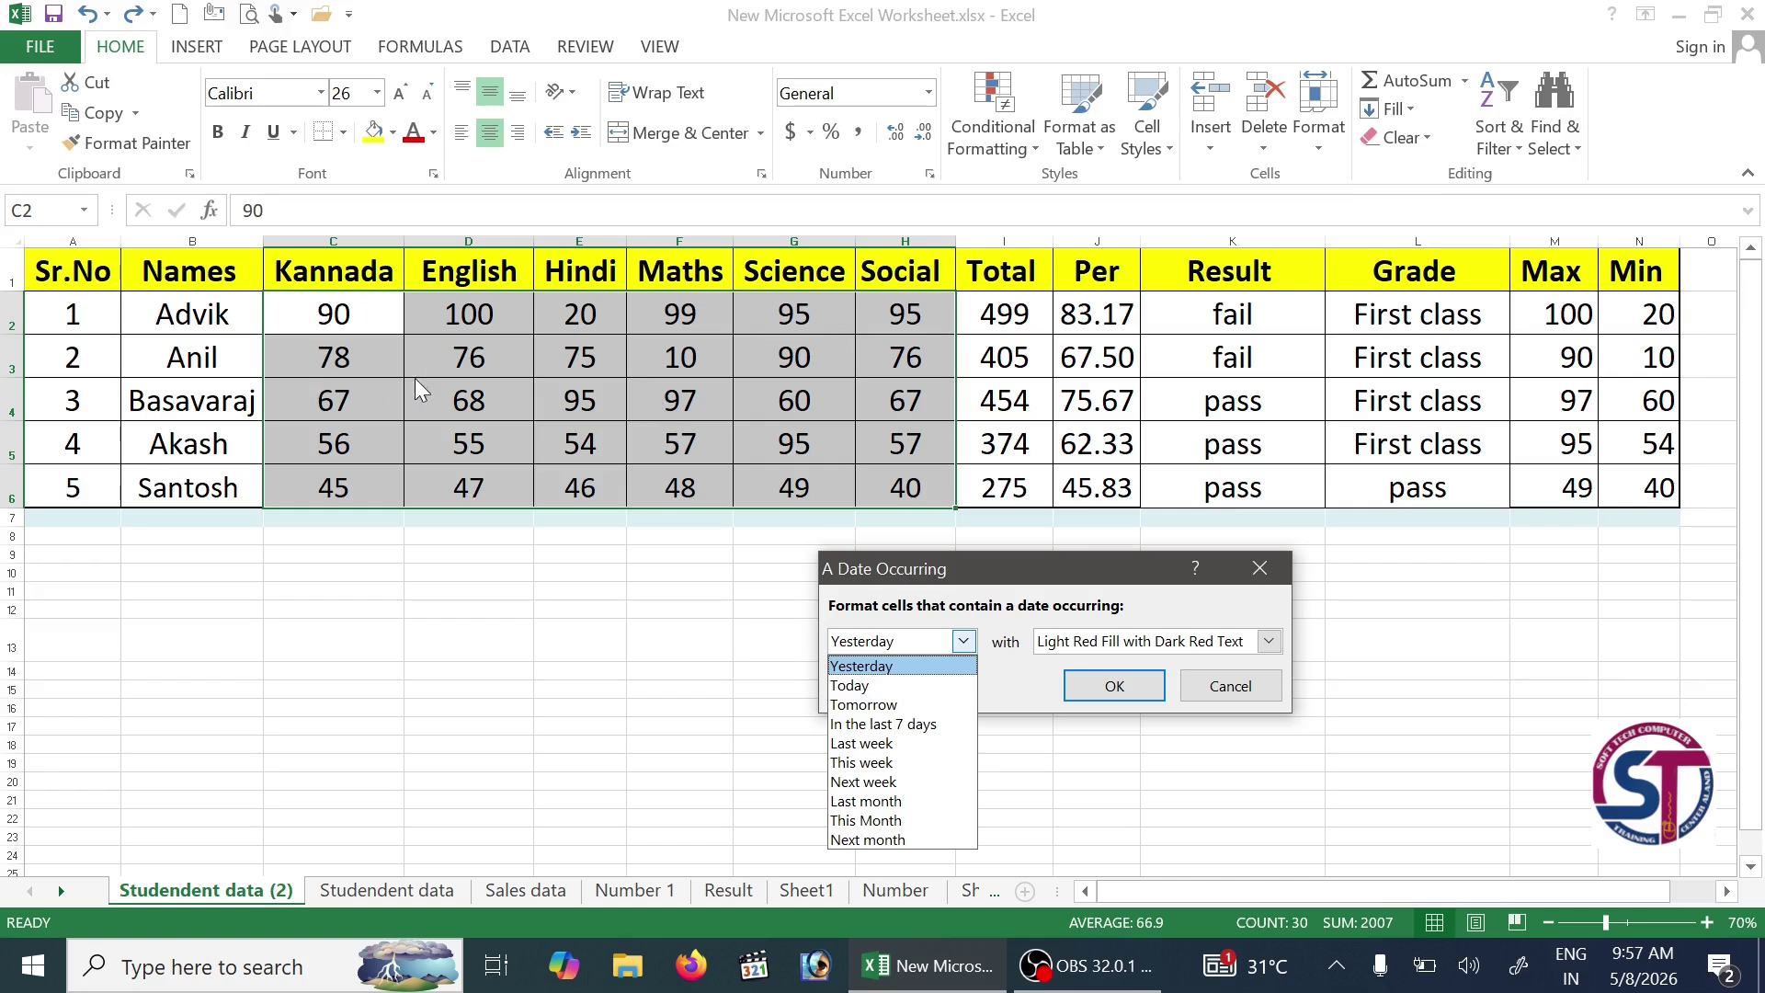
{"action": "left_click", "coordinate": [1255, 687]}
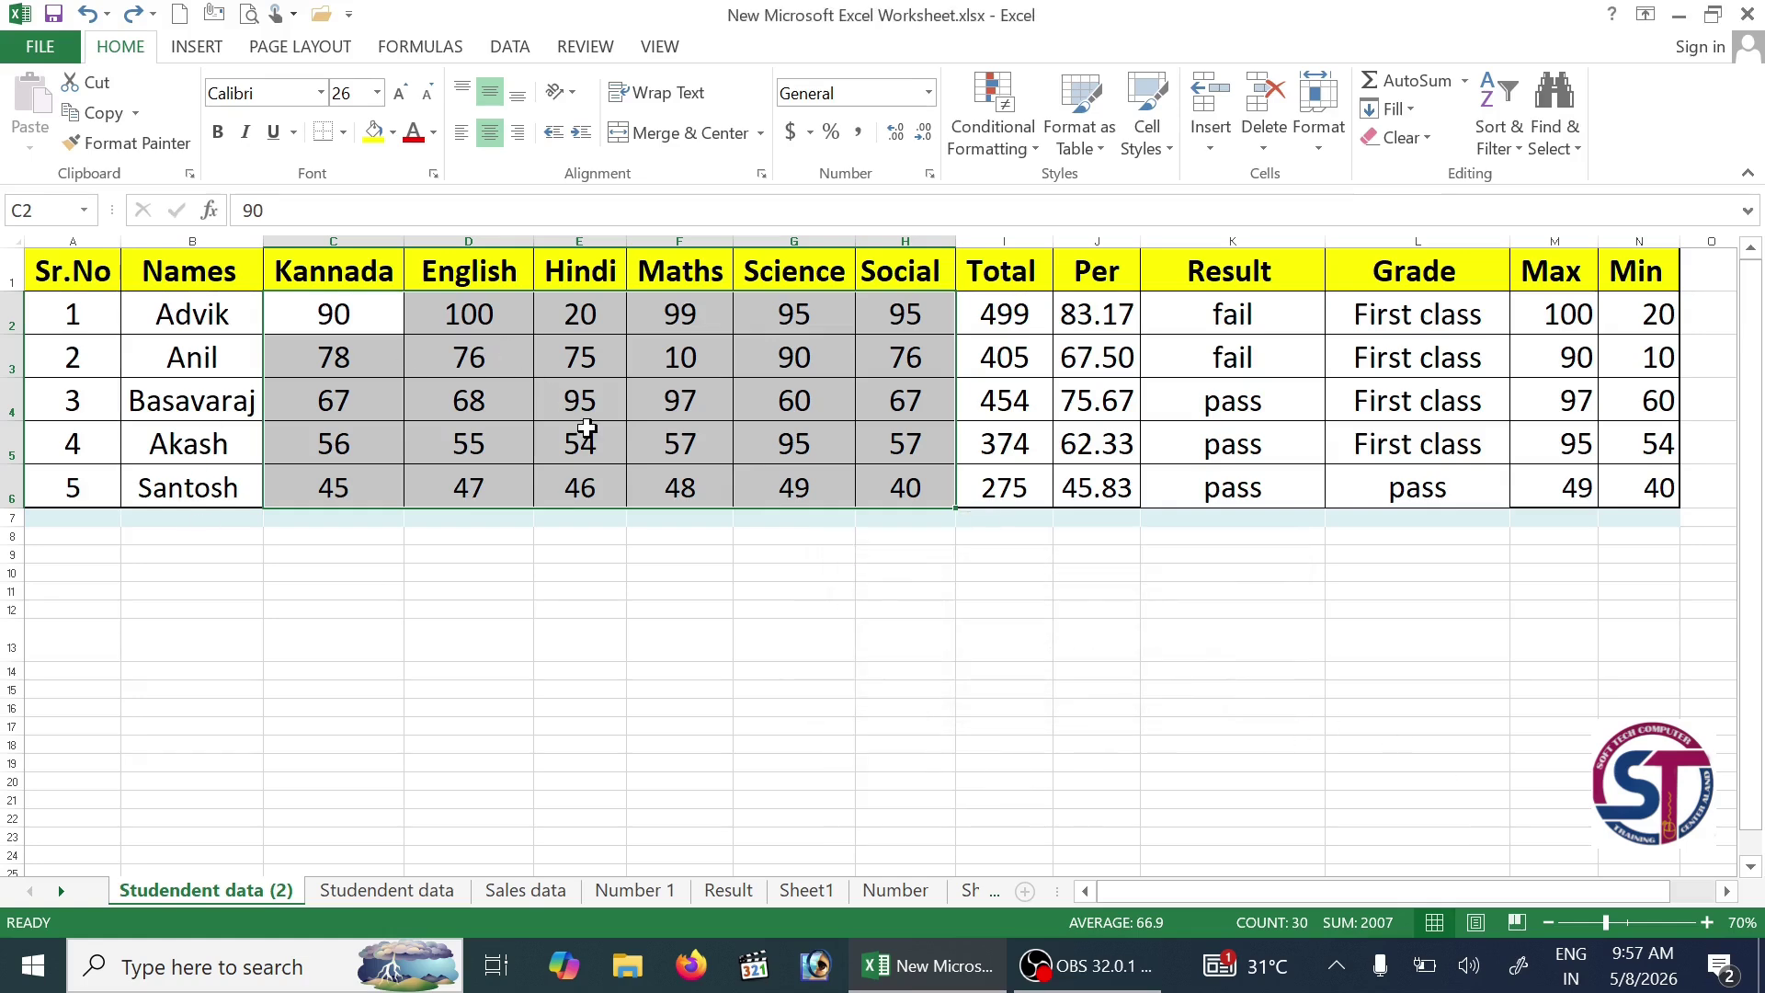
Step: Apply a Duplicate Values rule to the marks in C2:H6 with Light Red Fill with Dark Red Text
{"action": "left_click", "coordinate": [1027, 147]}
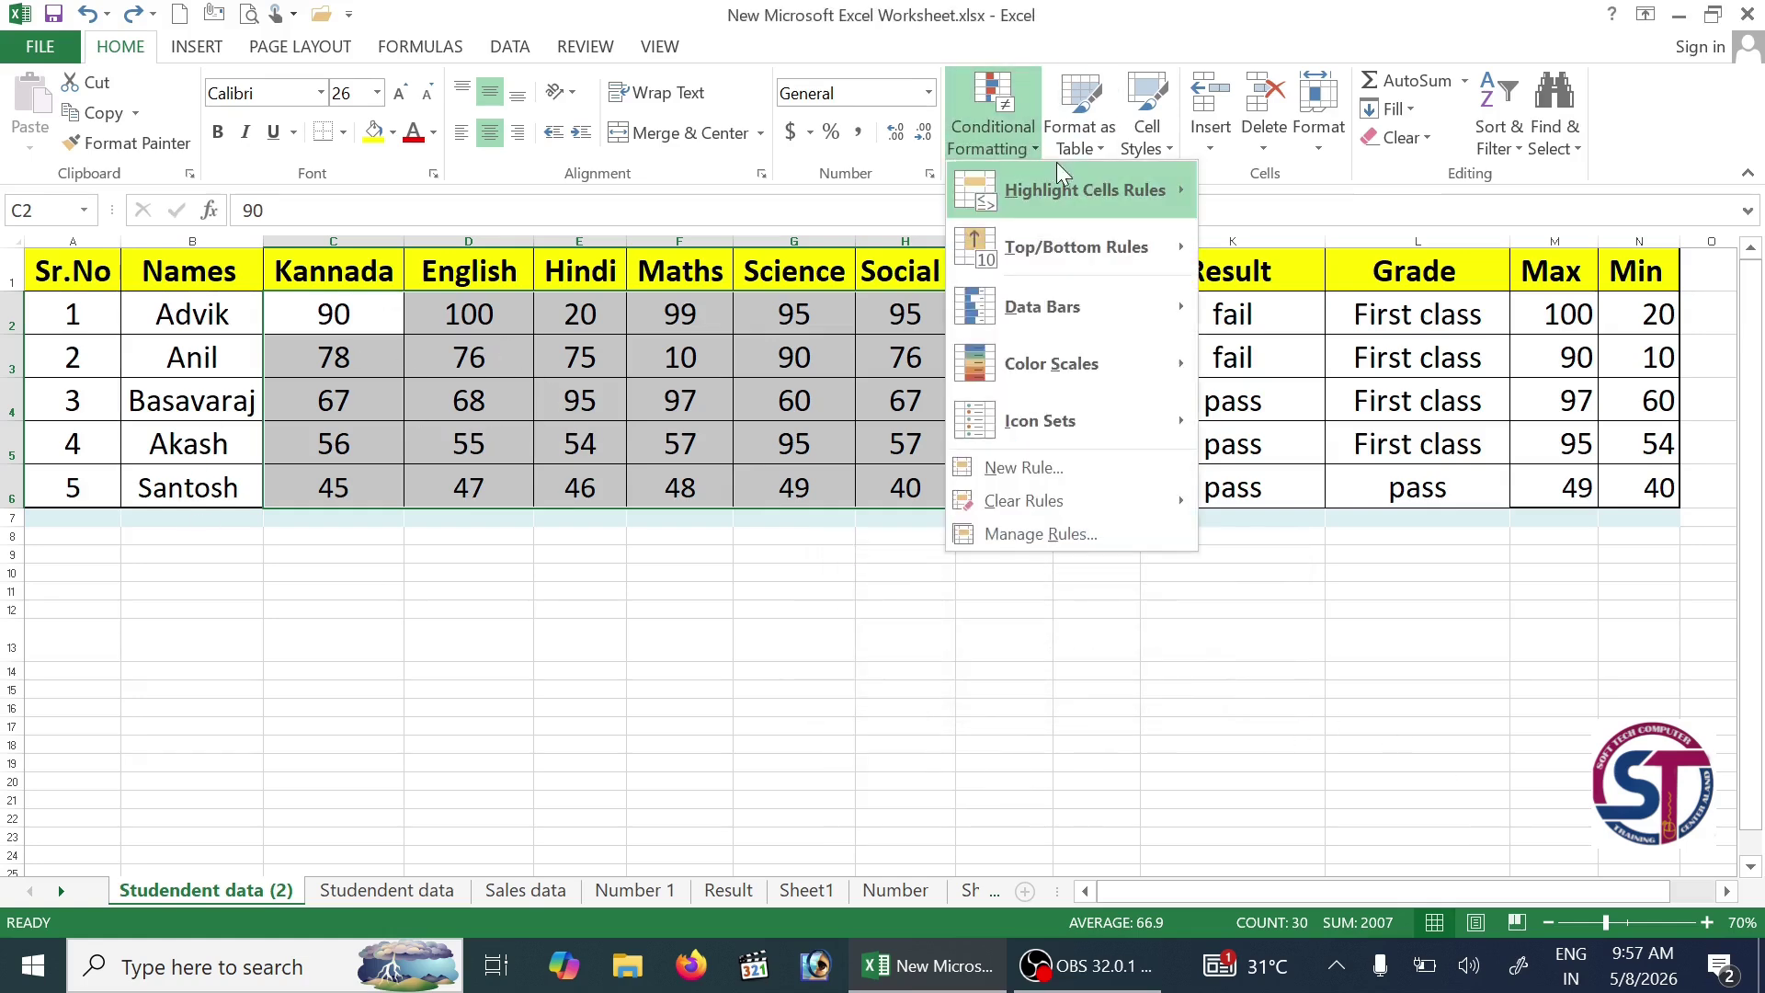
{"action": "mouse_move", "coordinate": [1066, 189]}
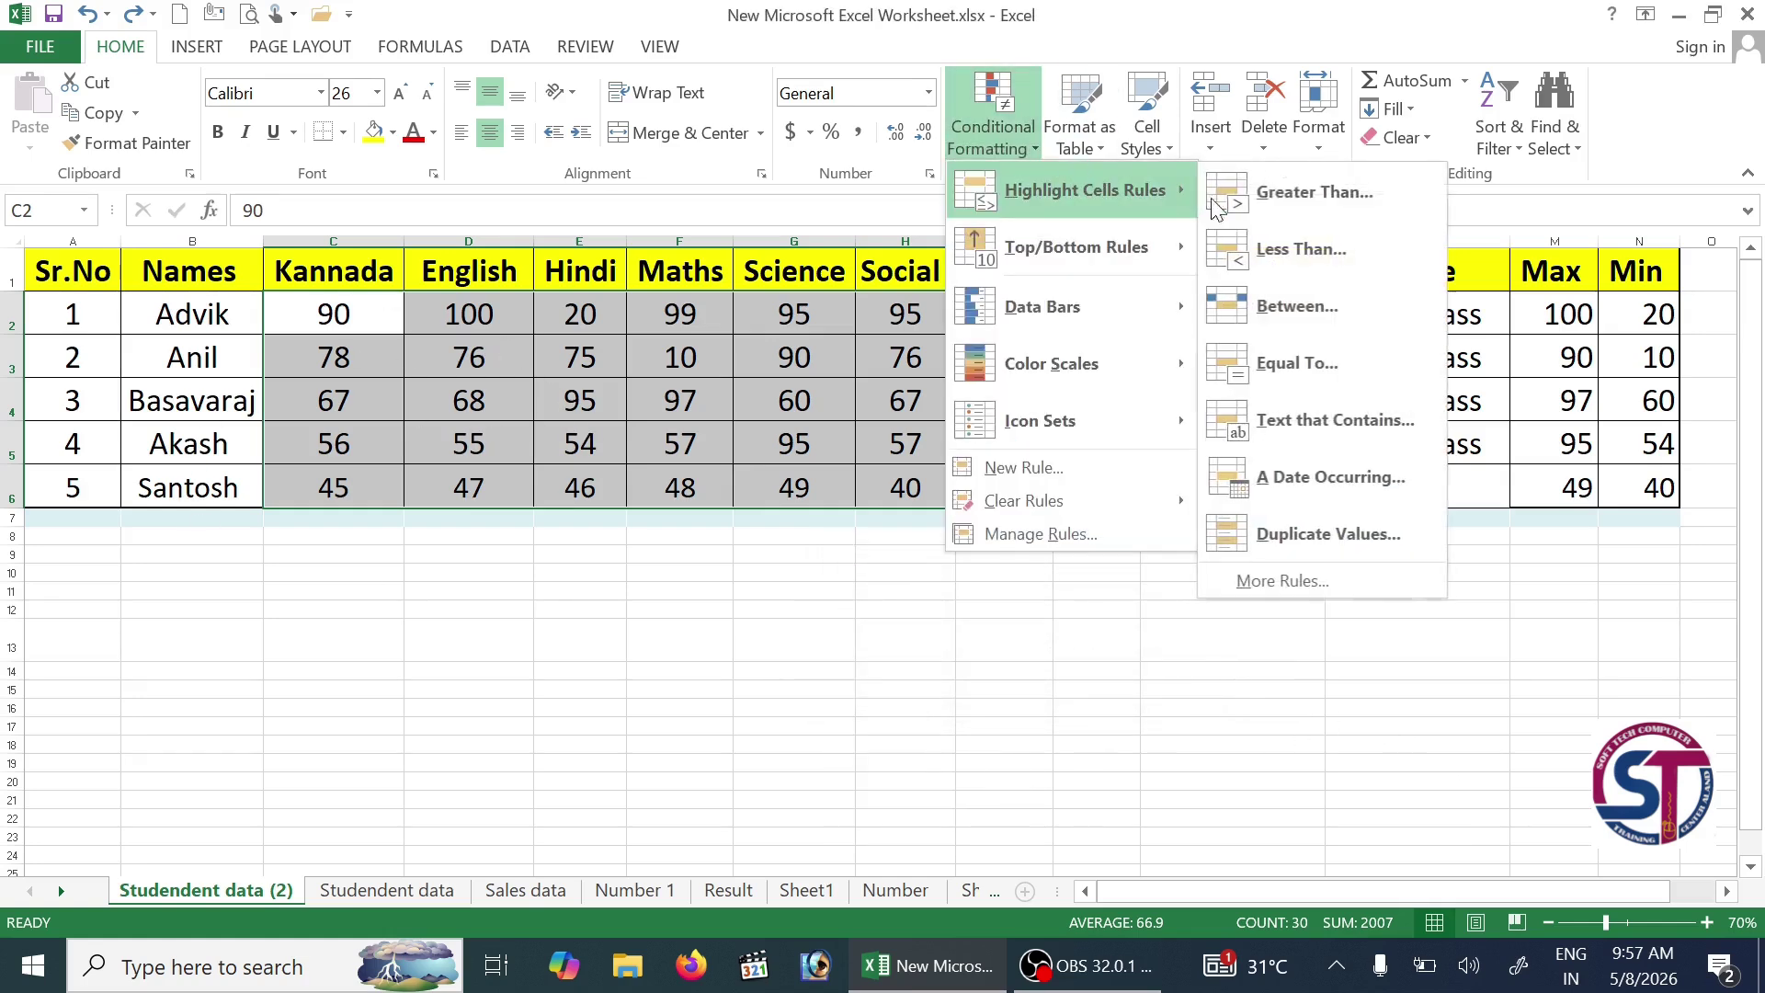
{"action": "left_click", "coordinate": [1324, 539]}
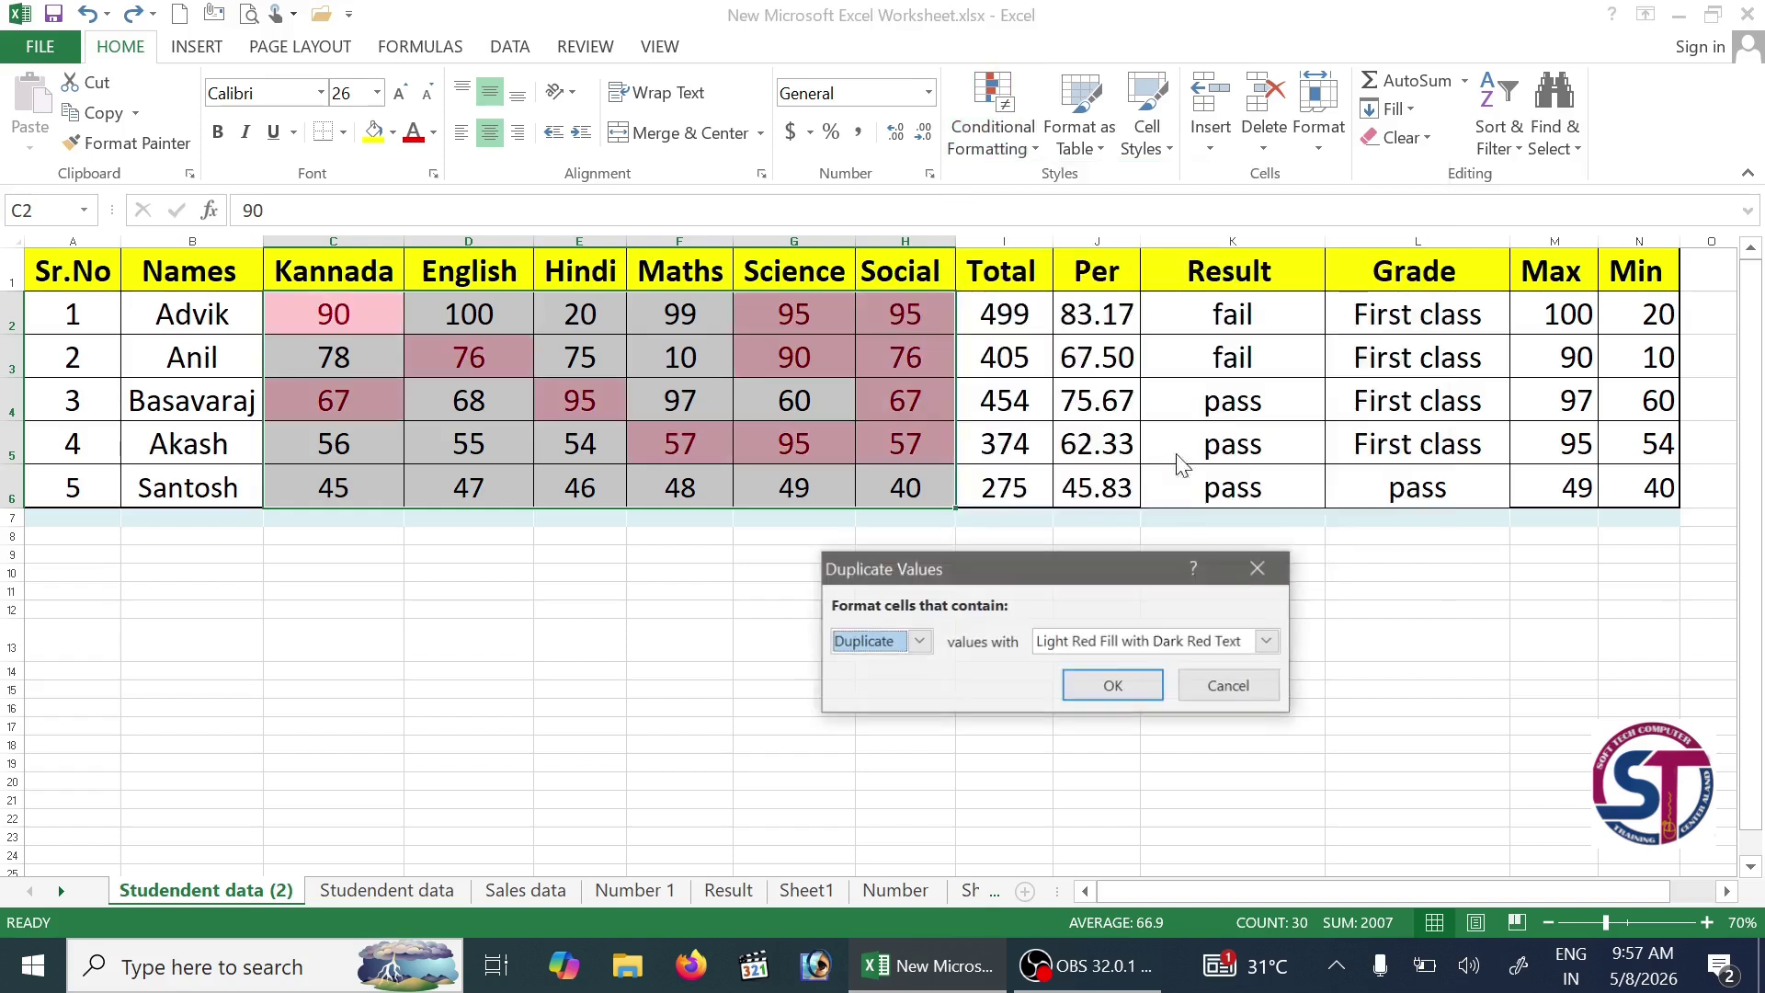
{"action": "left_click_drag", "start_coordinate": [1082, 566], "coordinate": [1127, 592]}
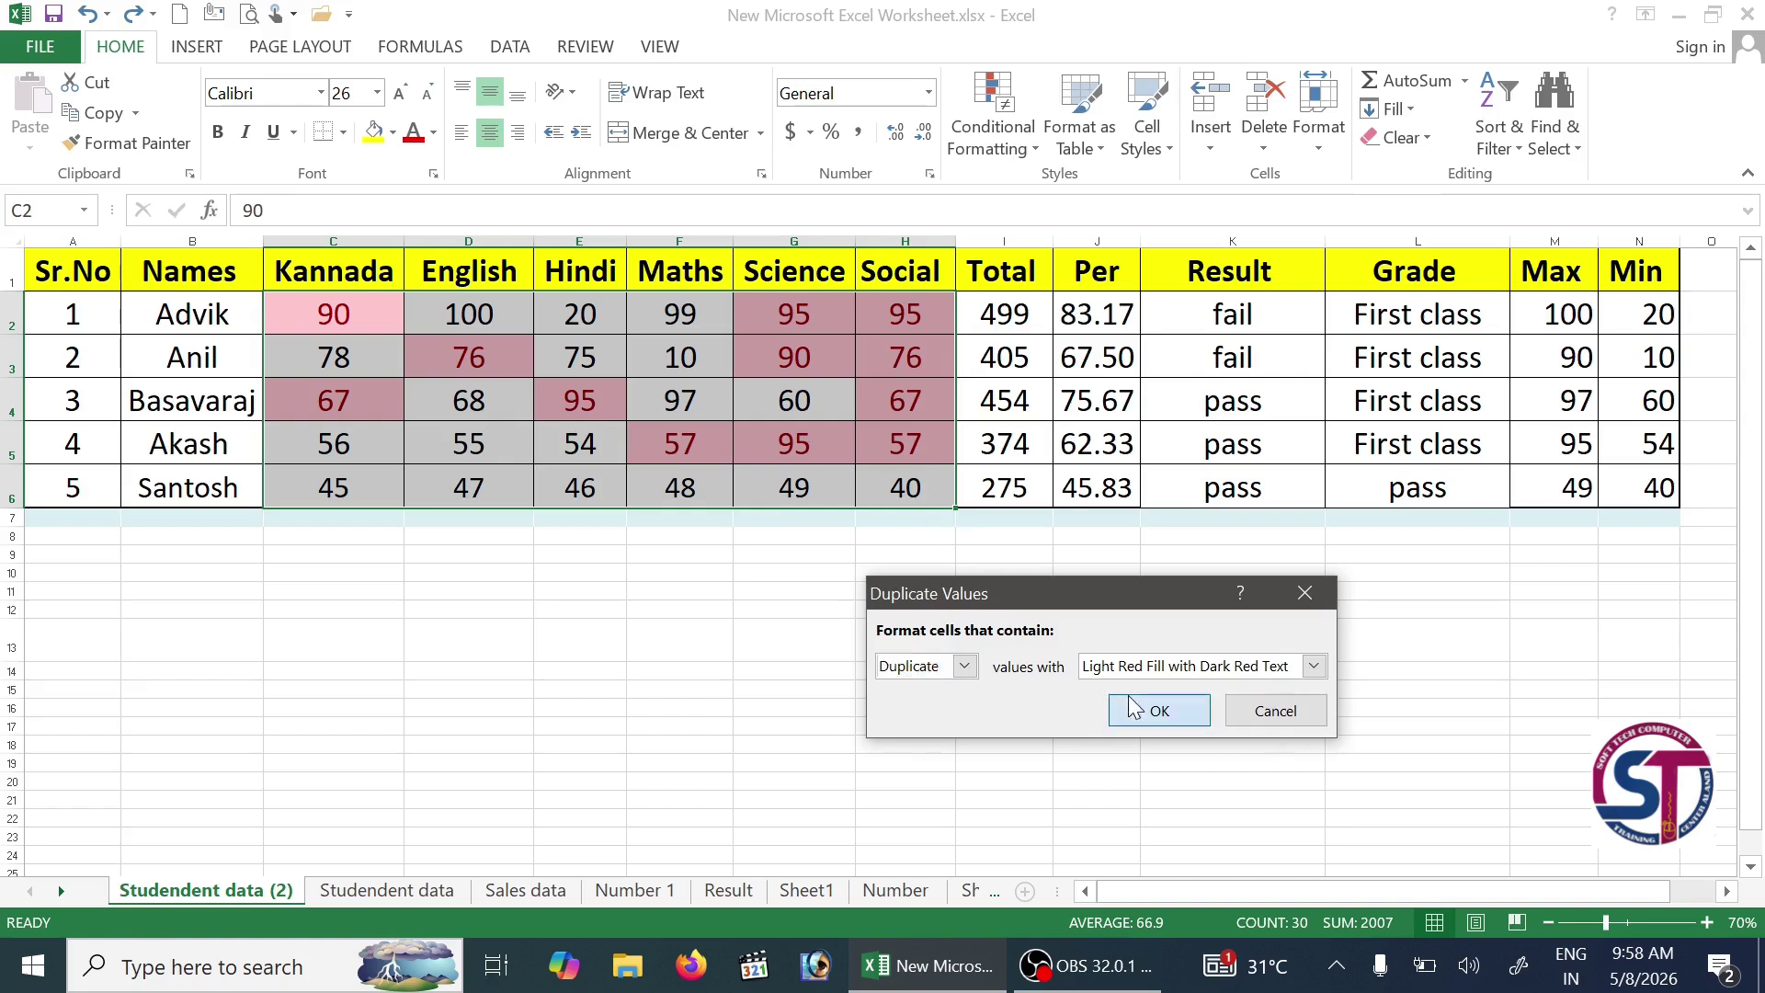
{"action": "left_click", "coordinate": [1159, 711]}
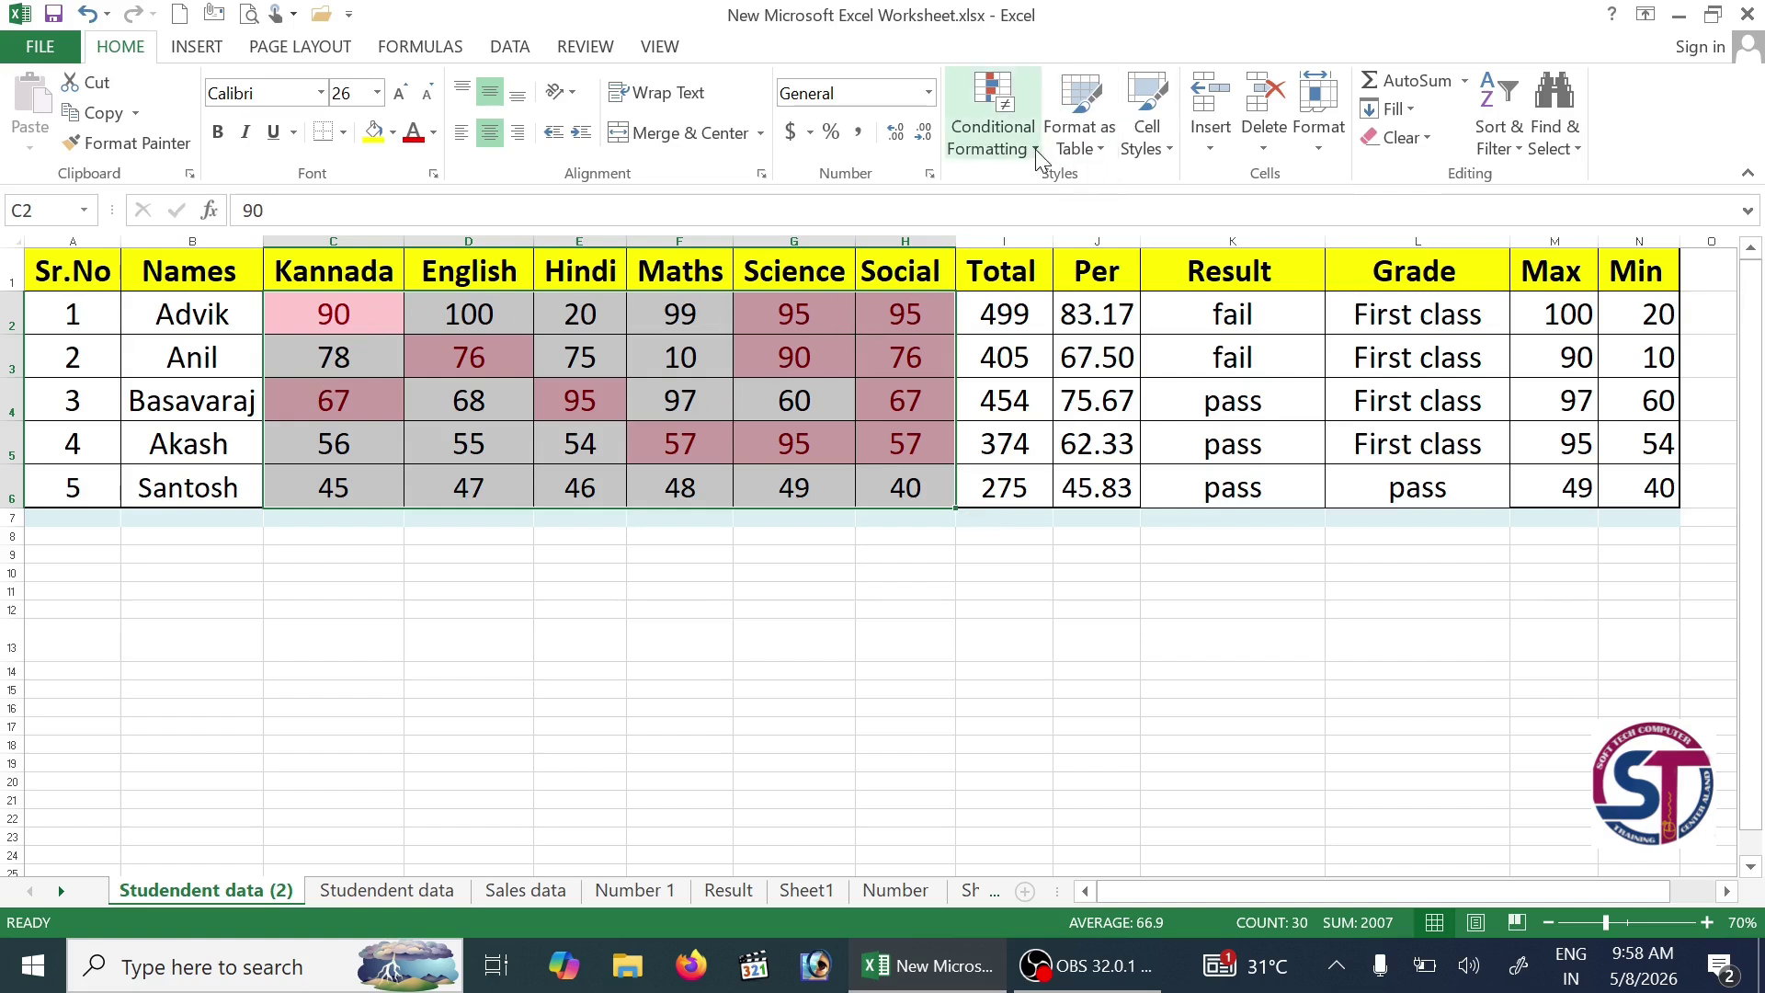
Step: Clear the Duplicate Values rule from the marks in C2:H6
{"action": "left_click", "coordinate": [1011, 142]}
{"action": "mouse_move", "coordinate": [1057, 182]}
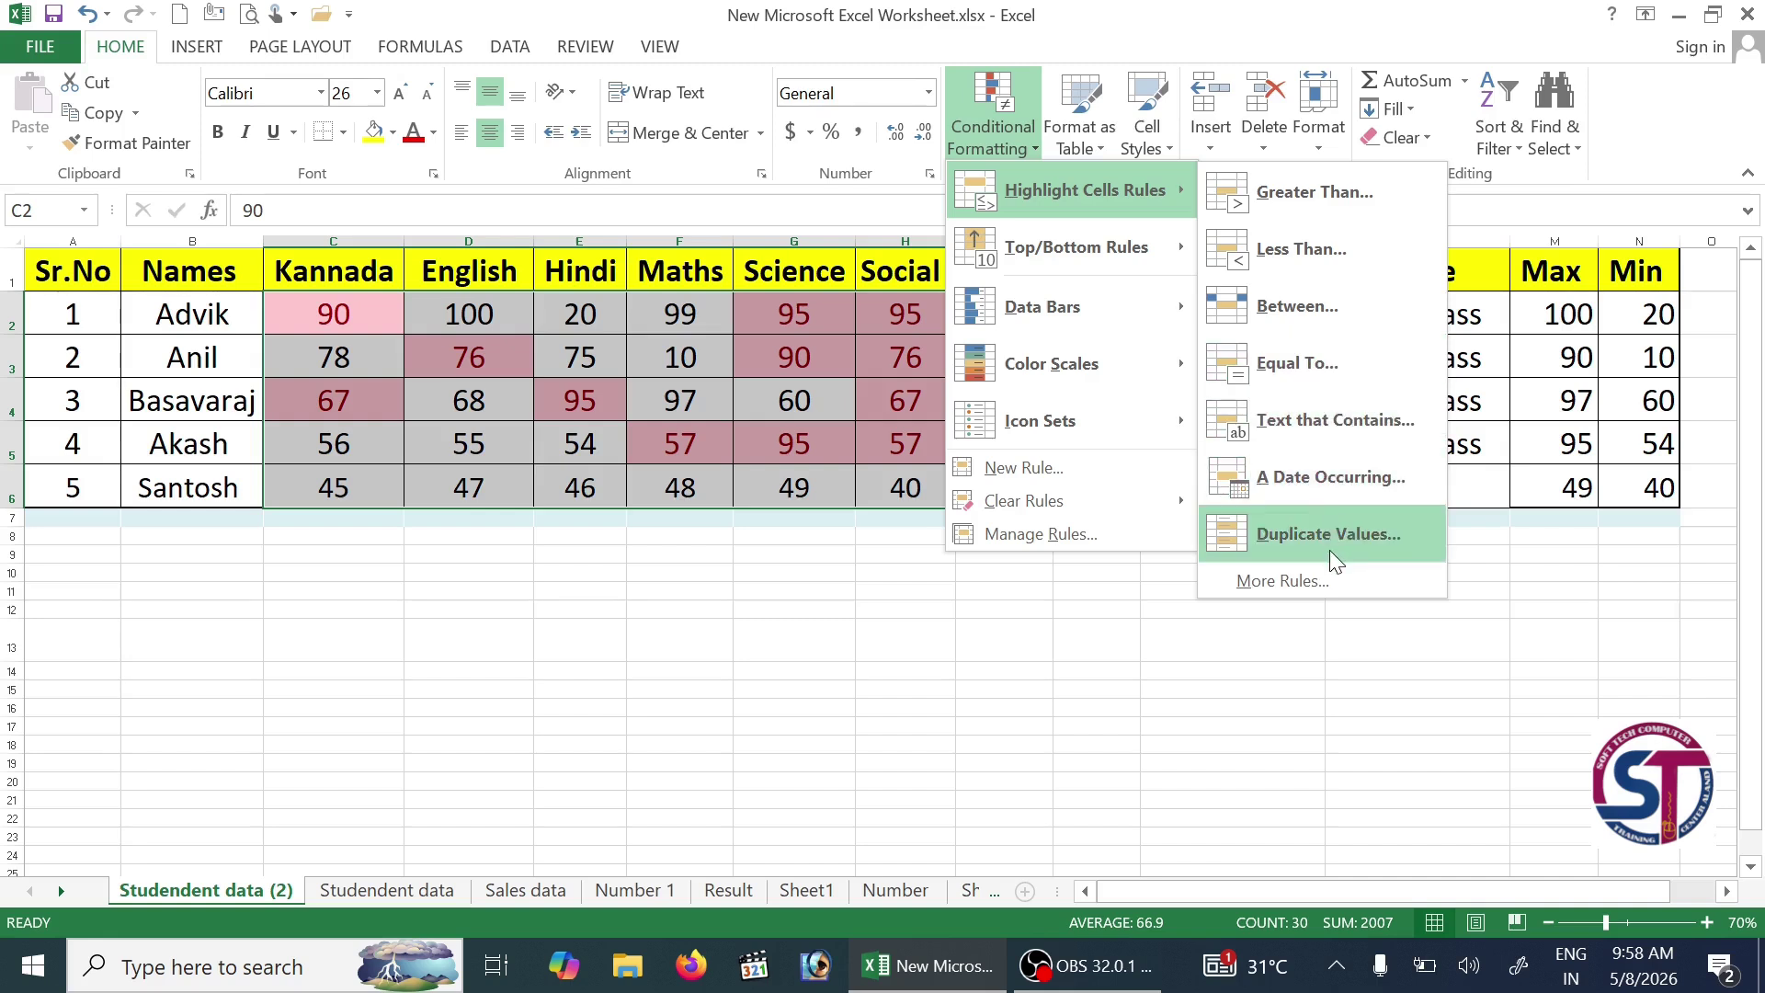
{"action": "left_click", "coordinate": [1287, 501]}
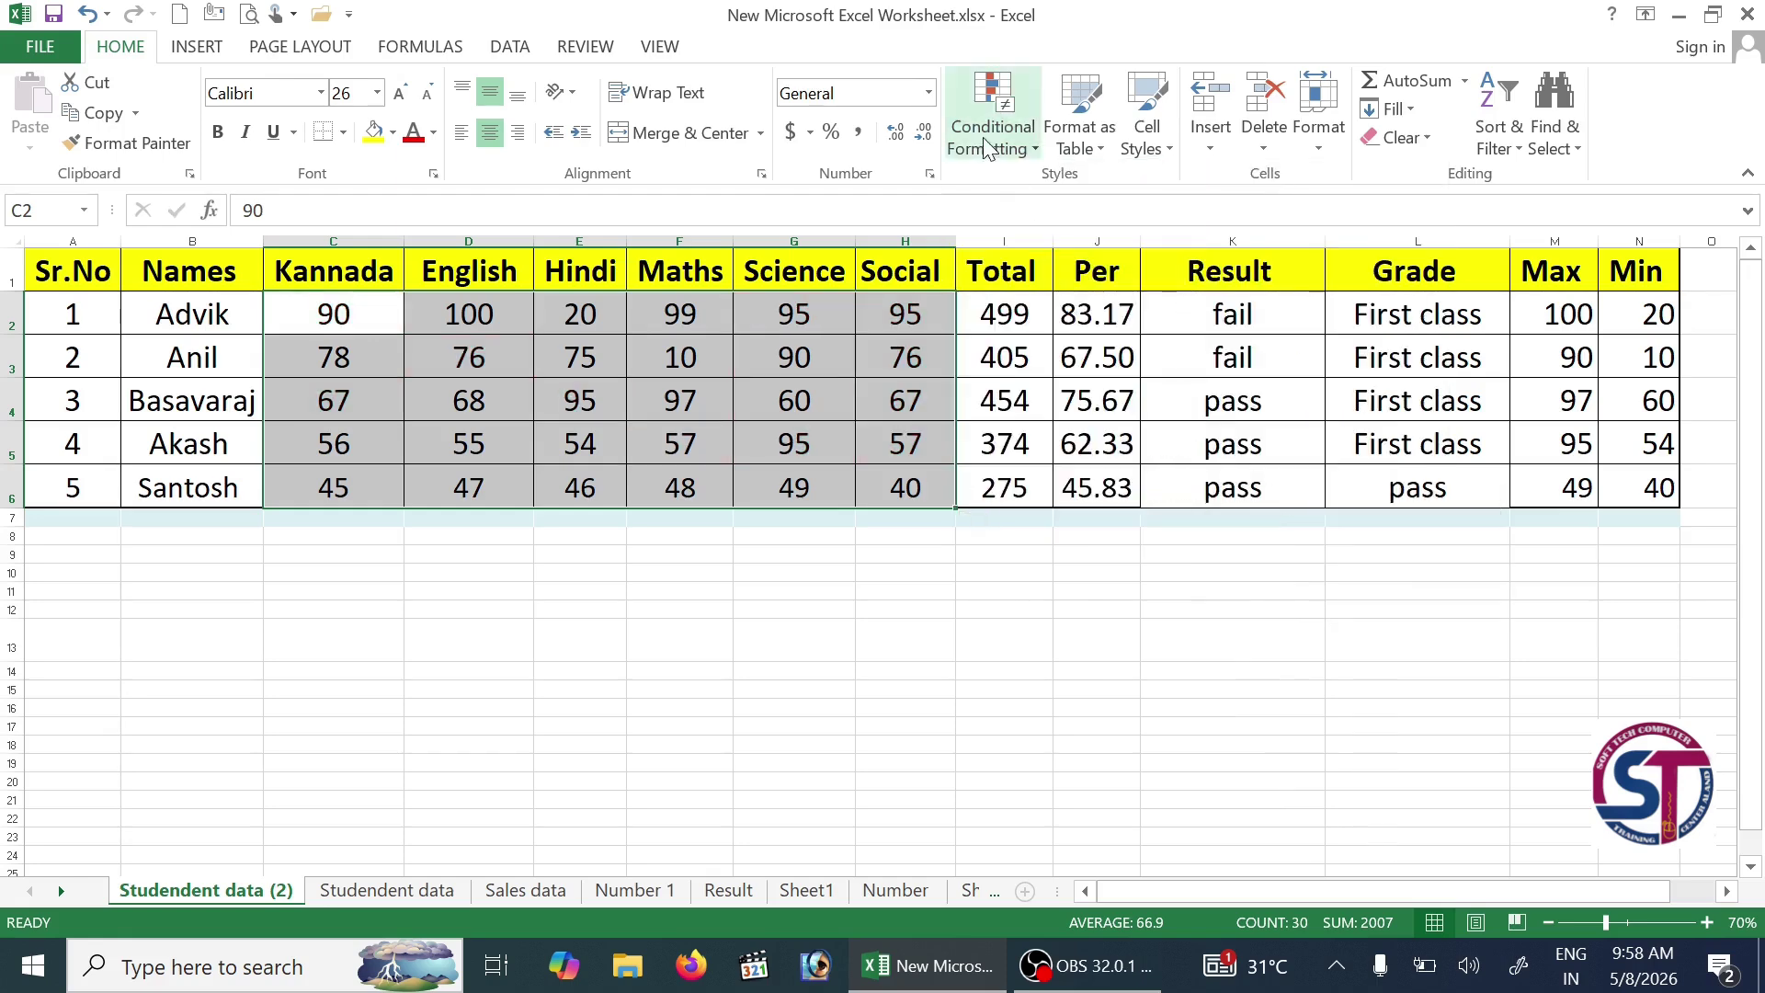
Step: Preview the Top 10 Items rule on the marks in C2:H6 with ranks 10, 5, 2 and 20, and discard it
{"action": "left_click", "coordinate": [987, 147]}
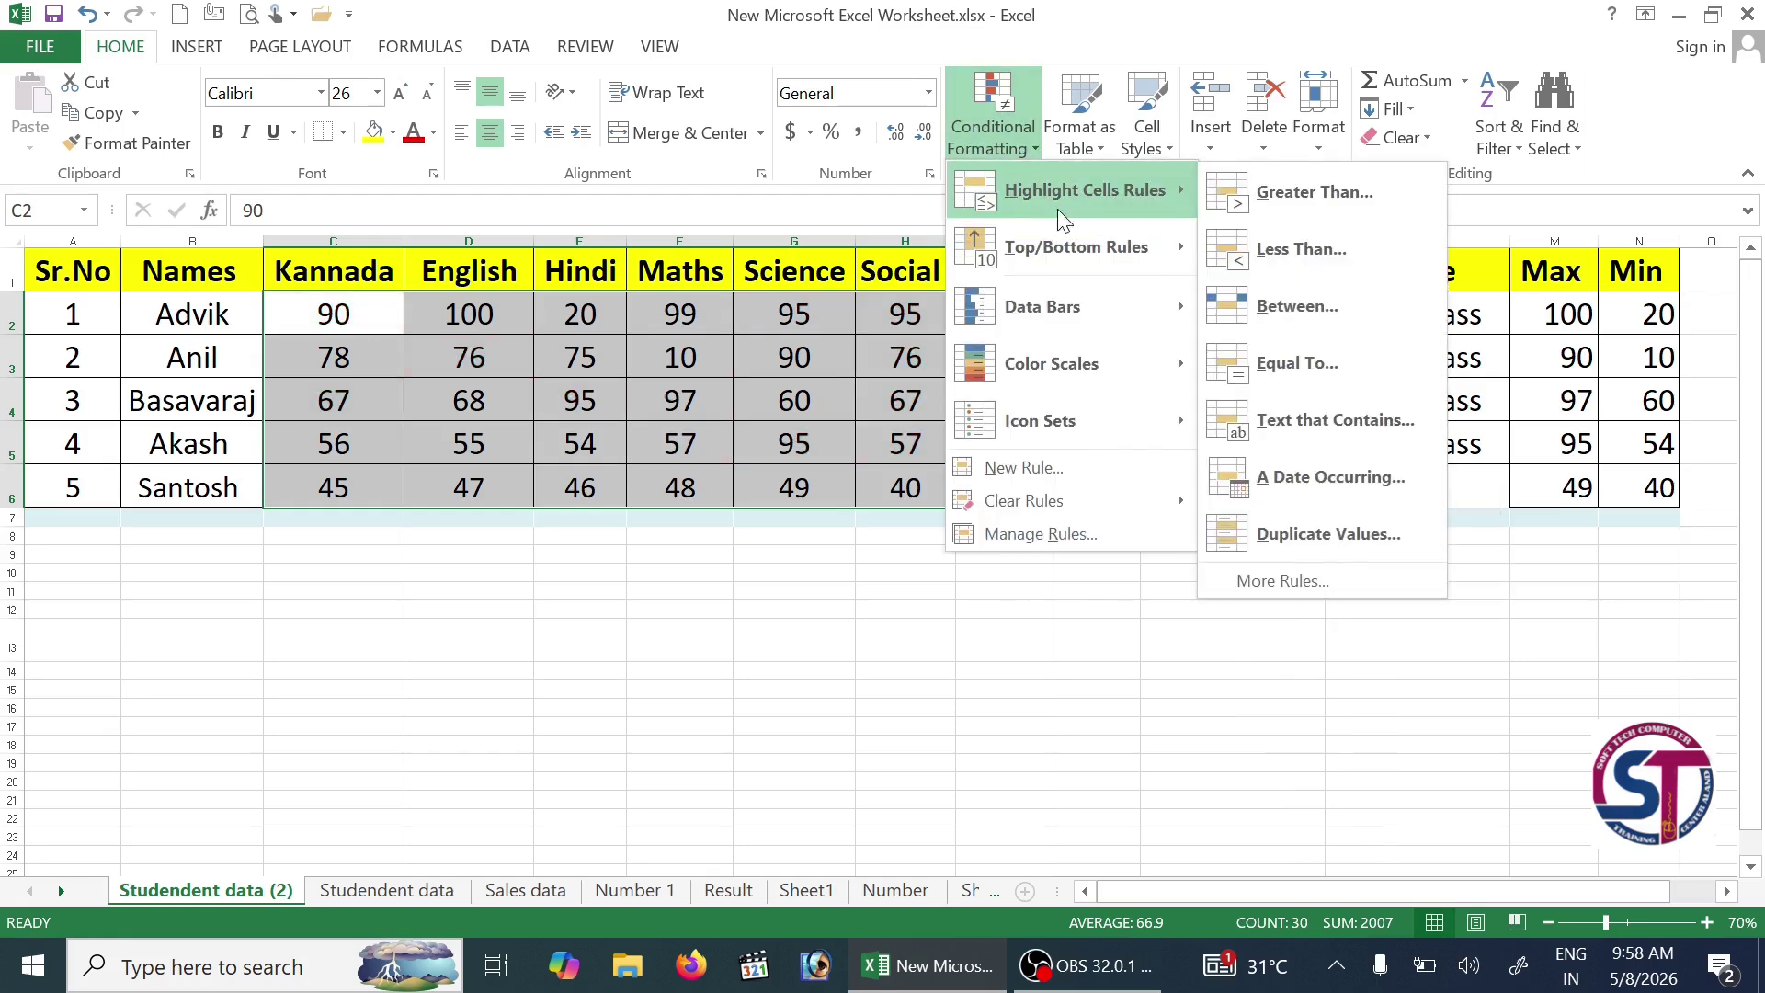
{"action": "mouse_move", "coordinate": [1090, 257]}
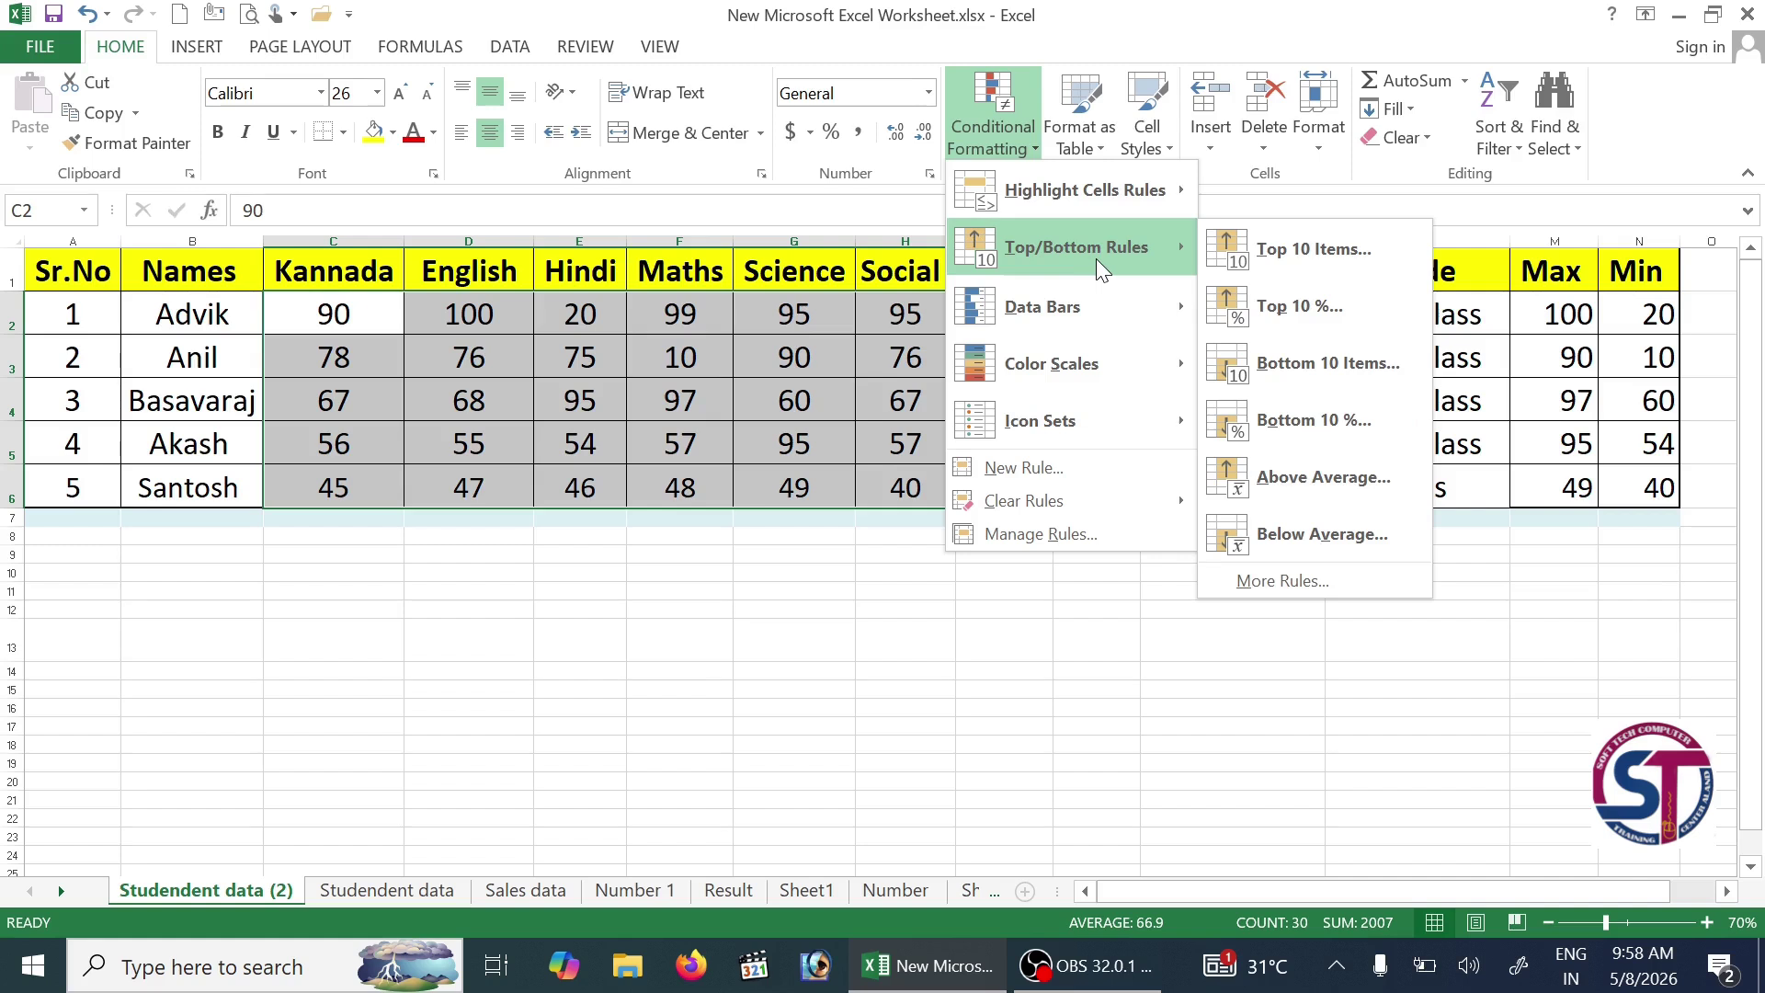
{"action": "left_click", "coordinate": [1327, 248]}
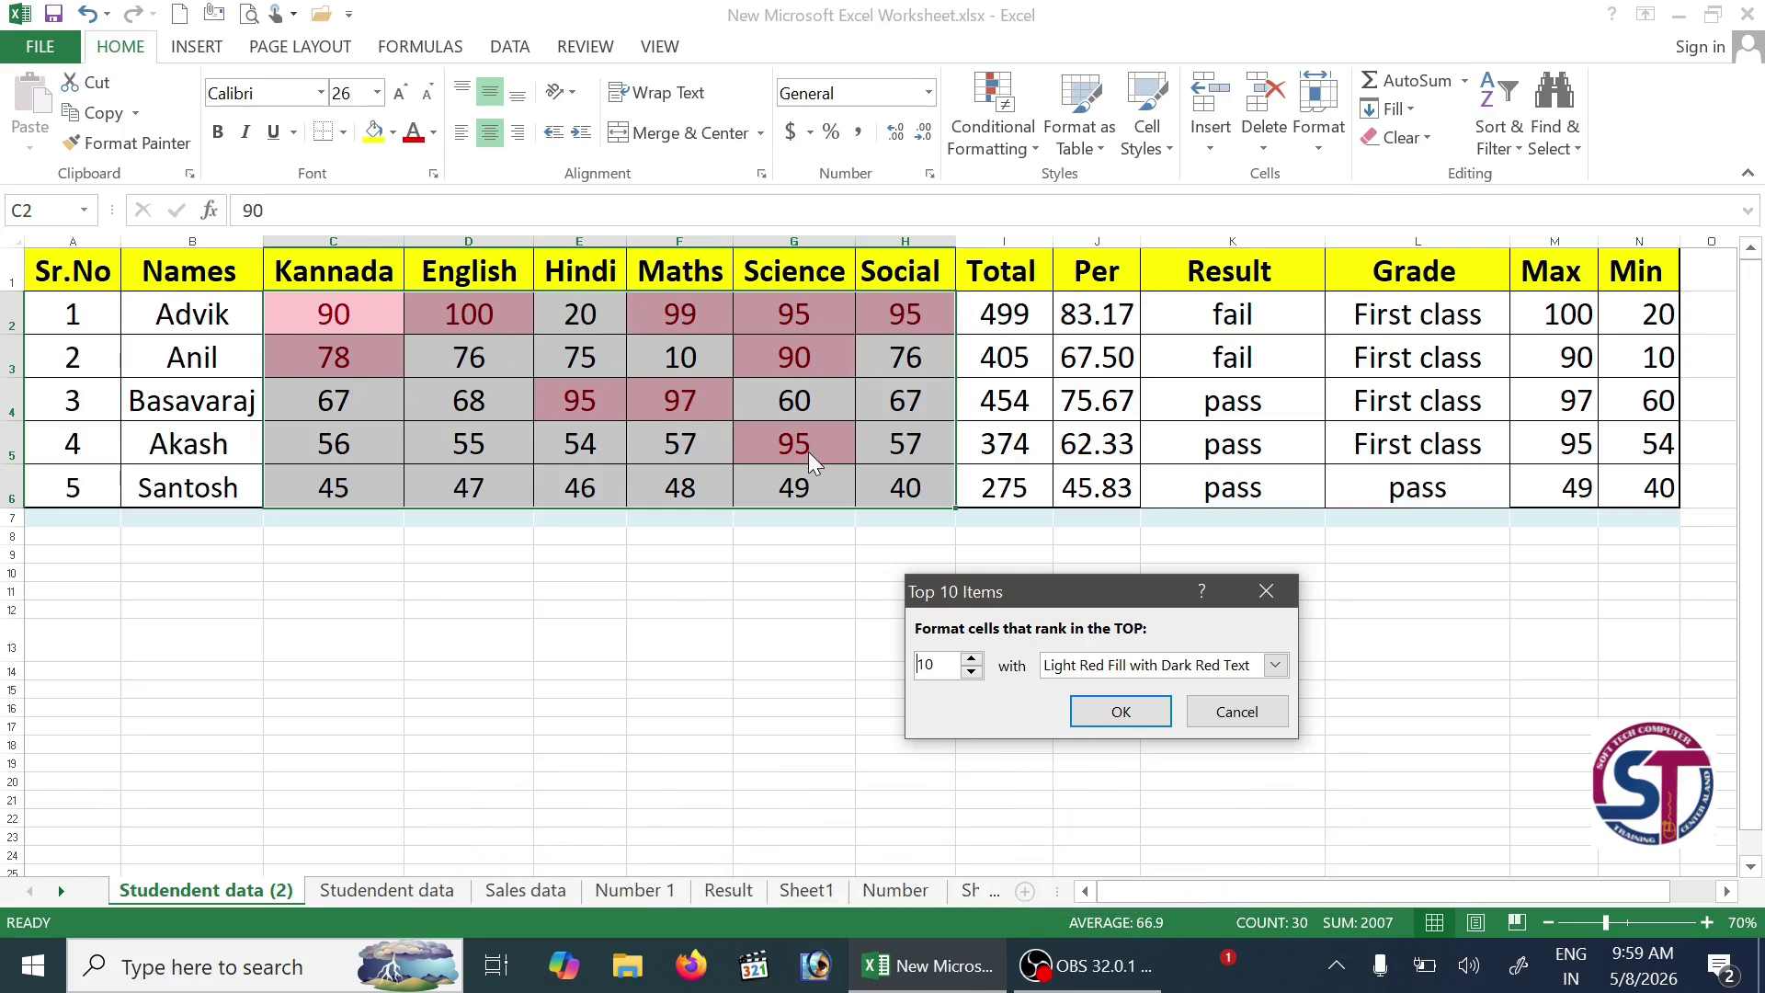
{"action": "double_click", "coordinate": [939, 662]}
{"action": "type", "text": "5"}
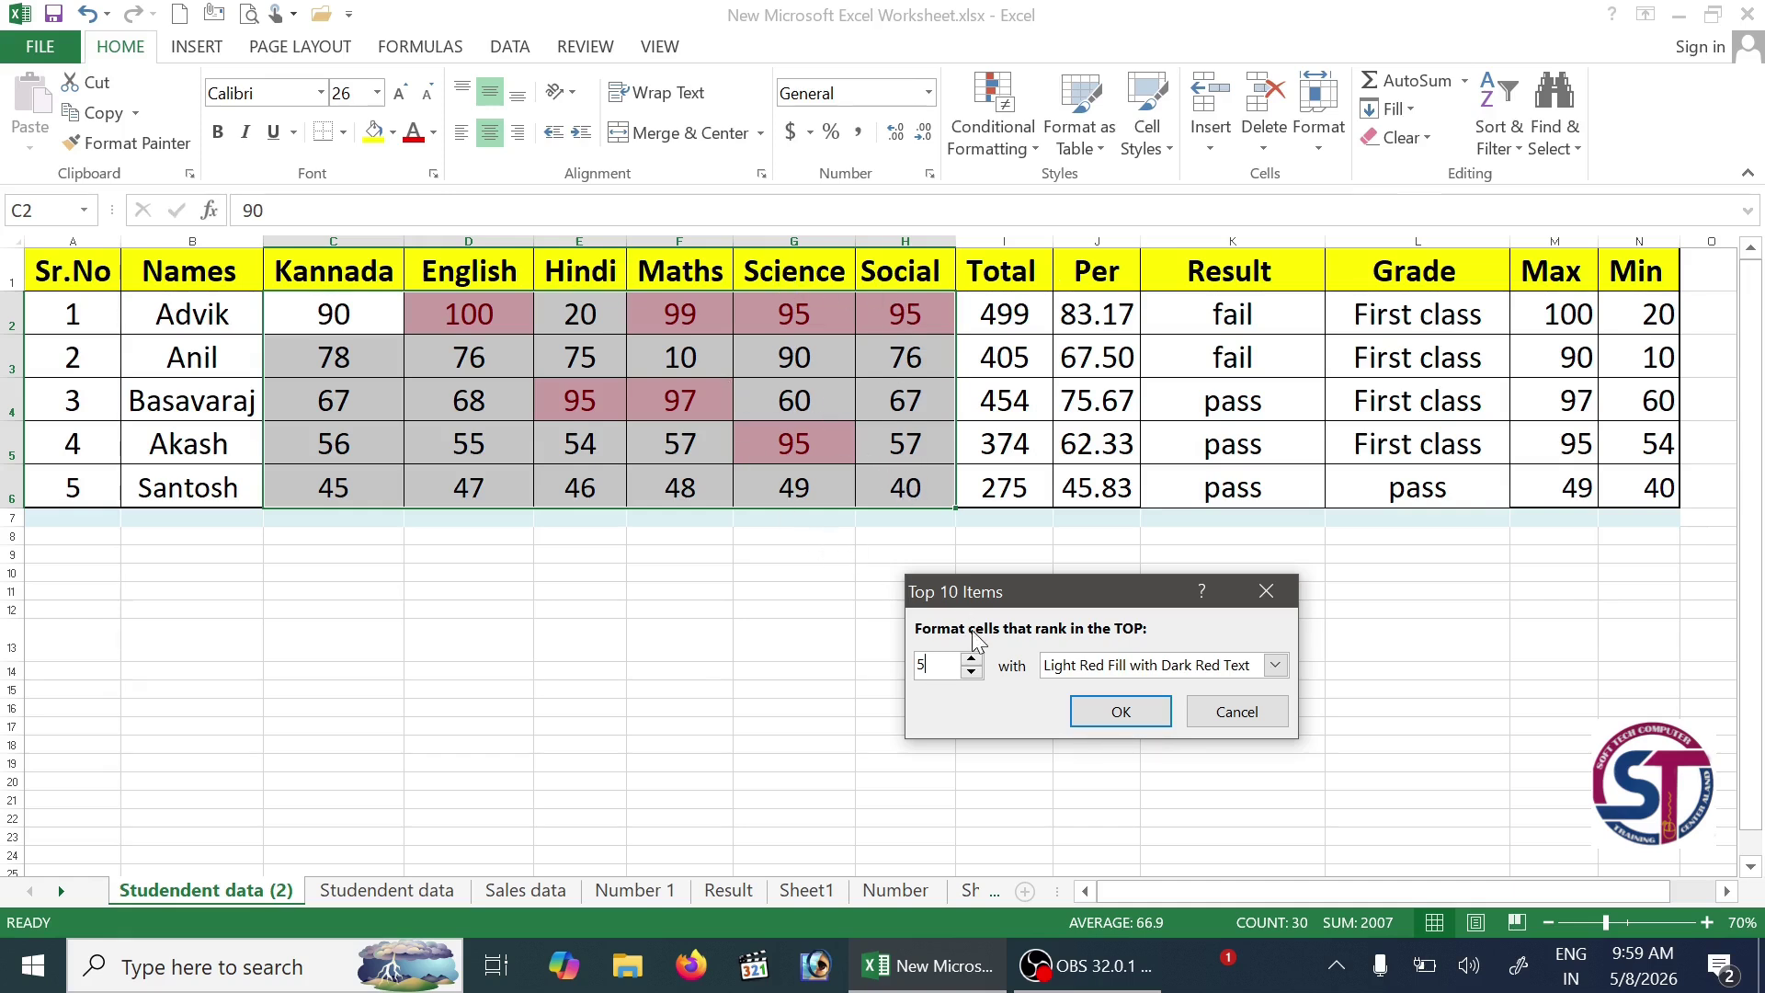
{"action": "key", "text": "BackSpace"}
{"action": "type", "text": "2"}
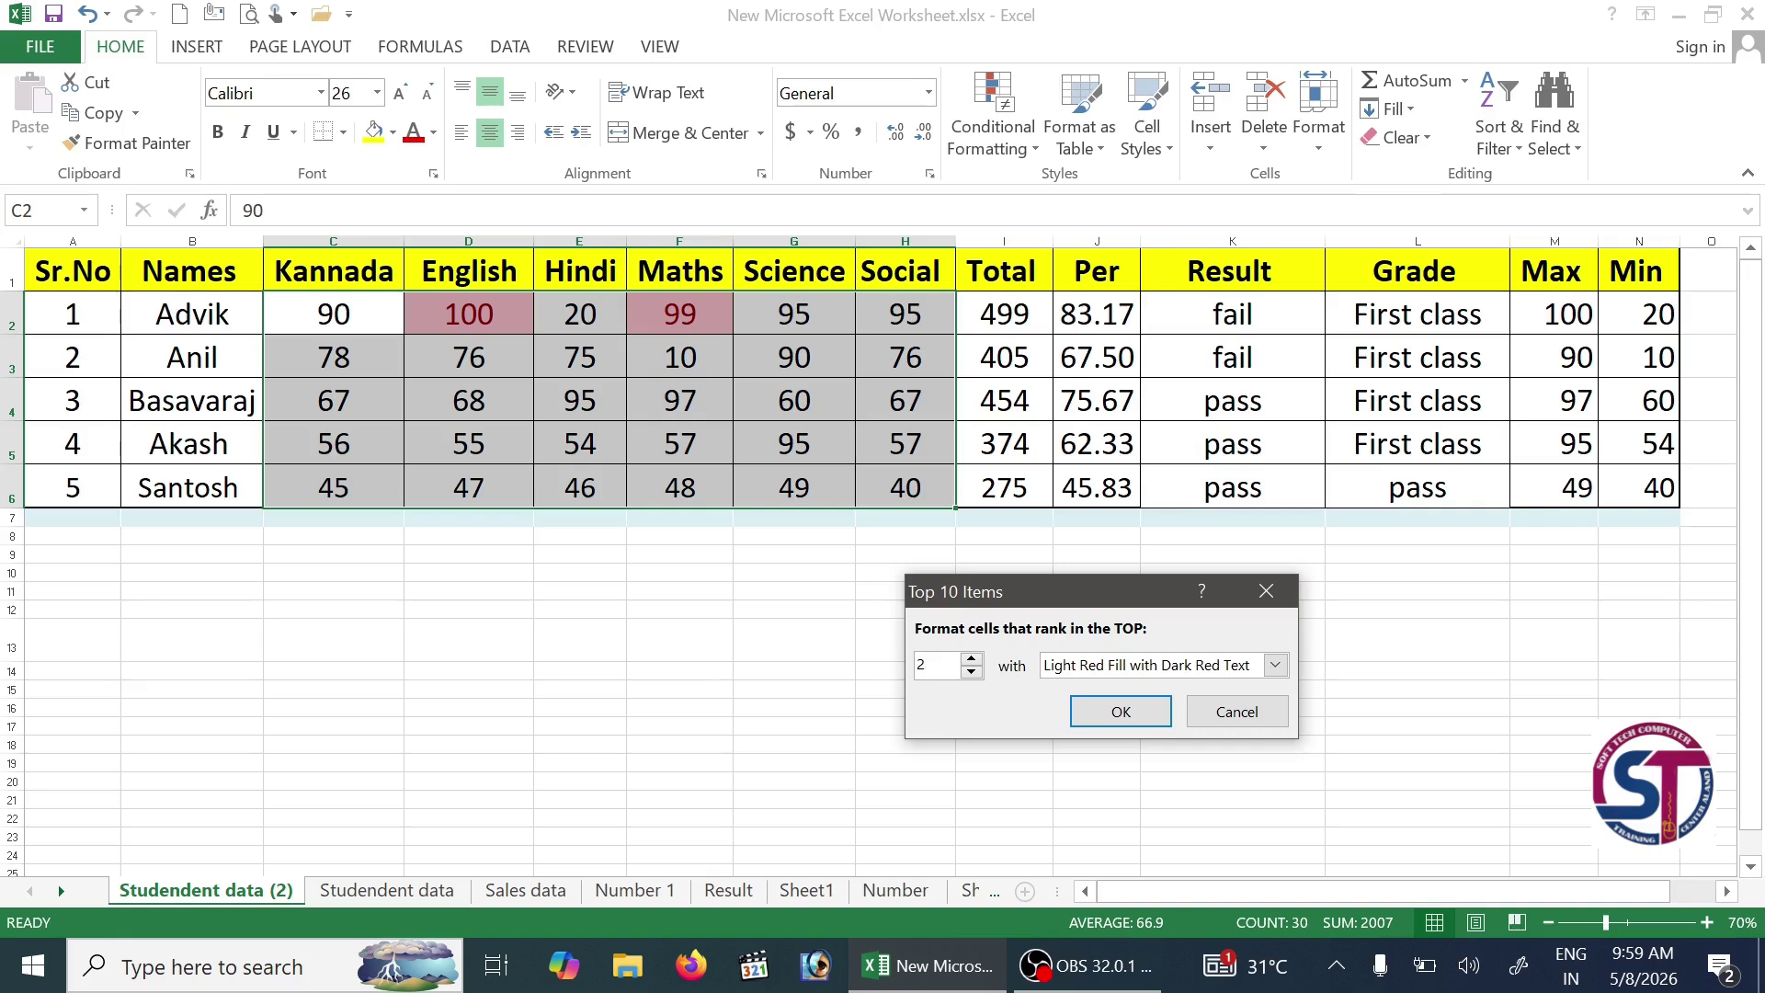
{"action": "double_click", "coordinate": [919, 664]}
{"action": "type", "text": "20"}
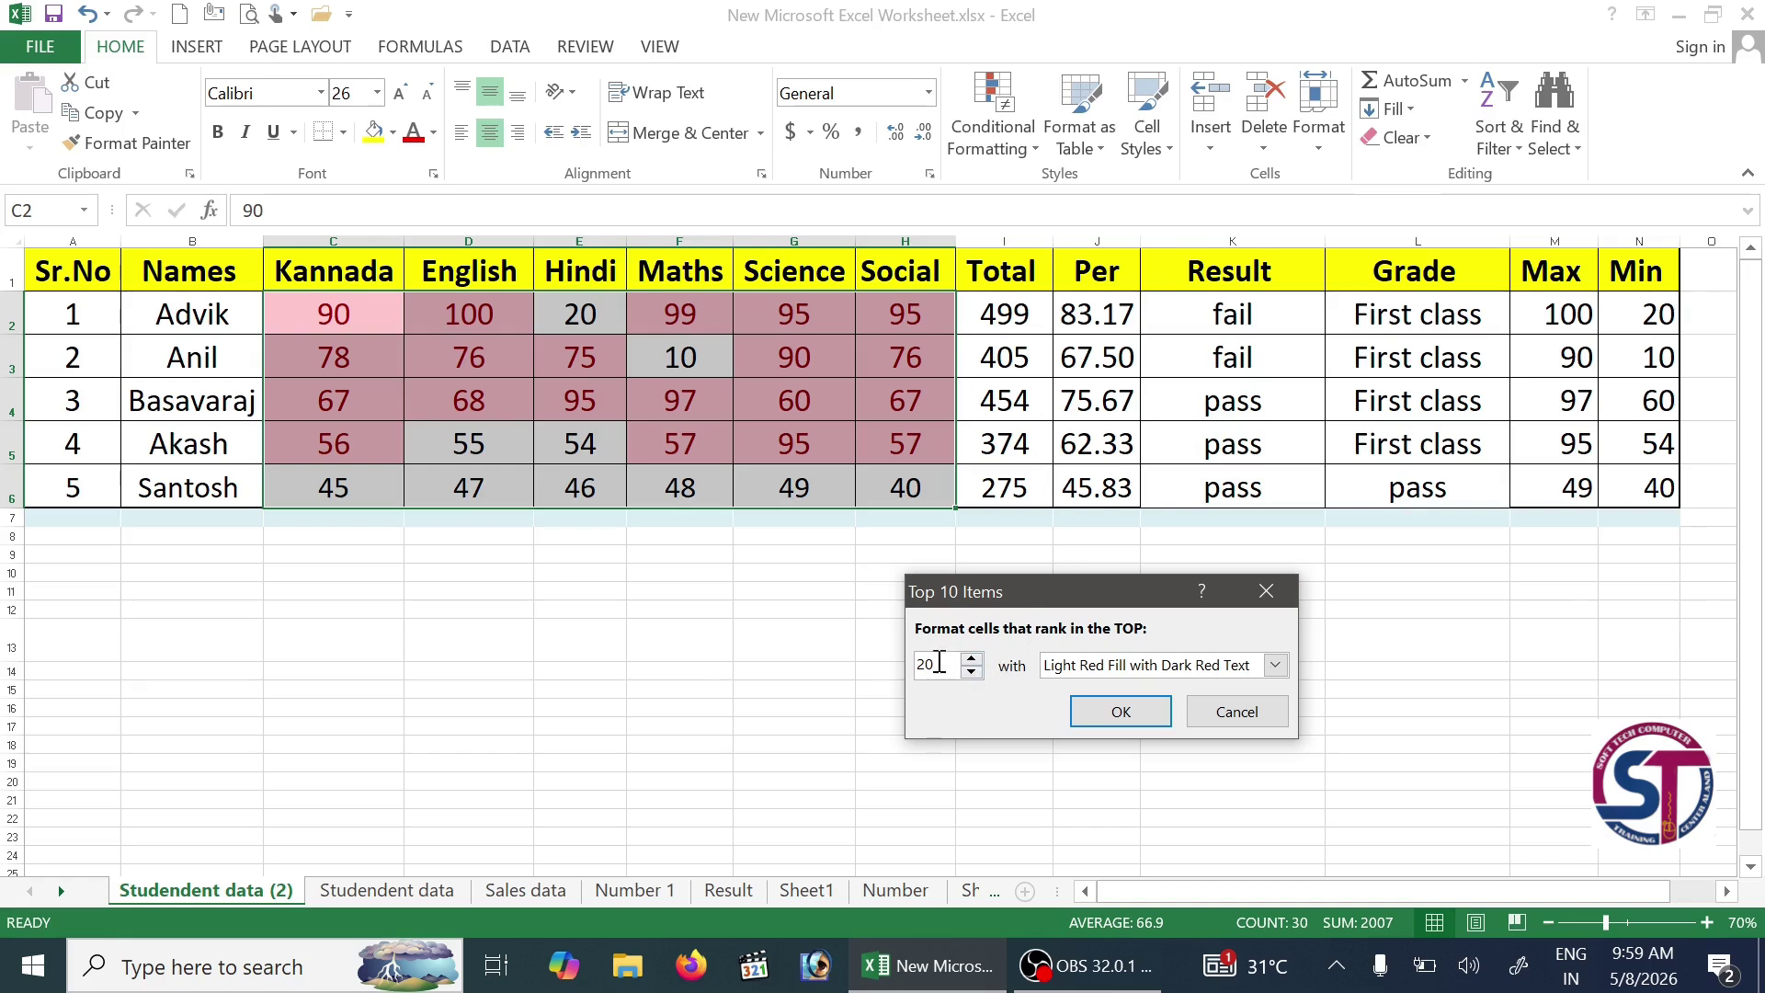
{"action": "left_click_drag", "start_coordinate": [938, 662], "coordinate": [877, 660]}
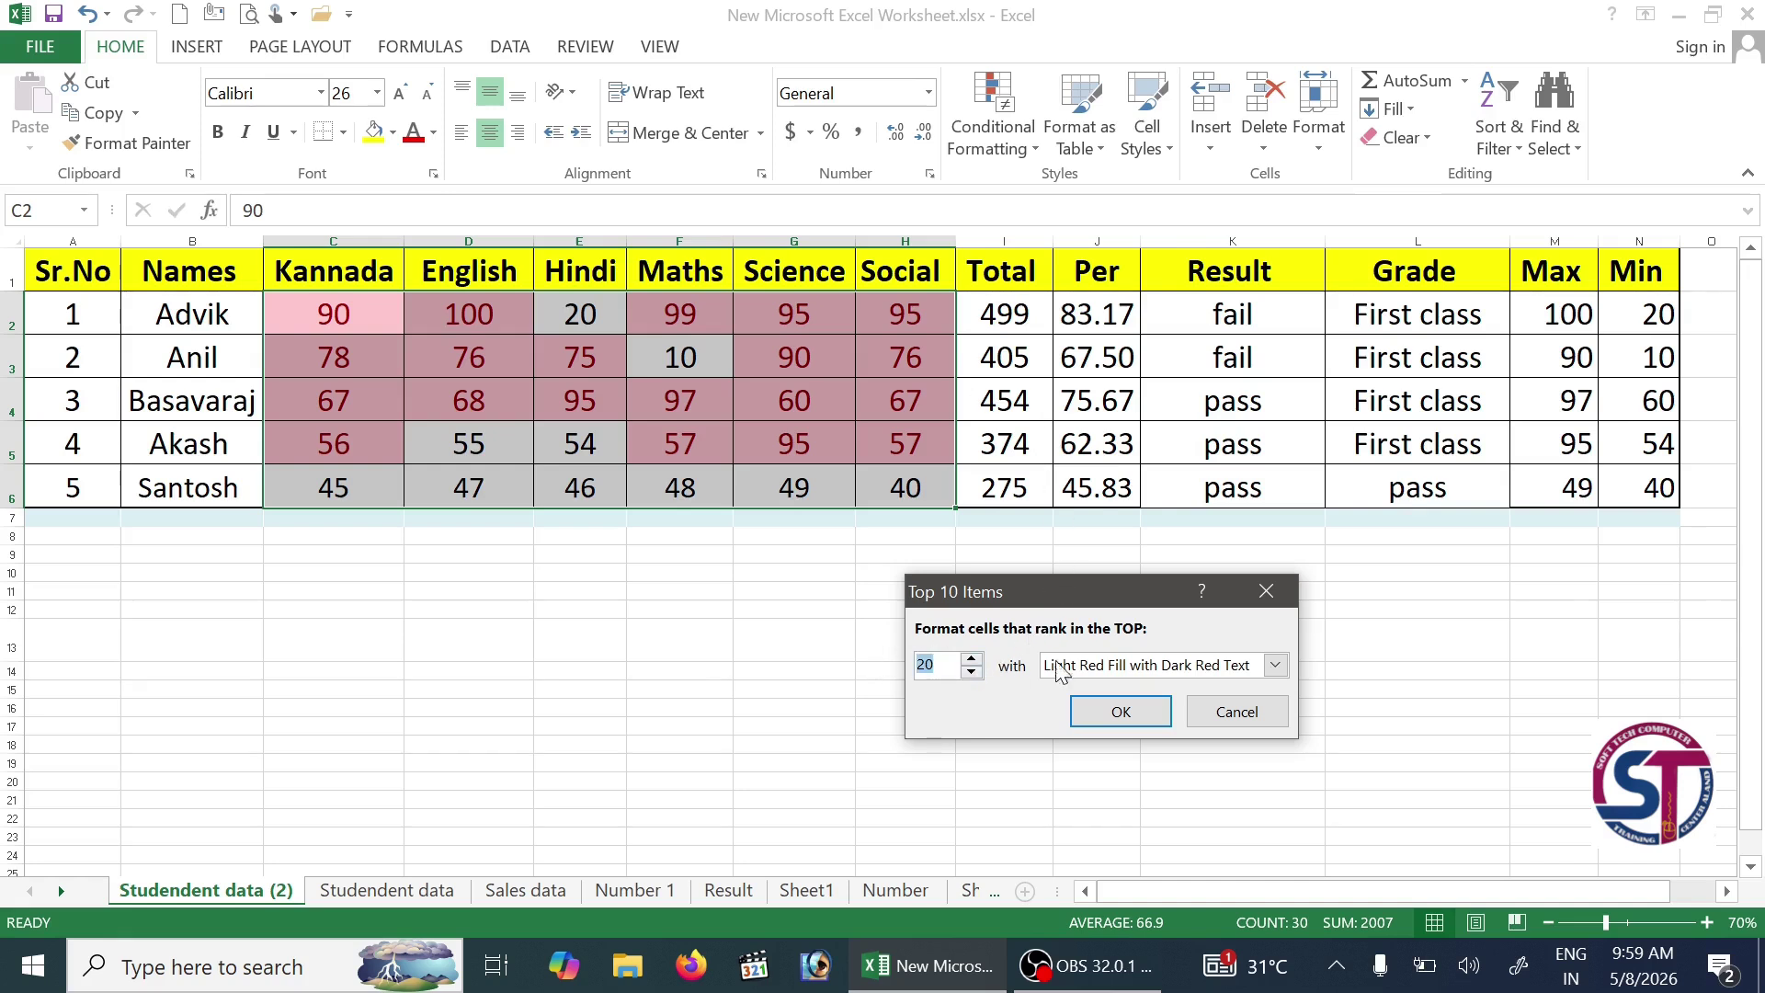
{"action": "left_click", "coordinate": [1277, 715]}
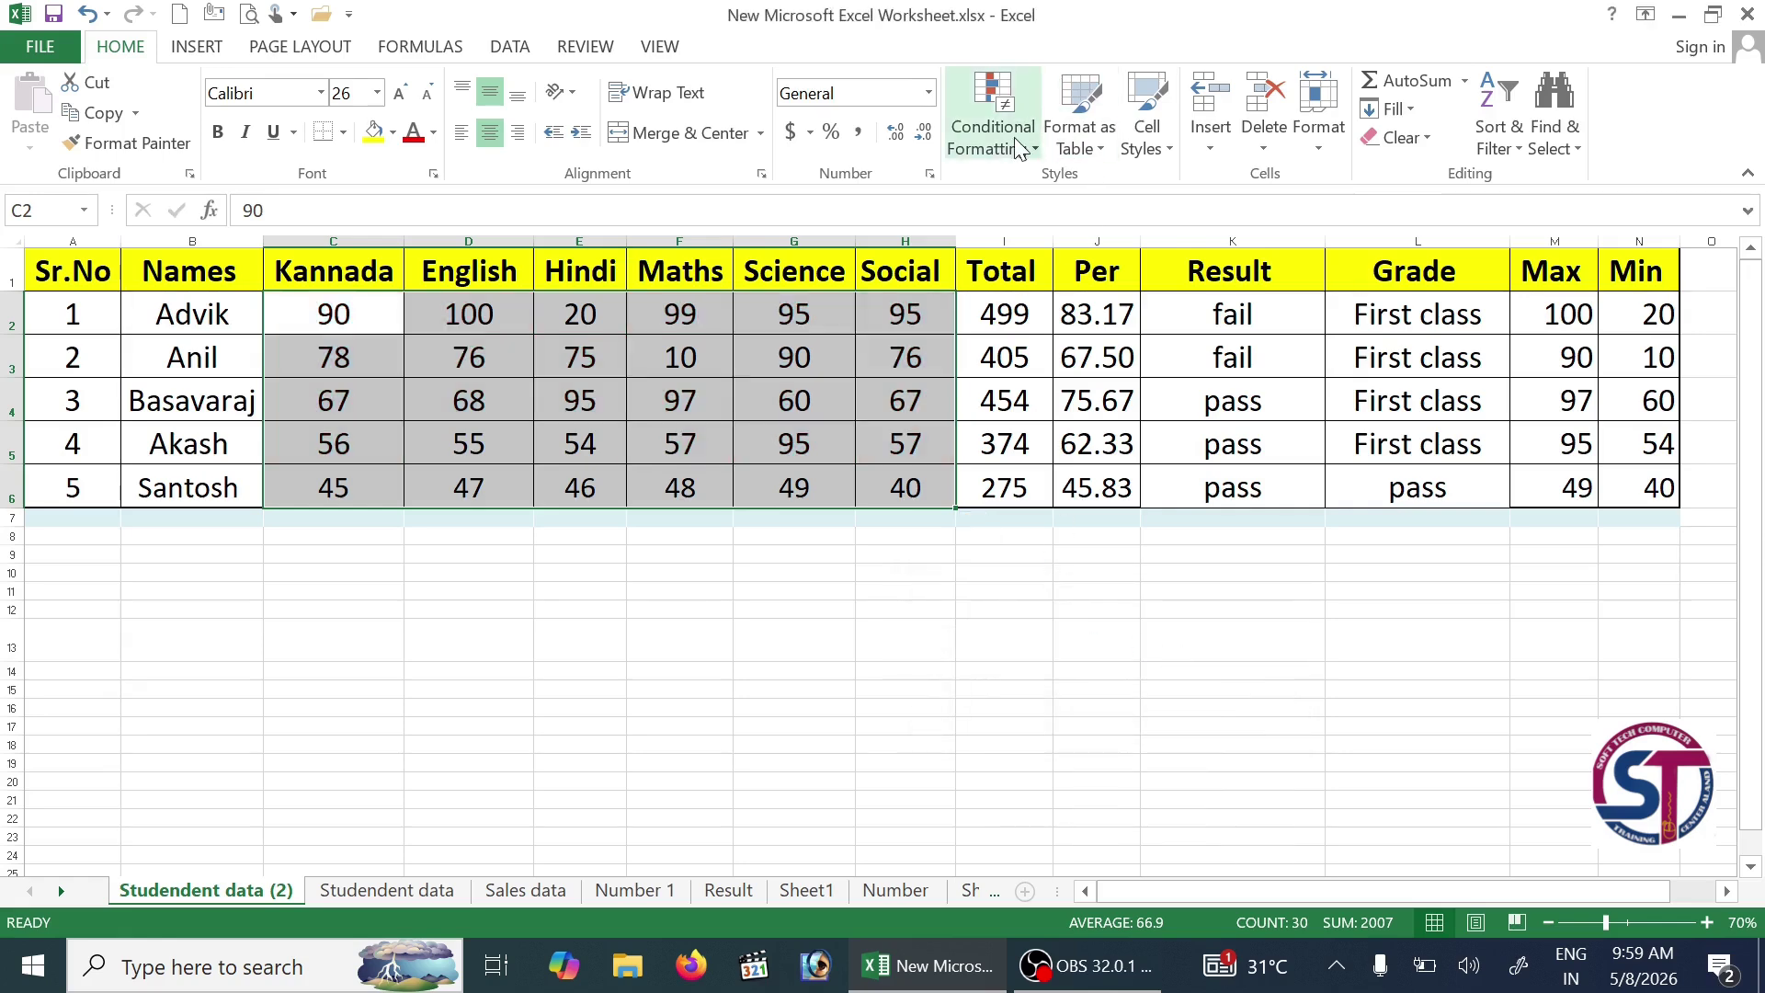
Step: Preview the Top 10% rule at 10 percent on the marks in C2:H6, and discard it
{"action": "left_click", "coordinate": [1026, 156]}
{"action": "mouse_move", "coordinate": [1072, 244]}
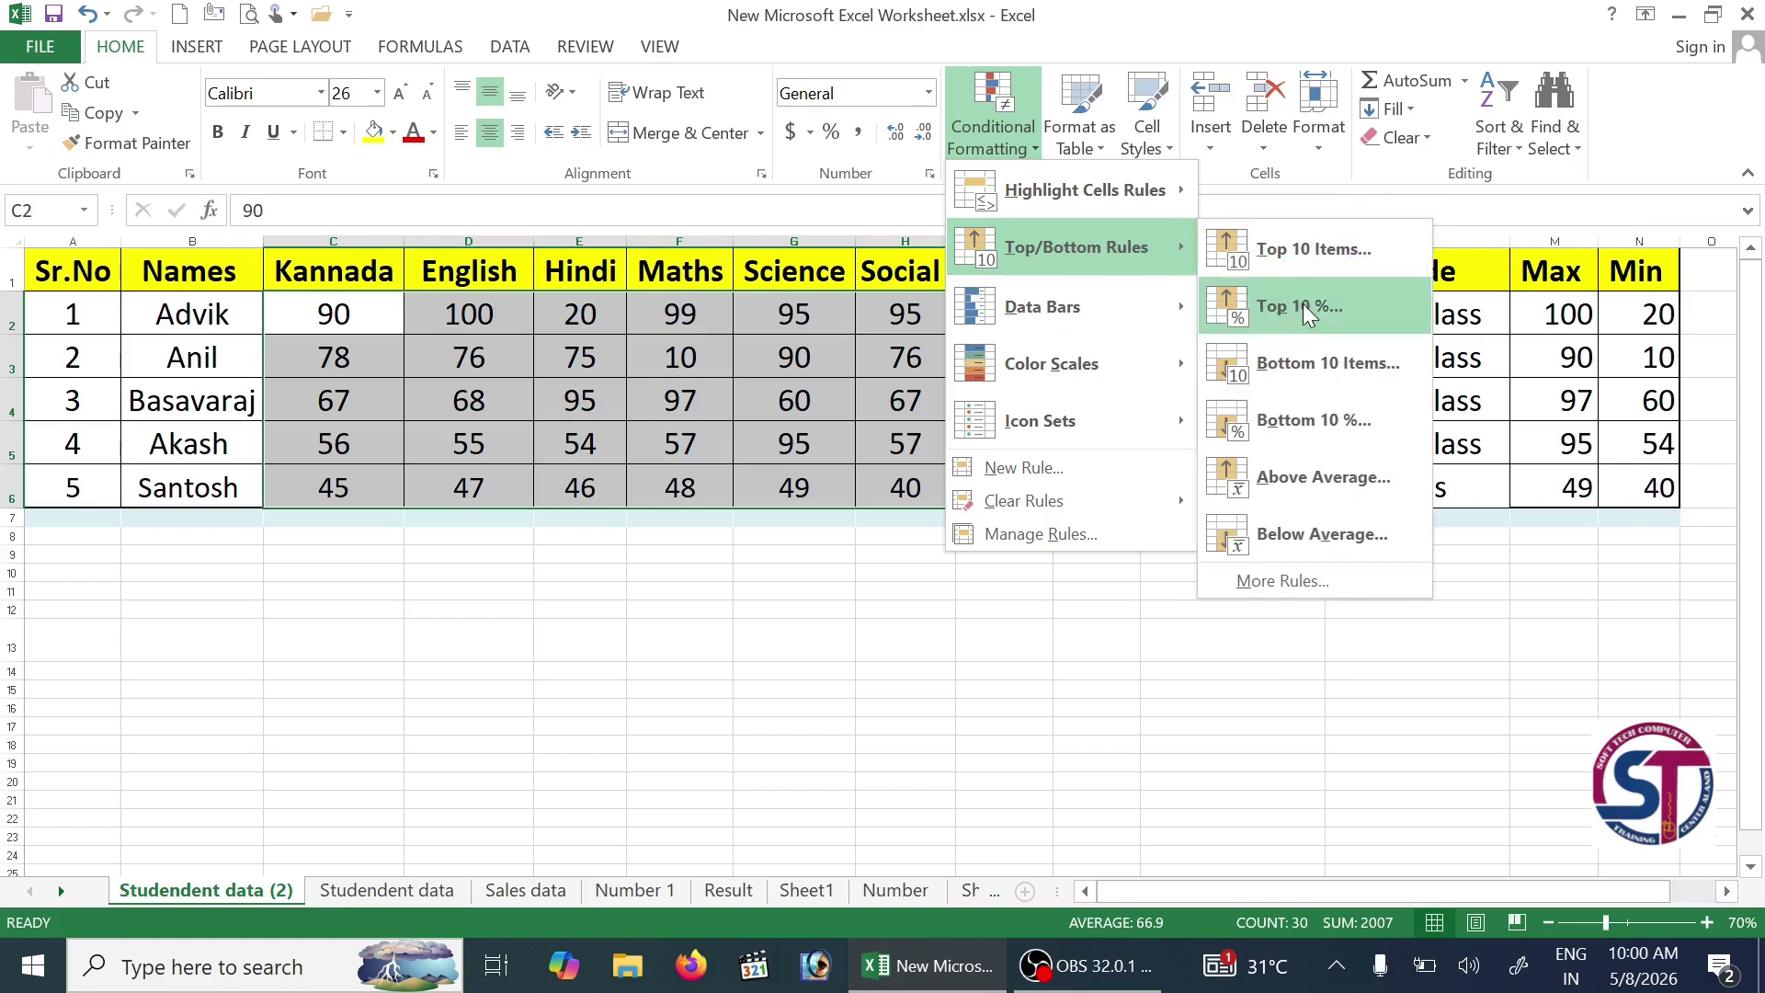
{"action": "left_click", "coordinate": [1172, 11]}
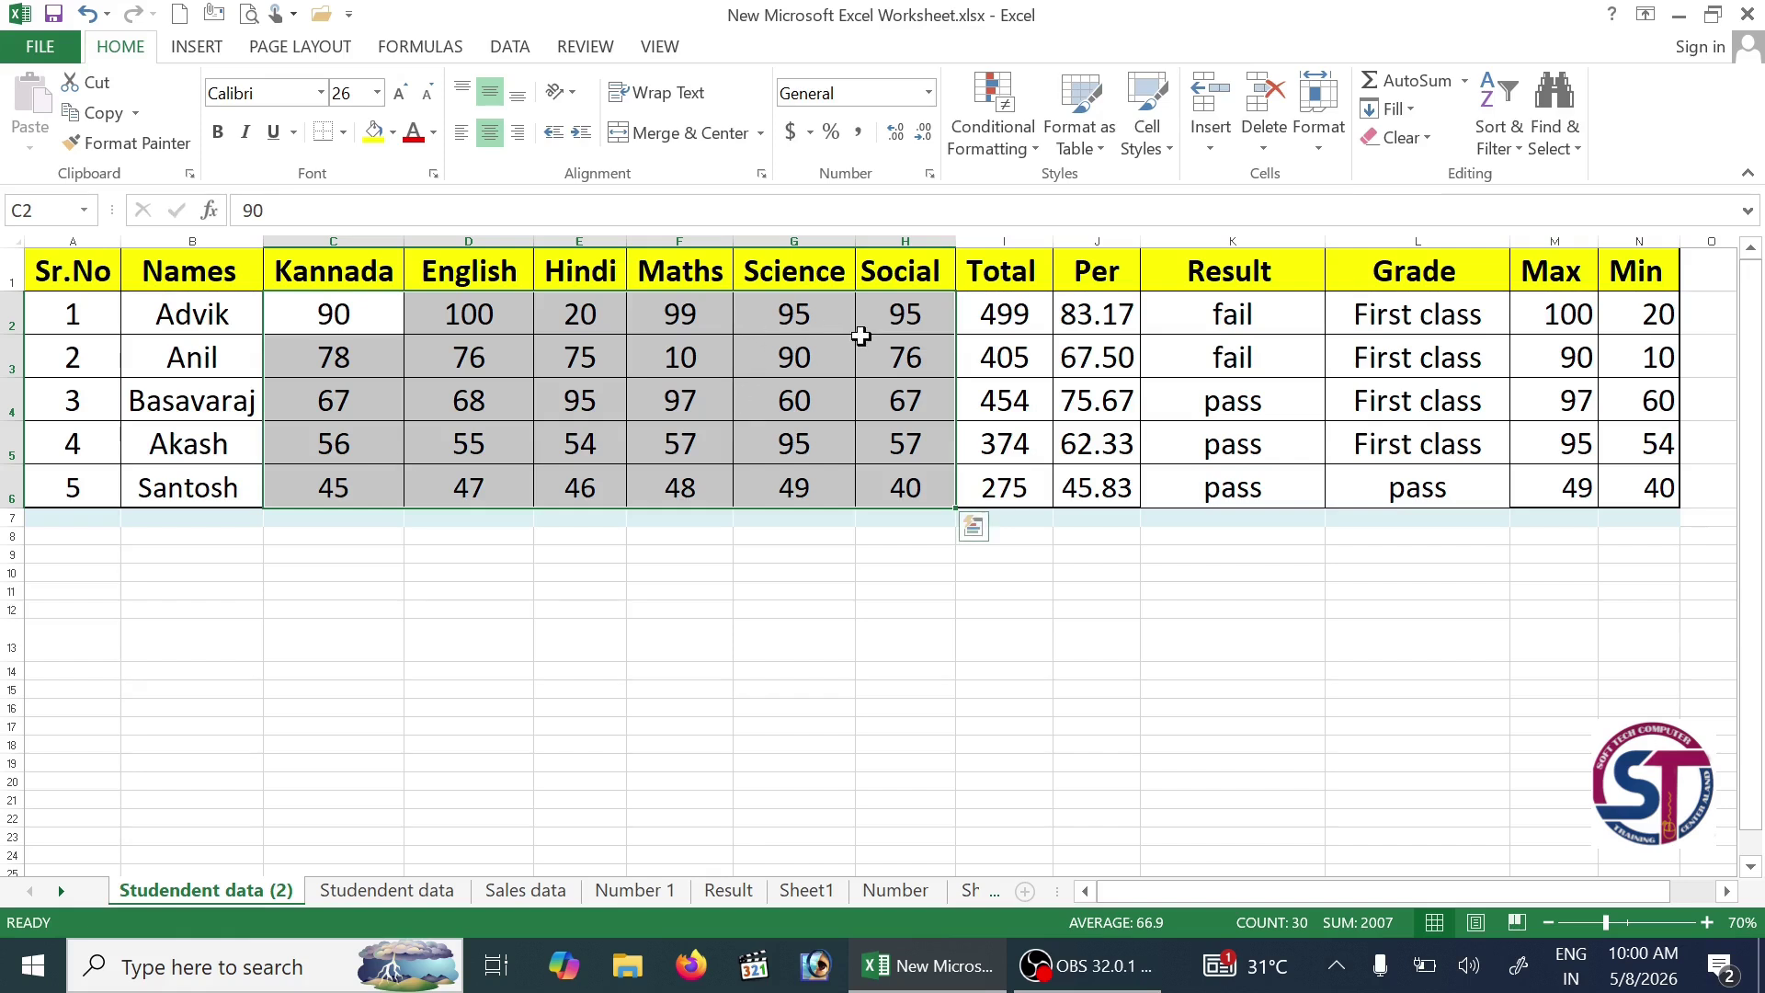
{"action": "left_click", "coordinate": [993, 133]}
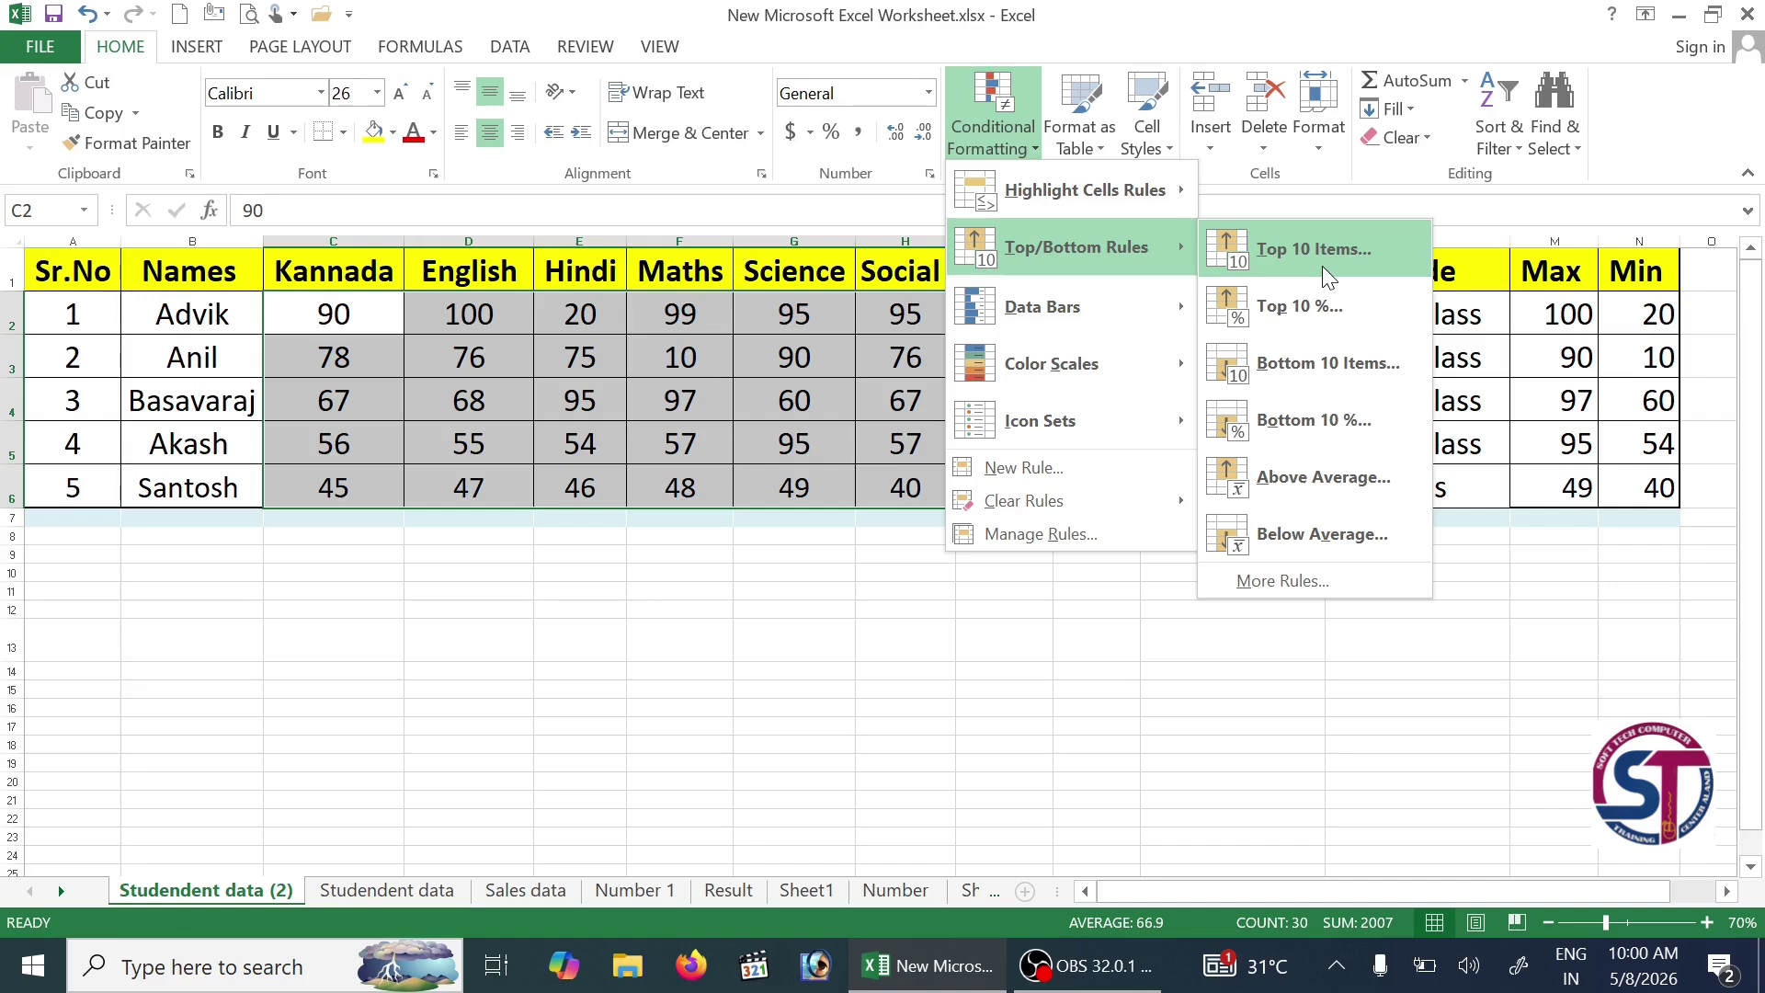
{"action": "left_click", "coordinate": [1338, 320]}
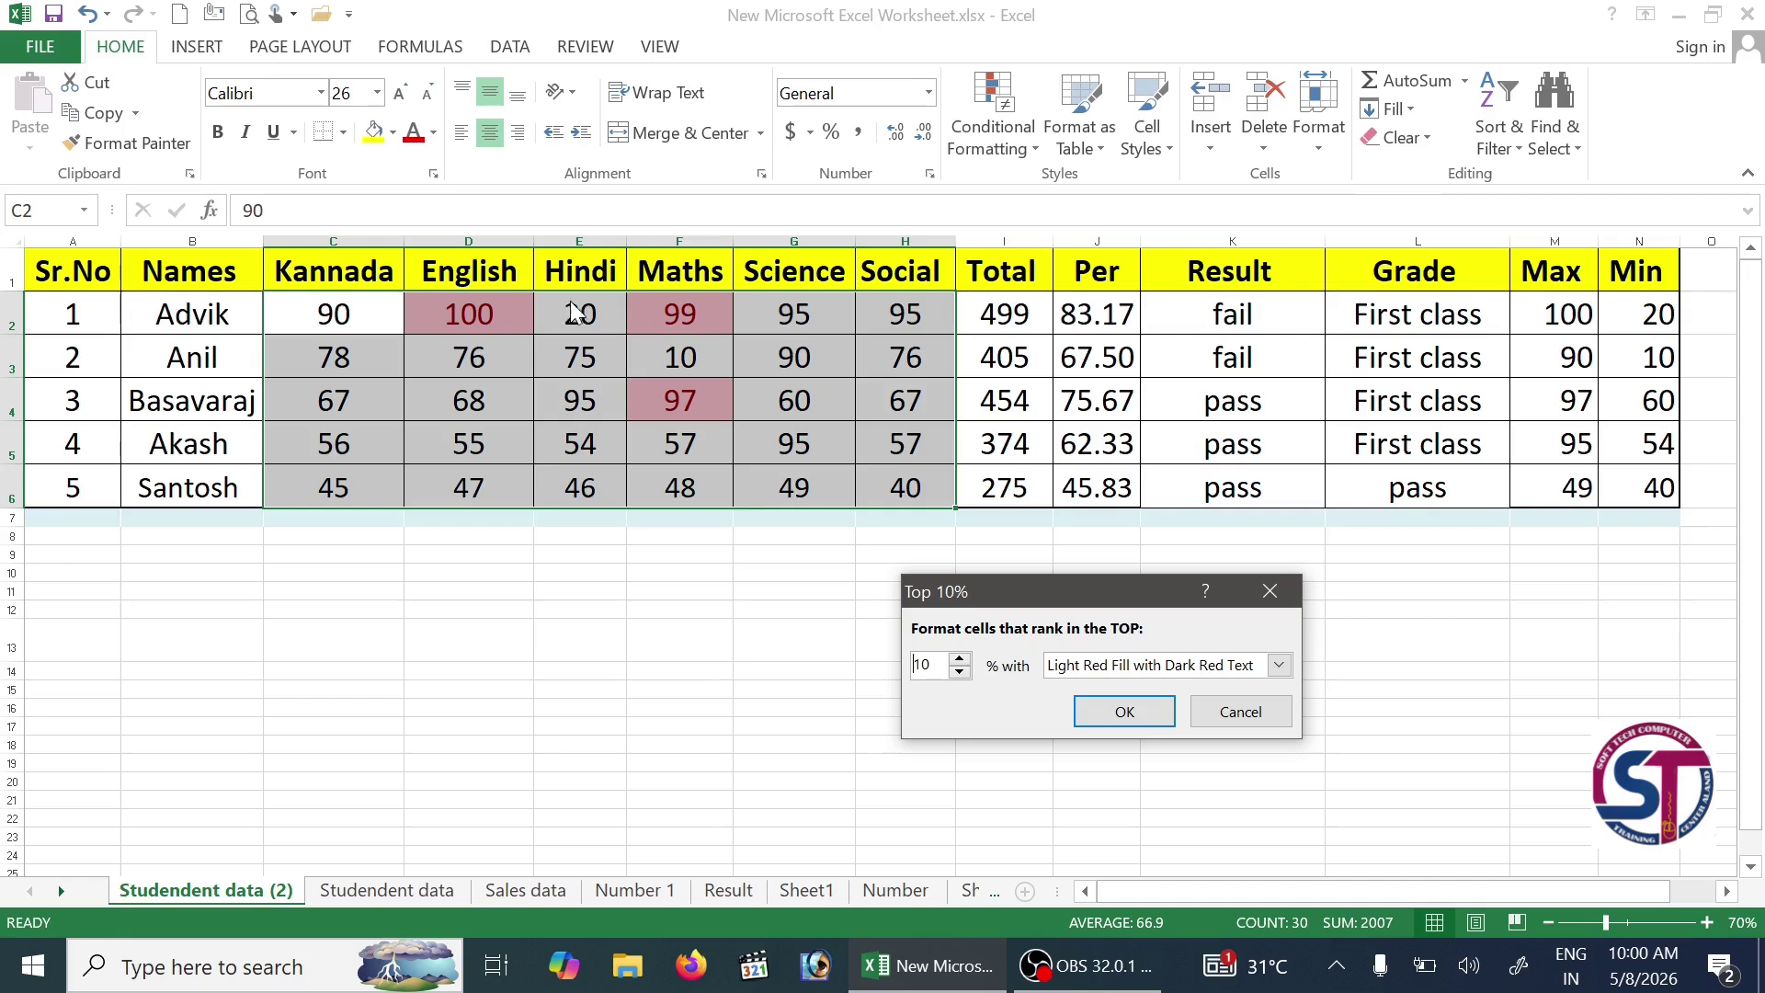
{"action": "left_click", "coordinate": [1239, 711]}
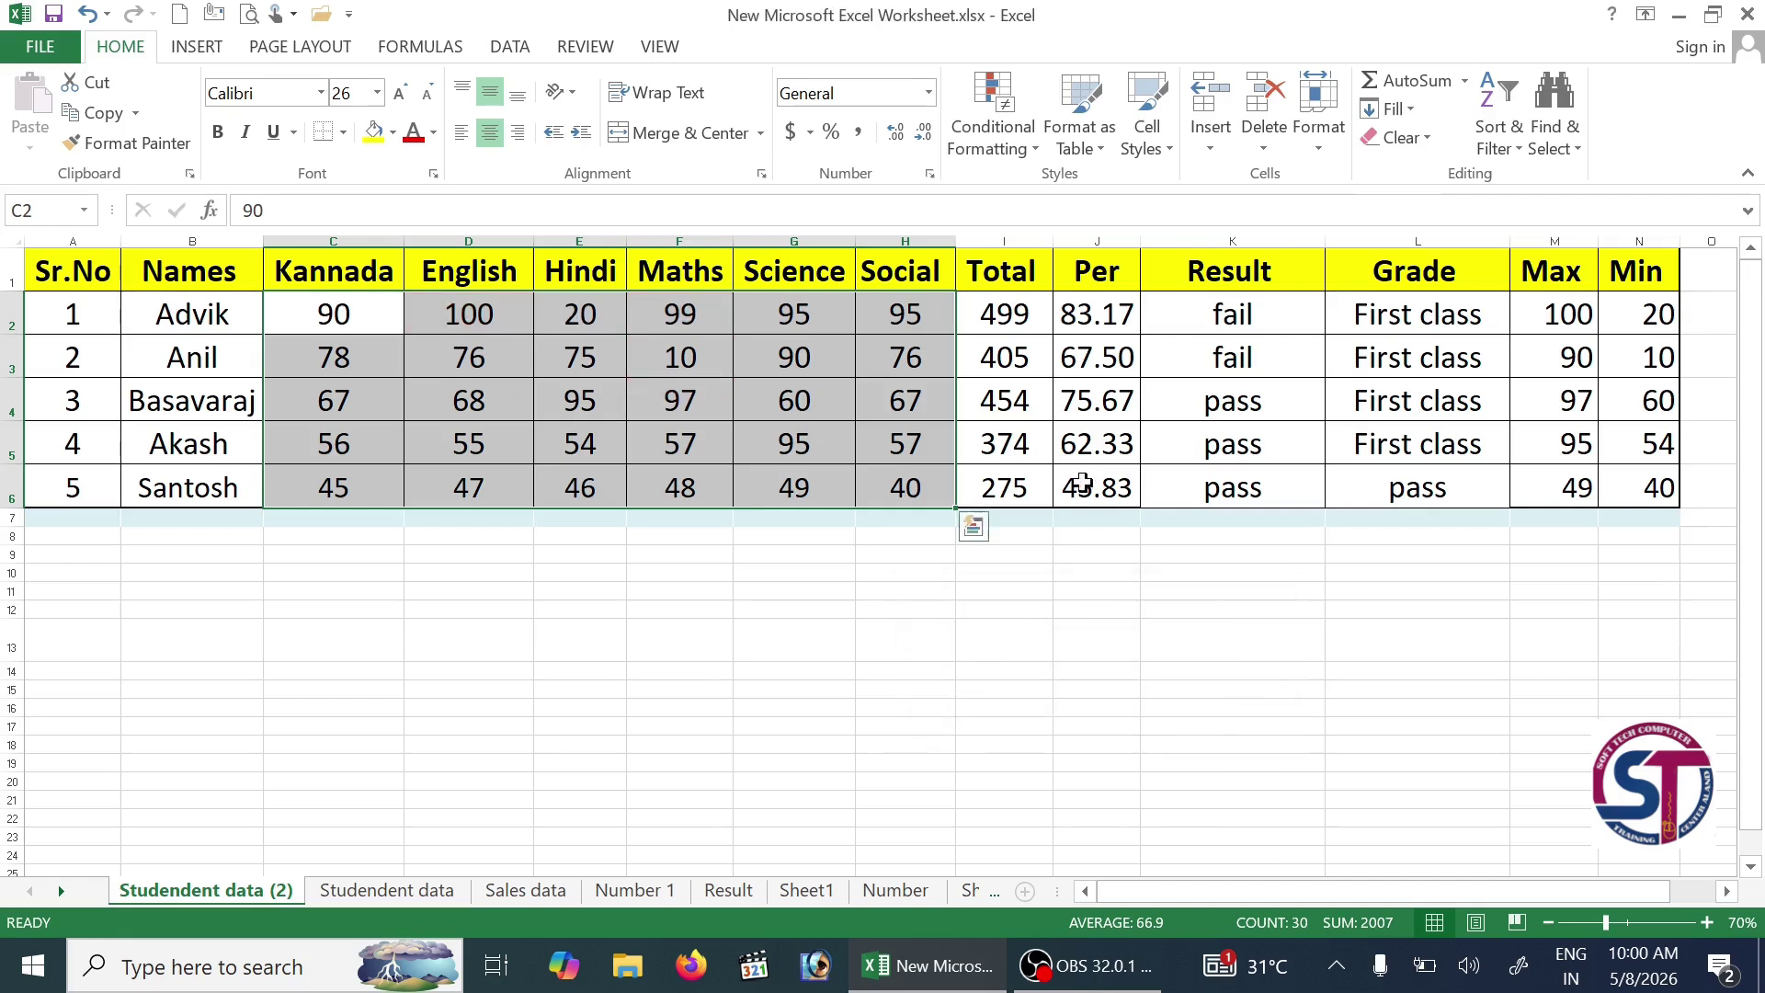
Step: Preview the Top 10% rule at 10 percent on only the Kannada and English marks in C2:D6, and discard it
{"action": "left_click", "coordinate": [633, 557]}
{"action": "left_click_drag", "start_coordinate": [362, 318], "coordinate": [500, 488]}
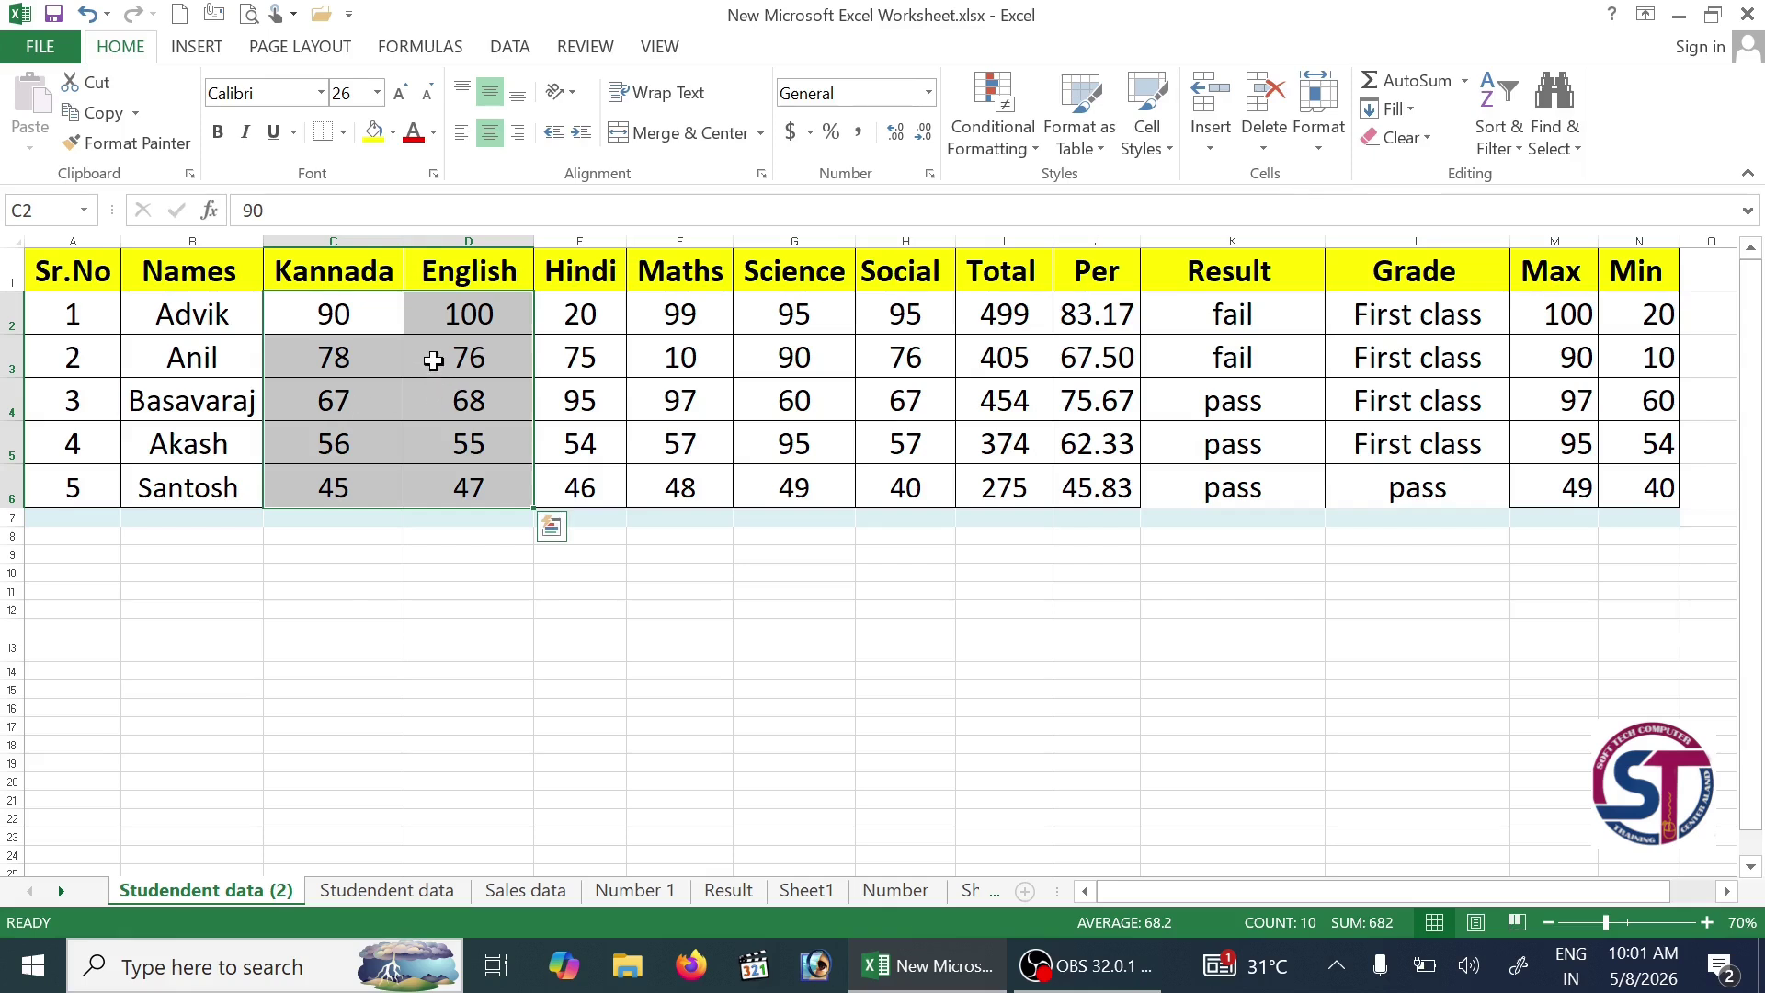
{"action": "left_click", "coordinate": [1009, 135]}
{"action": "mouse_move", "coordinate": [1034, 195]}
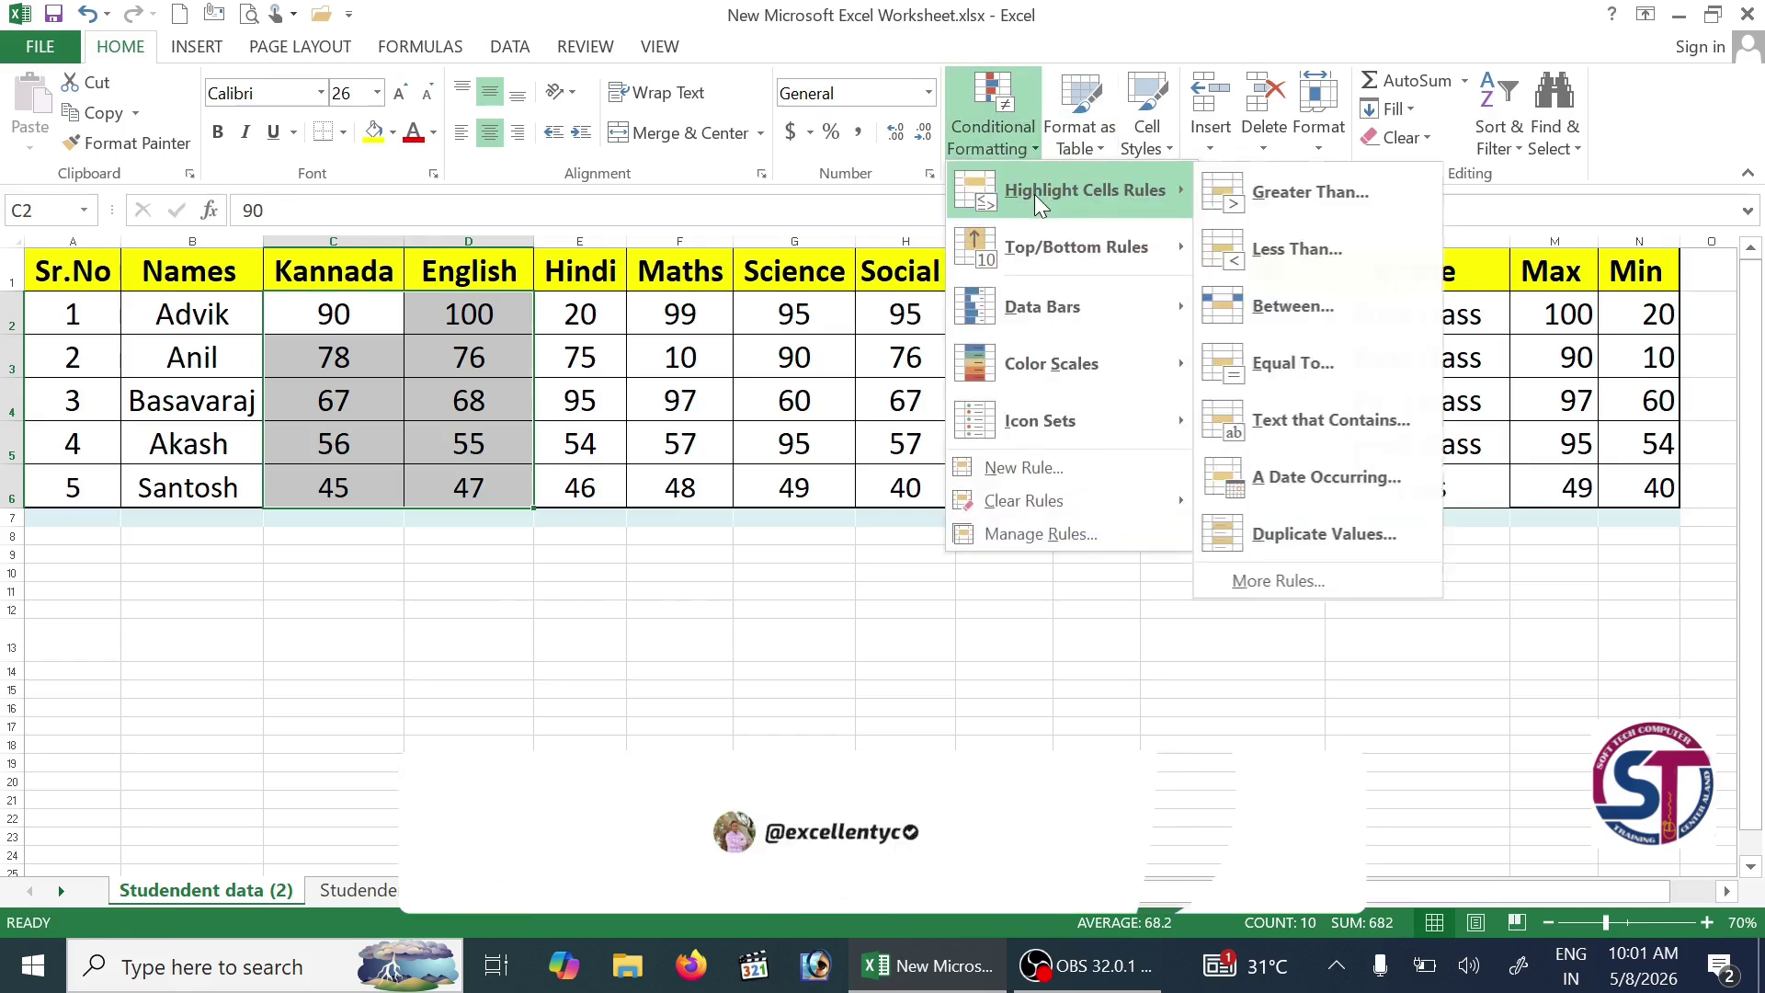
{"action": "left_click", "coordinate": [1305, 311]}
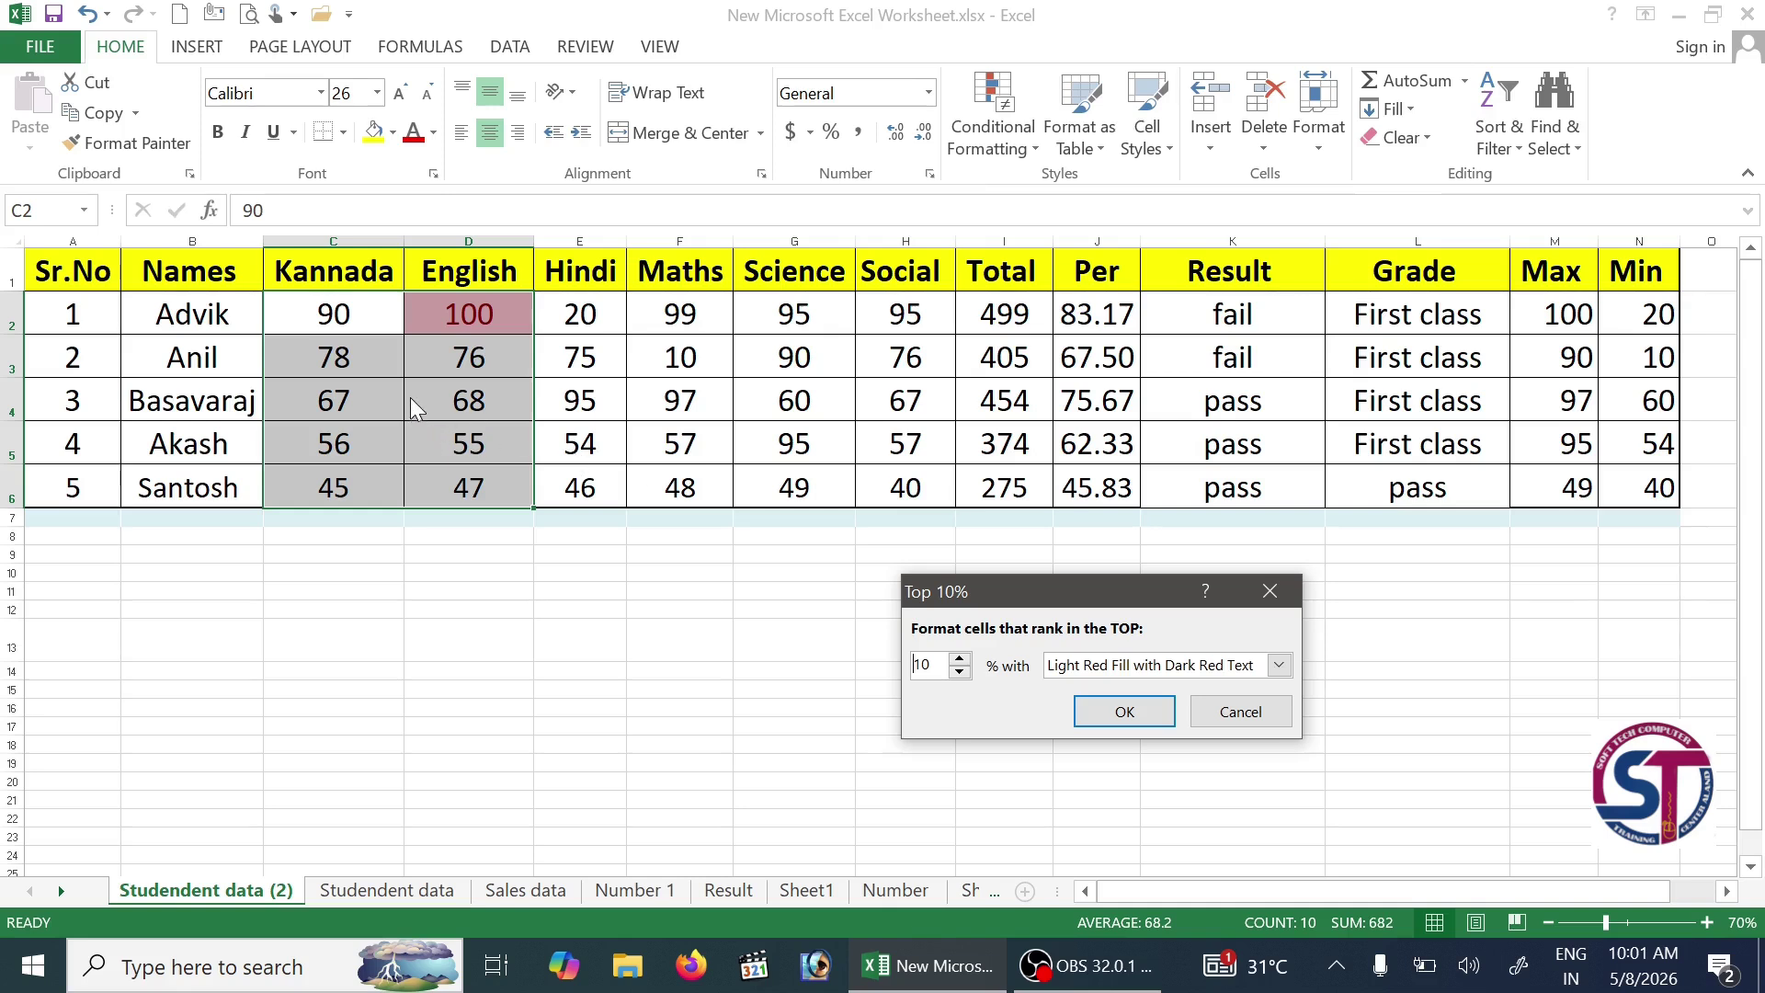
{"action": "left_click", "coordinate": [1216, 706]}
Step: Preview the Bottom 10 Items rule on the marks in C2:H6 with ranks 10, 5 and 2, and discard it
{"action": "left_click_drag", "start_coordinate": [350, 310], "coordinate": [905, 492]}
{"action": "left_click", "coordinate": [1026, 92]}
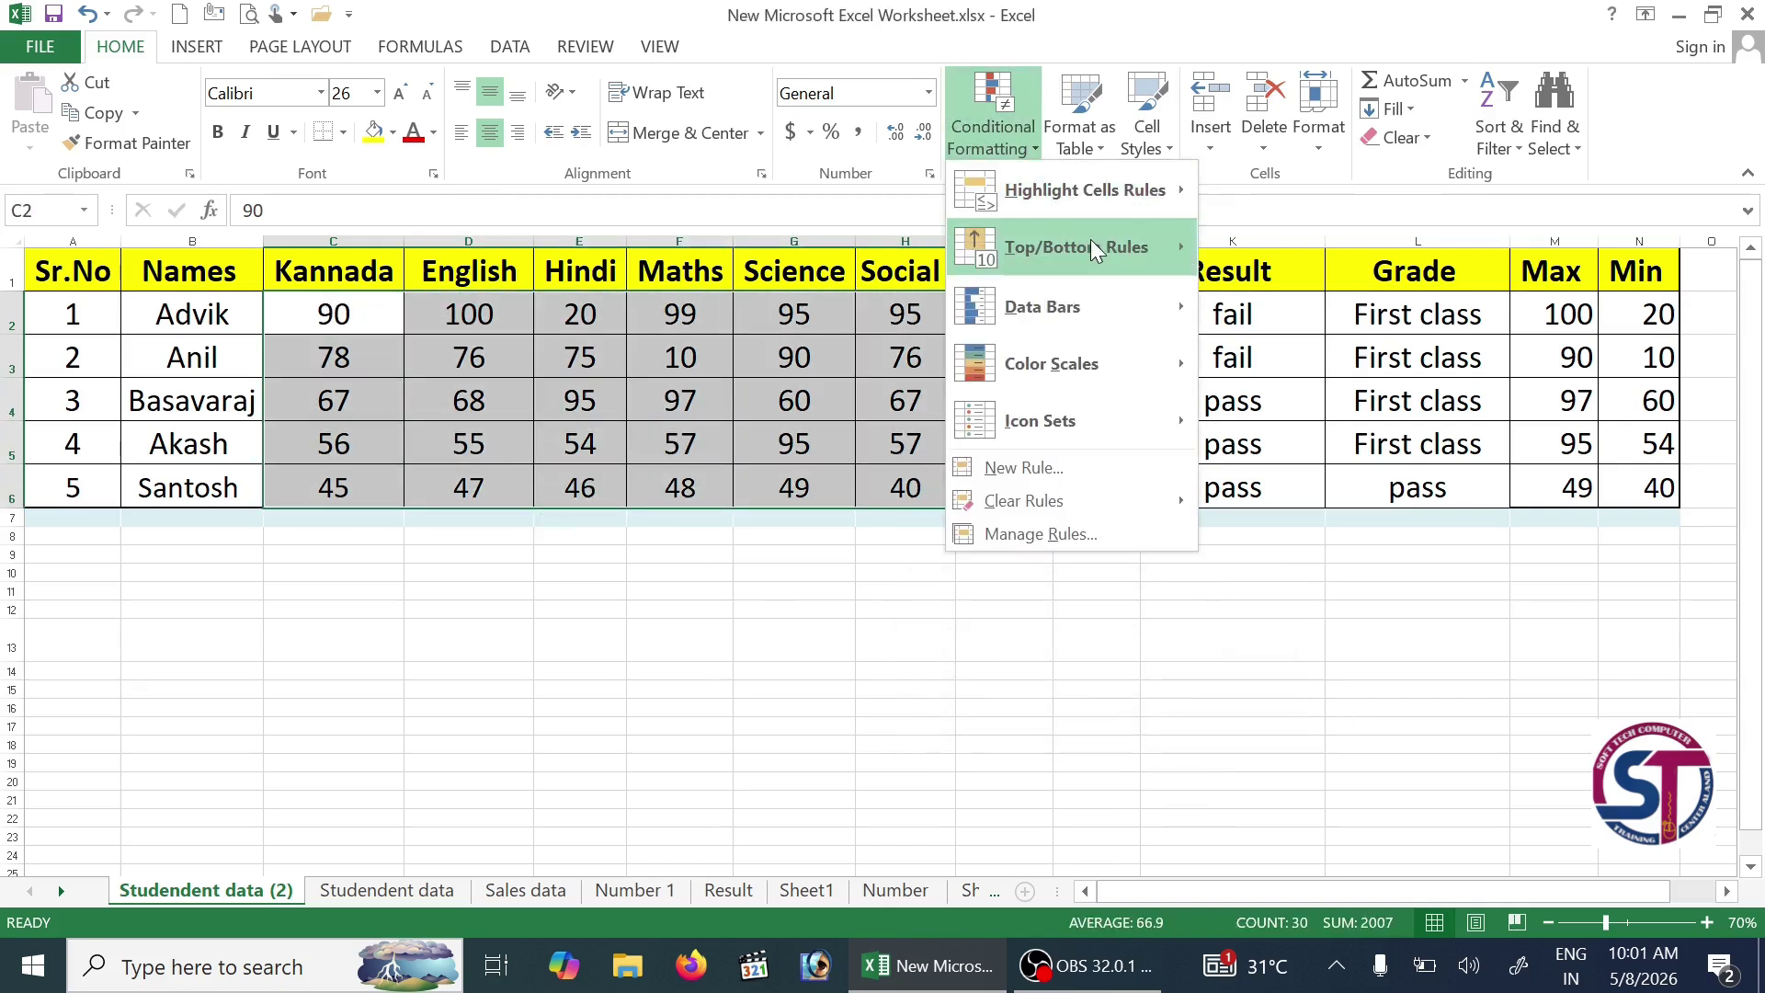
{"action": "mouse_move", "coordinate": [1145, 253]}
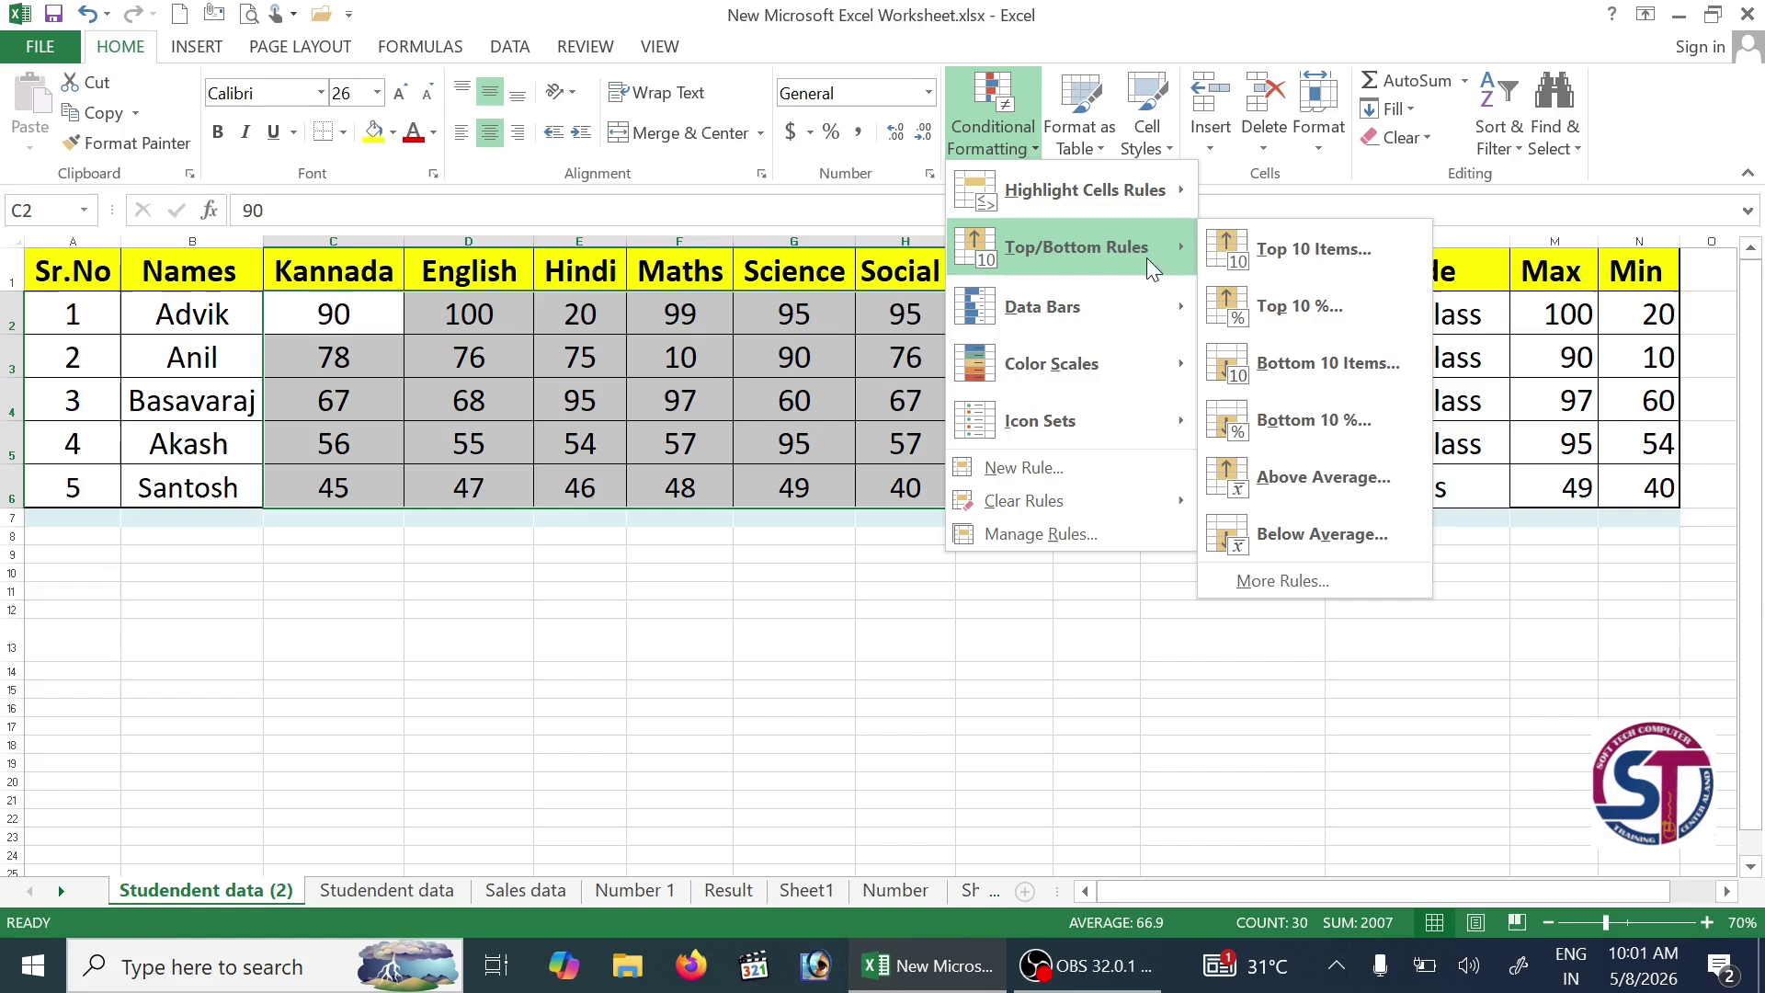
{"action": "left_click", "coordinate": [1370, 364]}
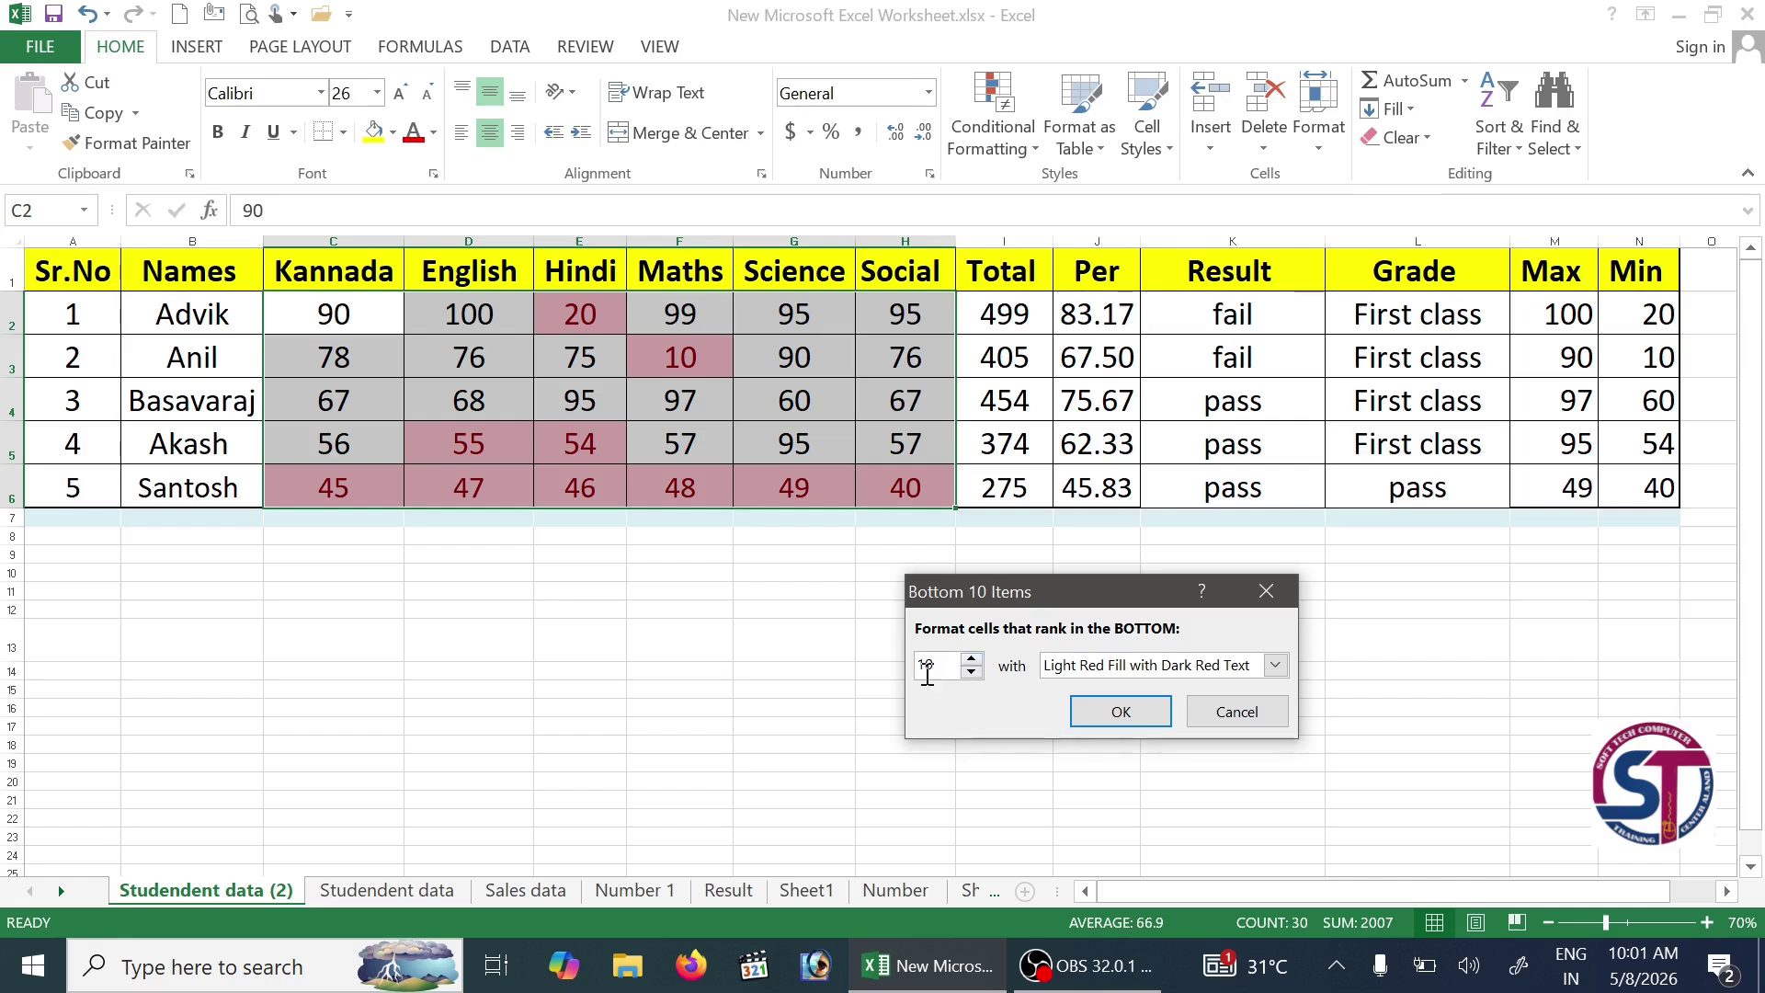
{"action": "left_click_drag", "start_coordinate": [939, 666], "coordinate": [855, 669]}
{"action": "type", "text": "5"}
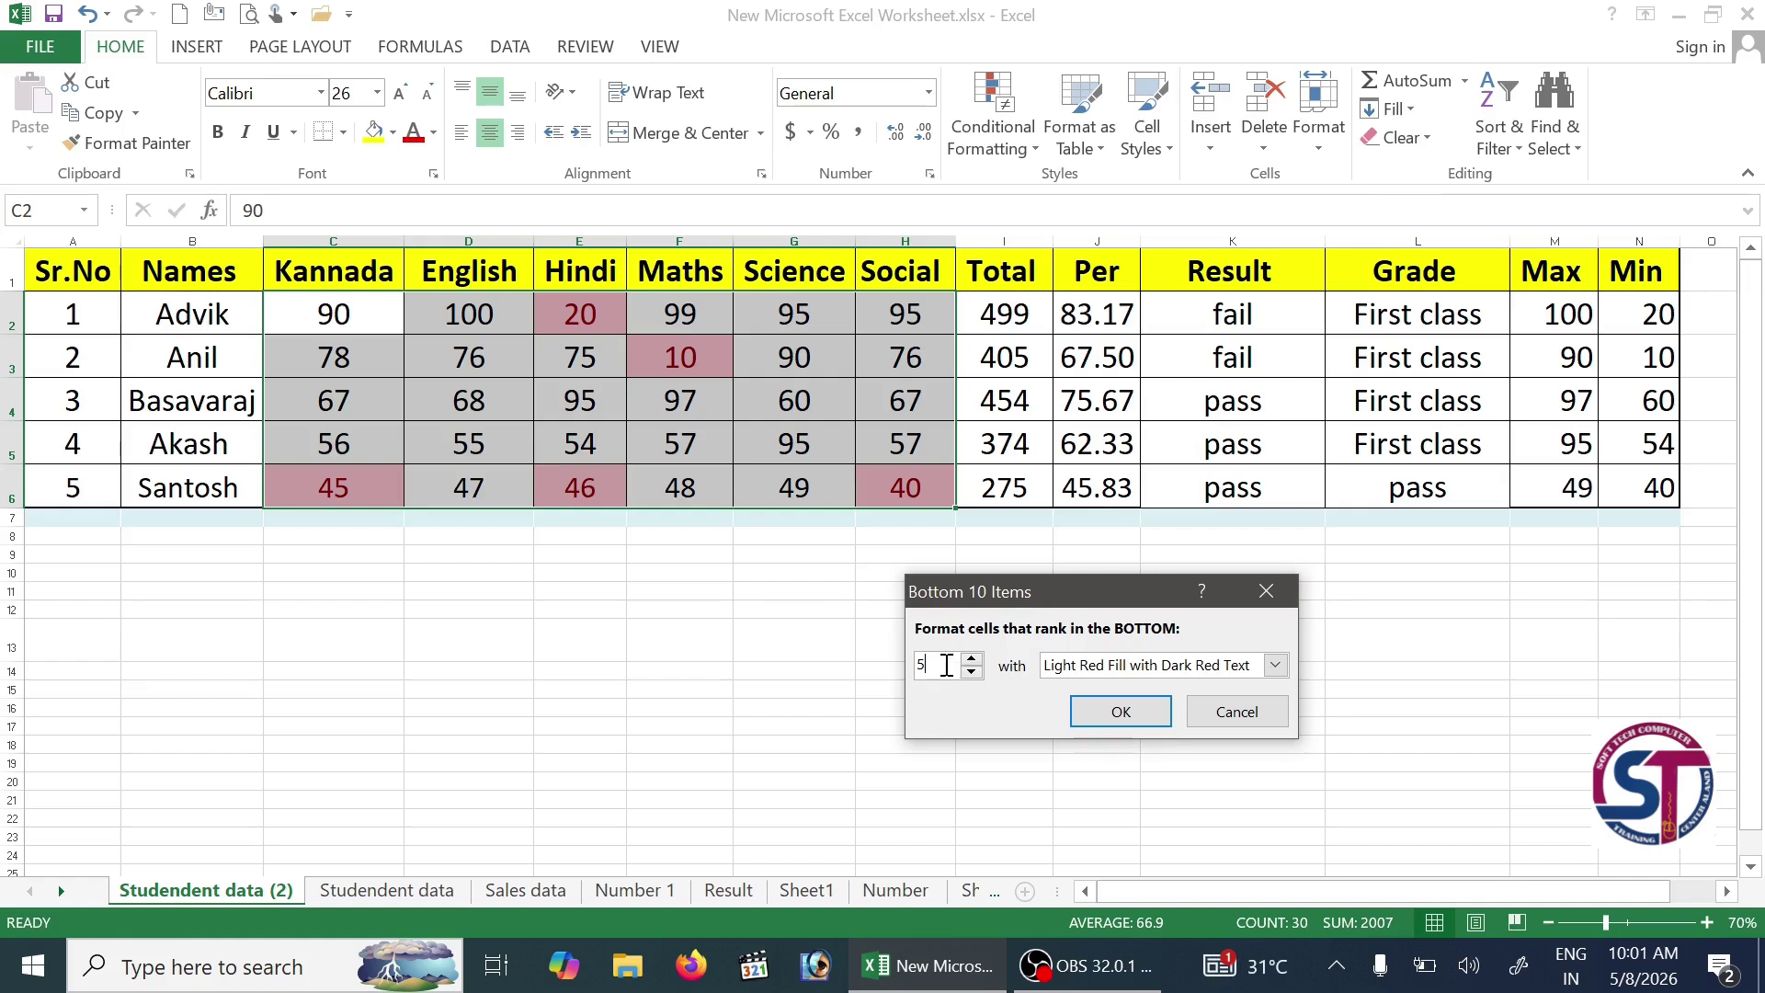
{"action": "type", "text": "2"}
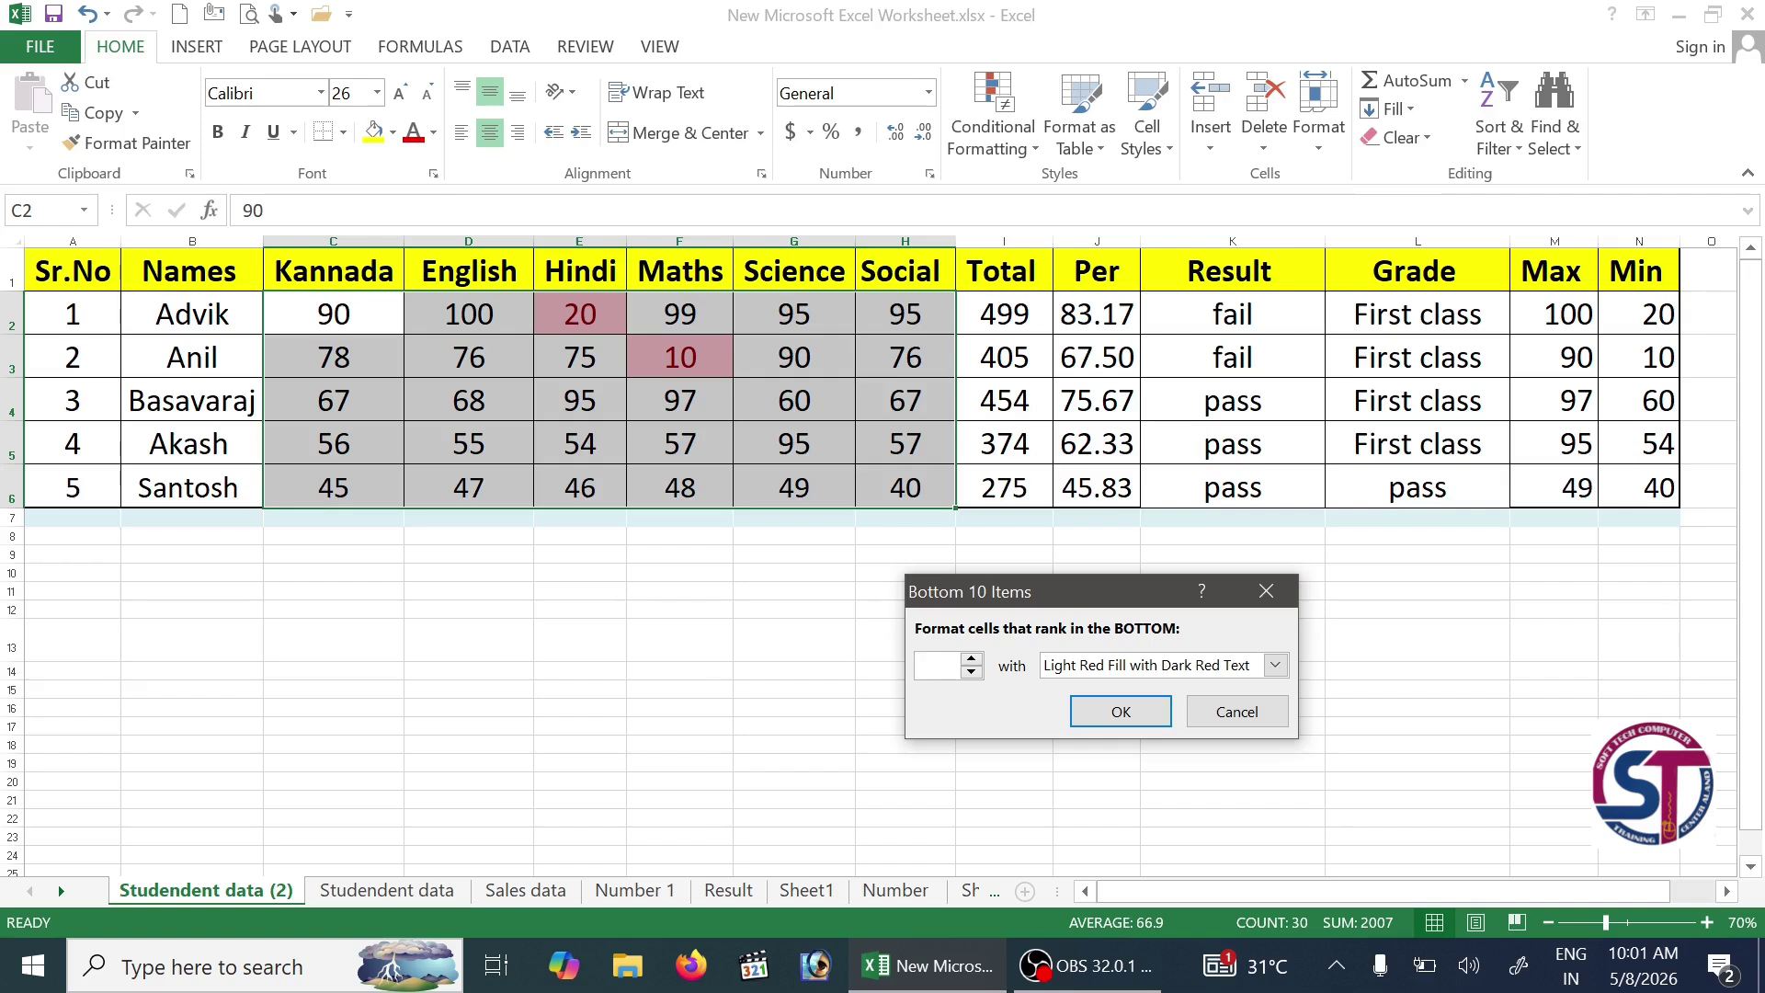
{"action": "left_click", "coordinate": [1236, 712]}
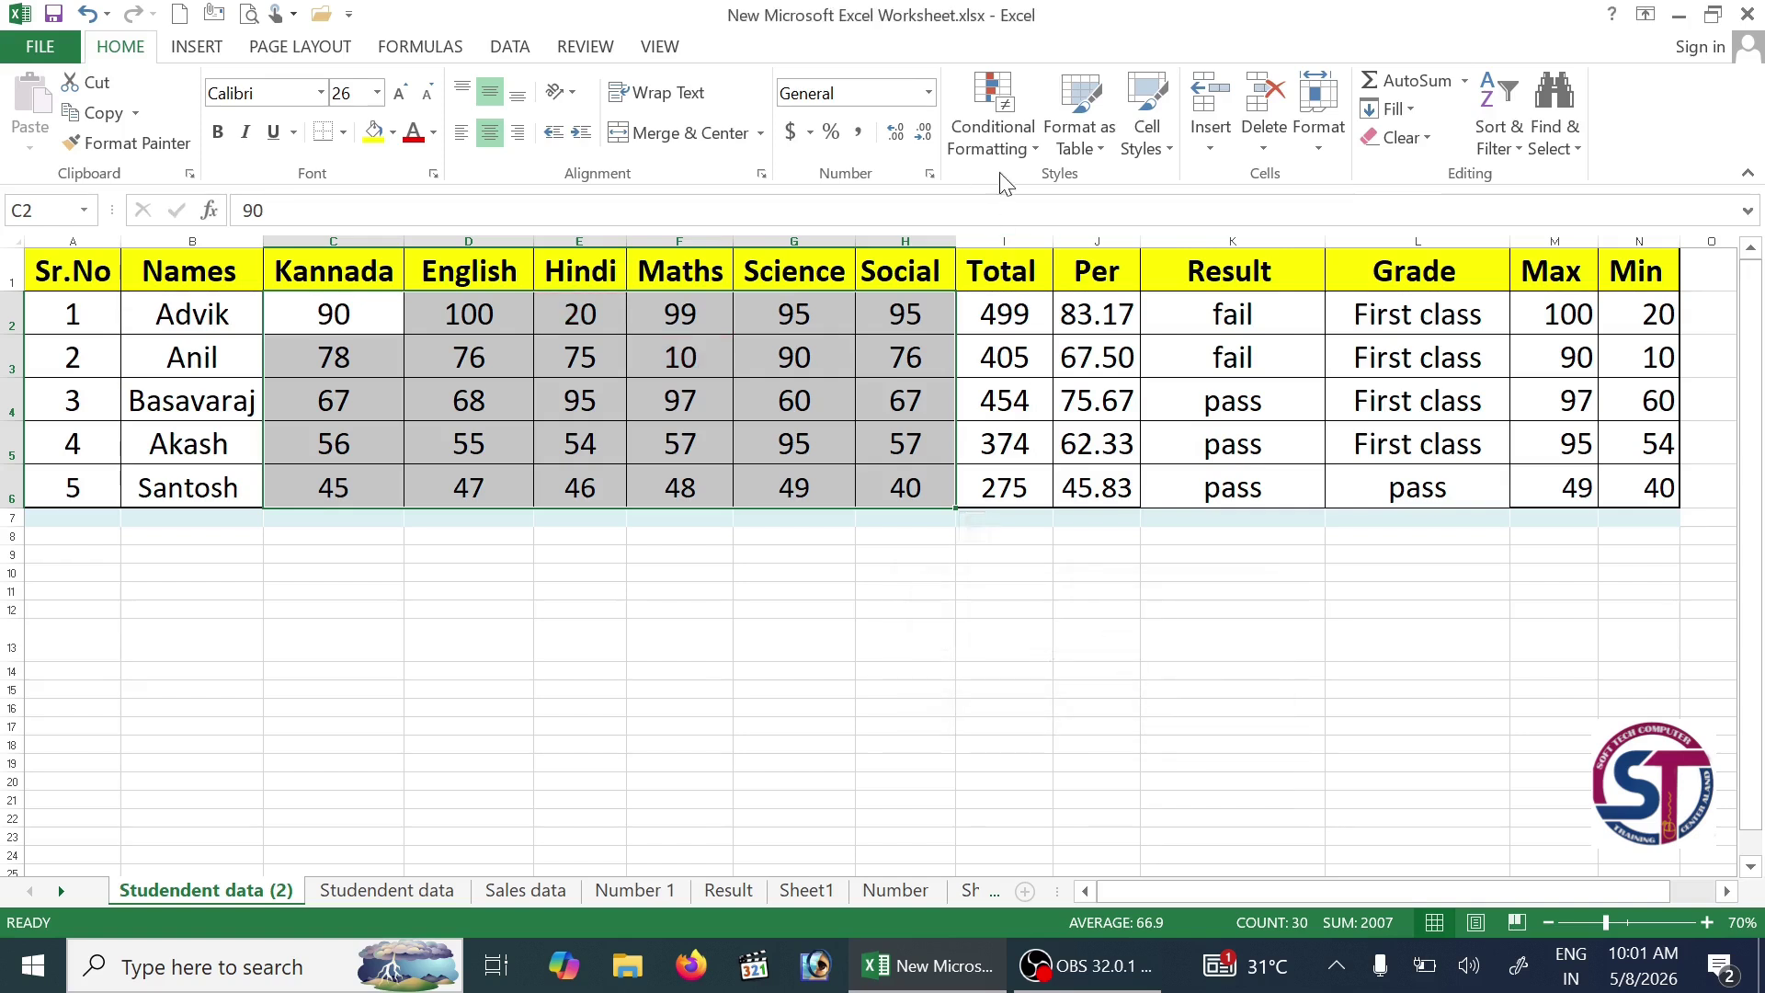
Step: Apply a Bottom 10% rule at 10 percent and an Above Average rule to C2:H6, both with Light Red Fill with Dark Red Text
{"action": "left_click", "coordinate": [1015, 147]}
{"action": "mouse_move", "coordinate": [1090, 248]}
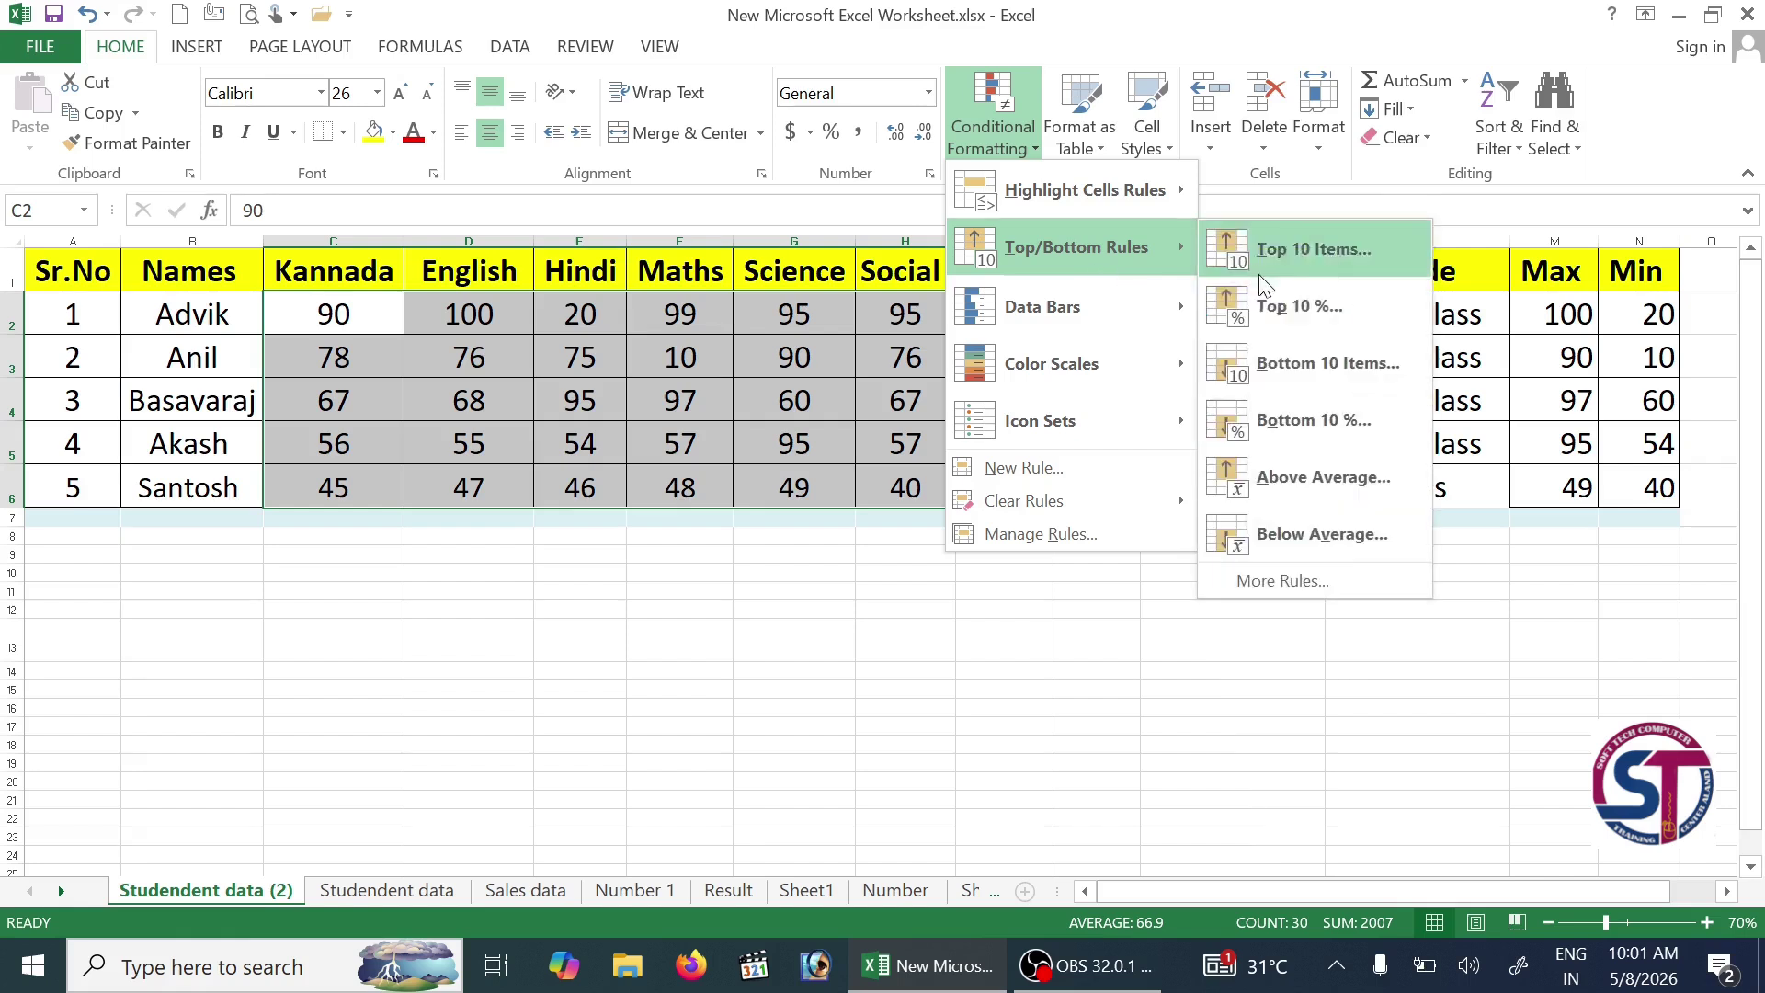
{"action": "left_click", "coordinate": [1309, 422]}
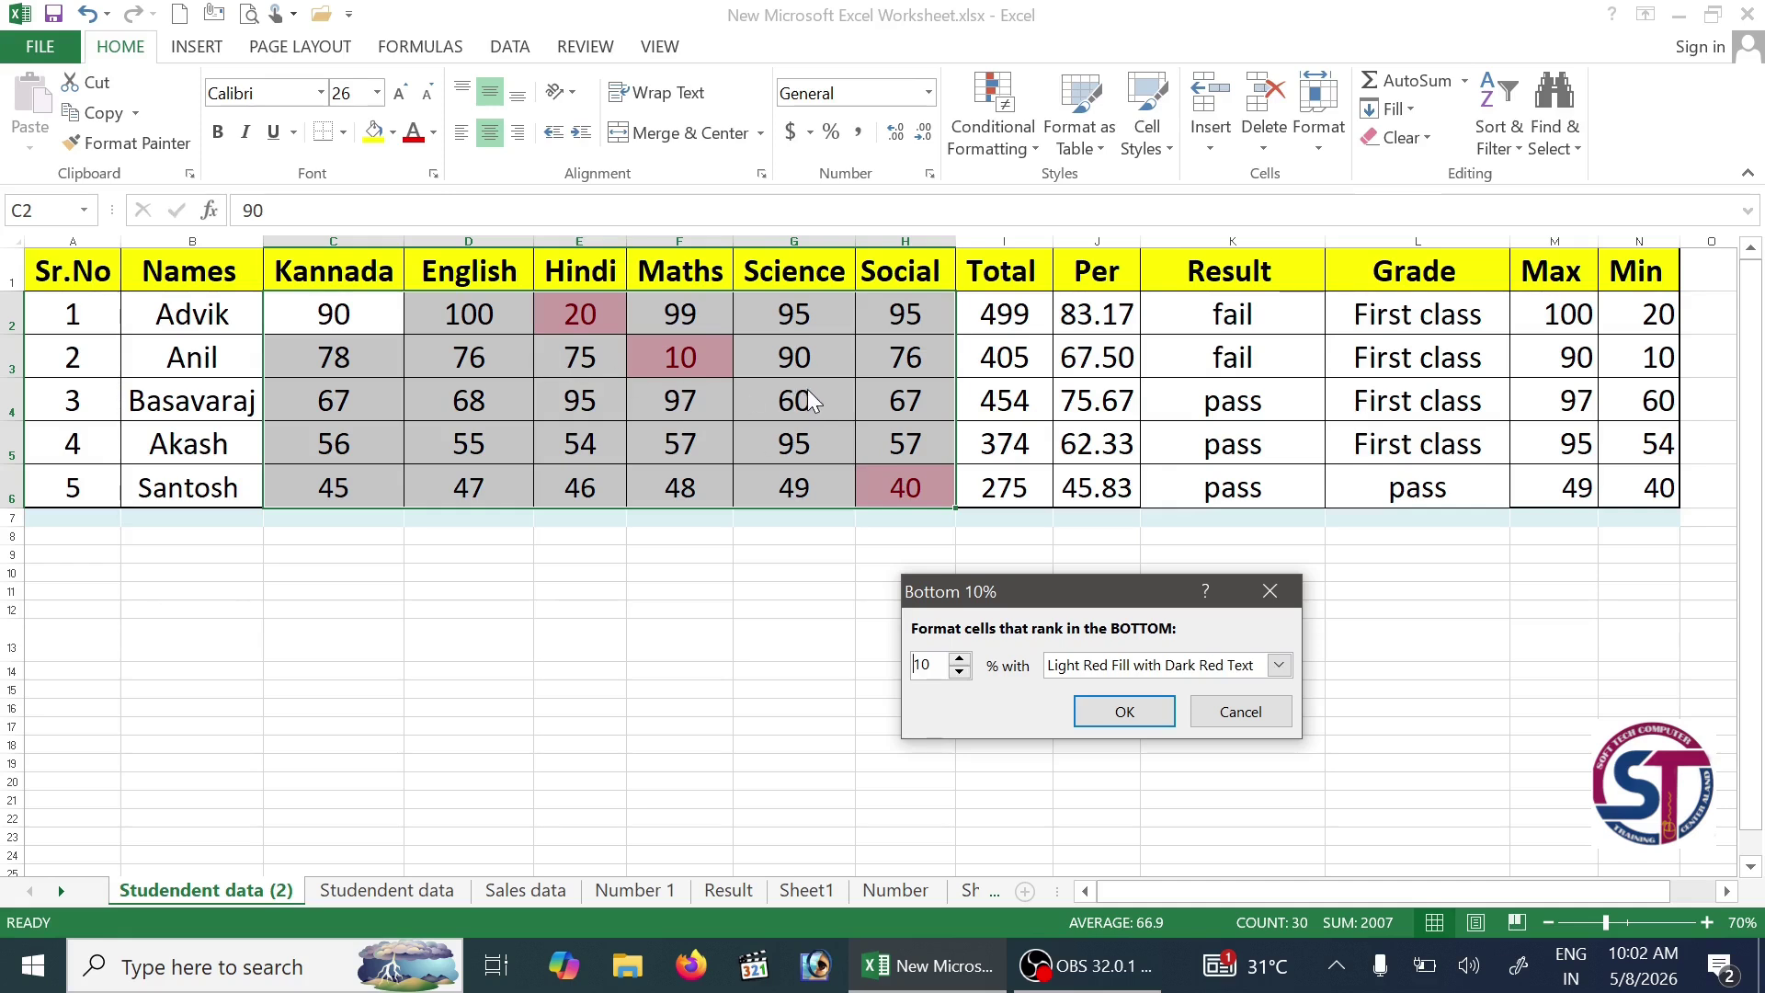
{"action": "left_click", "coordinate": [1154, 720]}
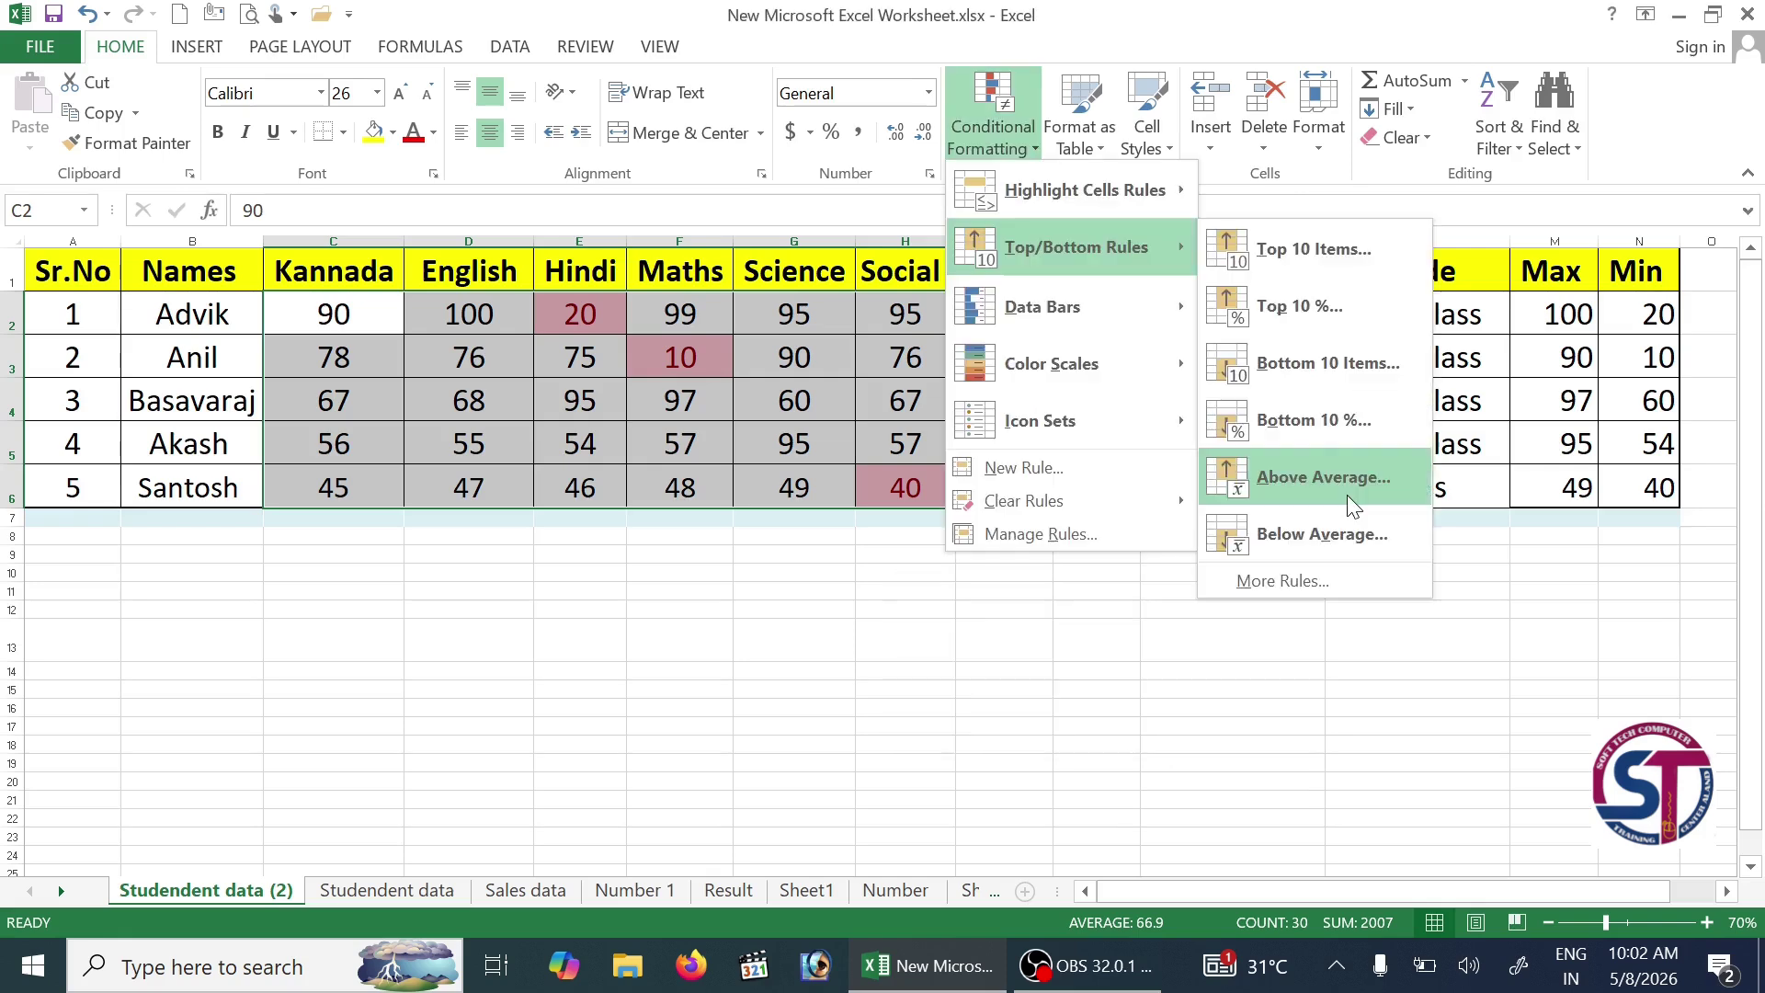
{"action": "left_click", "coordinate": [1347, 495]}
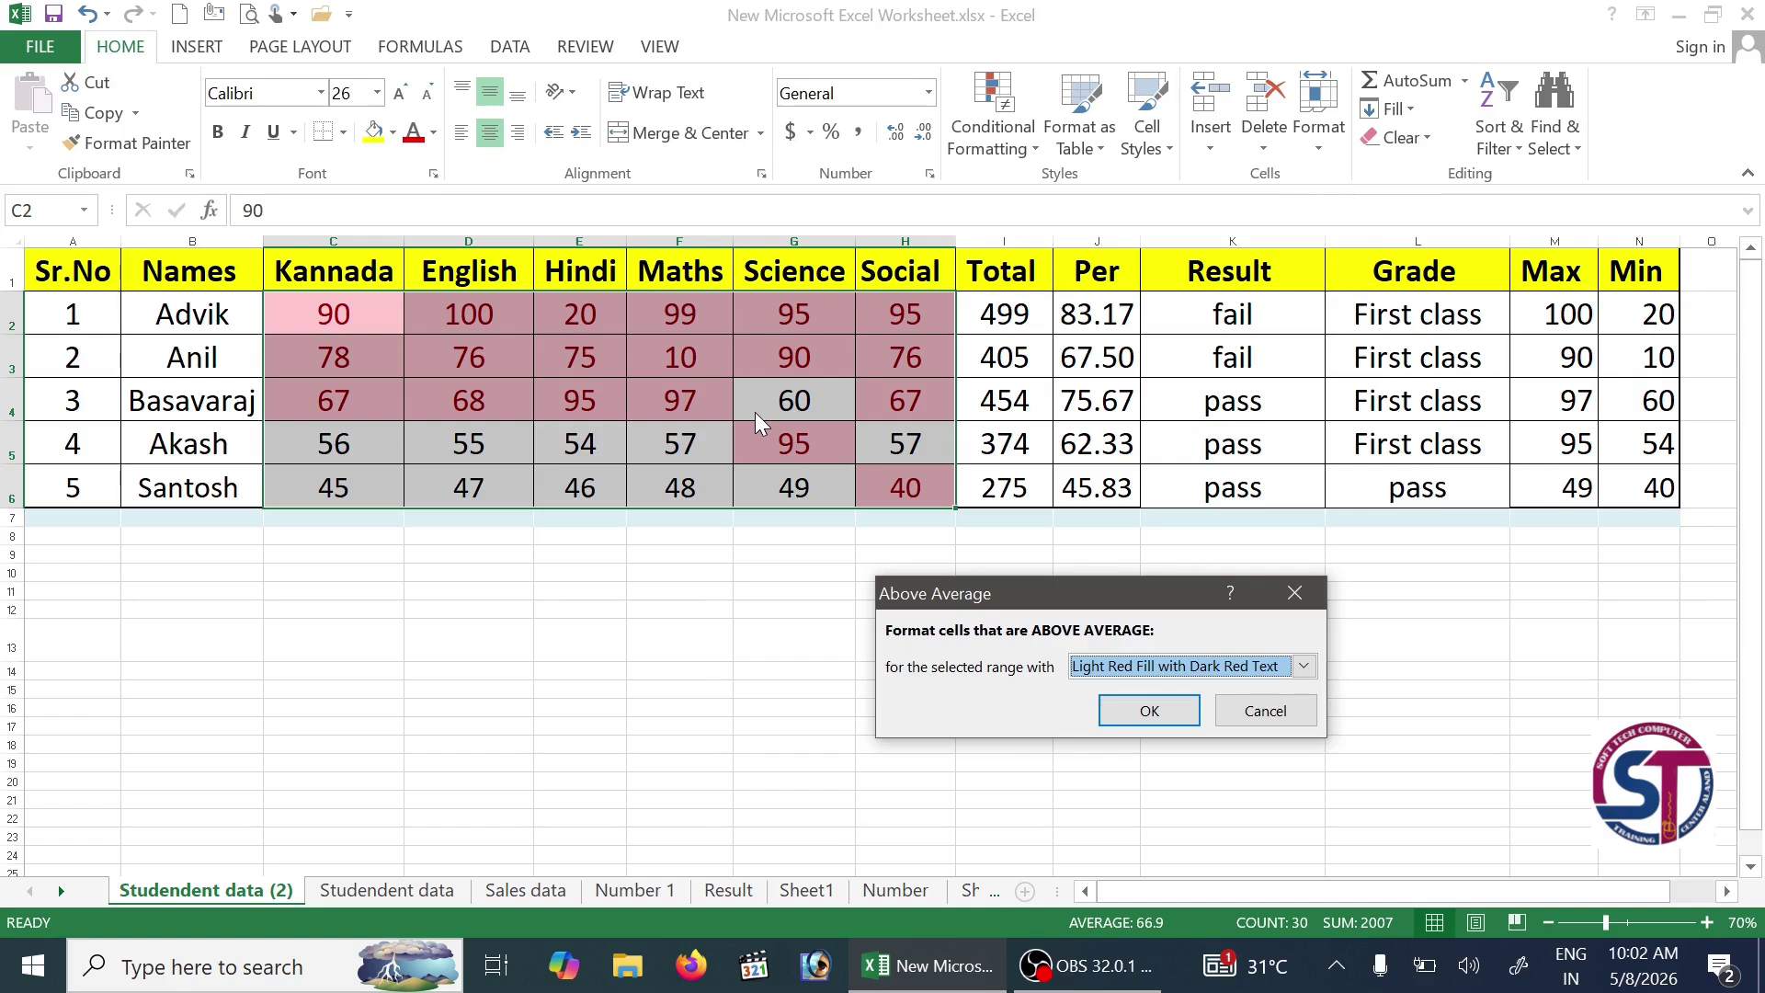
{"action": "left_click", "coordinate": [1142, 713]}
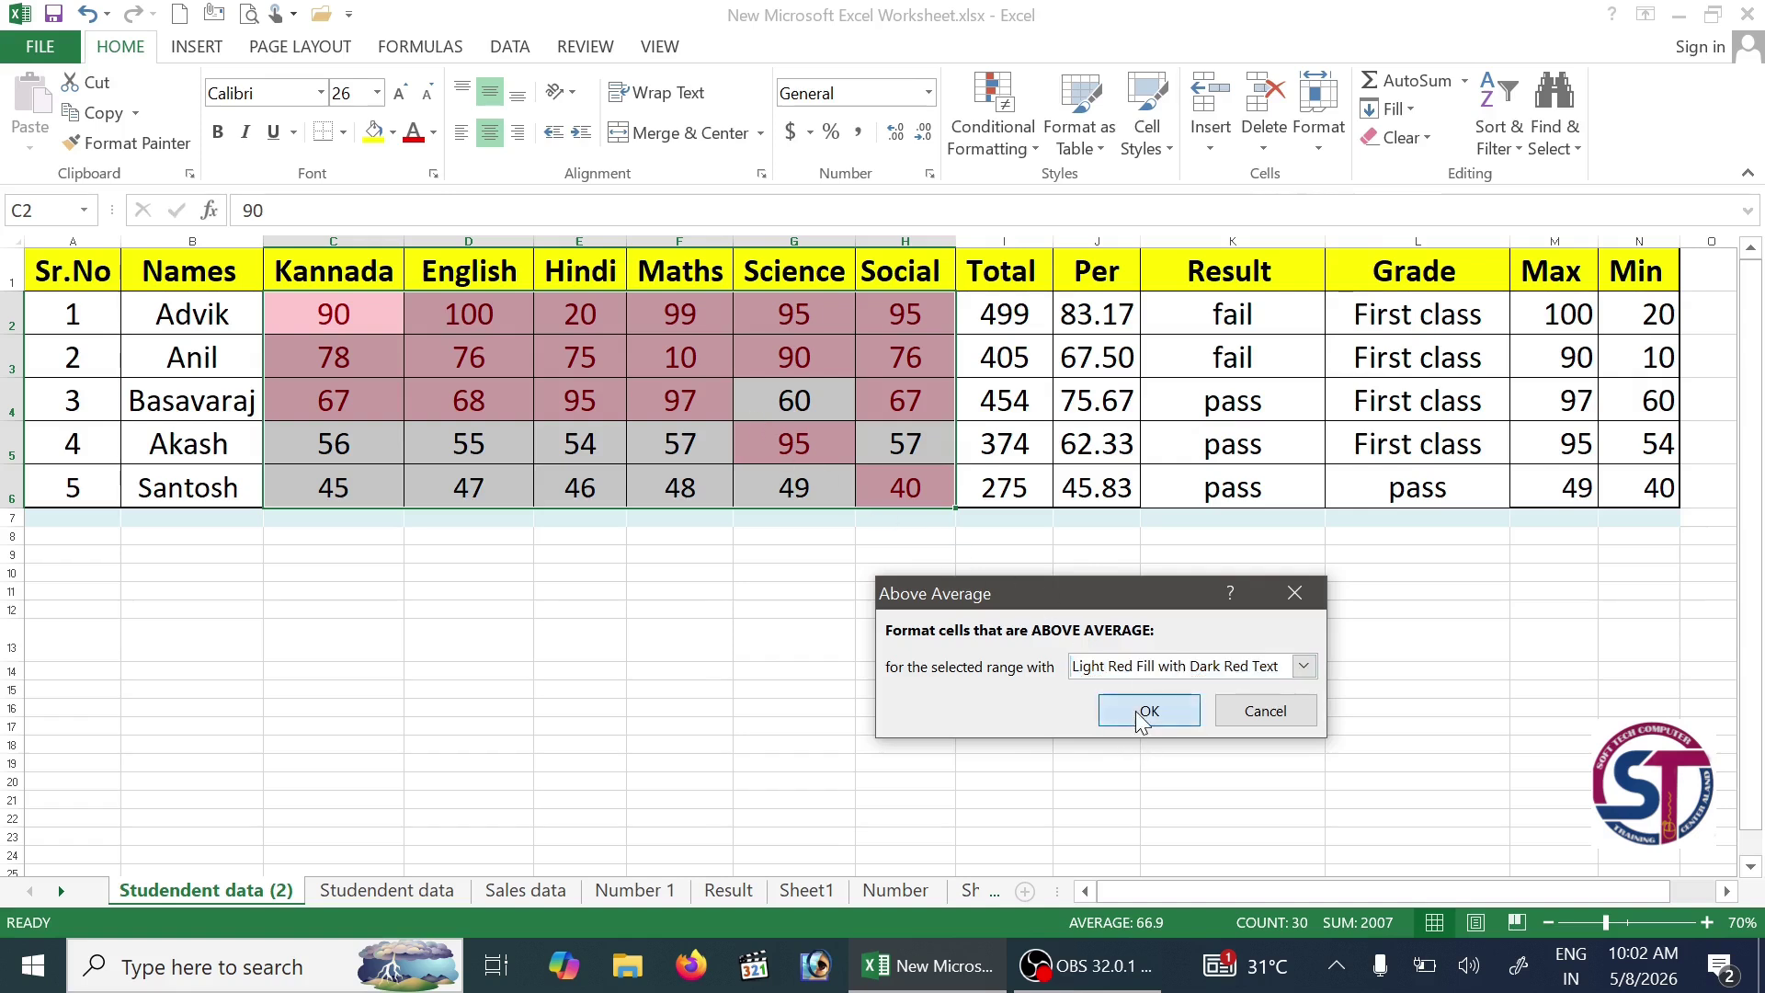
Step: Clear the Bottom 10% and Above Average rules from the marks in C2:H6
{"action": "left_click", "coordinate": [1026, 163]}
{"action": "mouse_move", "coordinate": [1088, 491]}
{"action": "left_click", "coordinate": [1283, 505]}
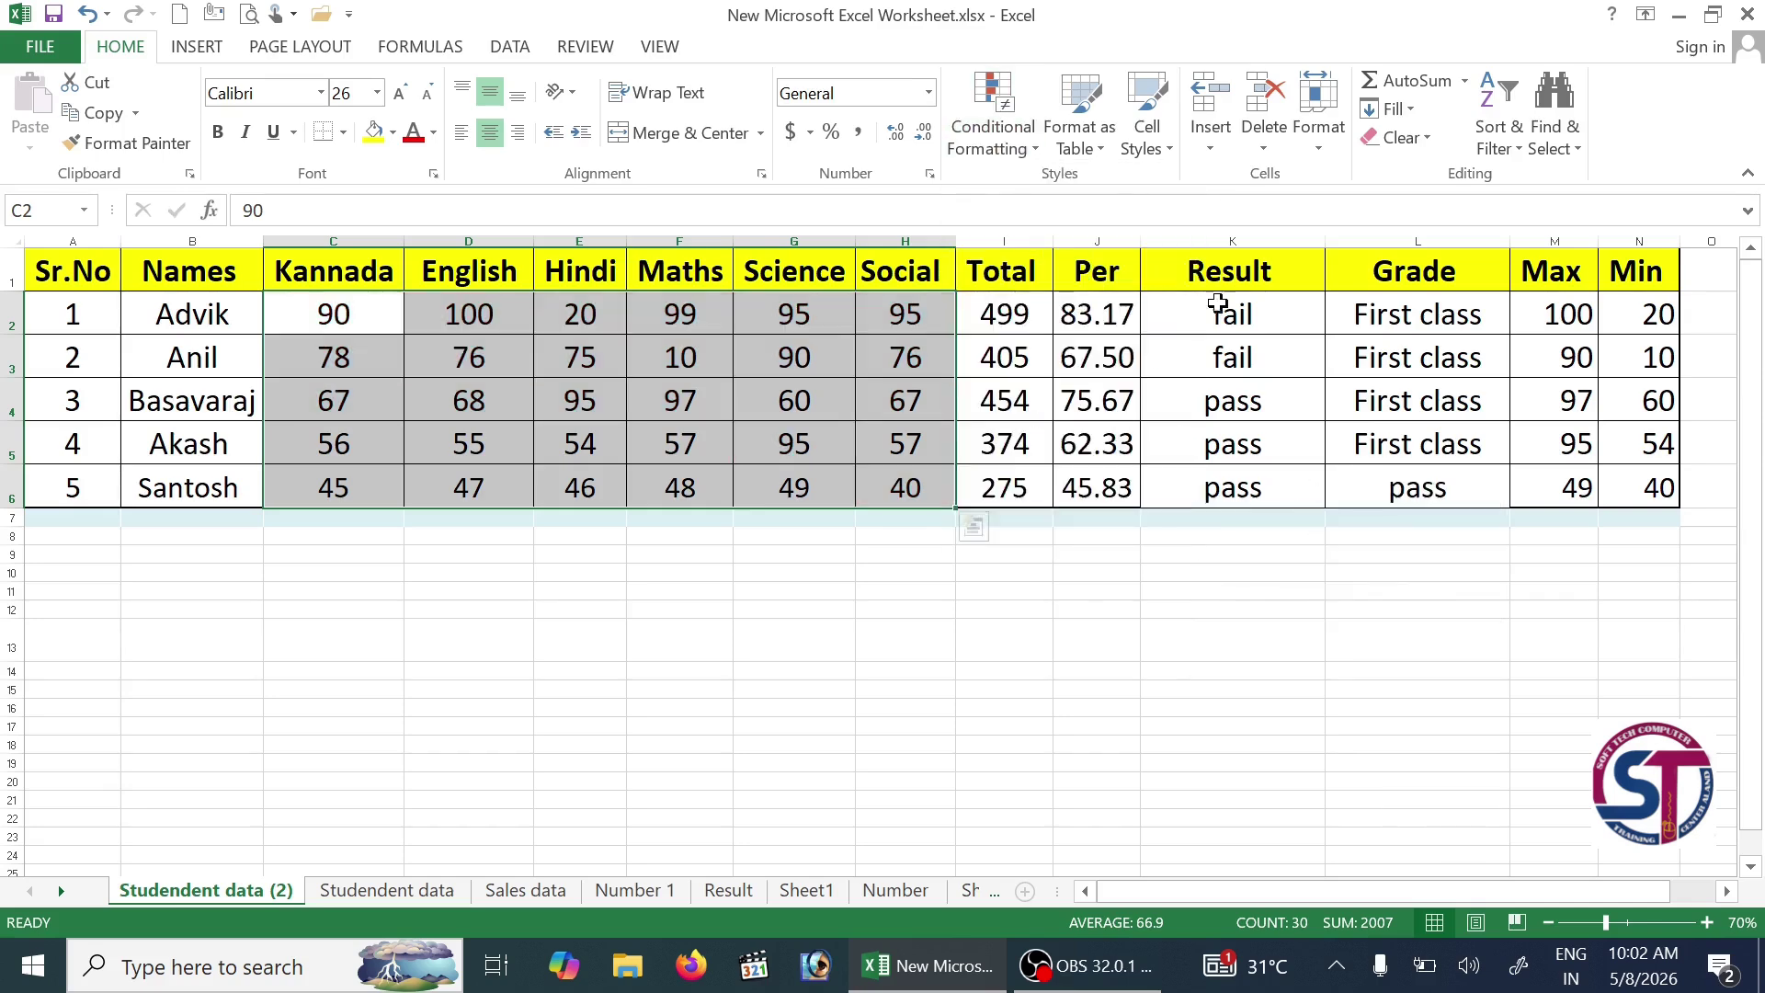
Step: Preview the Below Average rule on the marks in C2:H6 with Light Red Fill with Dark Red Text, and discard it
{"action": "left_click", "coordinate": [993, 118]}
{"action": "mouse_move", "coordinate": [1115, 258]}
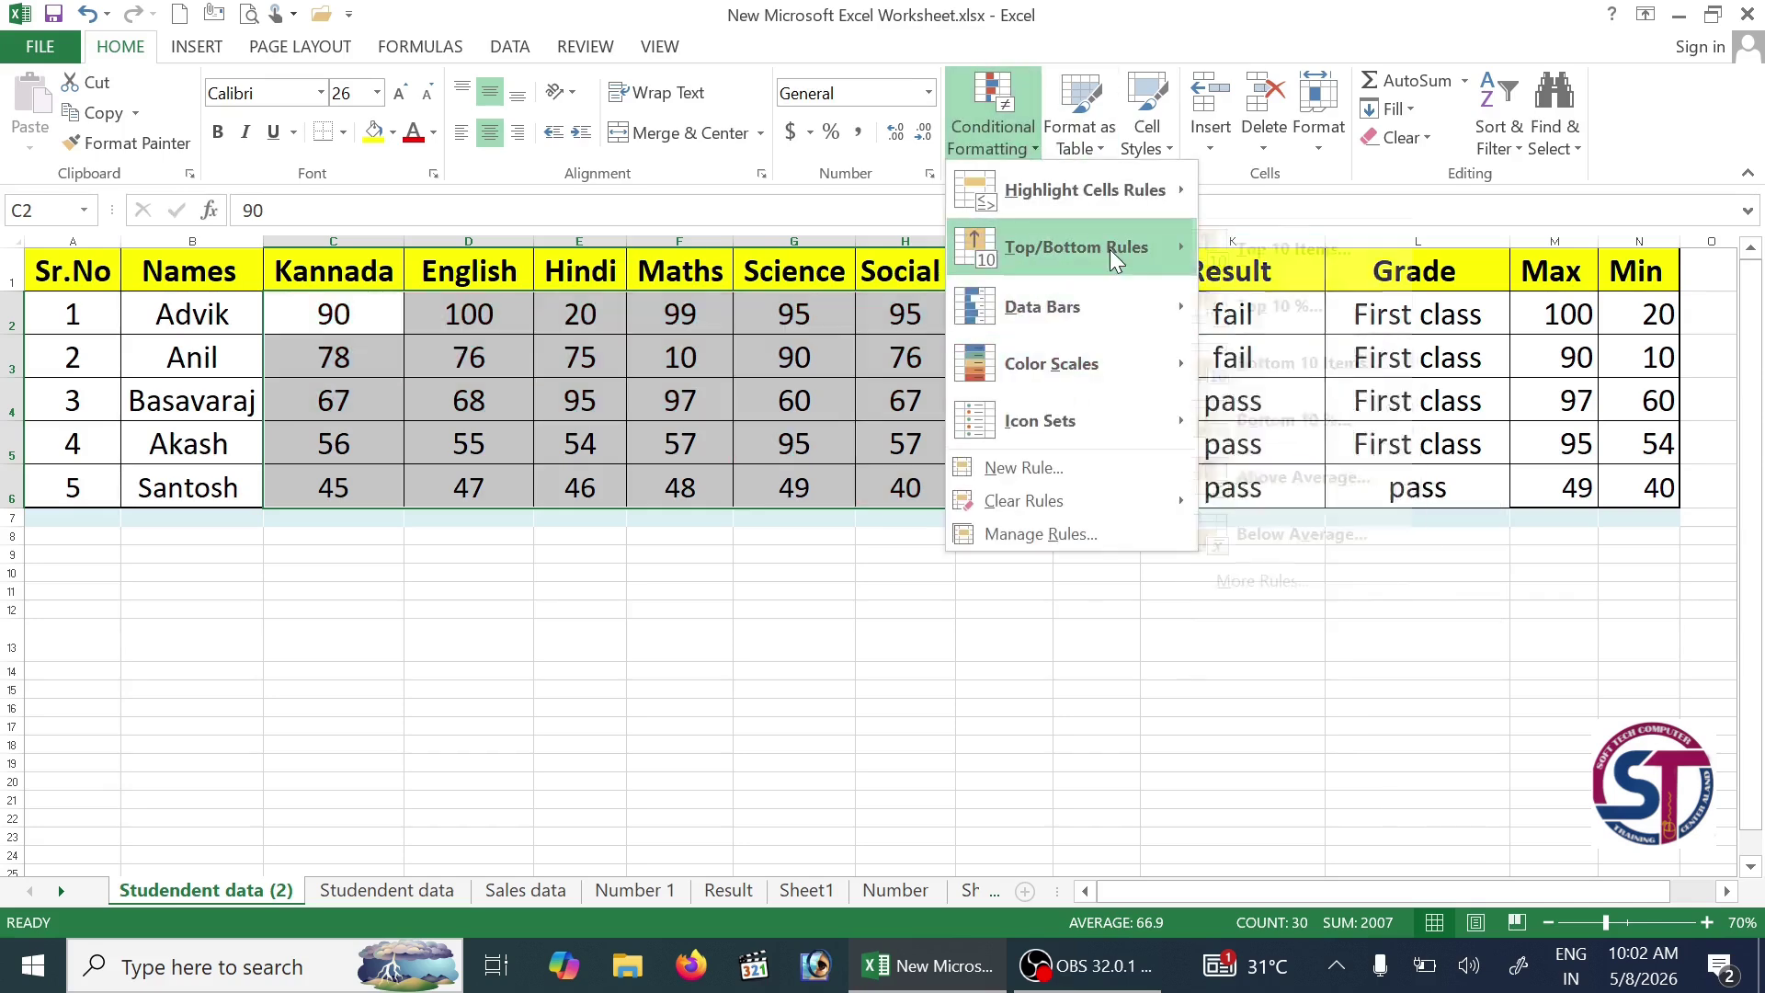
{"action": "left_click", "coordinate": [1338, 542]}
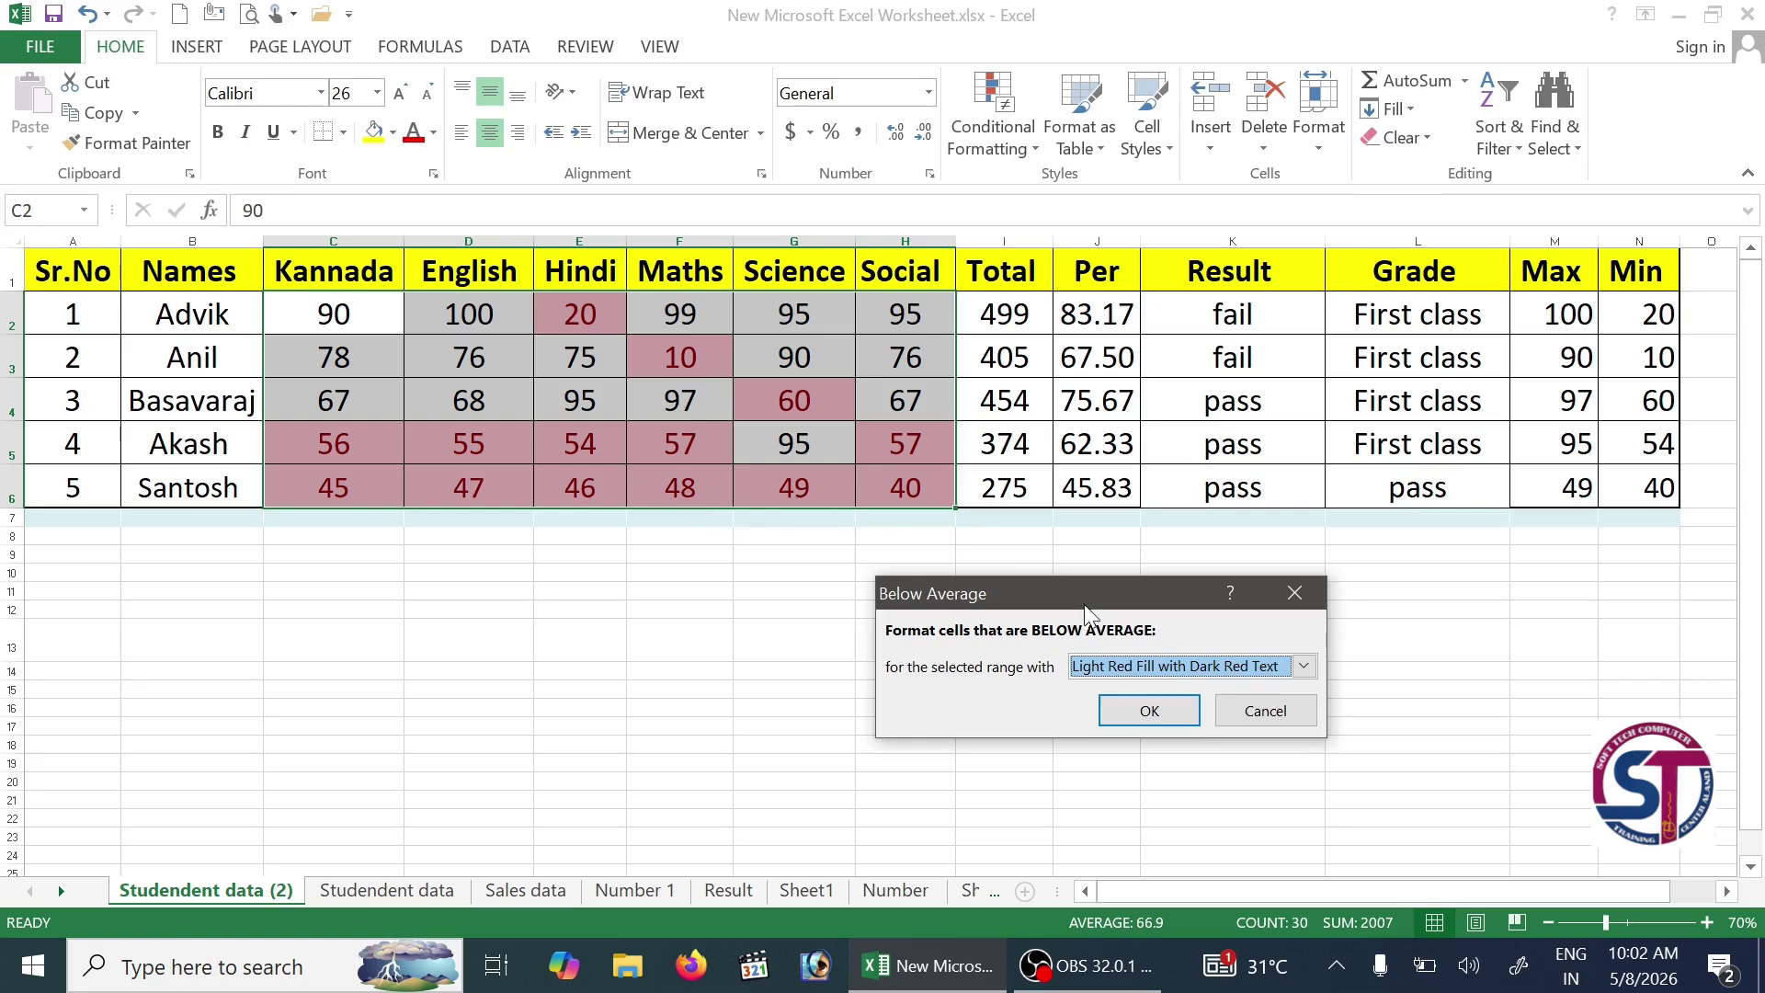
{"action": "left_click", "coordinate": [1282, 724]}
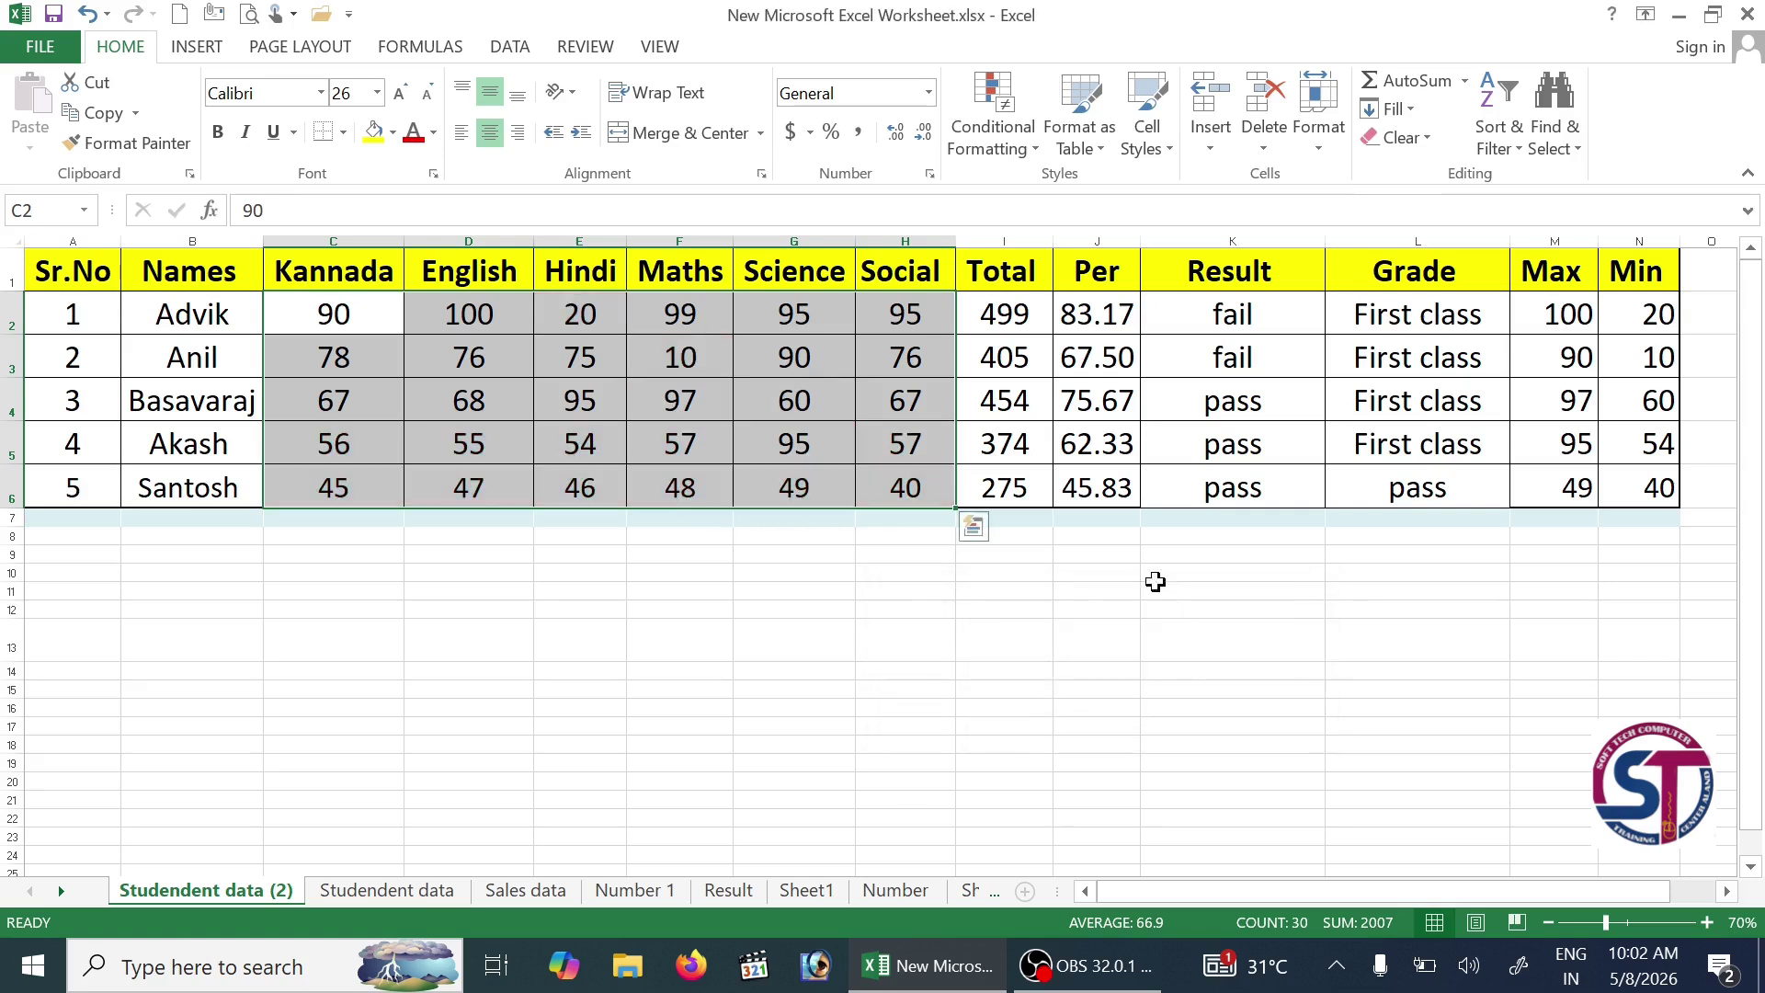
Step: Apply green Gradient Fill data bars to the marks in C2:H6
{"action": "left_click", "coordinate": [1006, 151]}
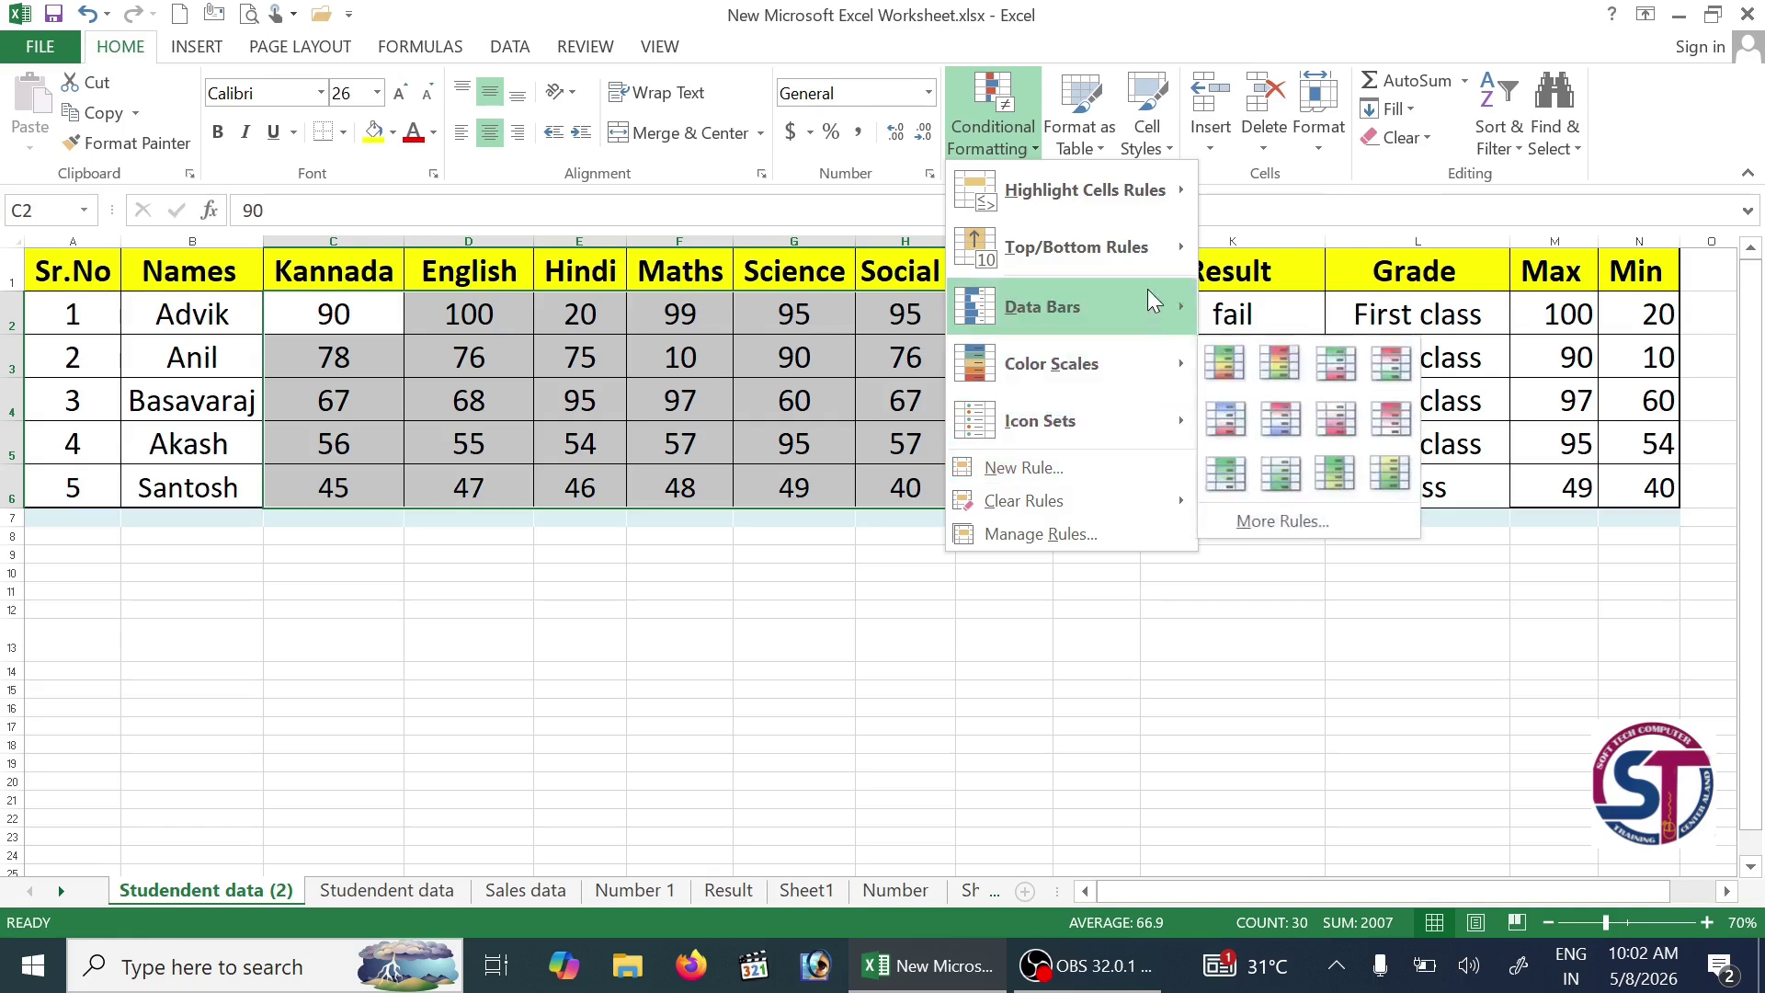
{"action": "mouse_move", "coordinate": [1149, 268]}
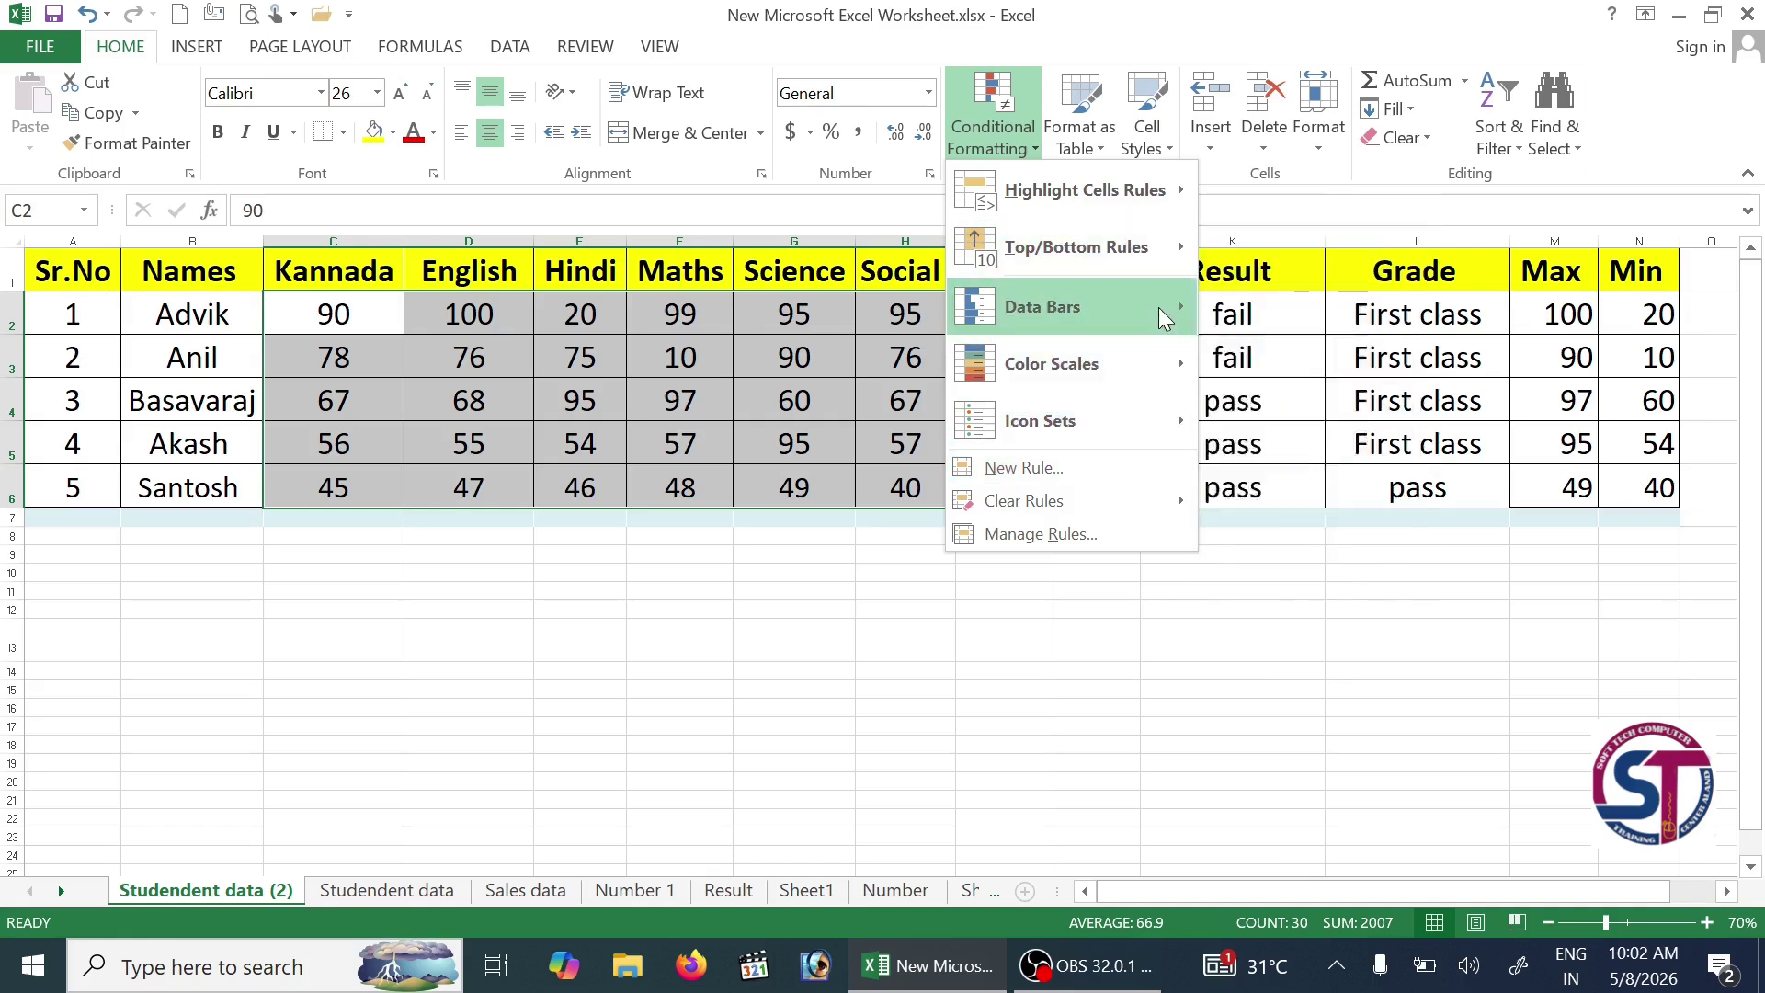
{"action": "mouse_move", "coordinate": [1158, 307]}
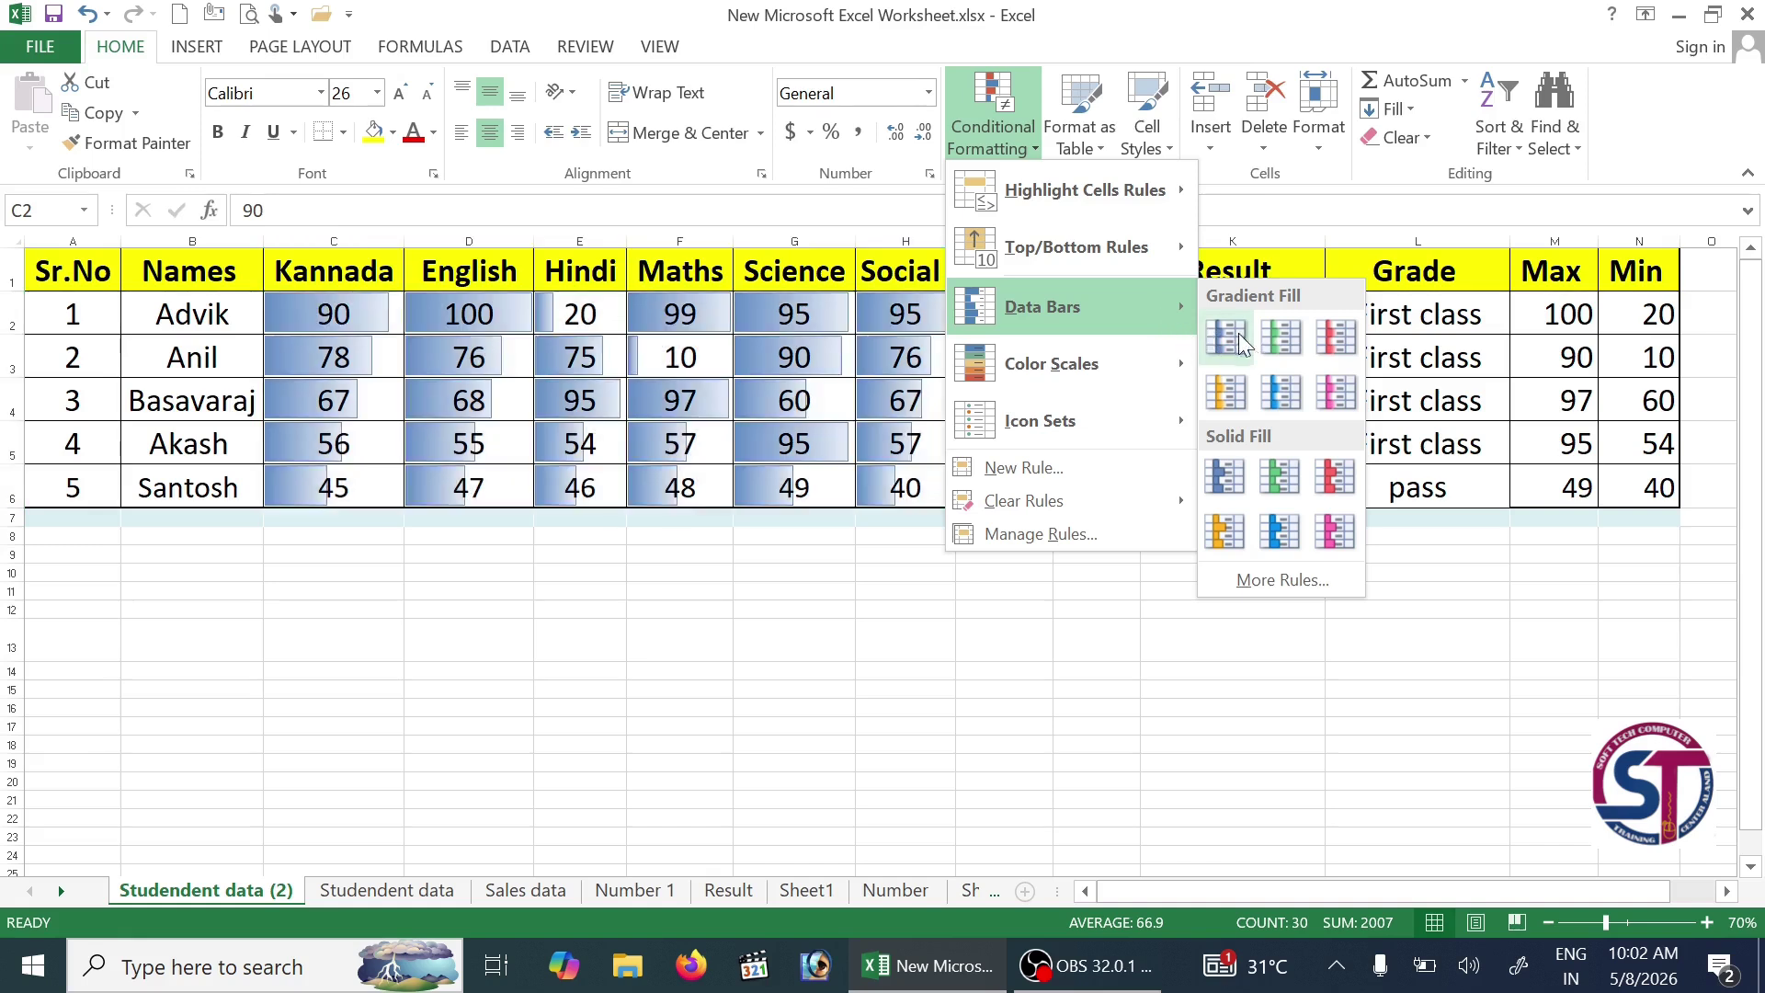
{"action": "left_click", "coordinate": [1286, 340]}
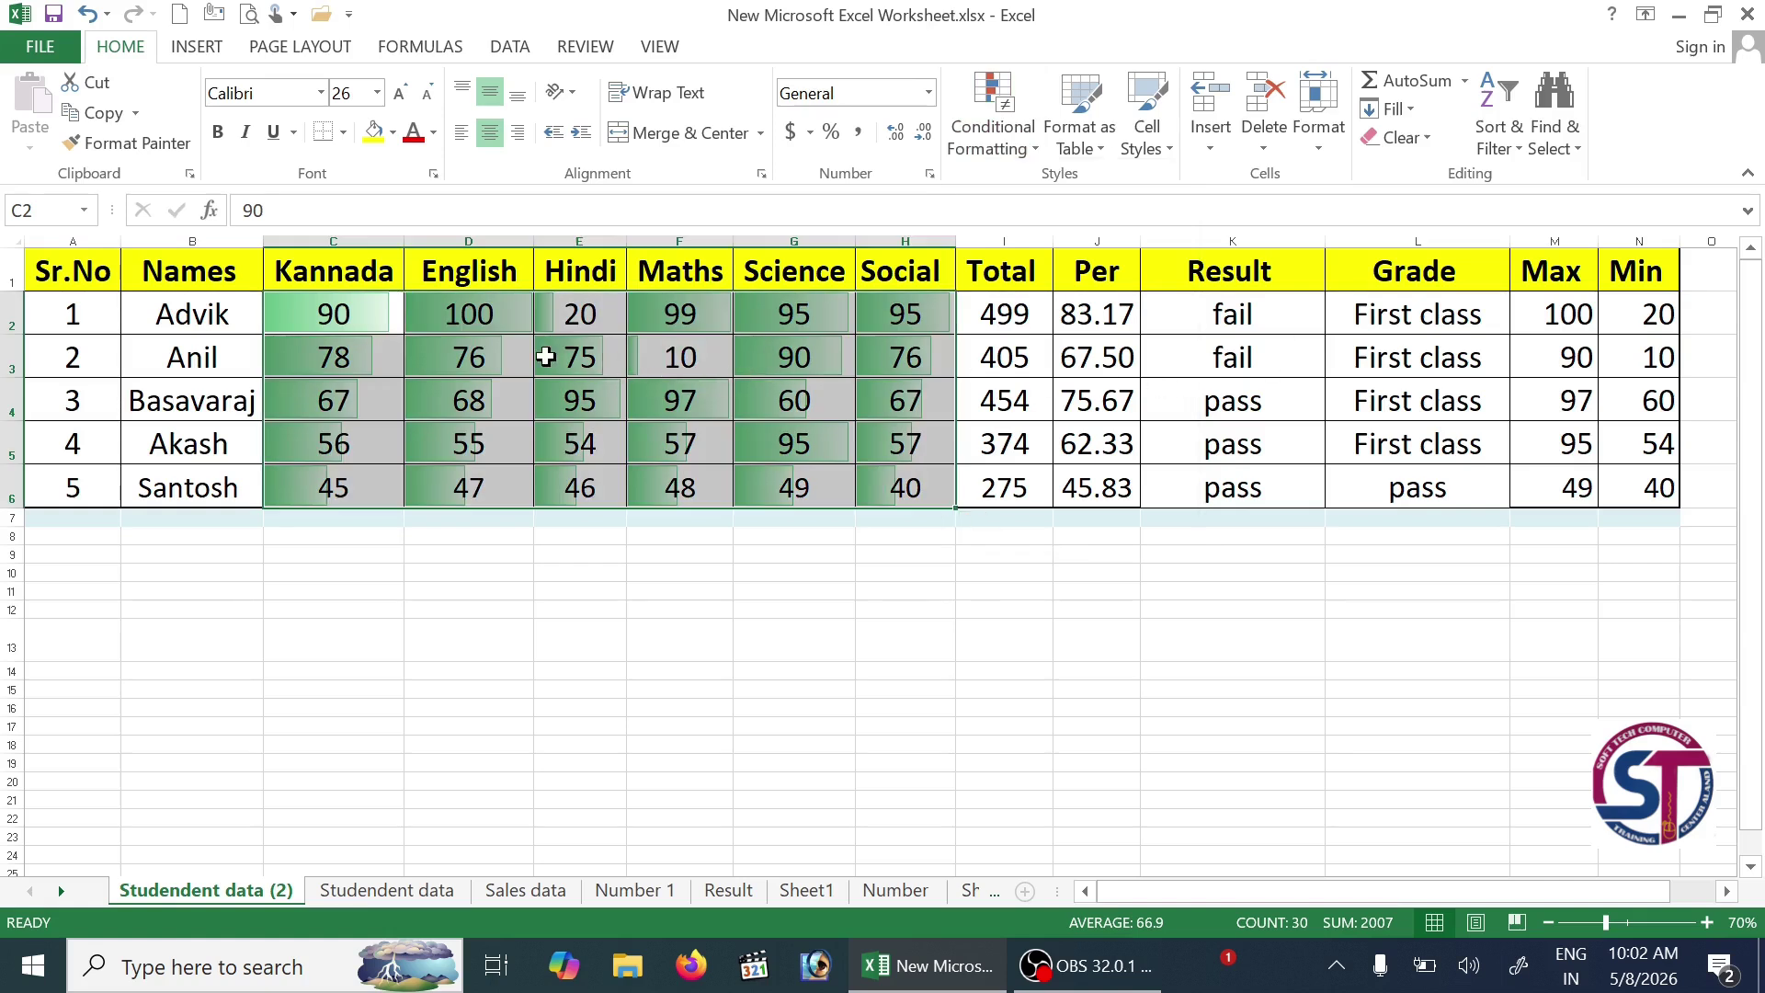
{"action": "left_click", "coordinate": [699, 343]}
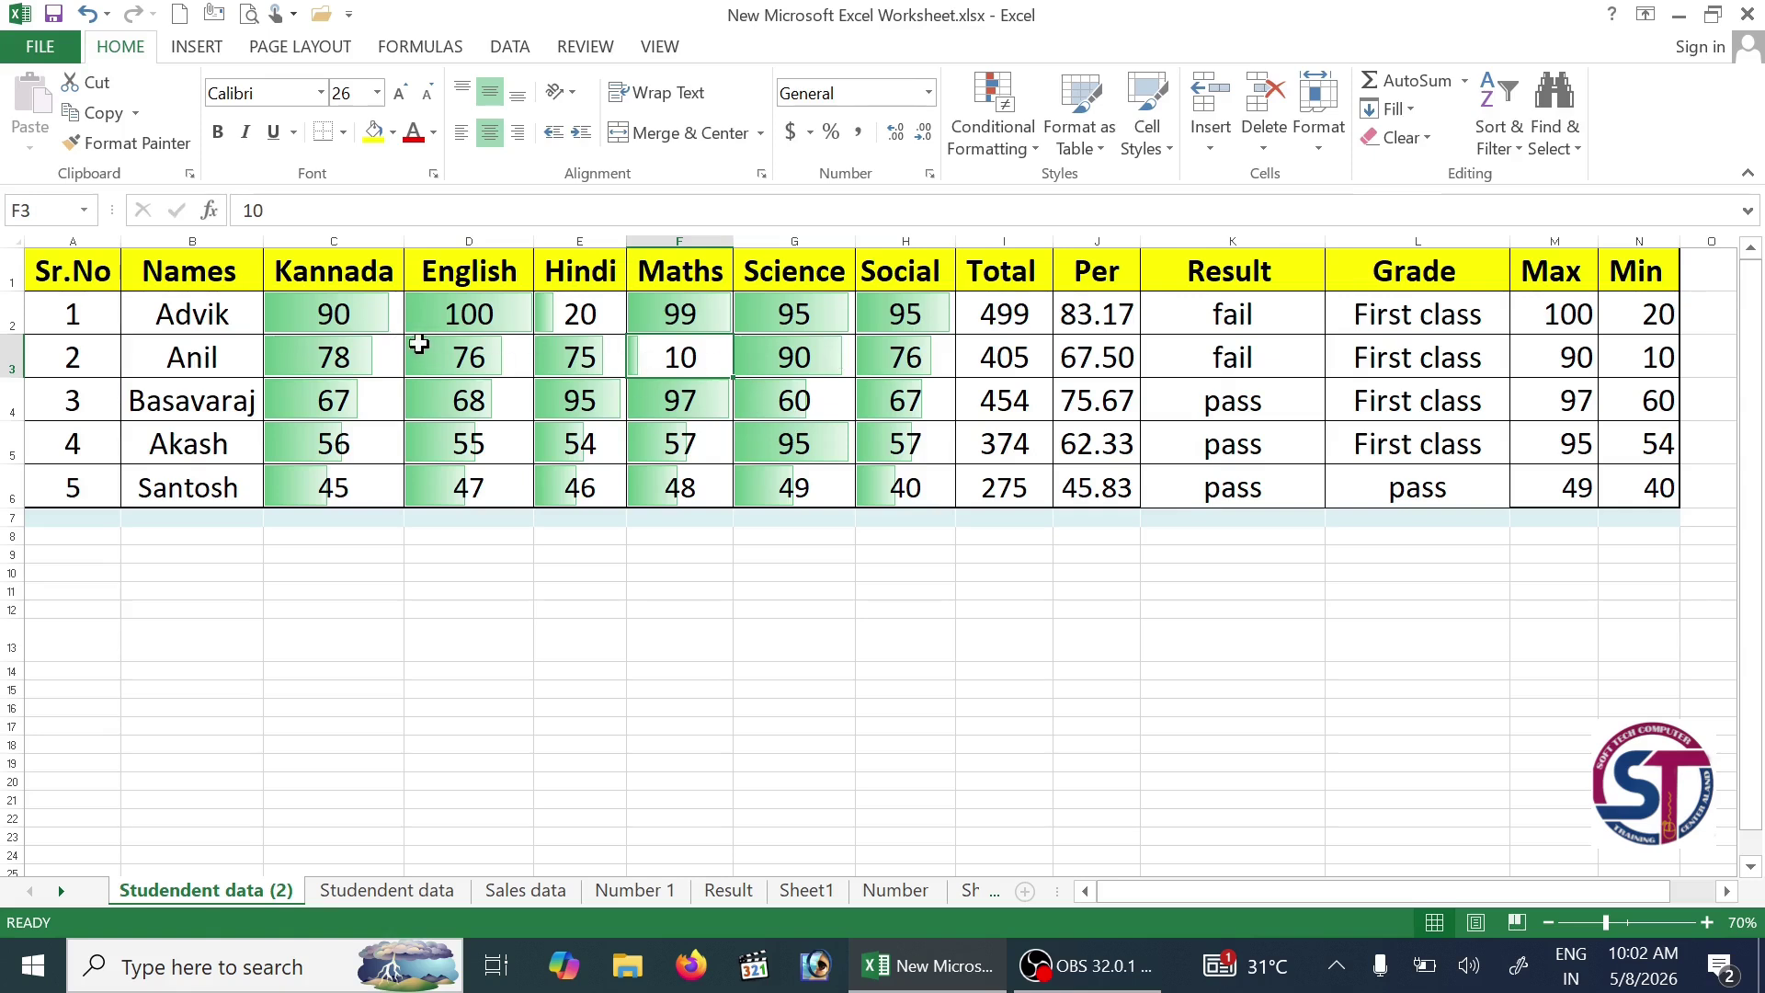
Step: Clear the data bars from the marks in C2:H6
{"action": "left_click", "coordinate": [342, 311]}
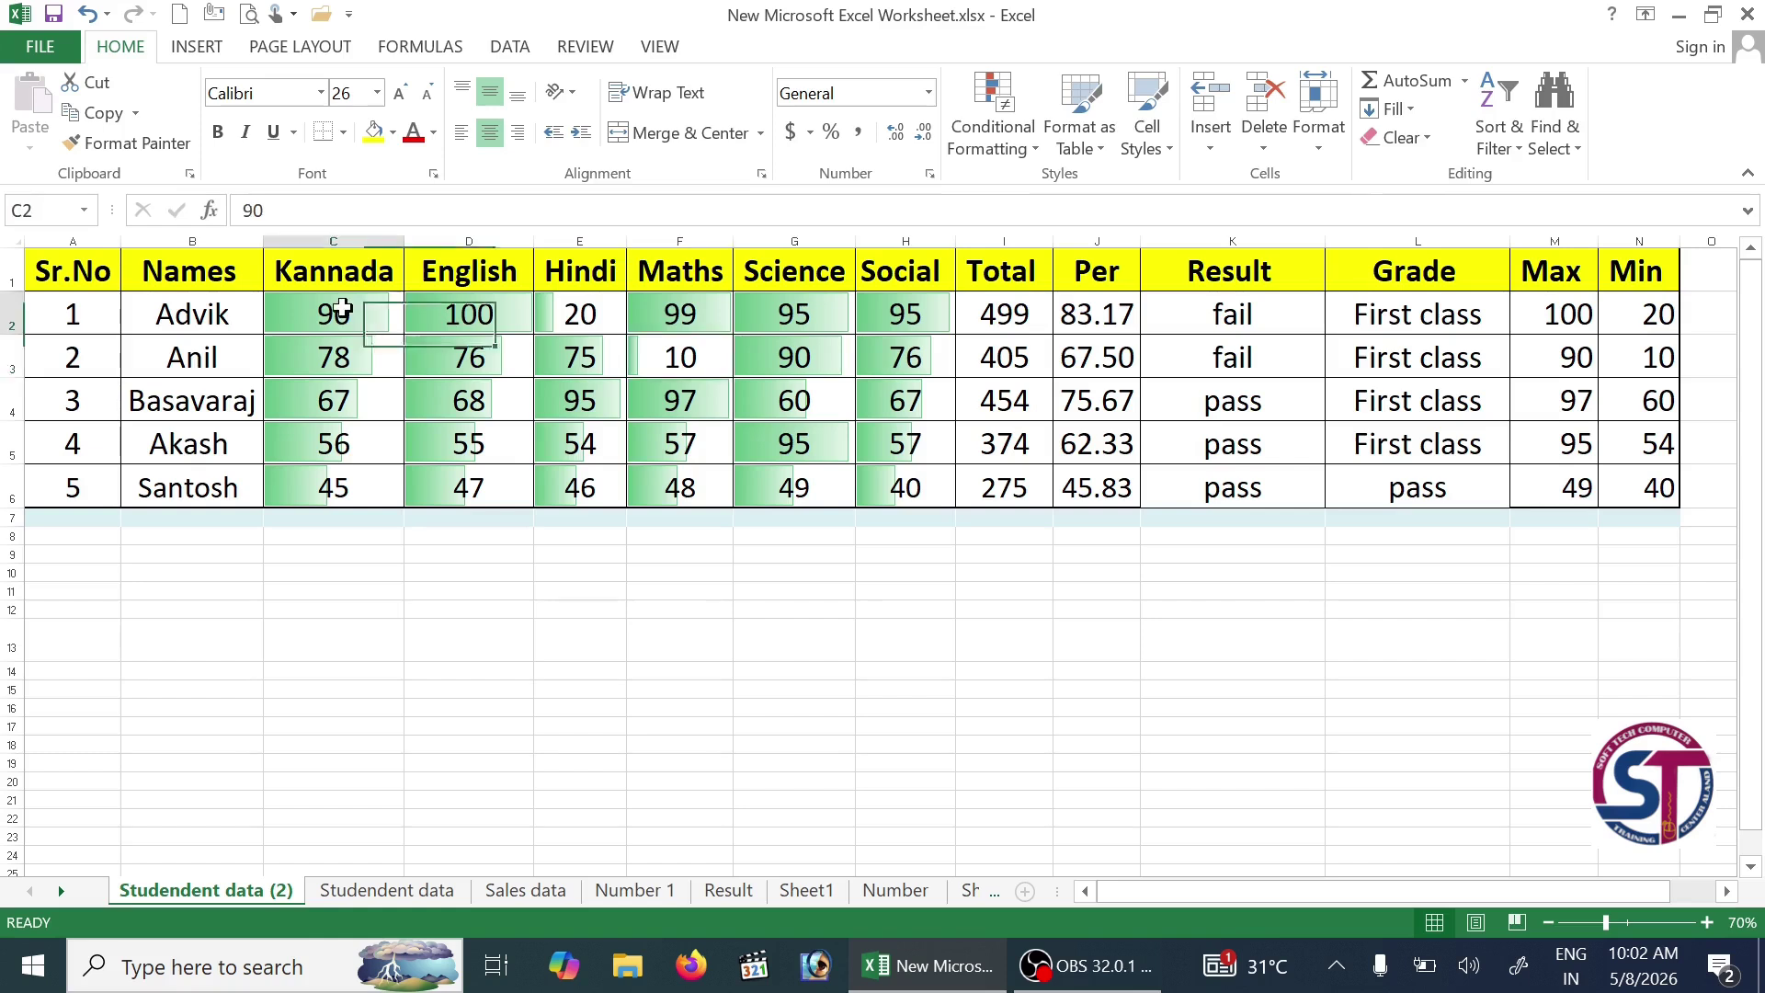
{"action": "mouse_move", "coordinate": [342, 311]}
{"action": "left_mouse_down"}
{"action": "mouse_move", "coordinate": [619, 457]}
{"action": "mouse_move", "coordinate": [851, 469]}
{"action": "mouse_move", "coordinate": [952, 501]}
{"action": "left_mouse_up"}
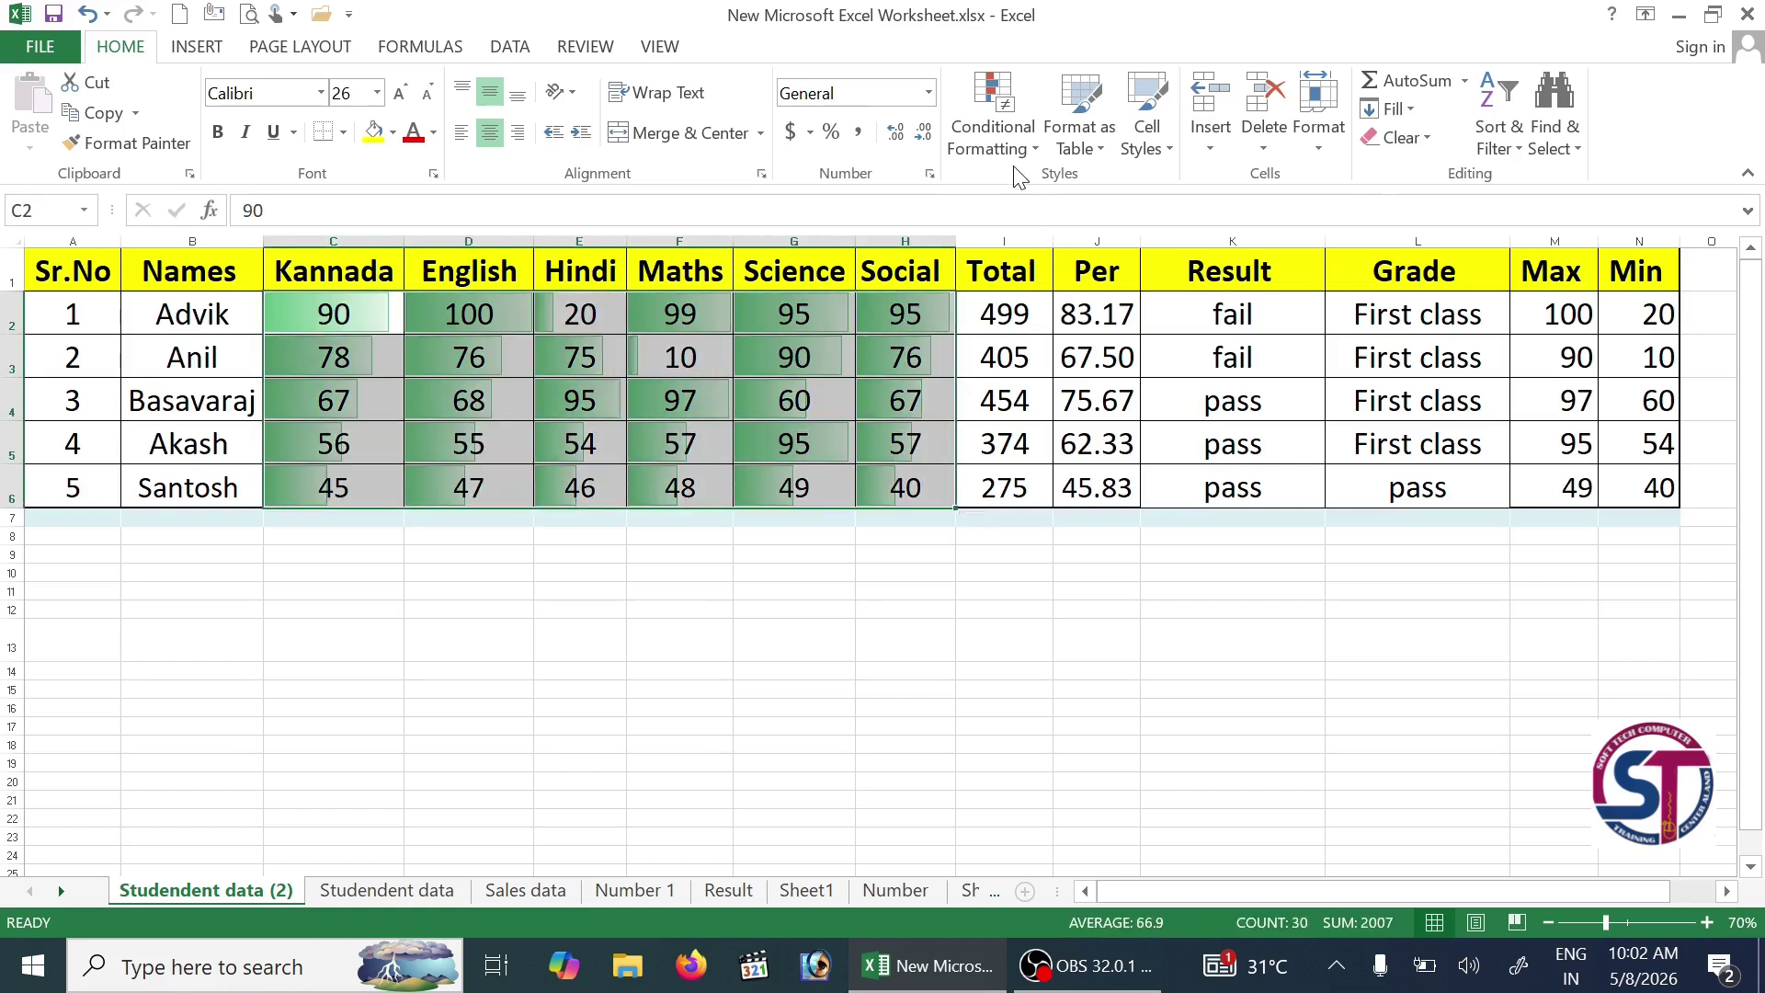
{"action": "left_click", "coordinate": [1000, 138]}
{"action": "mouse_move", "coordinate": [1060, 500]}
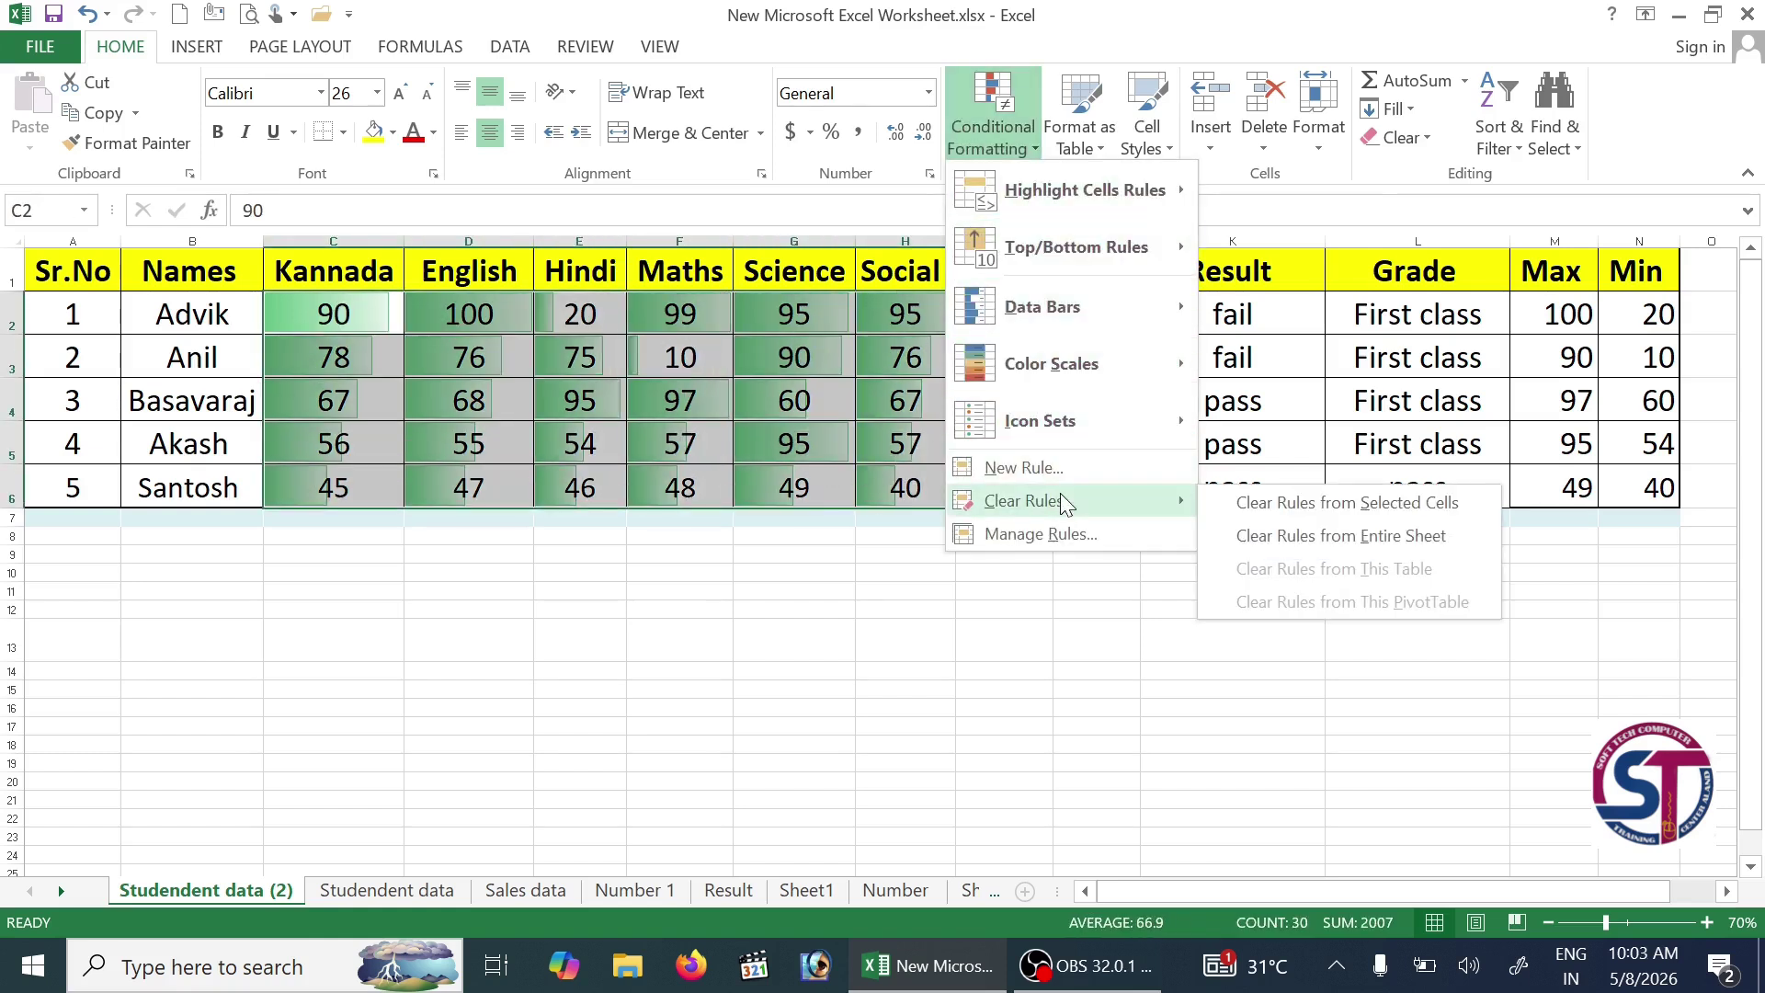
{"action": "left_click", "coordinate": [1305, 502]}
Step: Preview Data Bars and Color Scales on the marks in C2:H6, and look through the icon sets and rule-clearing options
{"action": "left_click", "coordinate": [982, 146]}
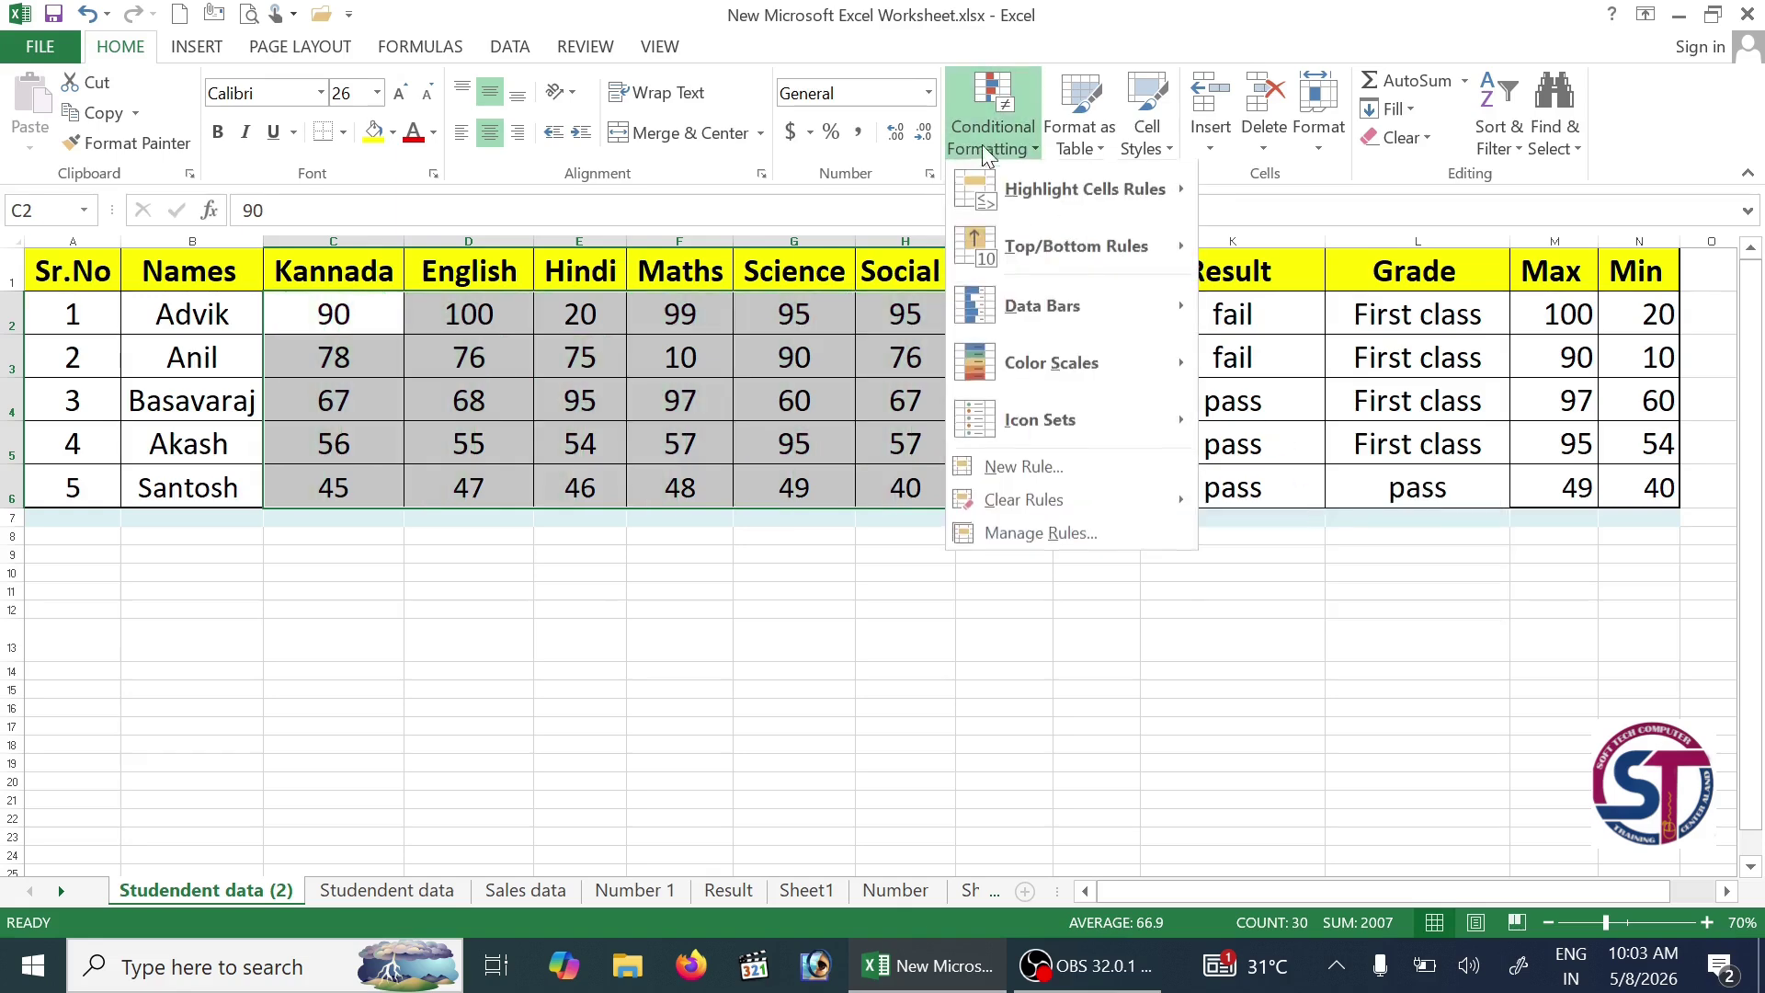
{"action": "mouse_move", "coordinate": [1061, 304]}
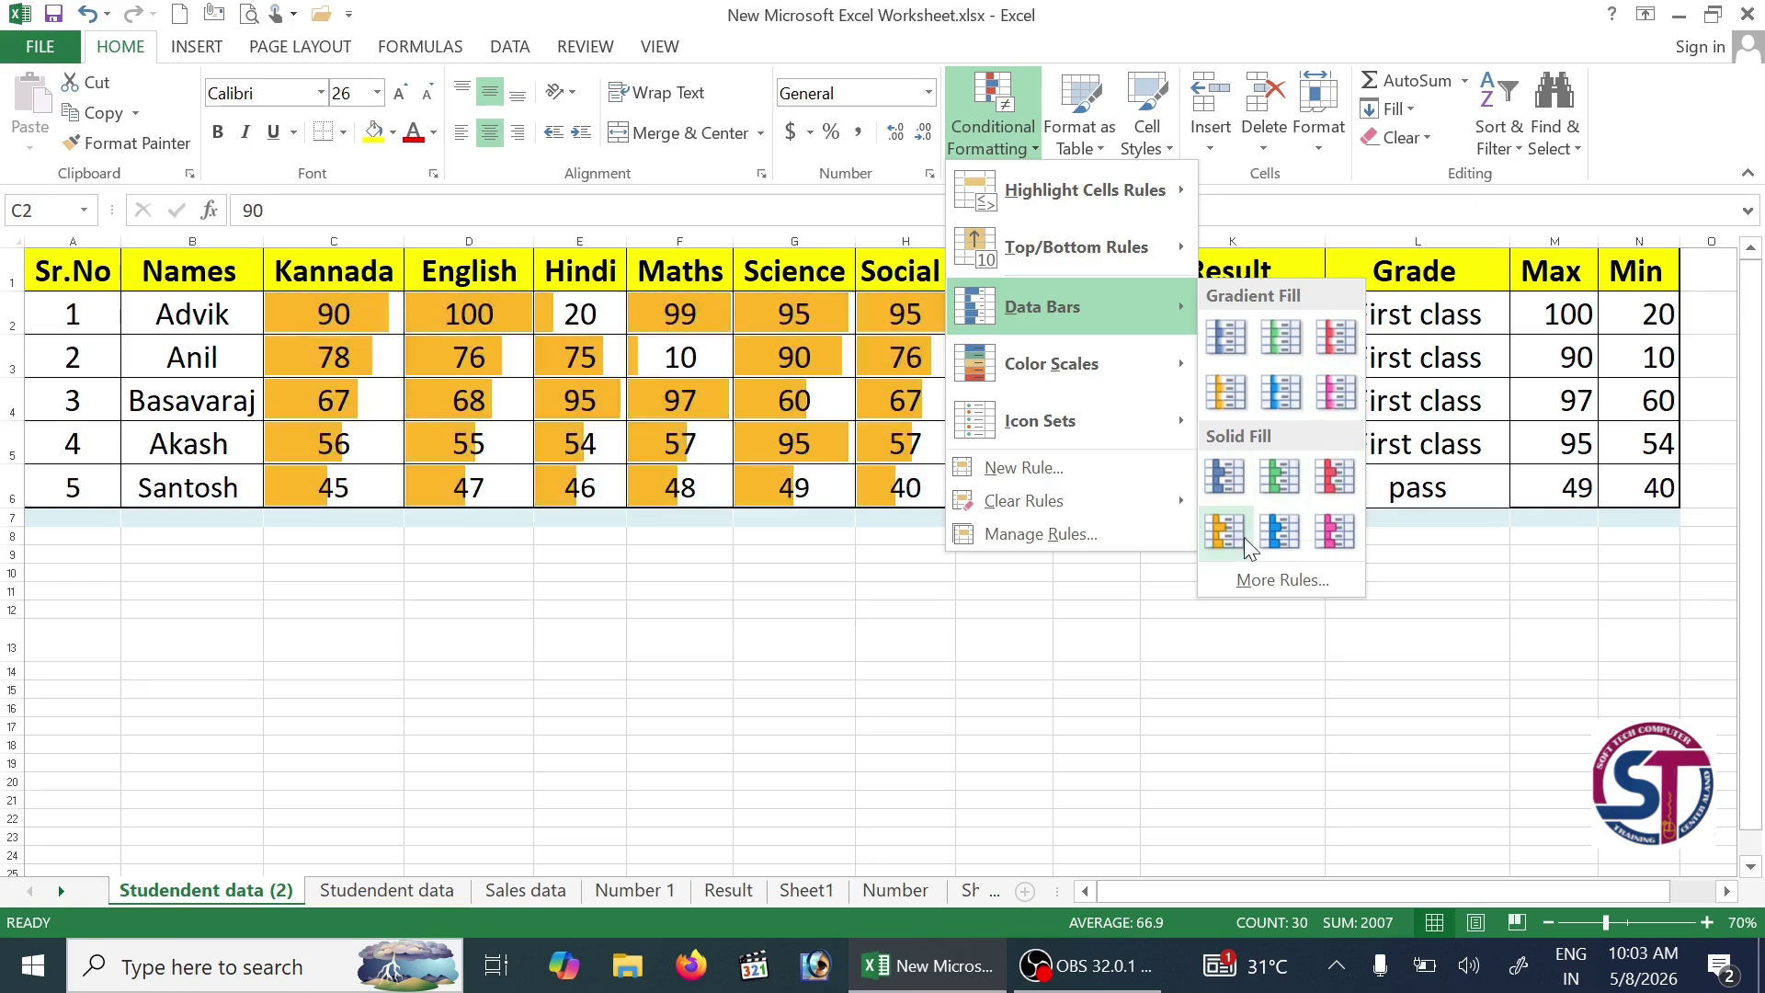
{"action": "mouse_move", "coordinate": [1158, 372]}
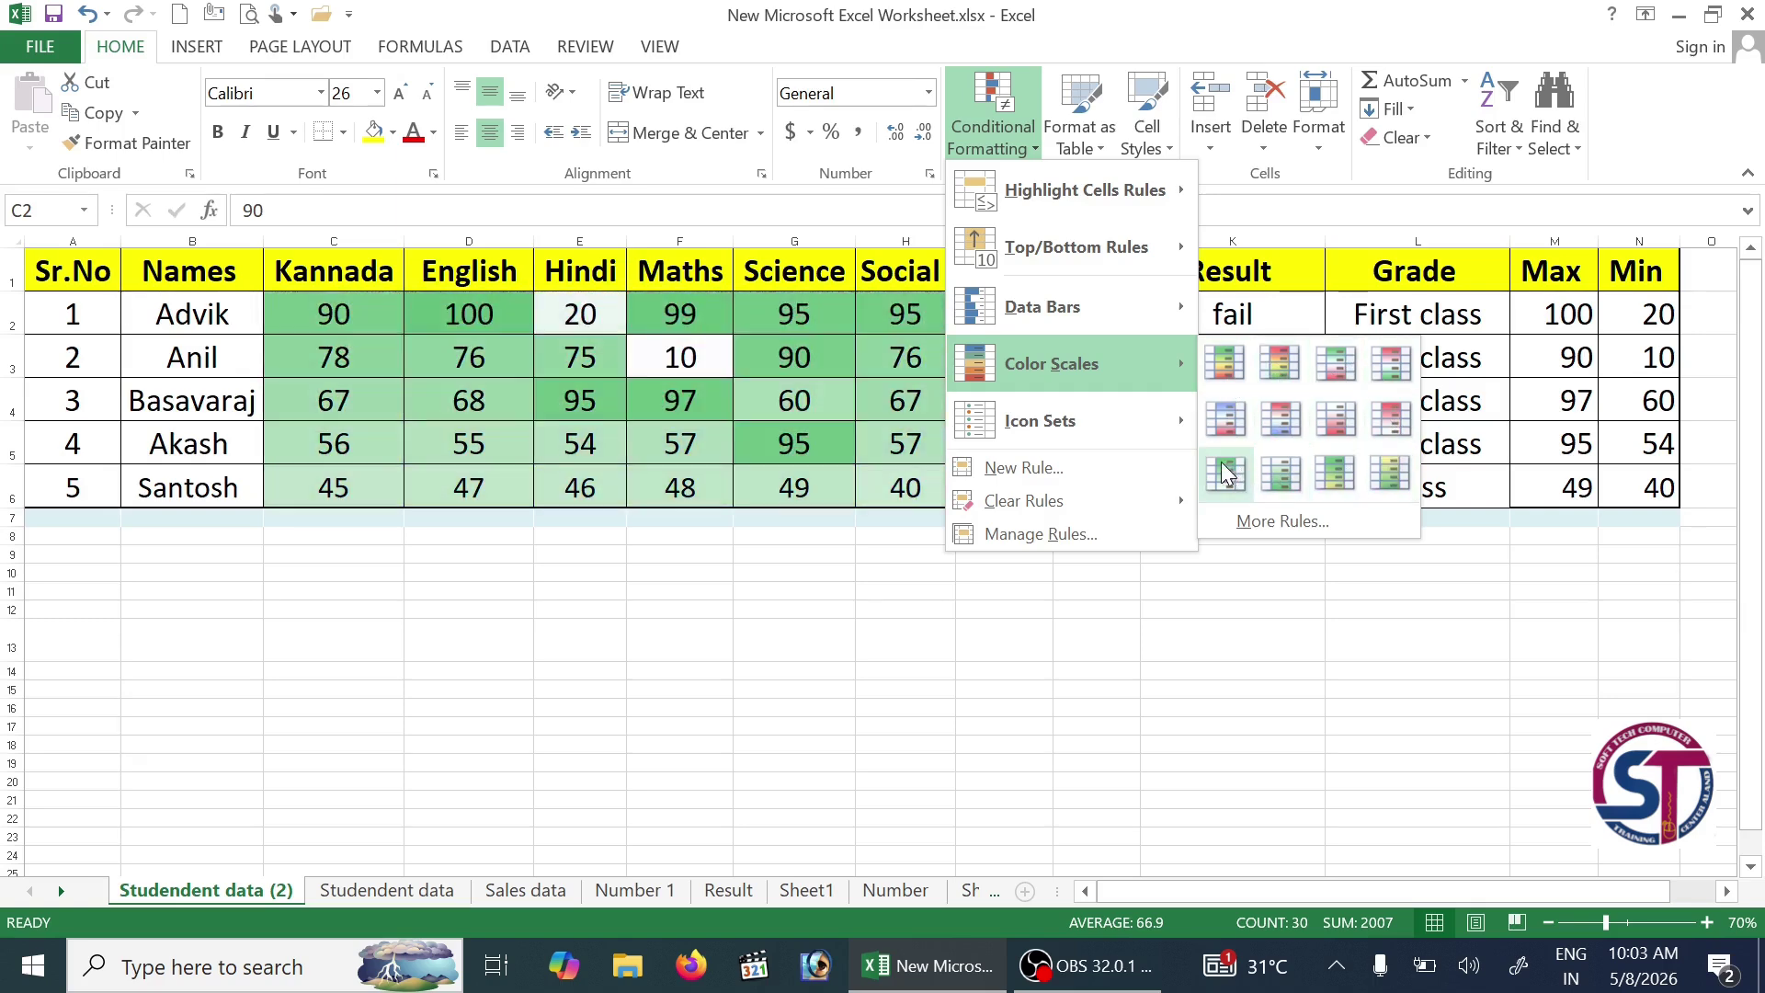
{"action": "mouse_move", "coordinate": [1149, 420]}
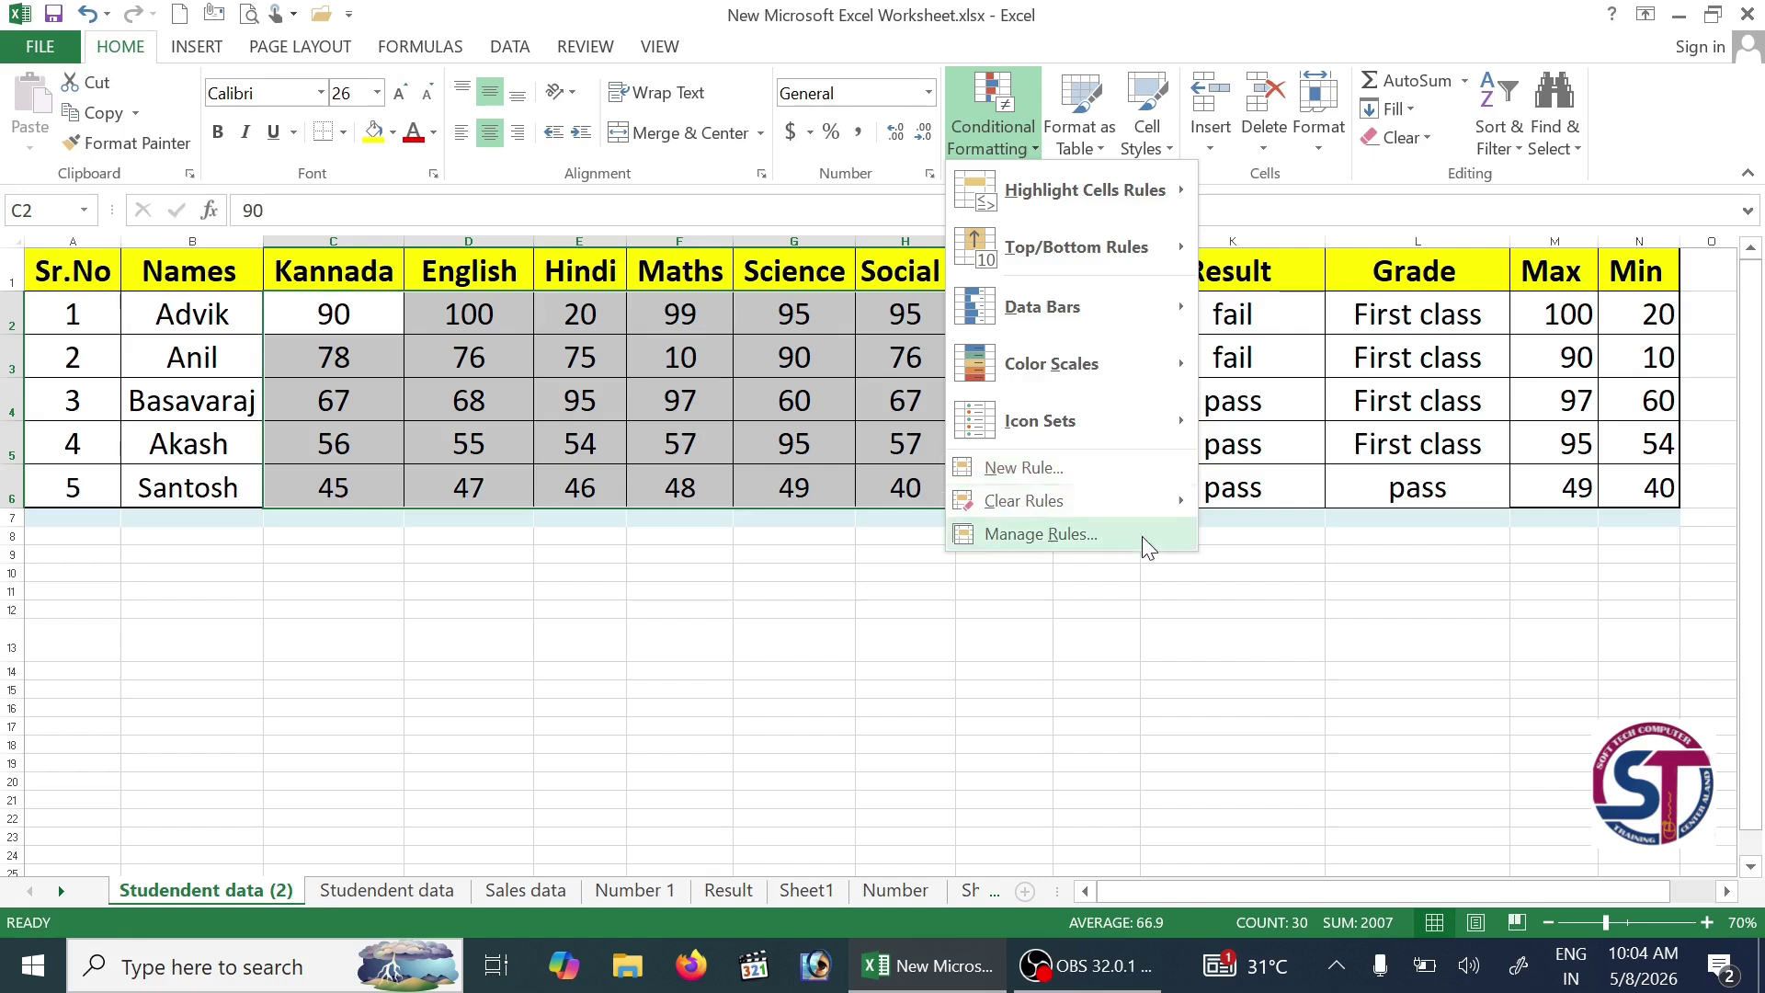
{"action": "mouse_move", "coordinate": [1165, 506]}
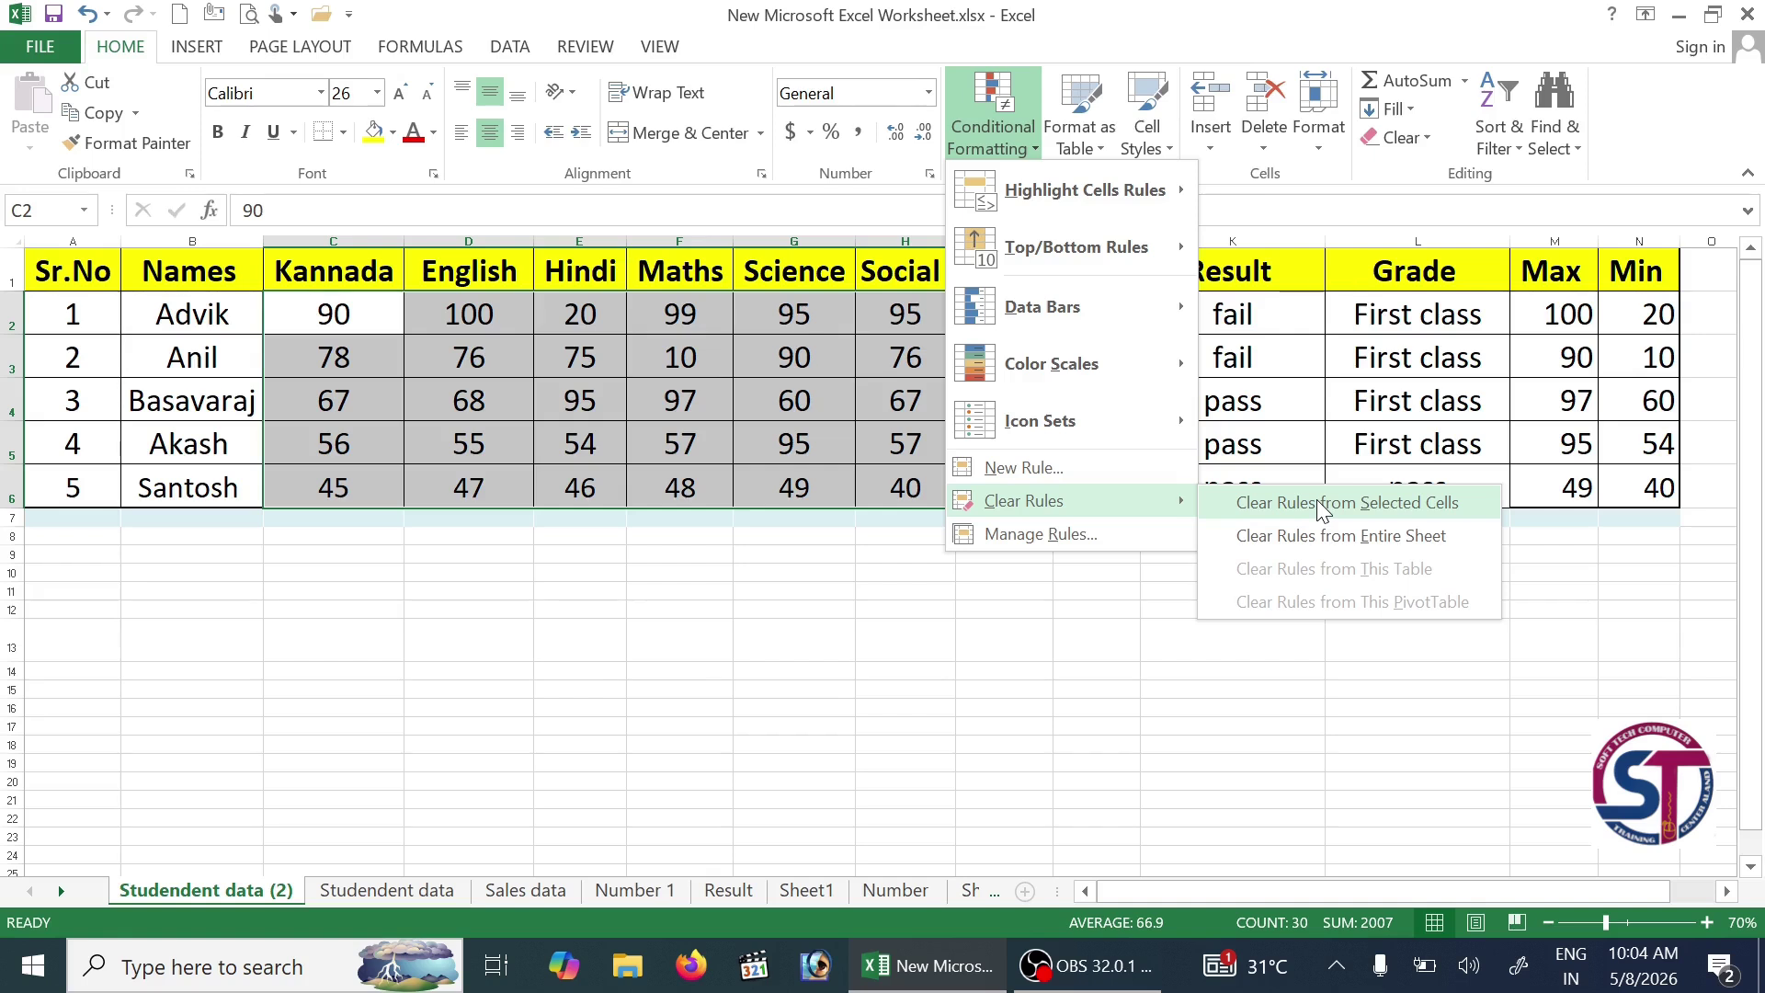
Step: Apply a Greater Than 55 rule with Light Red Fill with Dark Red Text and green Gradient Fill data bars to C2:H6
{"action": "mouse_move", "coordinate": [1167, 185]}
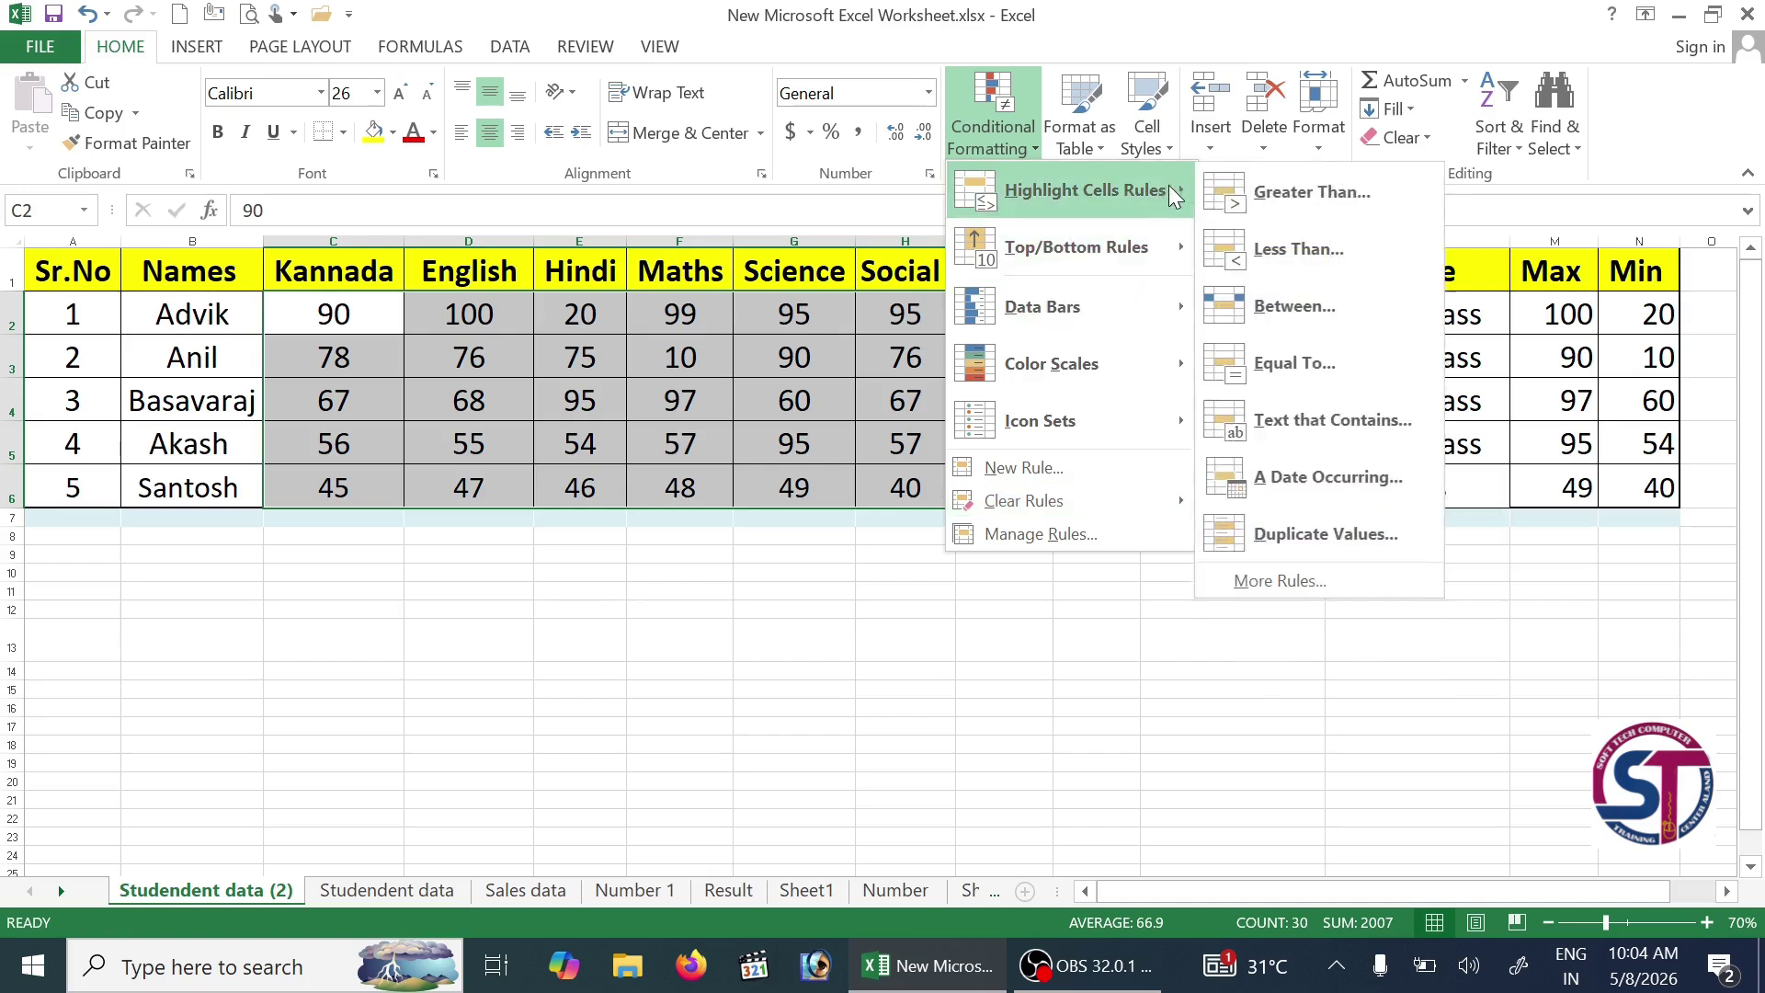
{"action": "left_click", "coordinate": [1314, 204]}
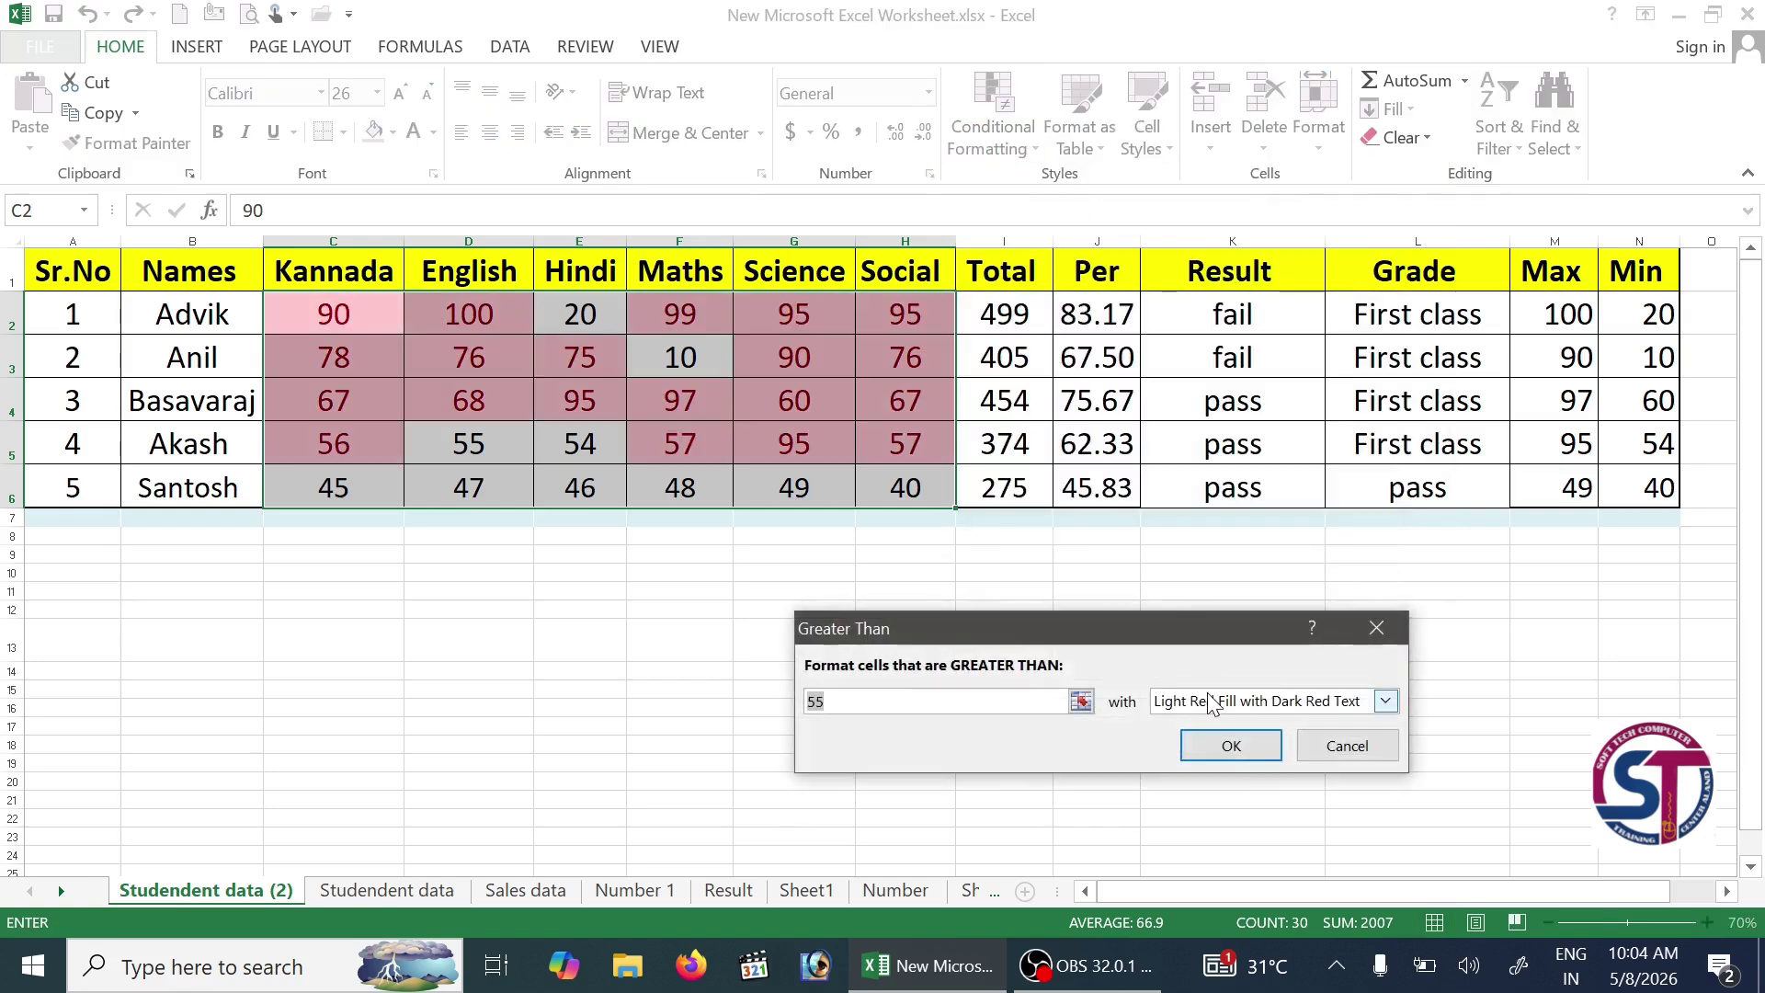
{"action": "left_click", "coordinate": [1231, 746]}
{"action": "left_click", "coordinate": [992, 129]}
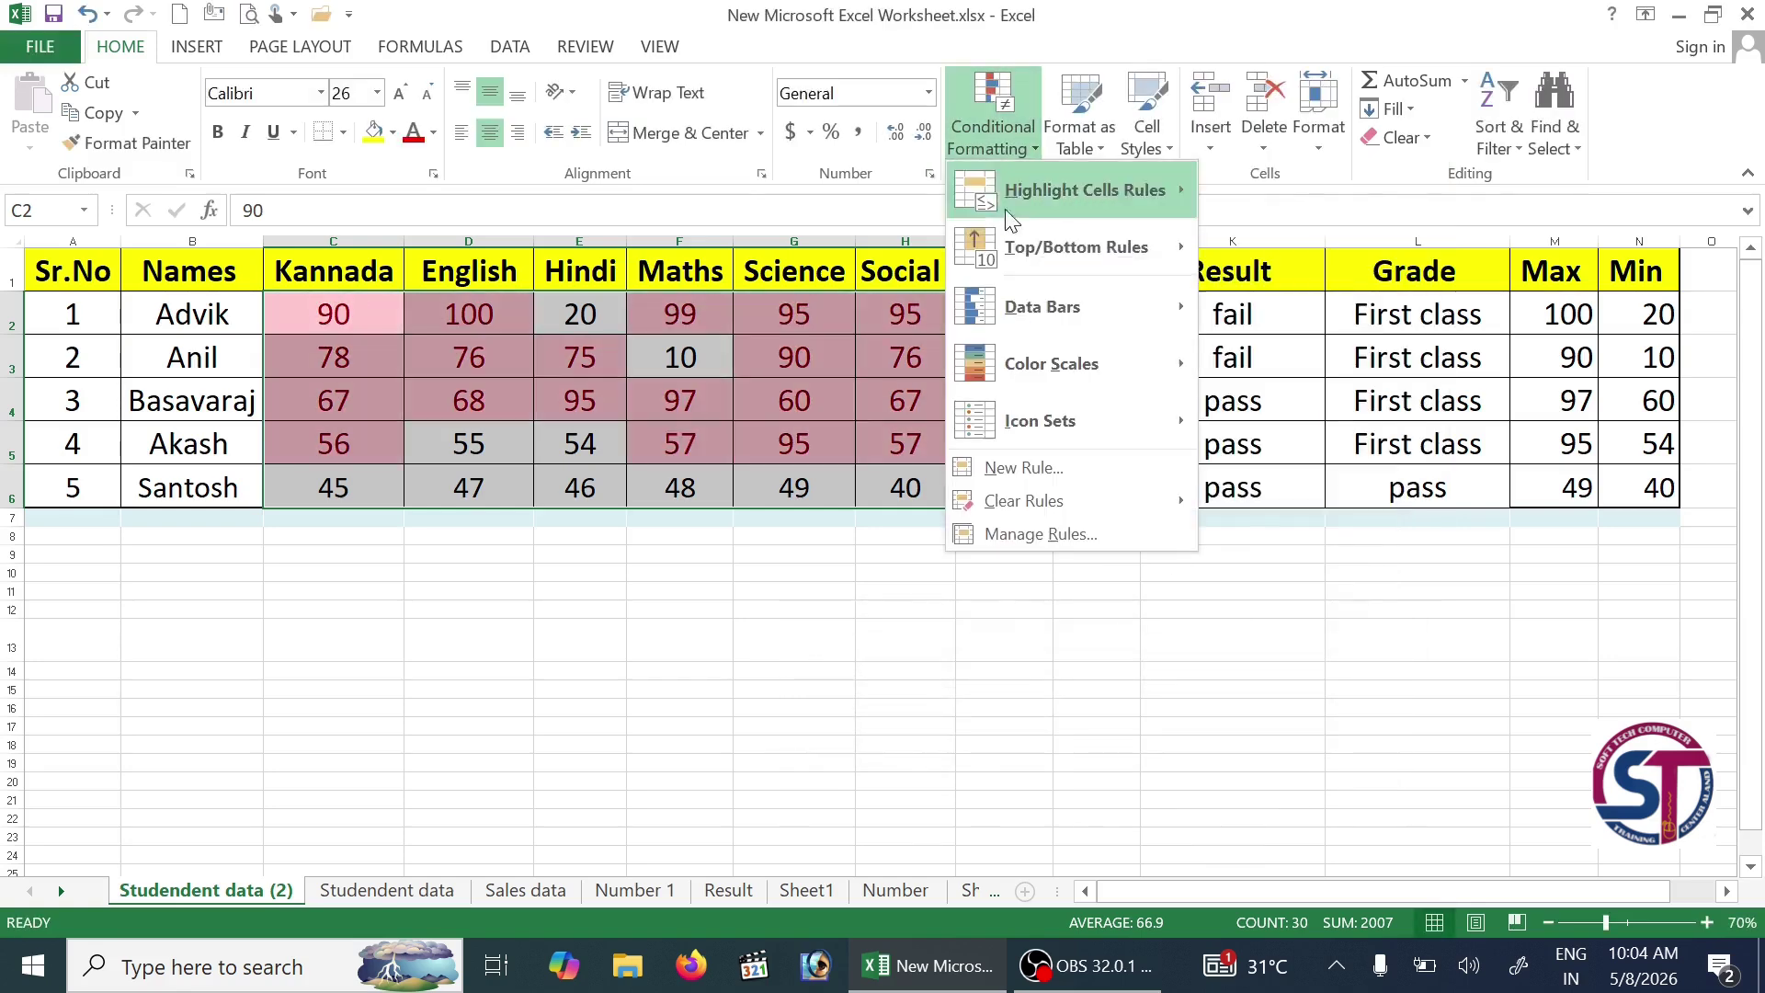
{"action": "mouse_move", "coordinate": [1030, 316]}
{"action": "left_click", "coordinate": [1309, 340]}
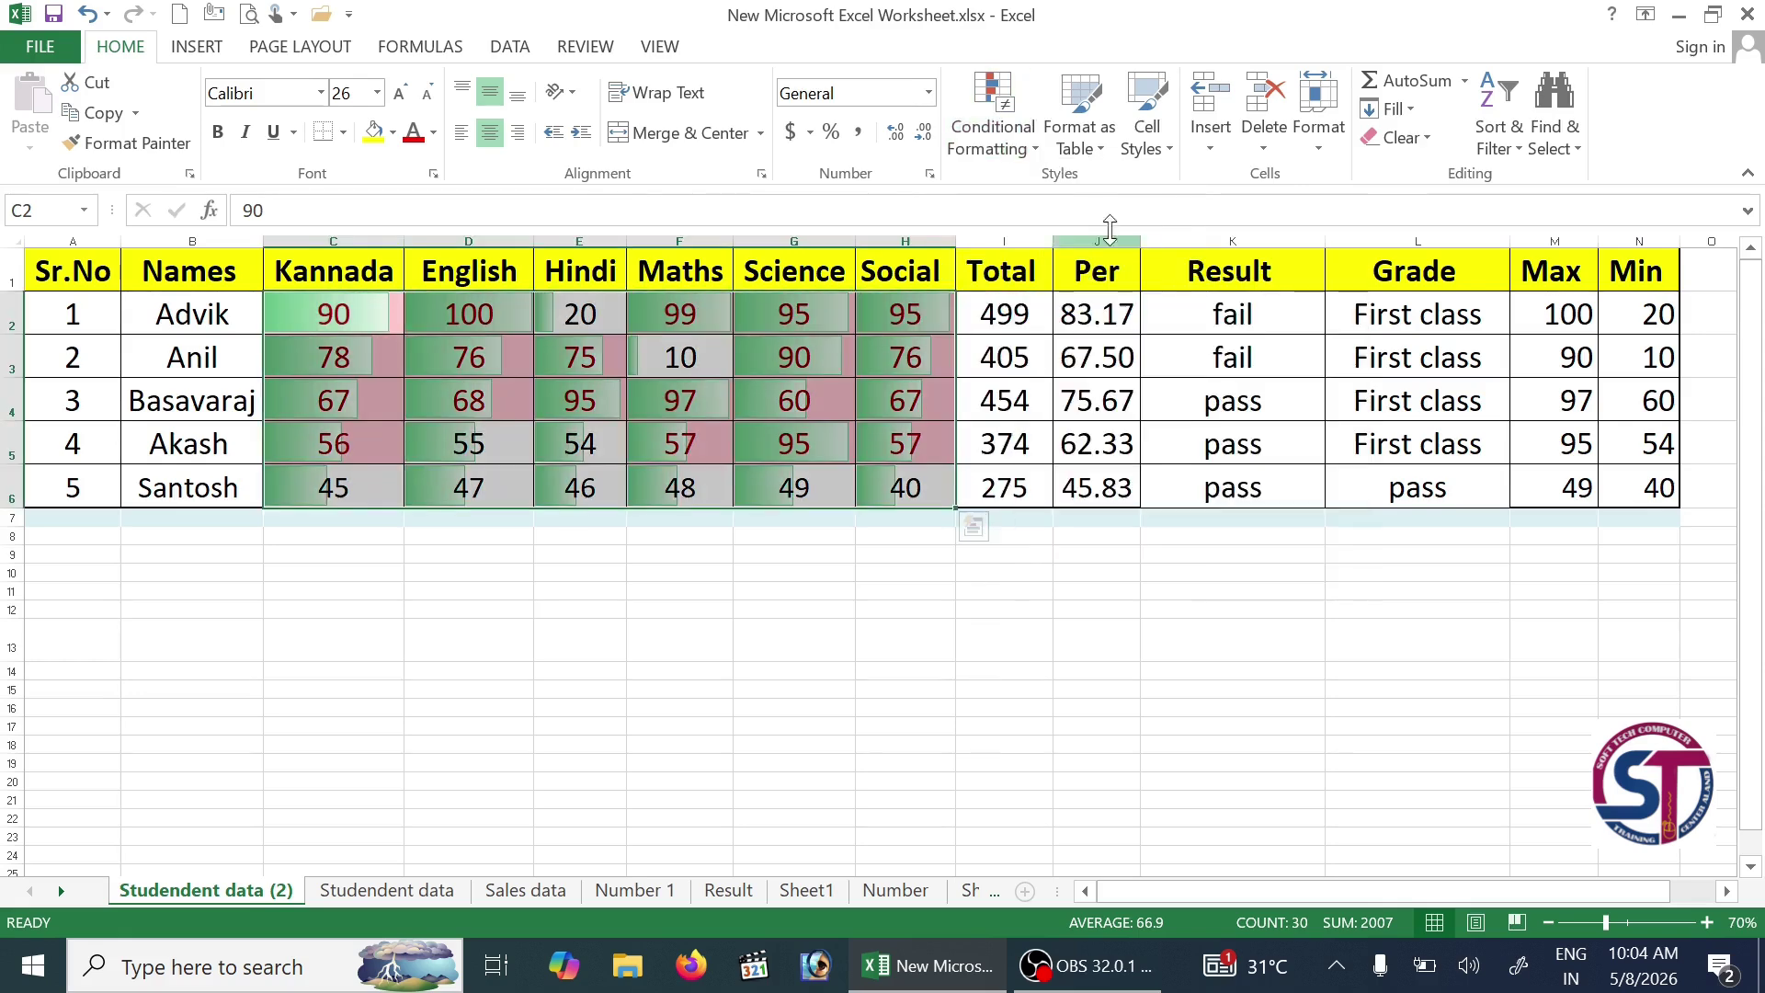
Step: Clear the conditional formatting rules from the entire sheet, and undo the clearing
{"action": "left_click", "coordinate": [1032, 154]}
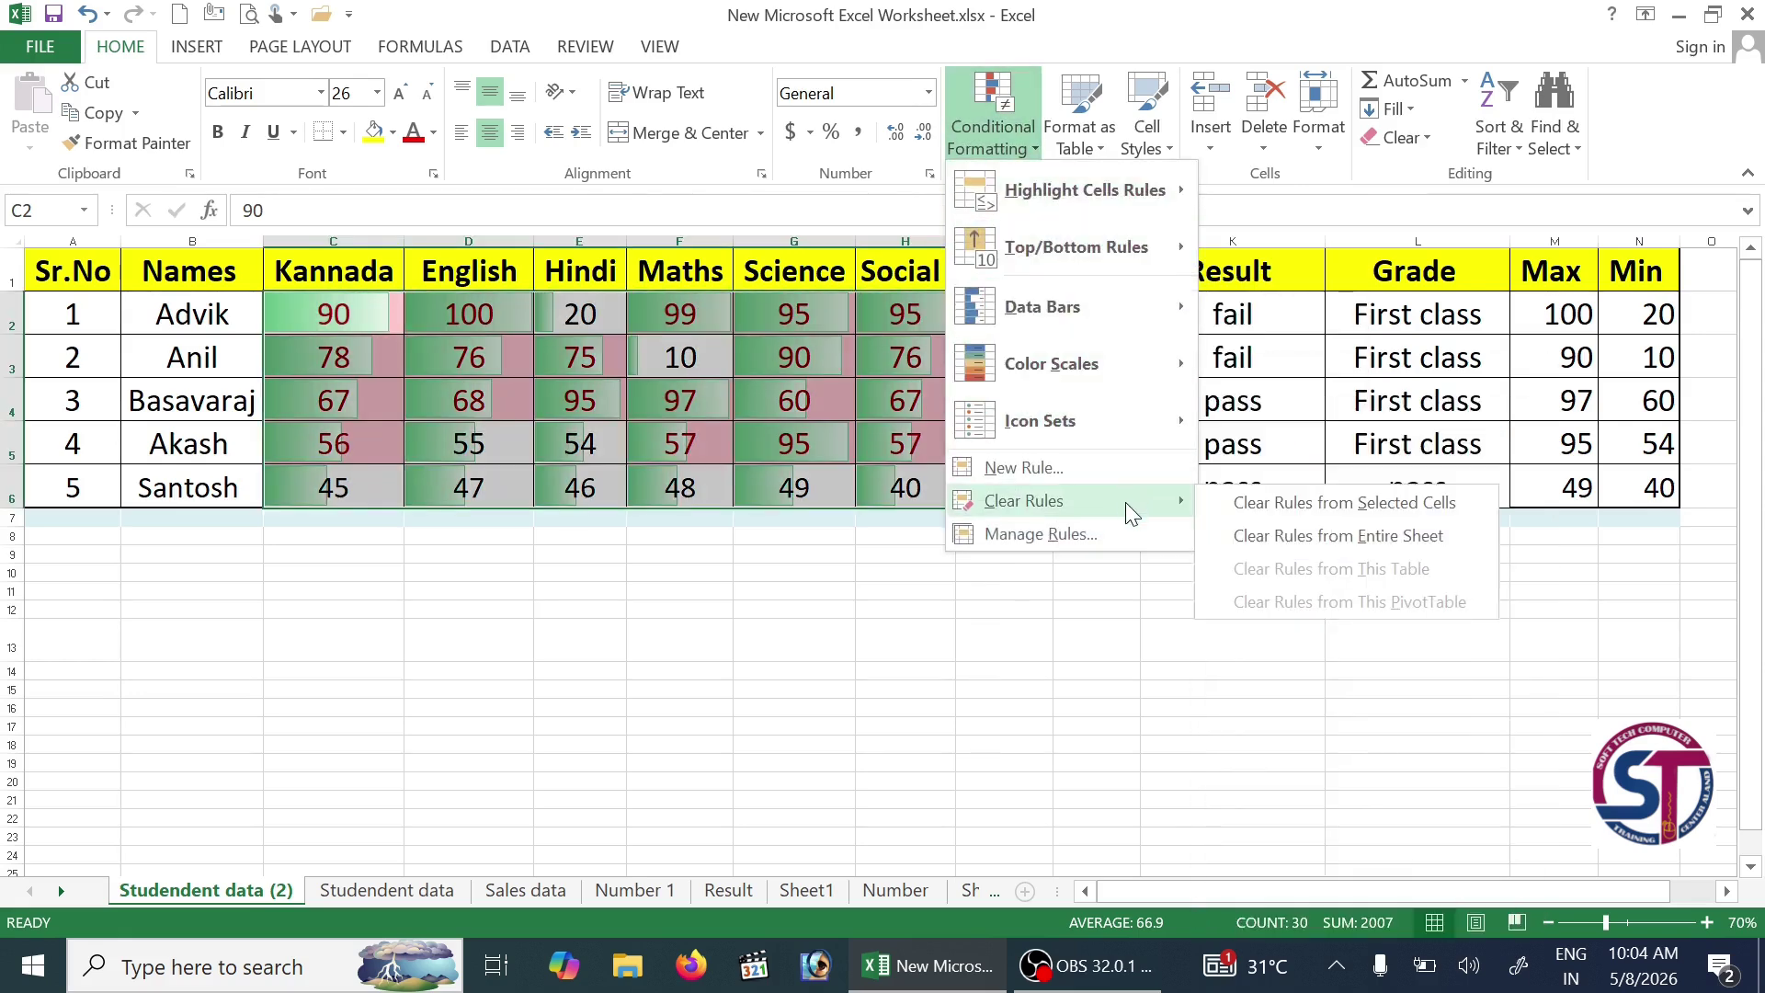
{"action": "left_click", "coordinate": [1337, 532]}
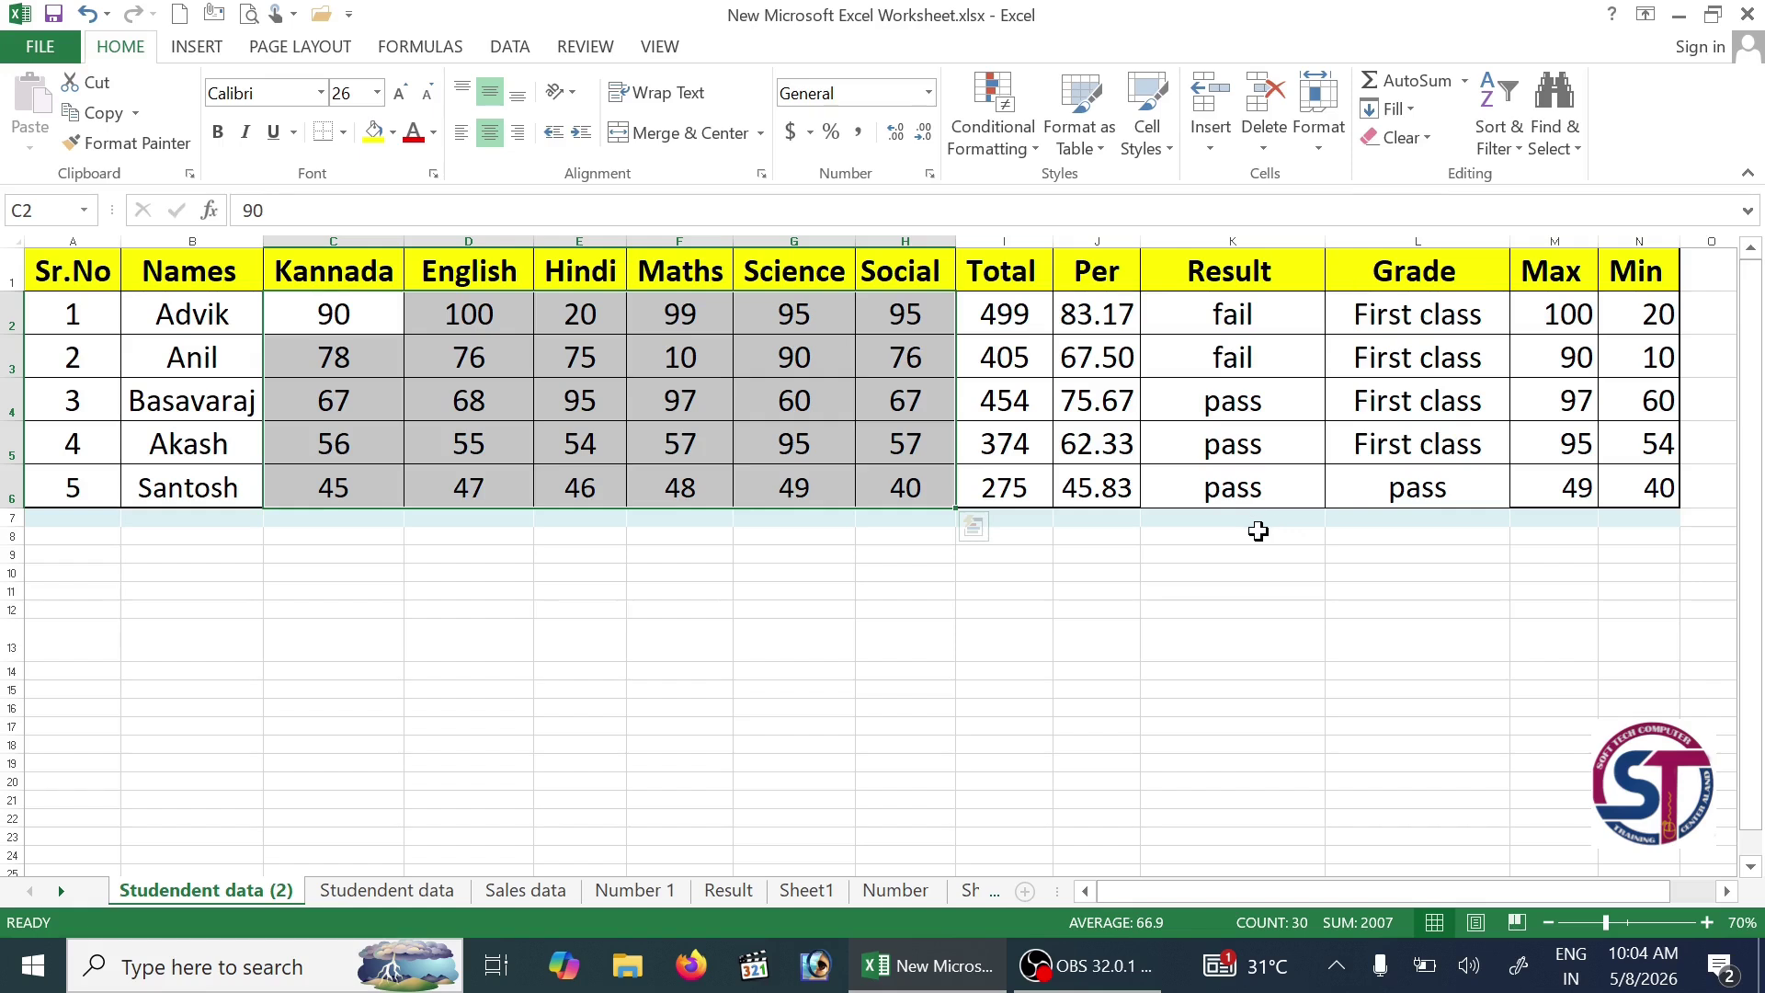
{"action": "key", "text": "ctrl+z"}
Step: Clear the conditional formatting rules from only the Kannada, English and Hindi marks in C2:E6
{"action": "left_click", "coordinate": [831, 610]}
{"action": "left_click_drag", "start_coordinate": [334, 316], "coordinate": [624, 491]}
{"action": "left_click", "coordinate": [1006, 136]}
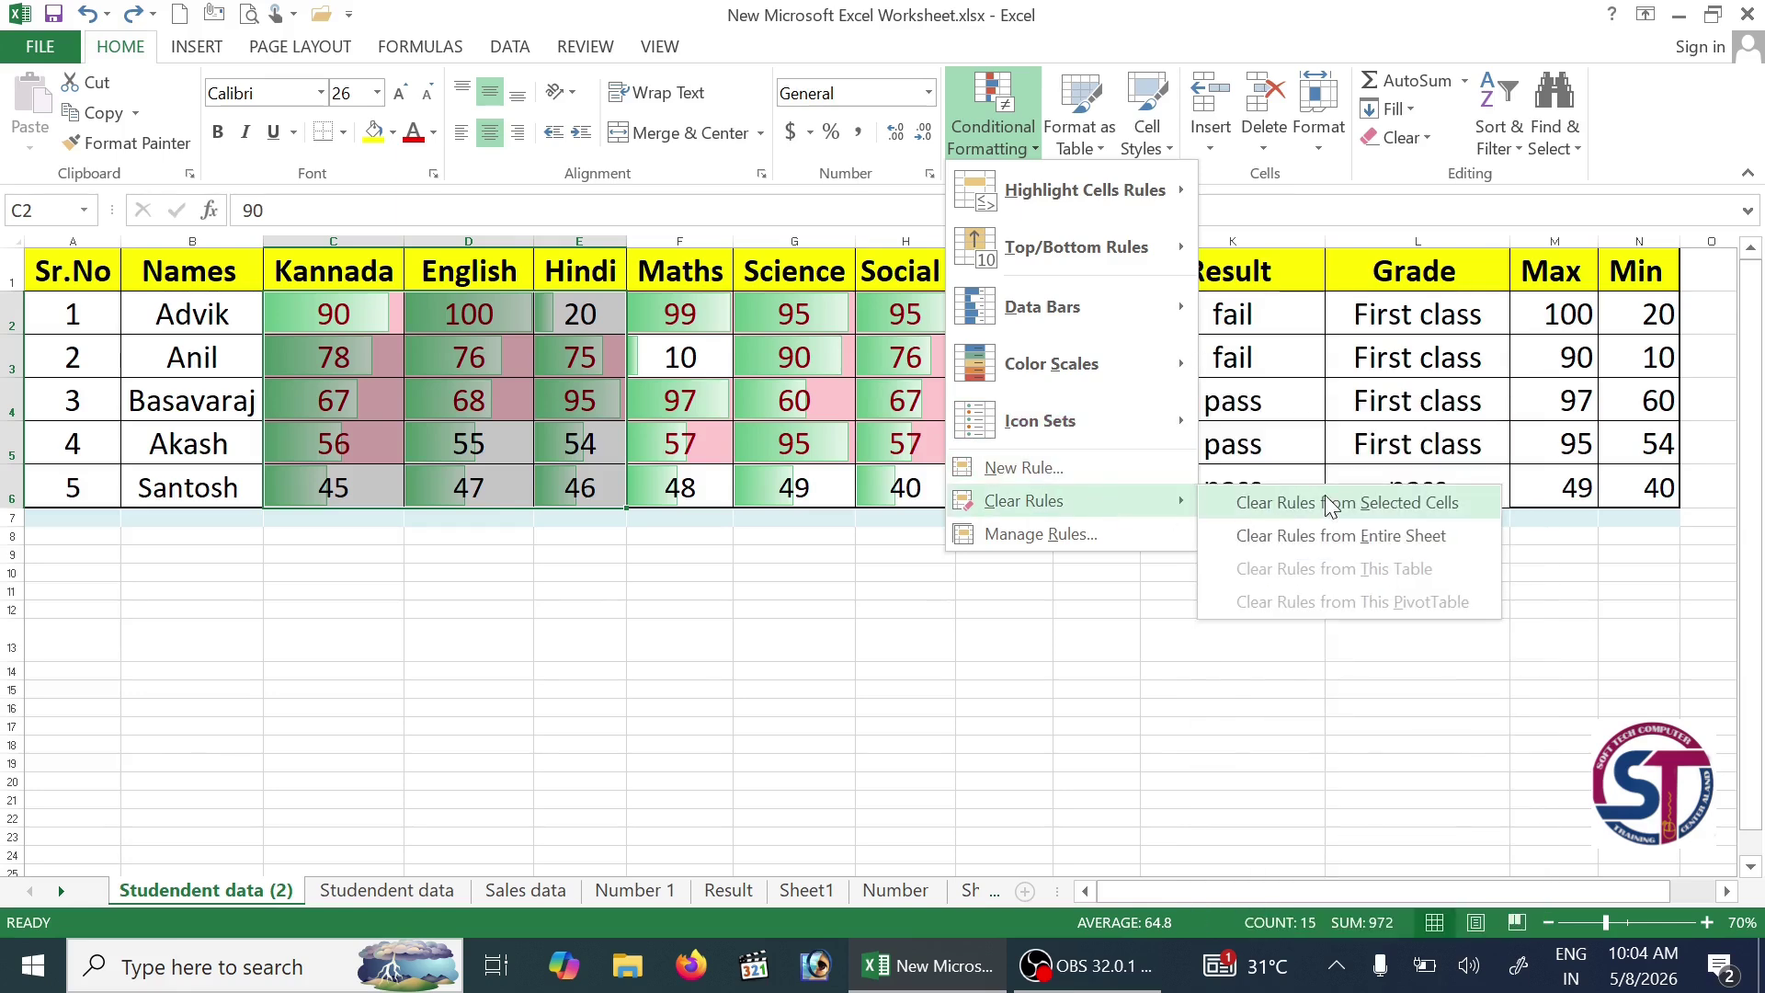
{"action": "left_click", "coordinate": [1325, 502]}
{"action": "left_click", "coordinate": [961, 641]}
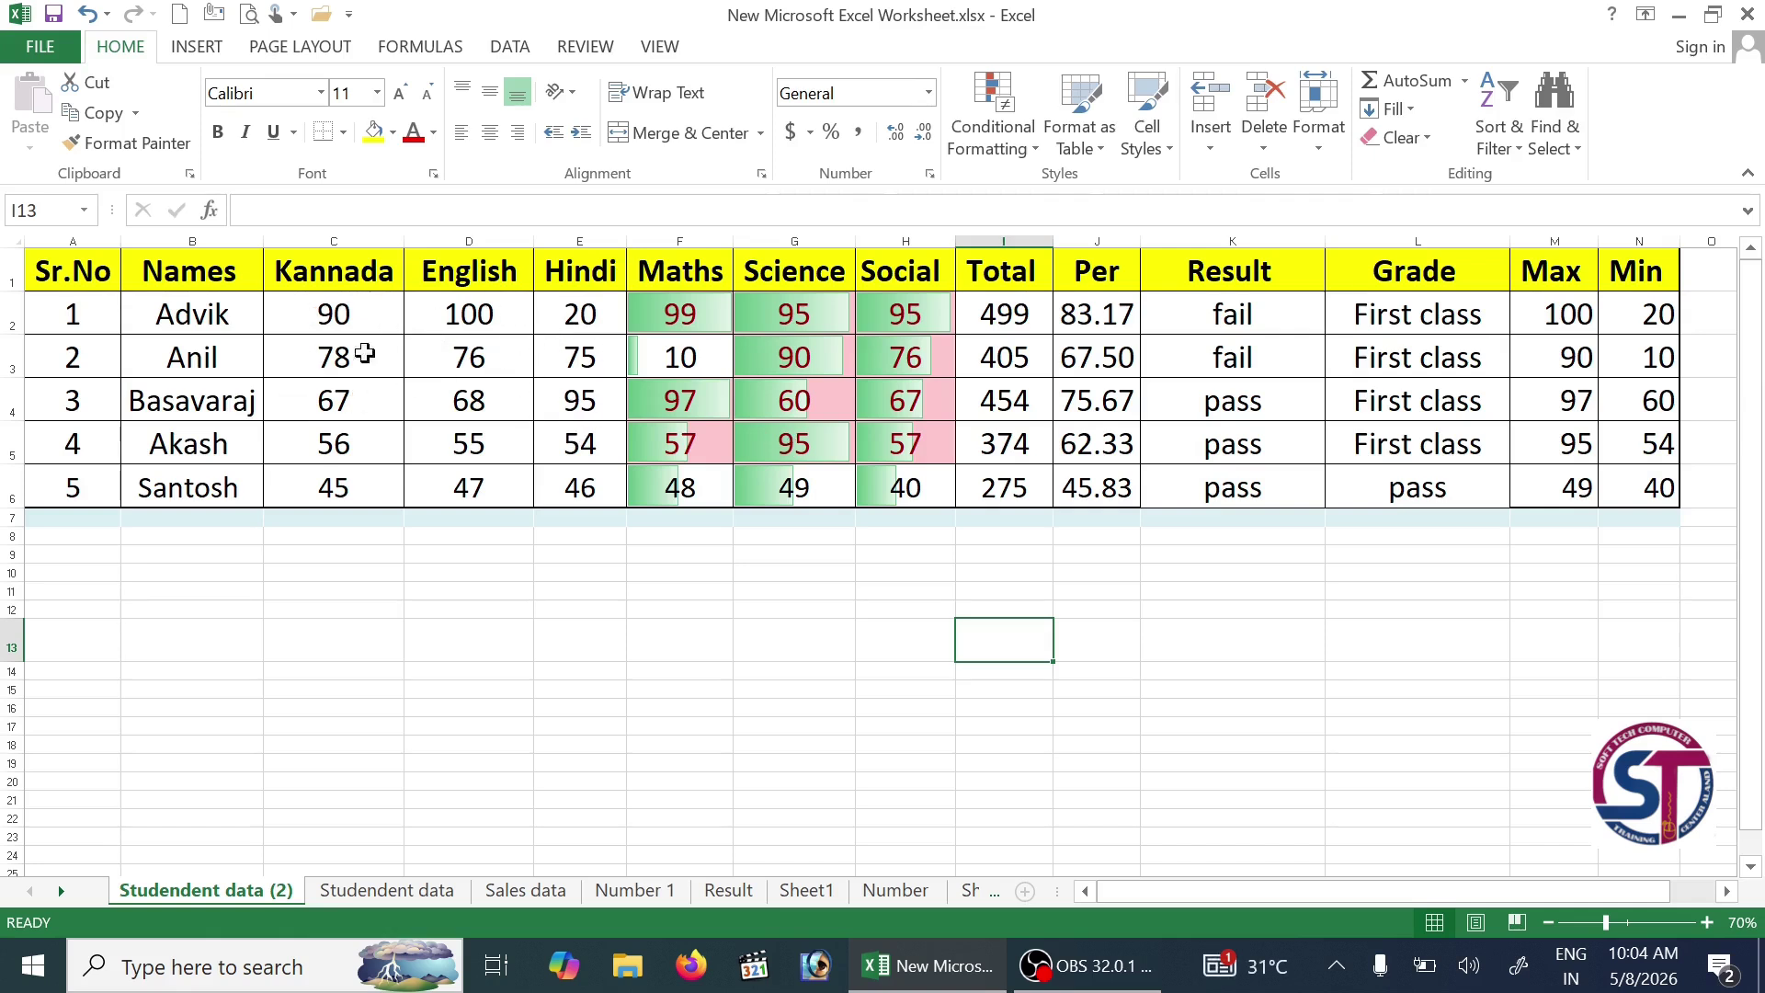
{"action": "left_click_drag", "start_coordinate": [386, 313], "coordinate": [904, 486]}
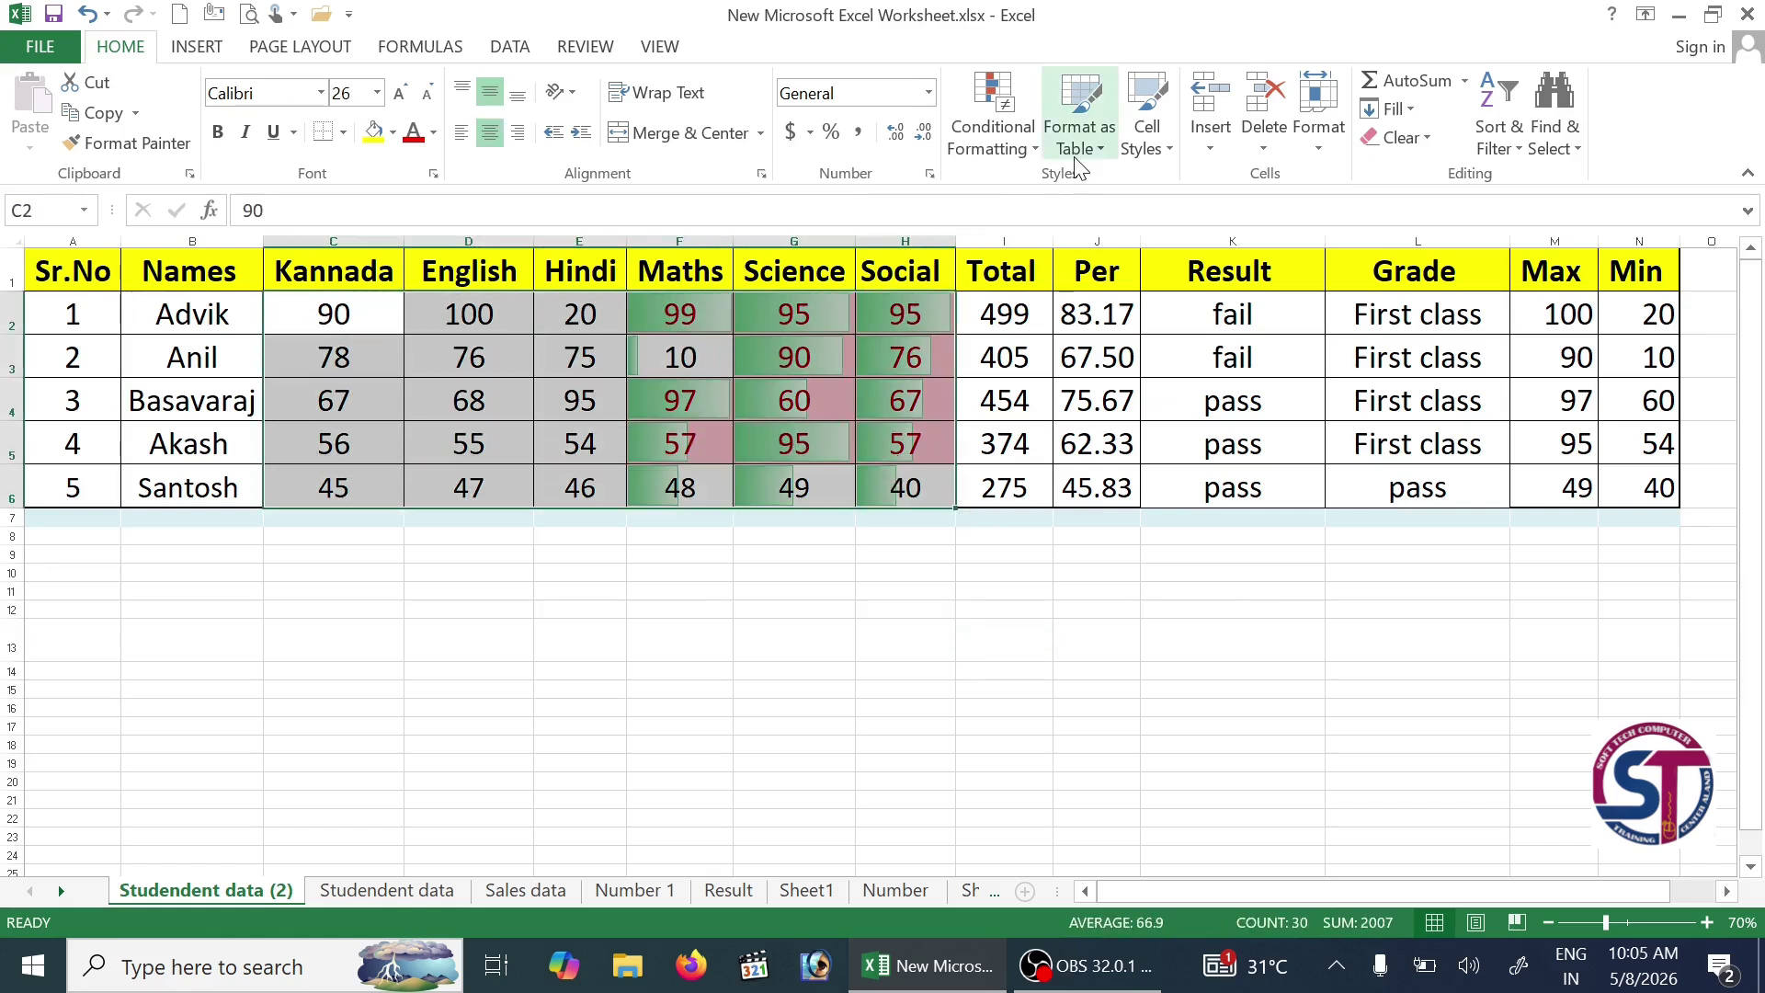
{"action": "left_click", "coordinate": [992, 134]}
{"action": "mouse_move", "coordinate": [1078, 421]}
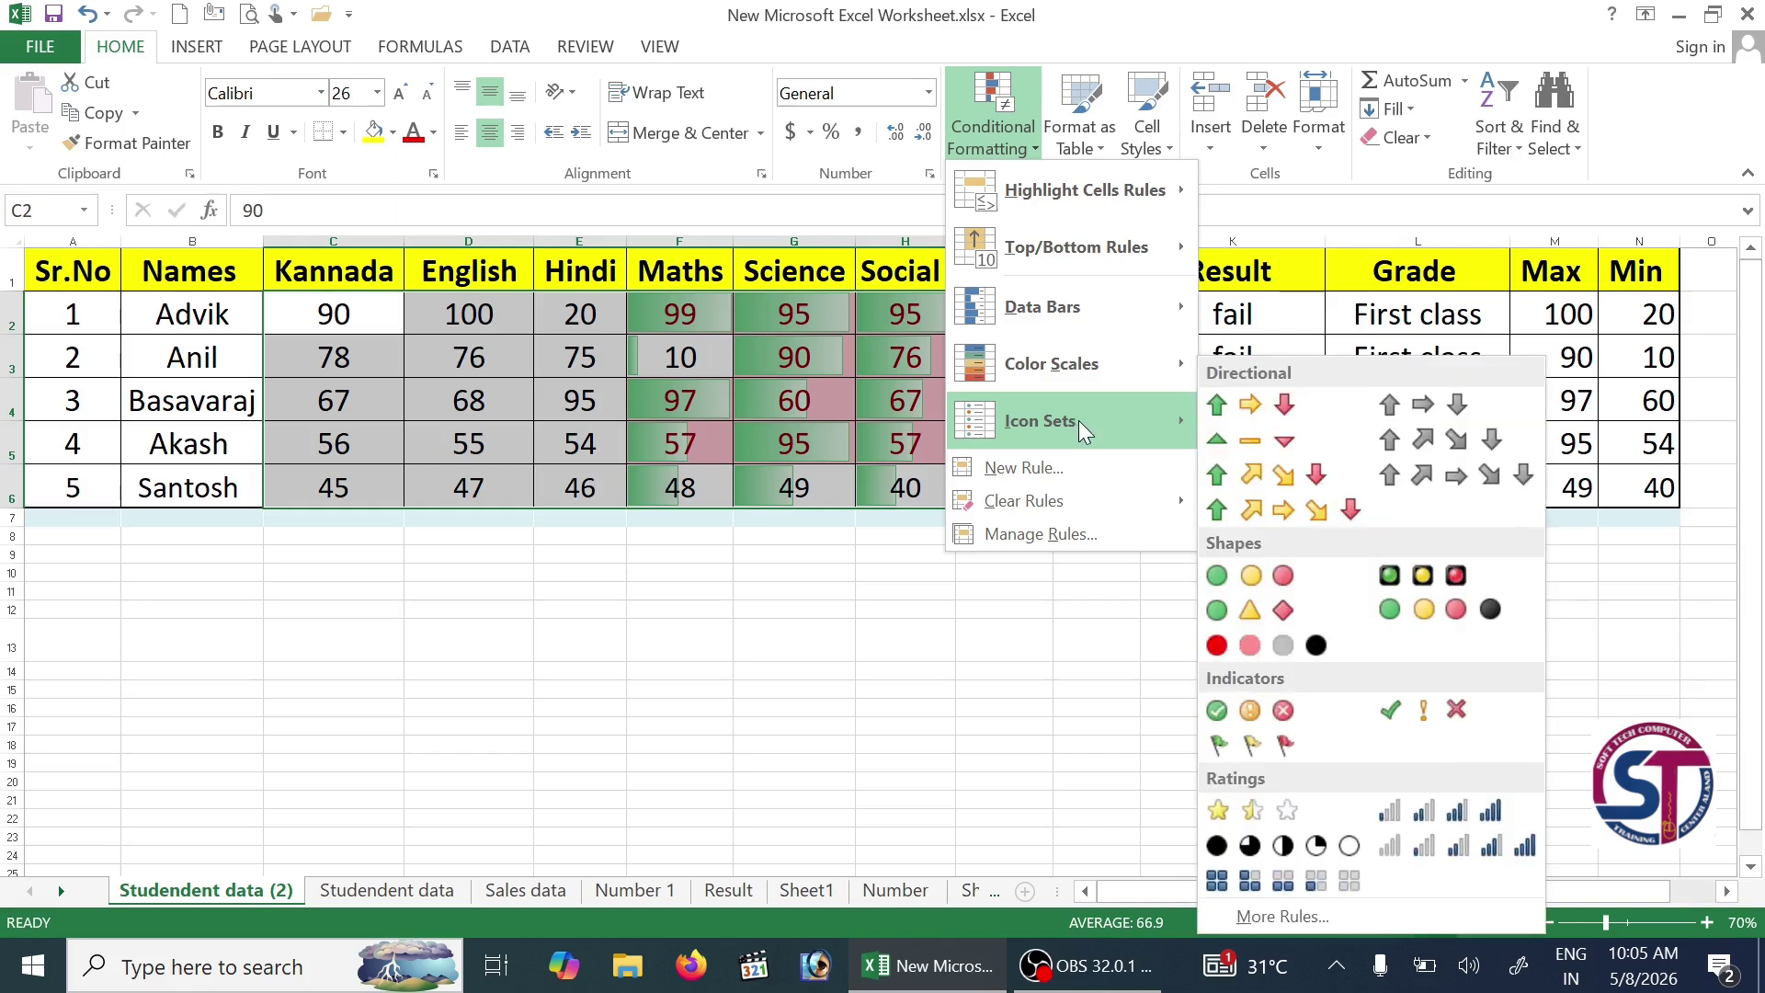
{"action": "mouse_move", "coordinate": [1085, 500]}
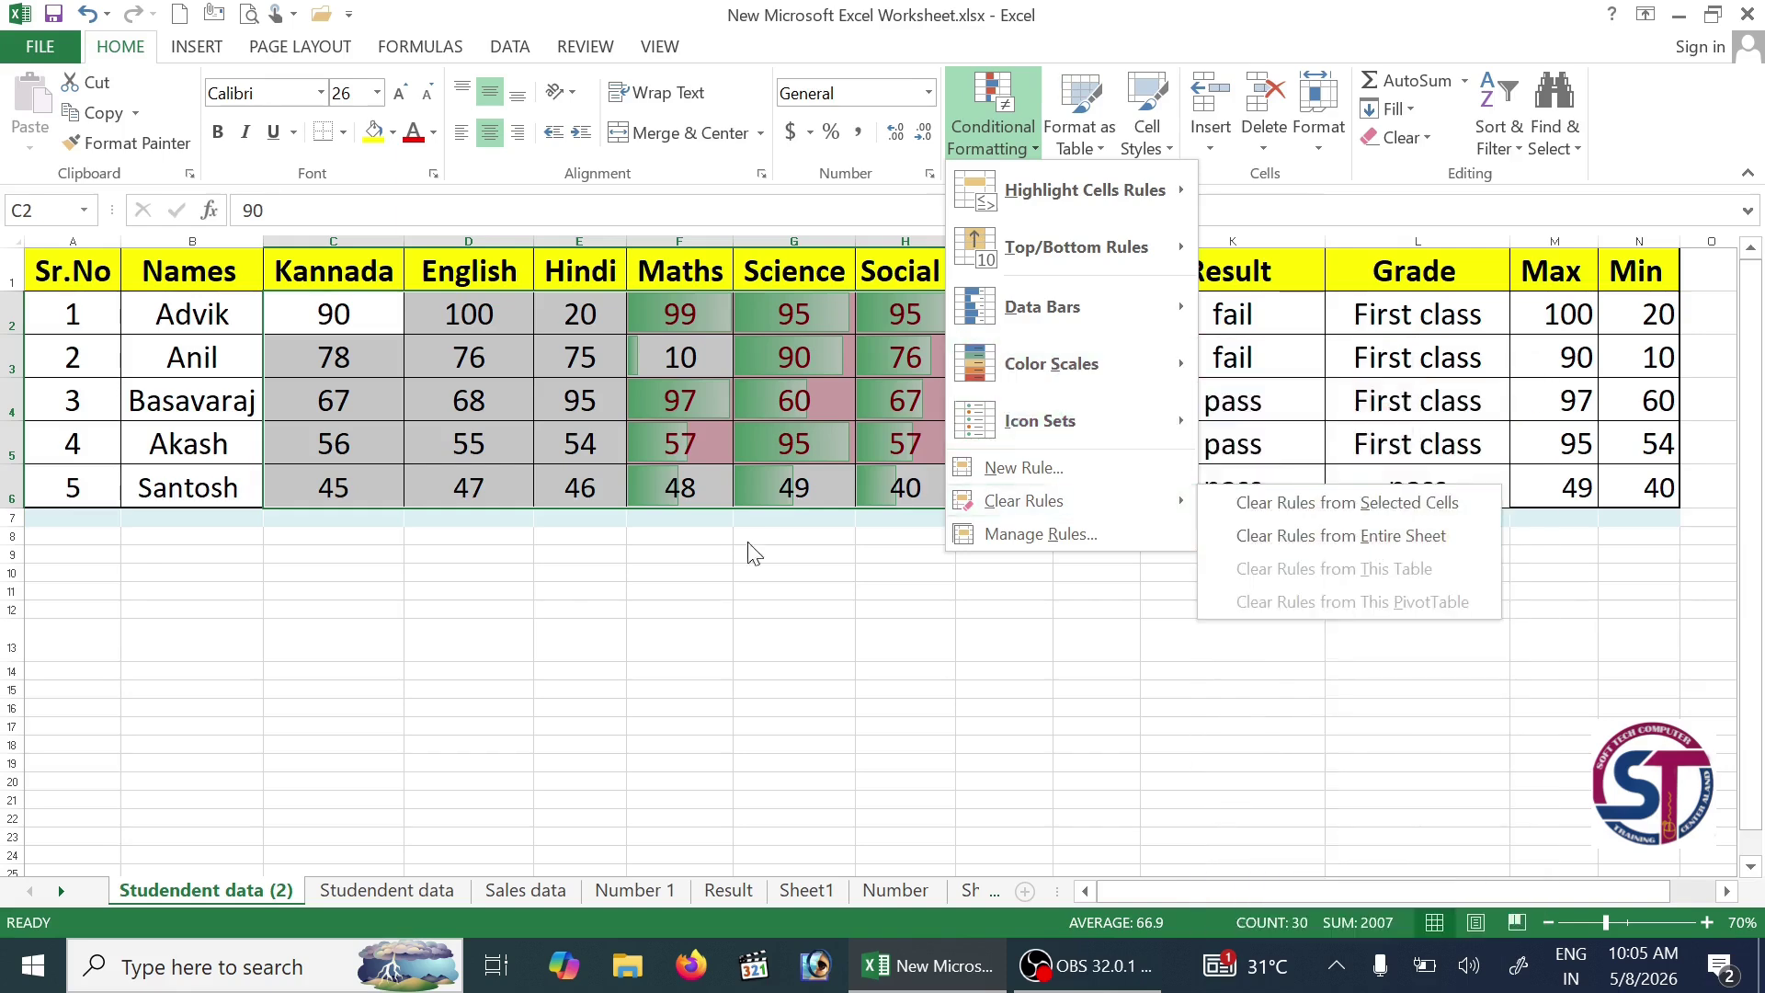
{"action": "left_click", "coordinate": [634, 523]}
Step: Clear the conditional formatting rules from the entire sheet, with only a single cell selected
{"action": "left_click", "coordinate": [473, 395]}
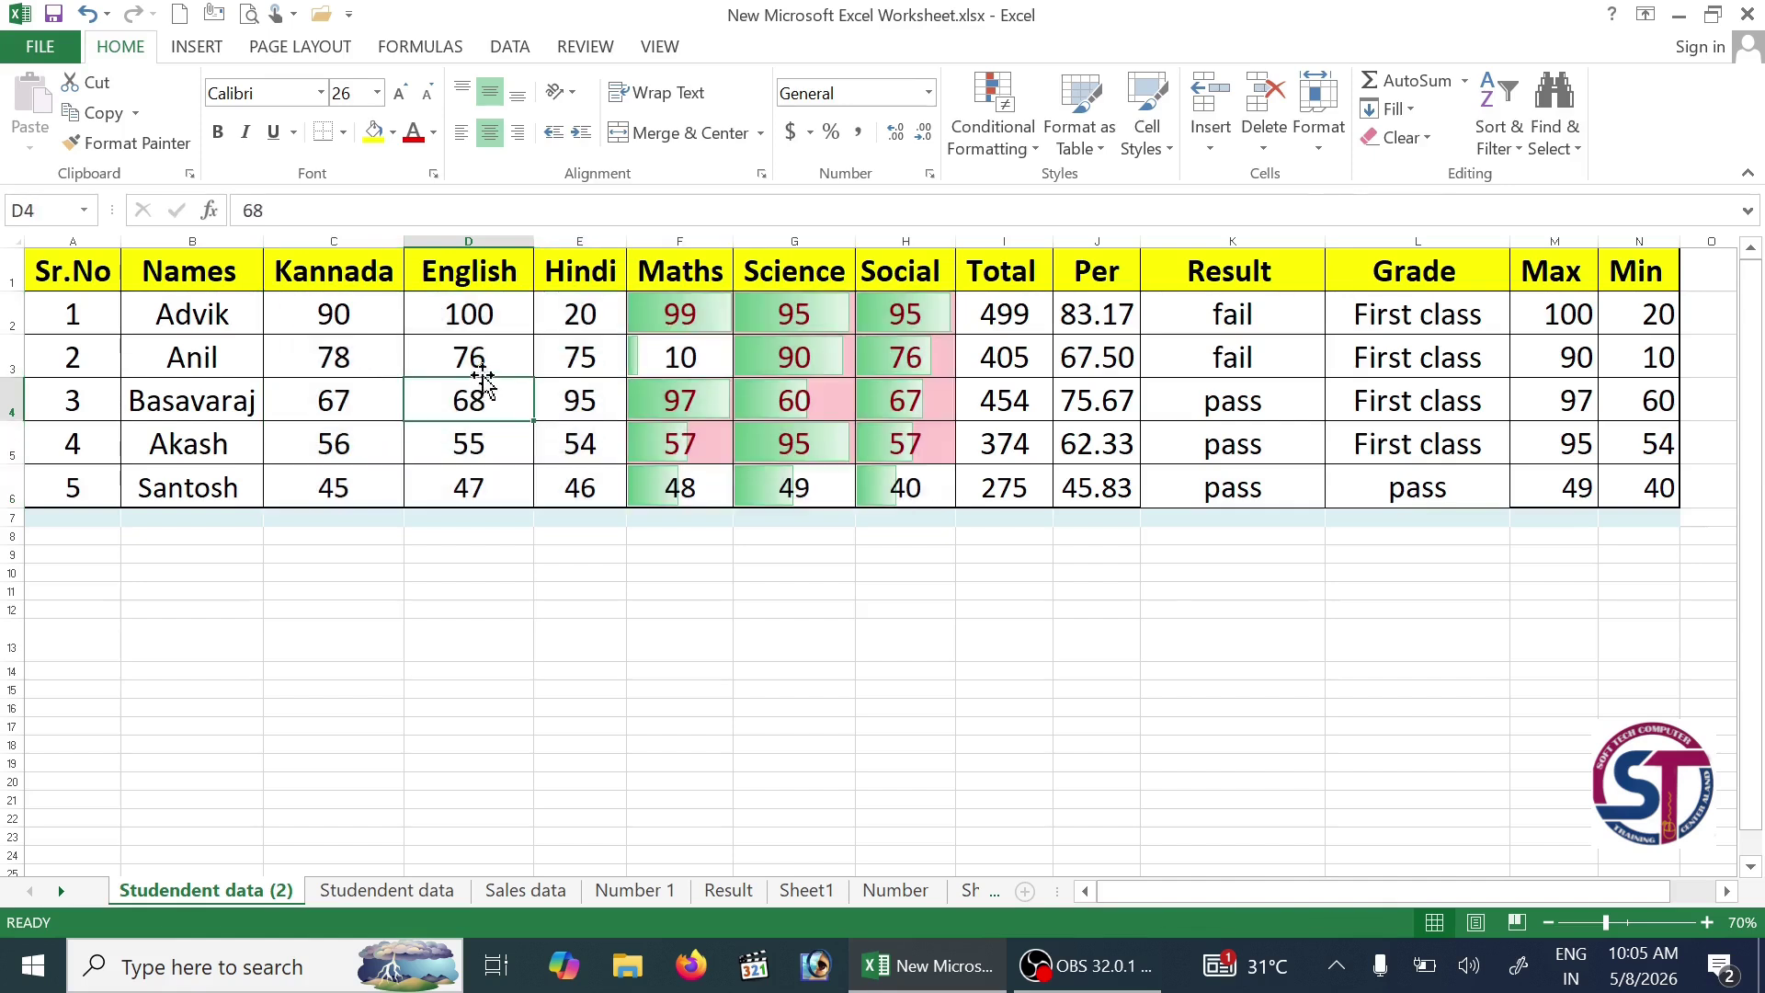
{"action": "left_click", "coordinate": [1029, 147]}
{"action": "mouse_move", "coordinate": [1094, 500]}
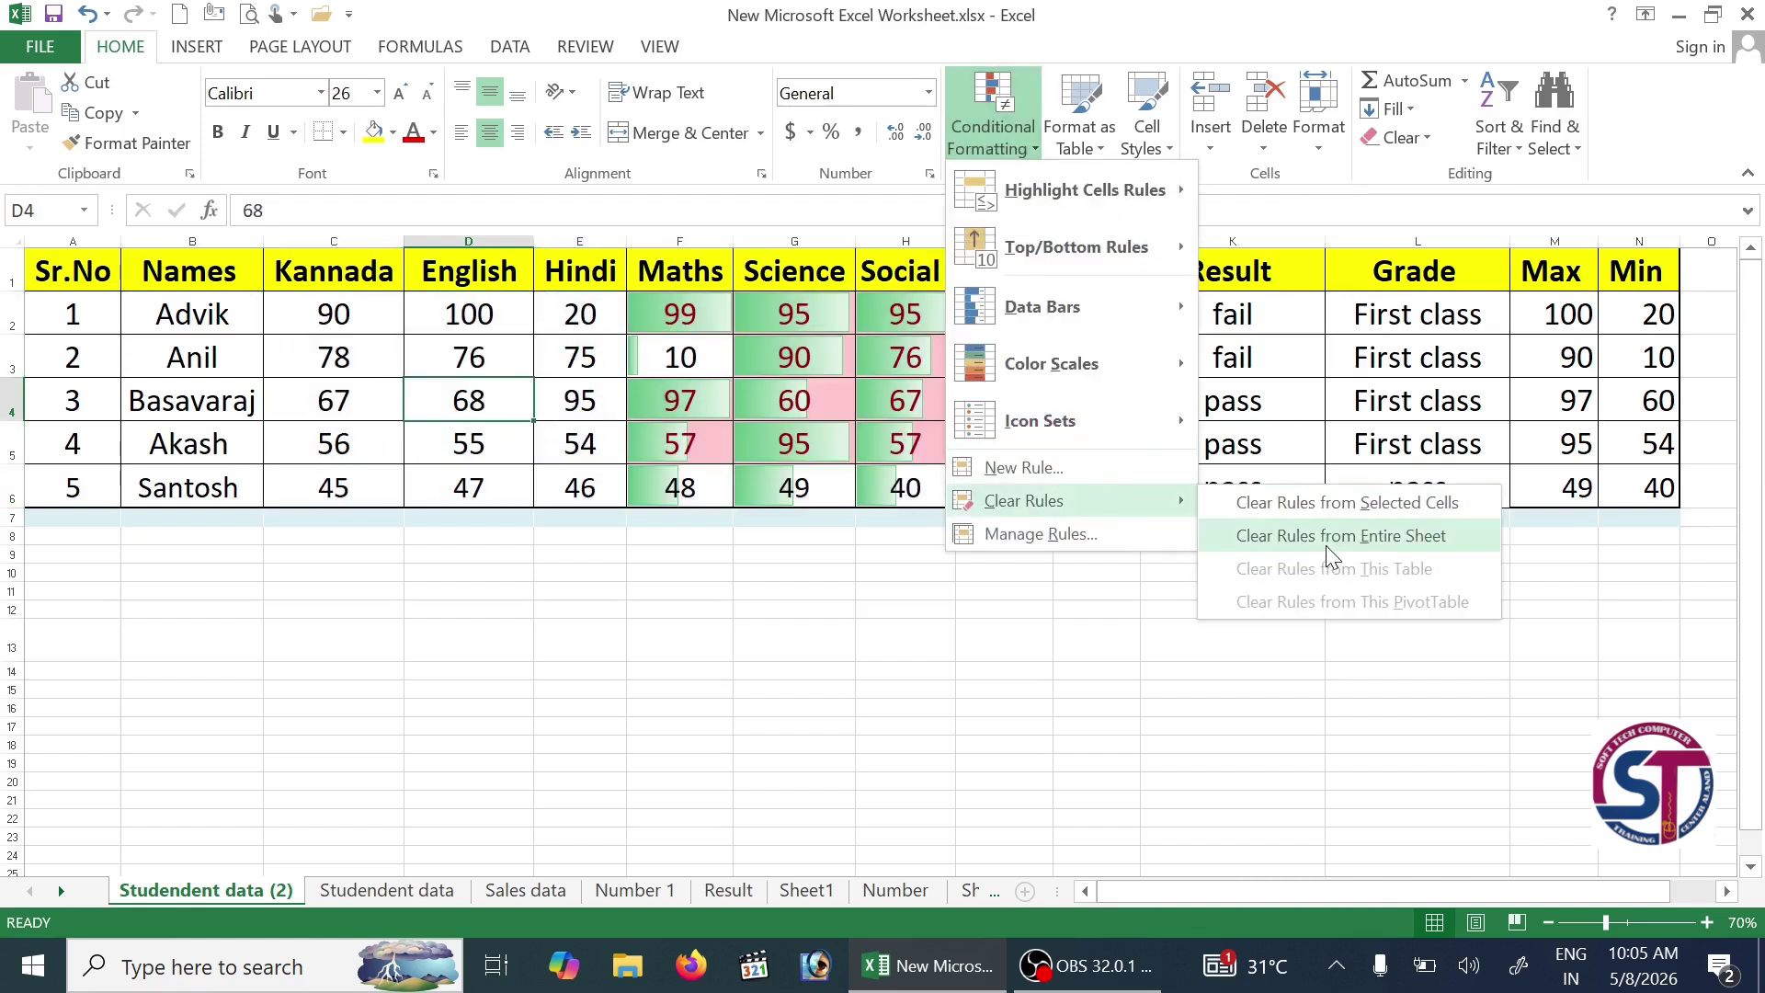
{"action": "left_click", "coordinate": [1328, 541]}
{"action": "left_click", "coordinate": [918, 593]}
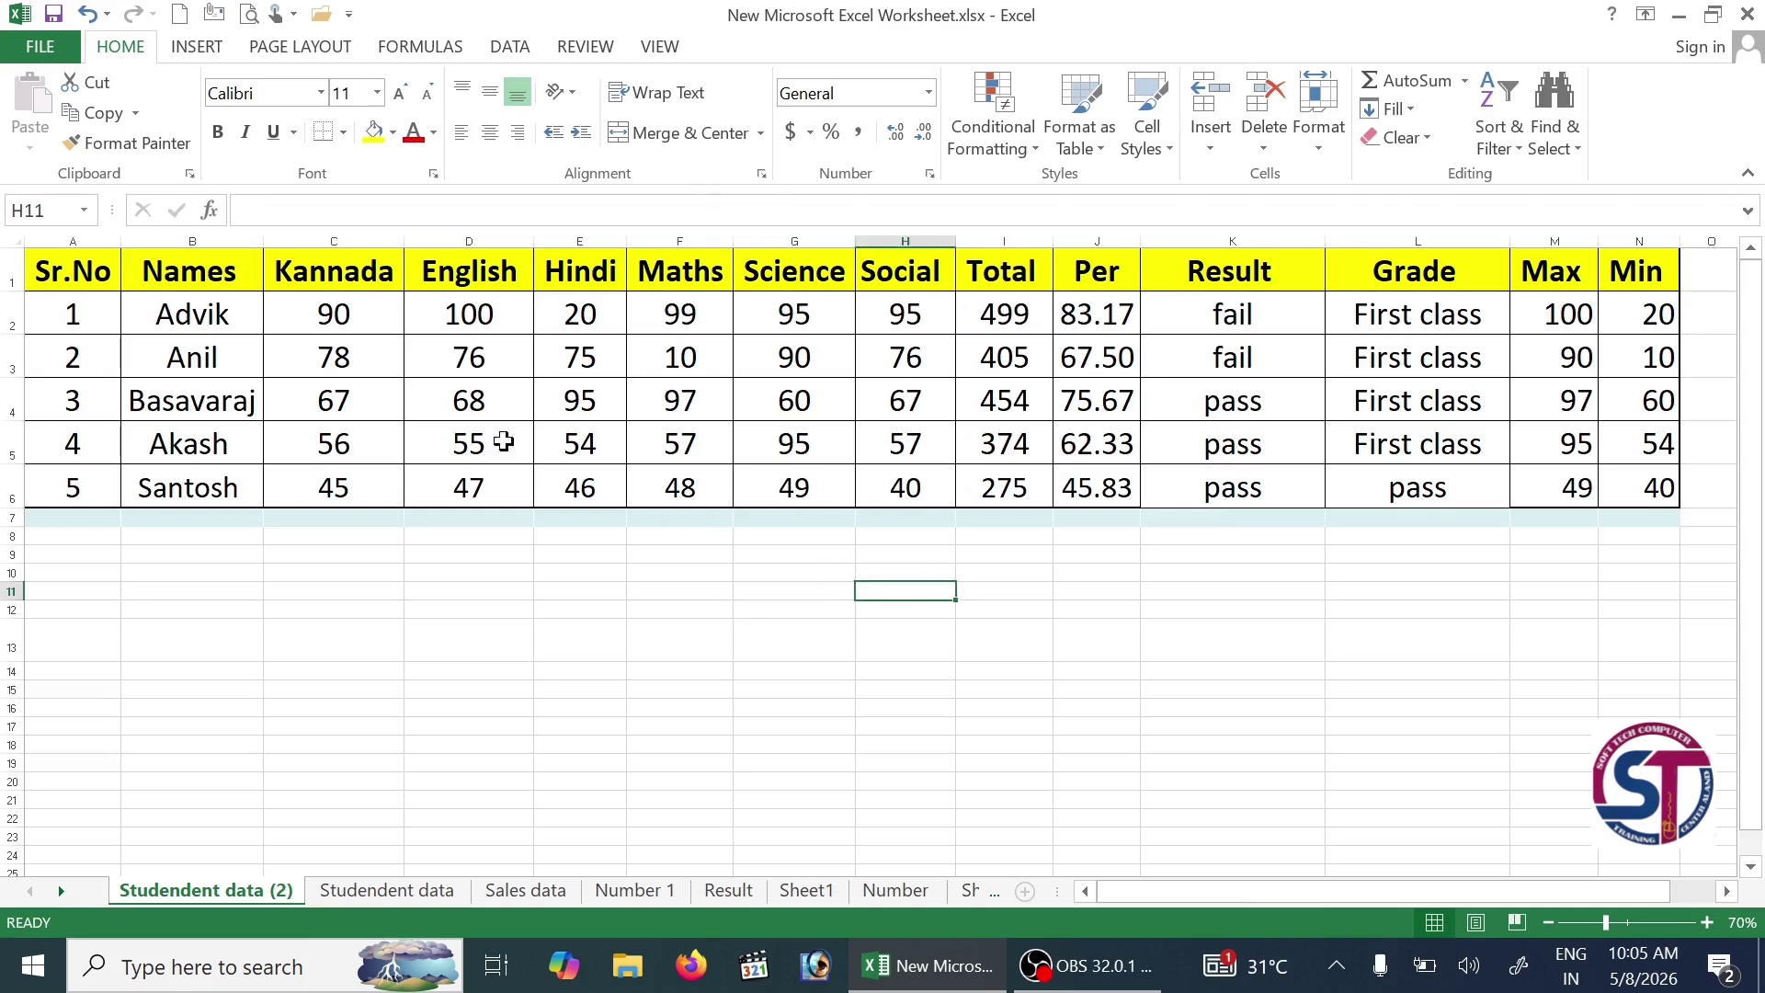
{"action": "left_click", "coordinate": [1052, 143]}
{"action": "left_click", "coordinate": [1031, 143]}
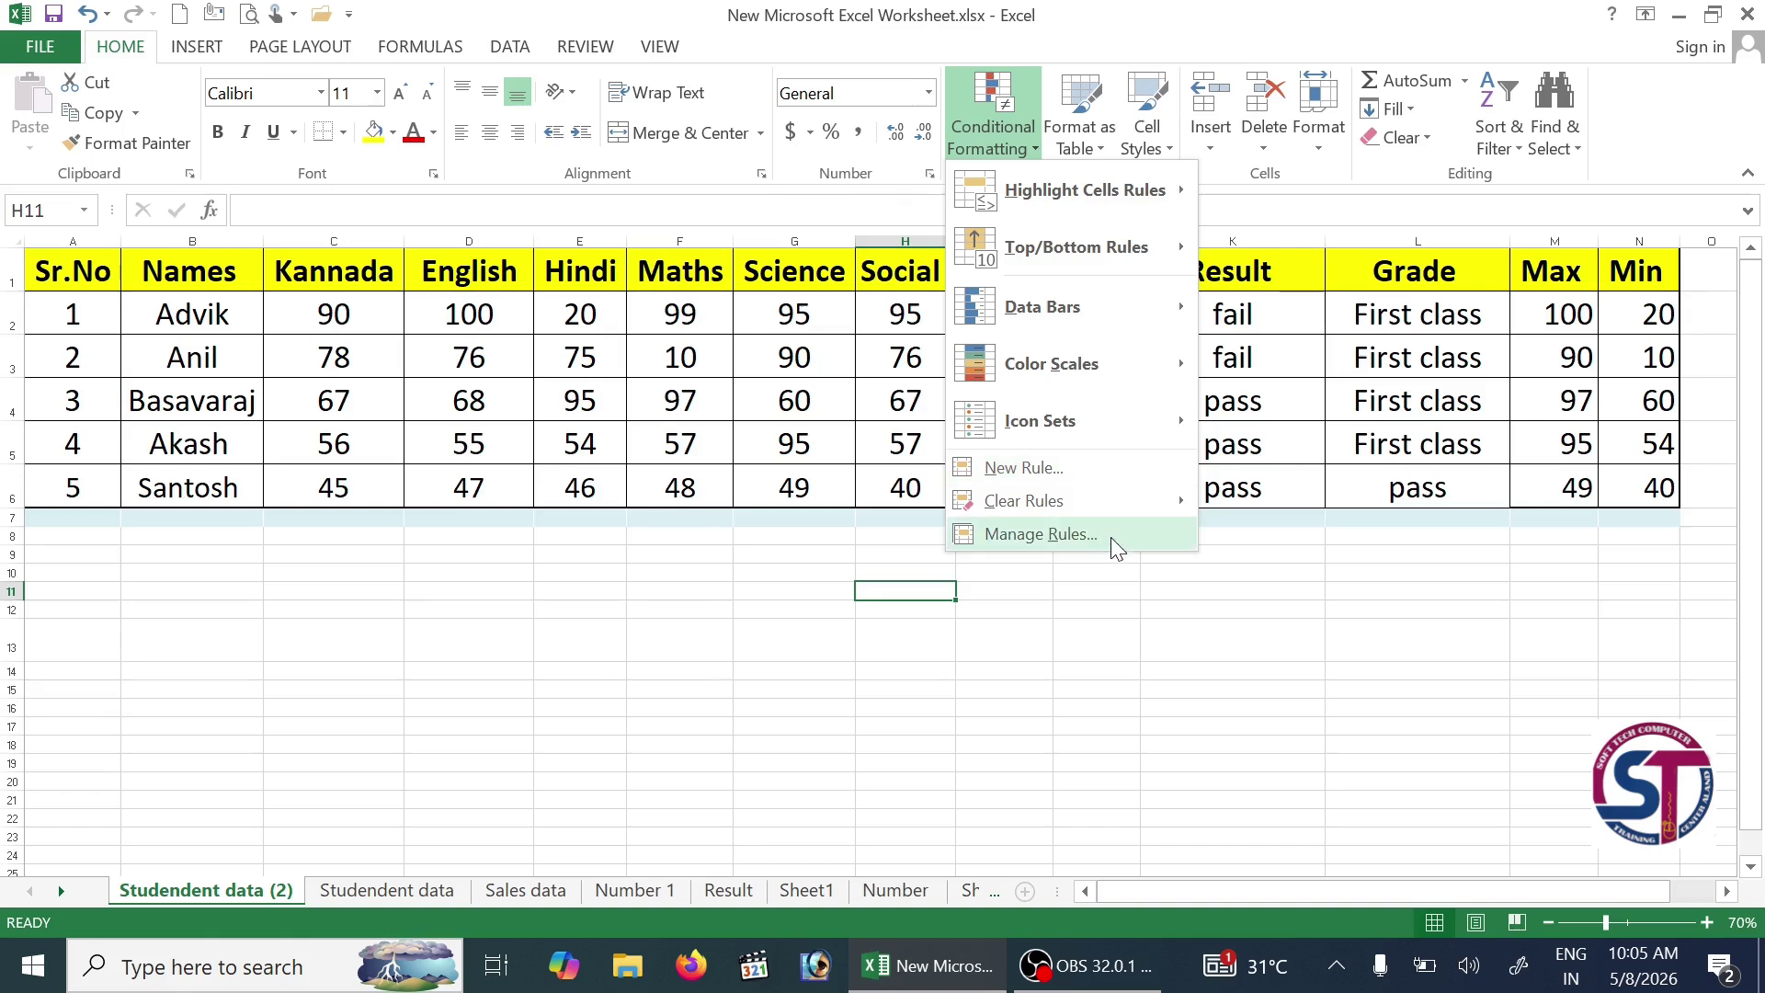
{"action": "left_click", "coordinate": [639, 600]}
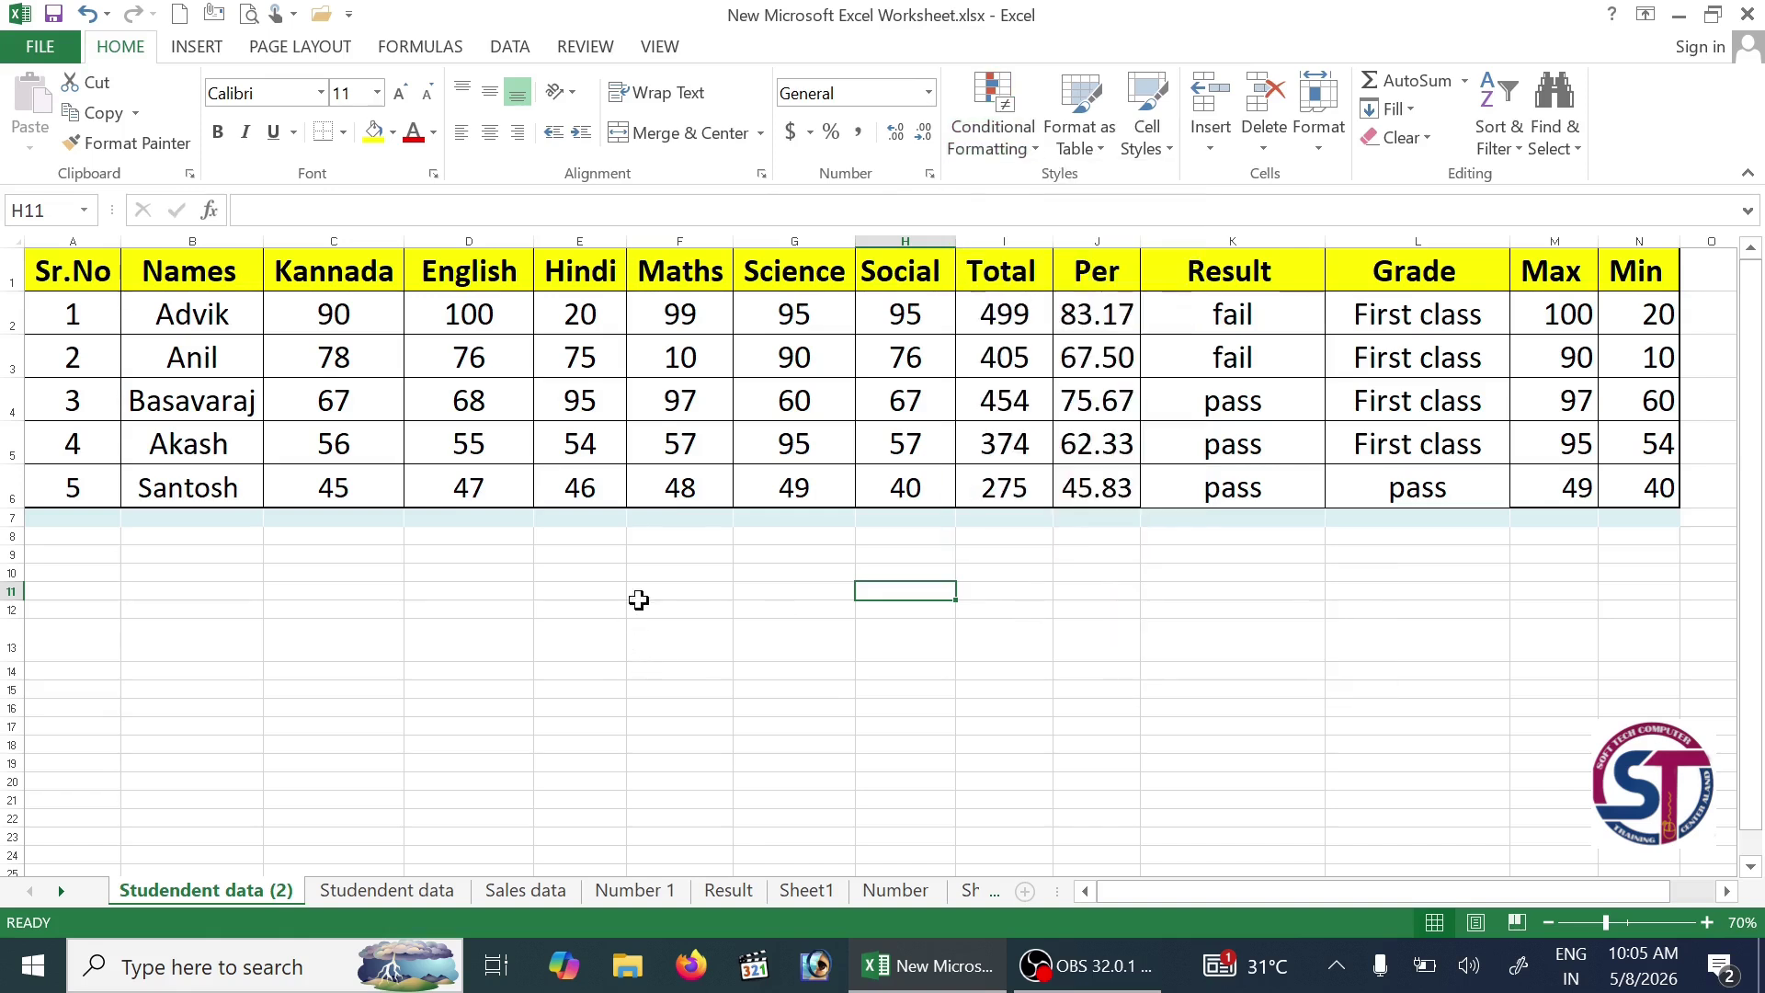
{"action": "left_click", "coordinate": [1088, 152]}
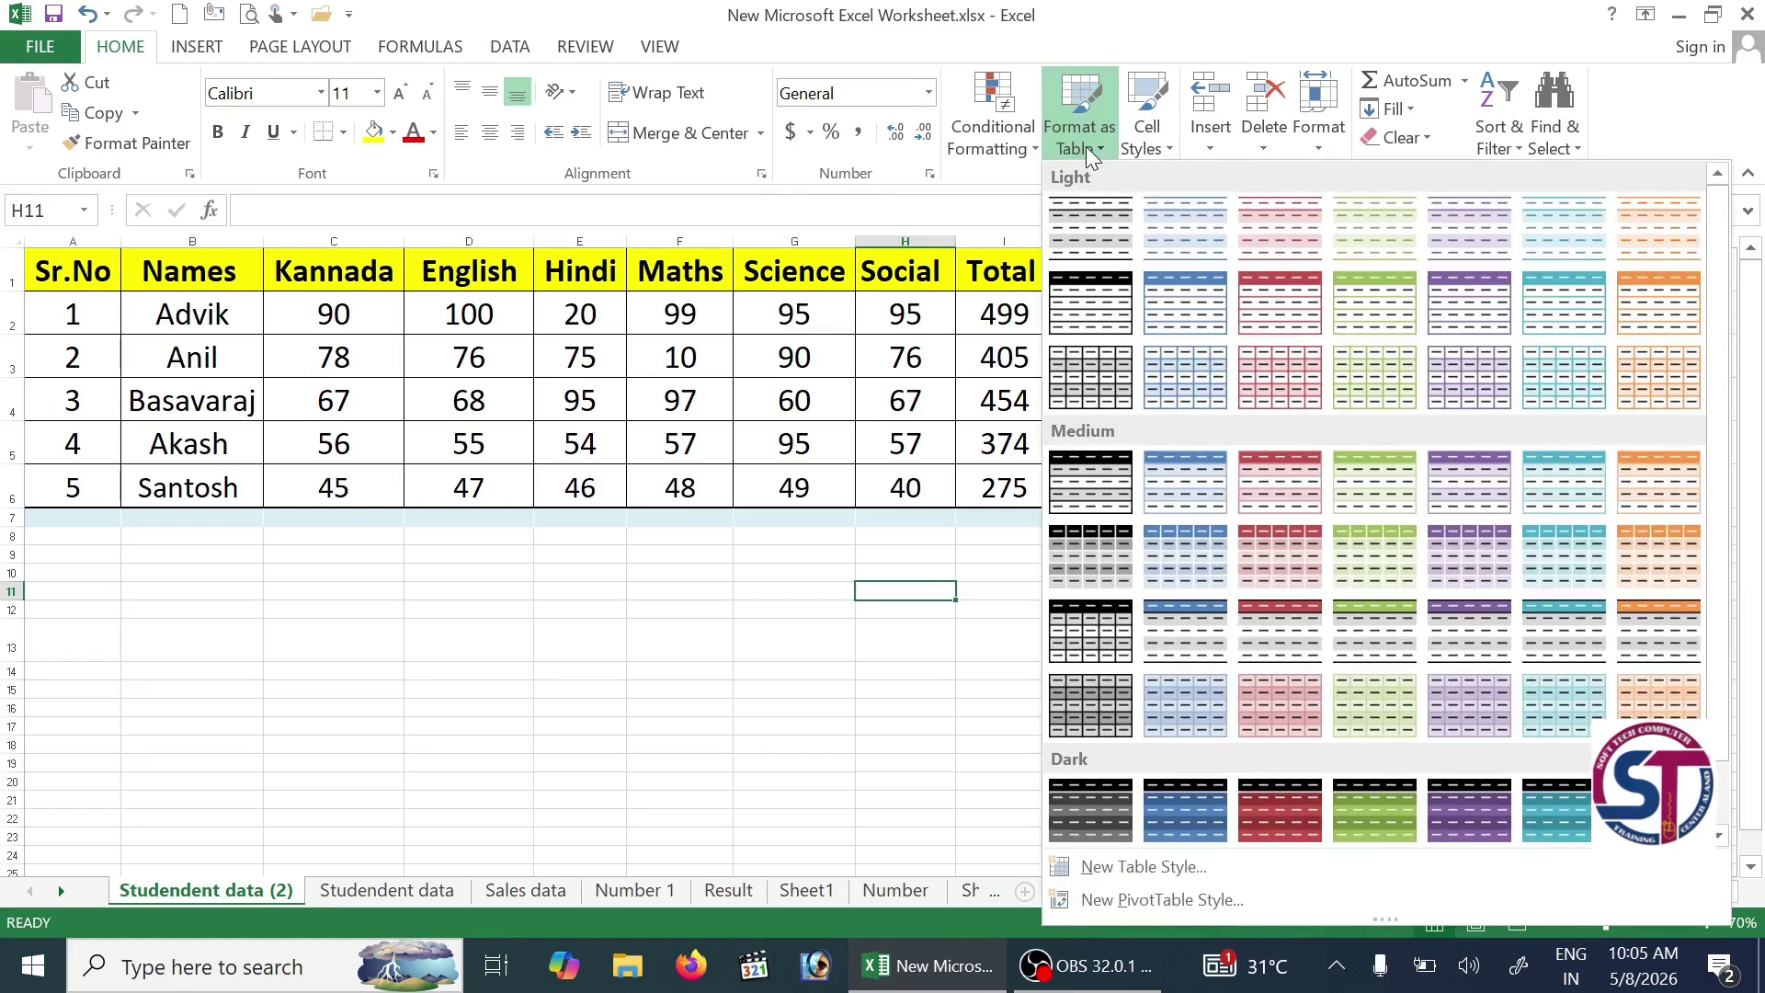
{"action": "left_click", "coordinate": [780, 576]}
Step: Format A1:N6 as a table with headers using the red light table style
{"action": "left_click_drag", "start_coordinate": [100, 268], "coordinate": [1658, 488]}
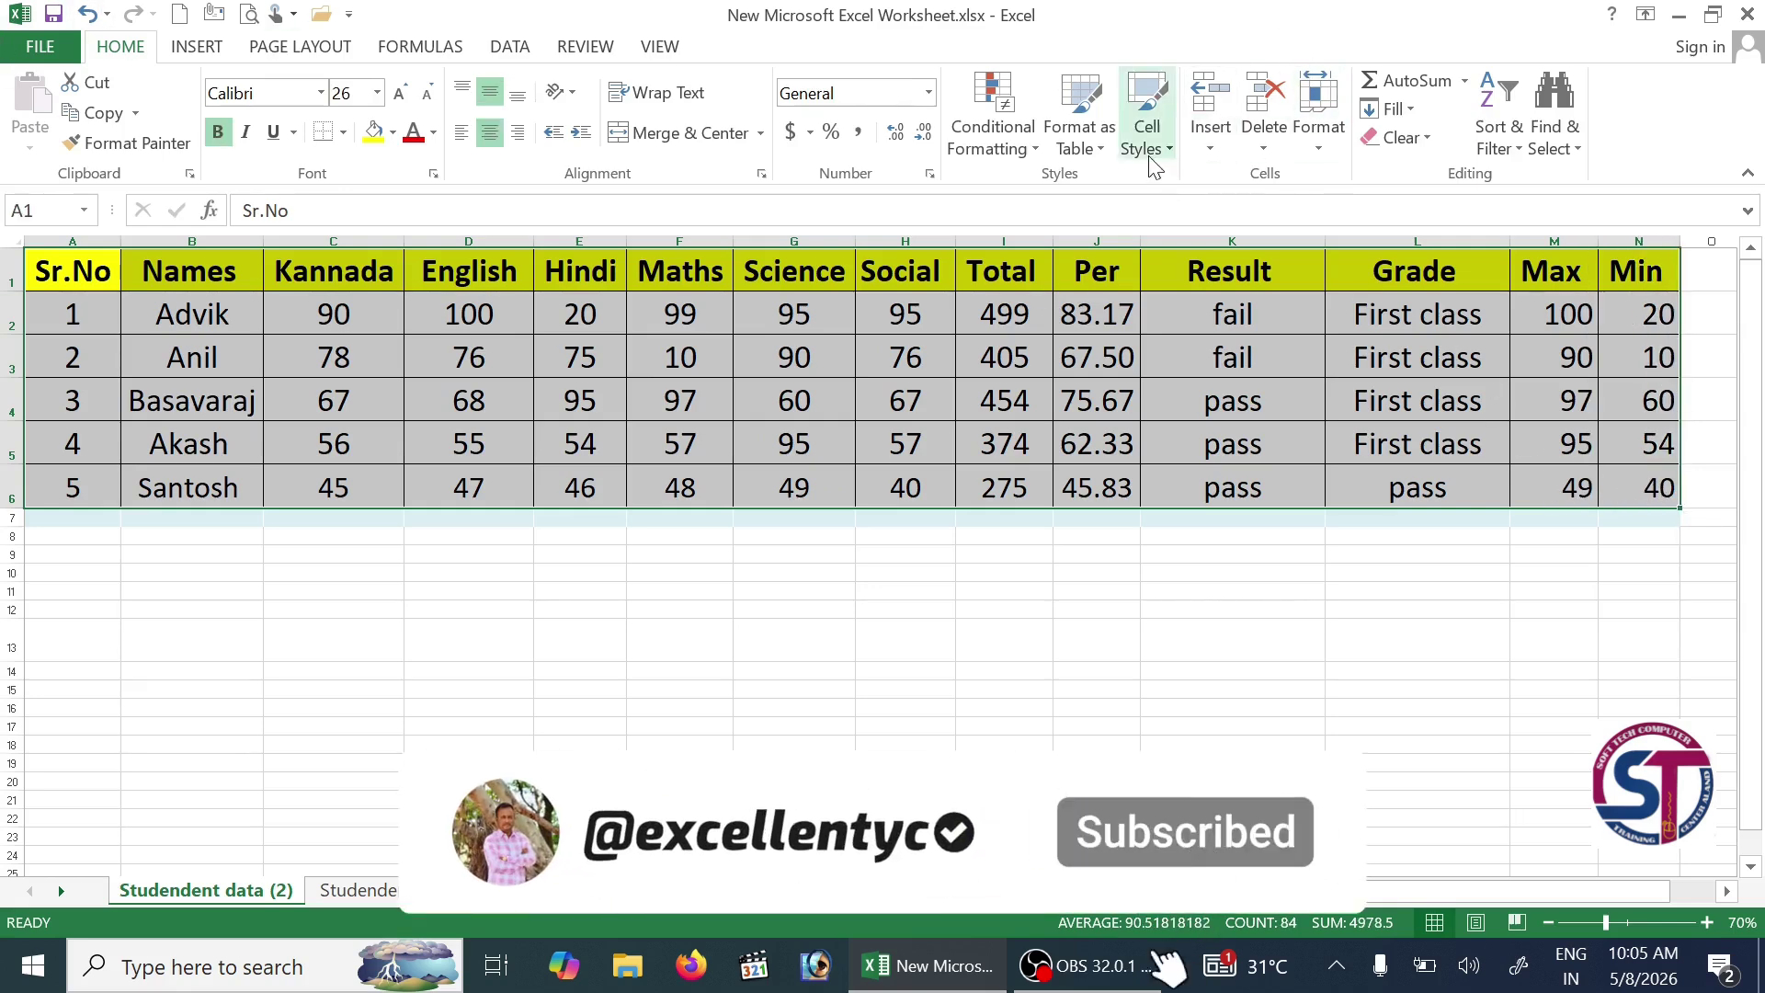
{"action": "left_click", "coordinate": [1084, 147]}
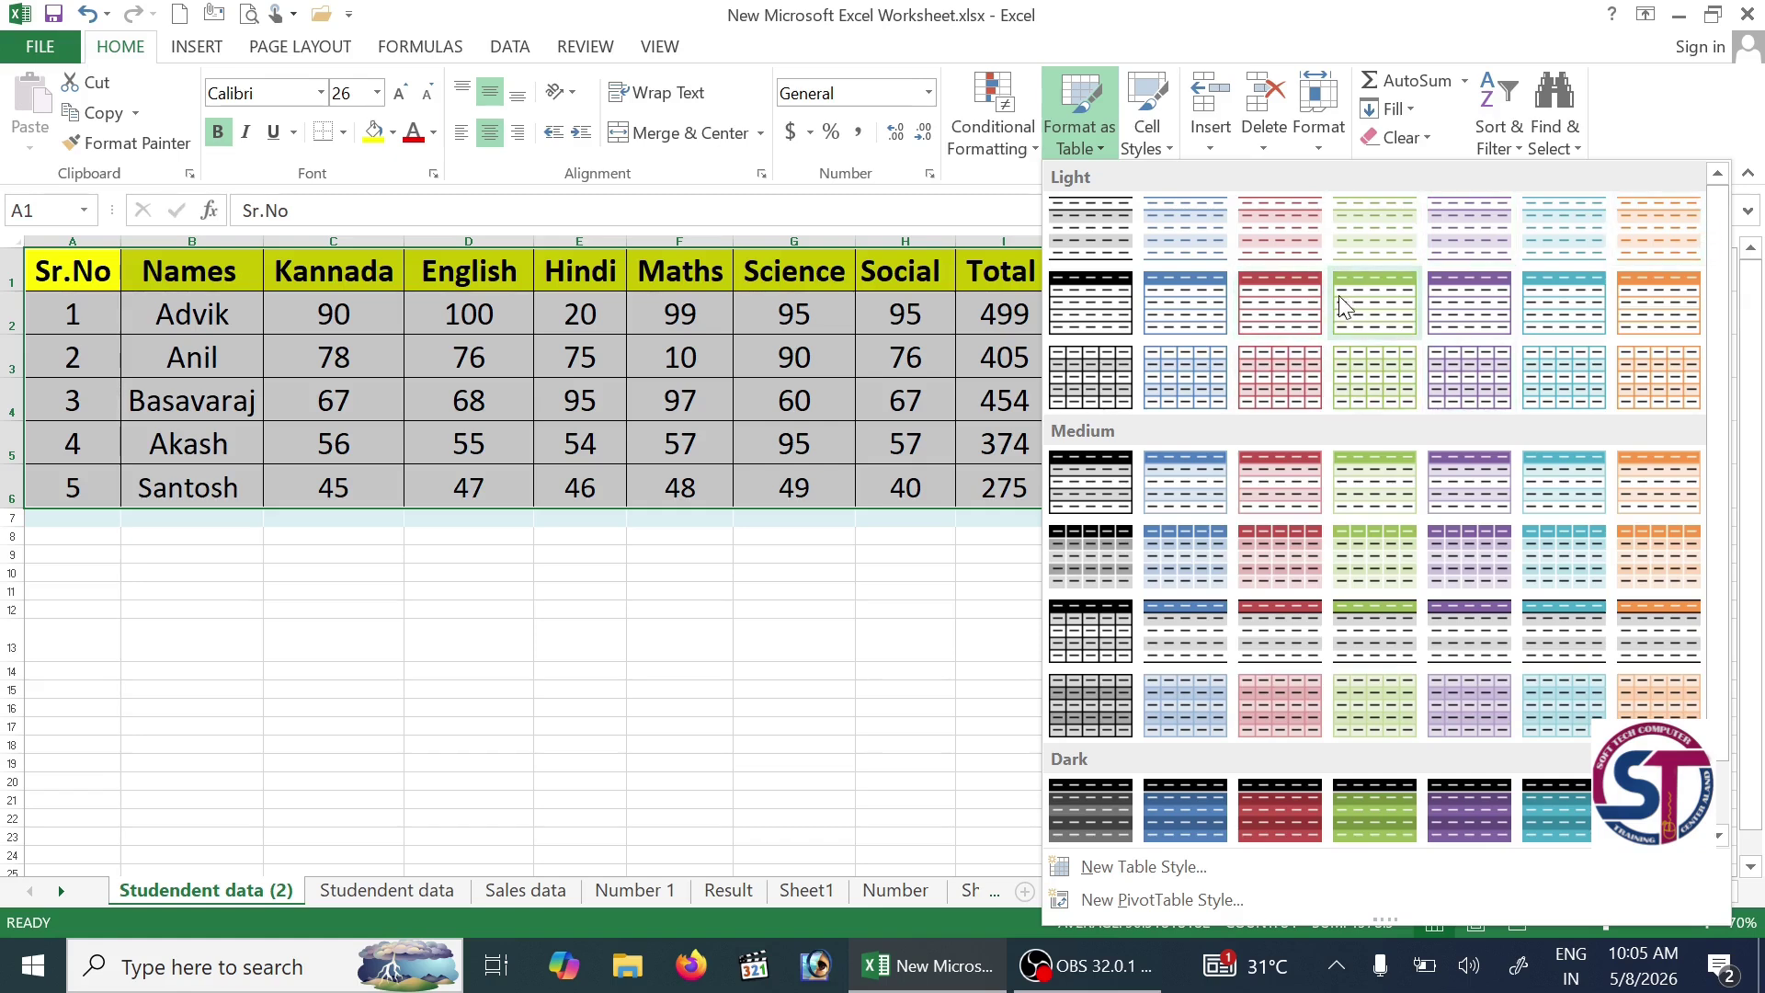
{"action": "left_click", "coordinate": [1282, 301]}
{"action": "left_click", "coordinate": [1080, 724]}
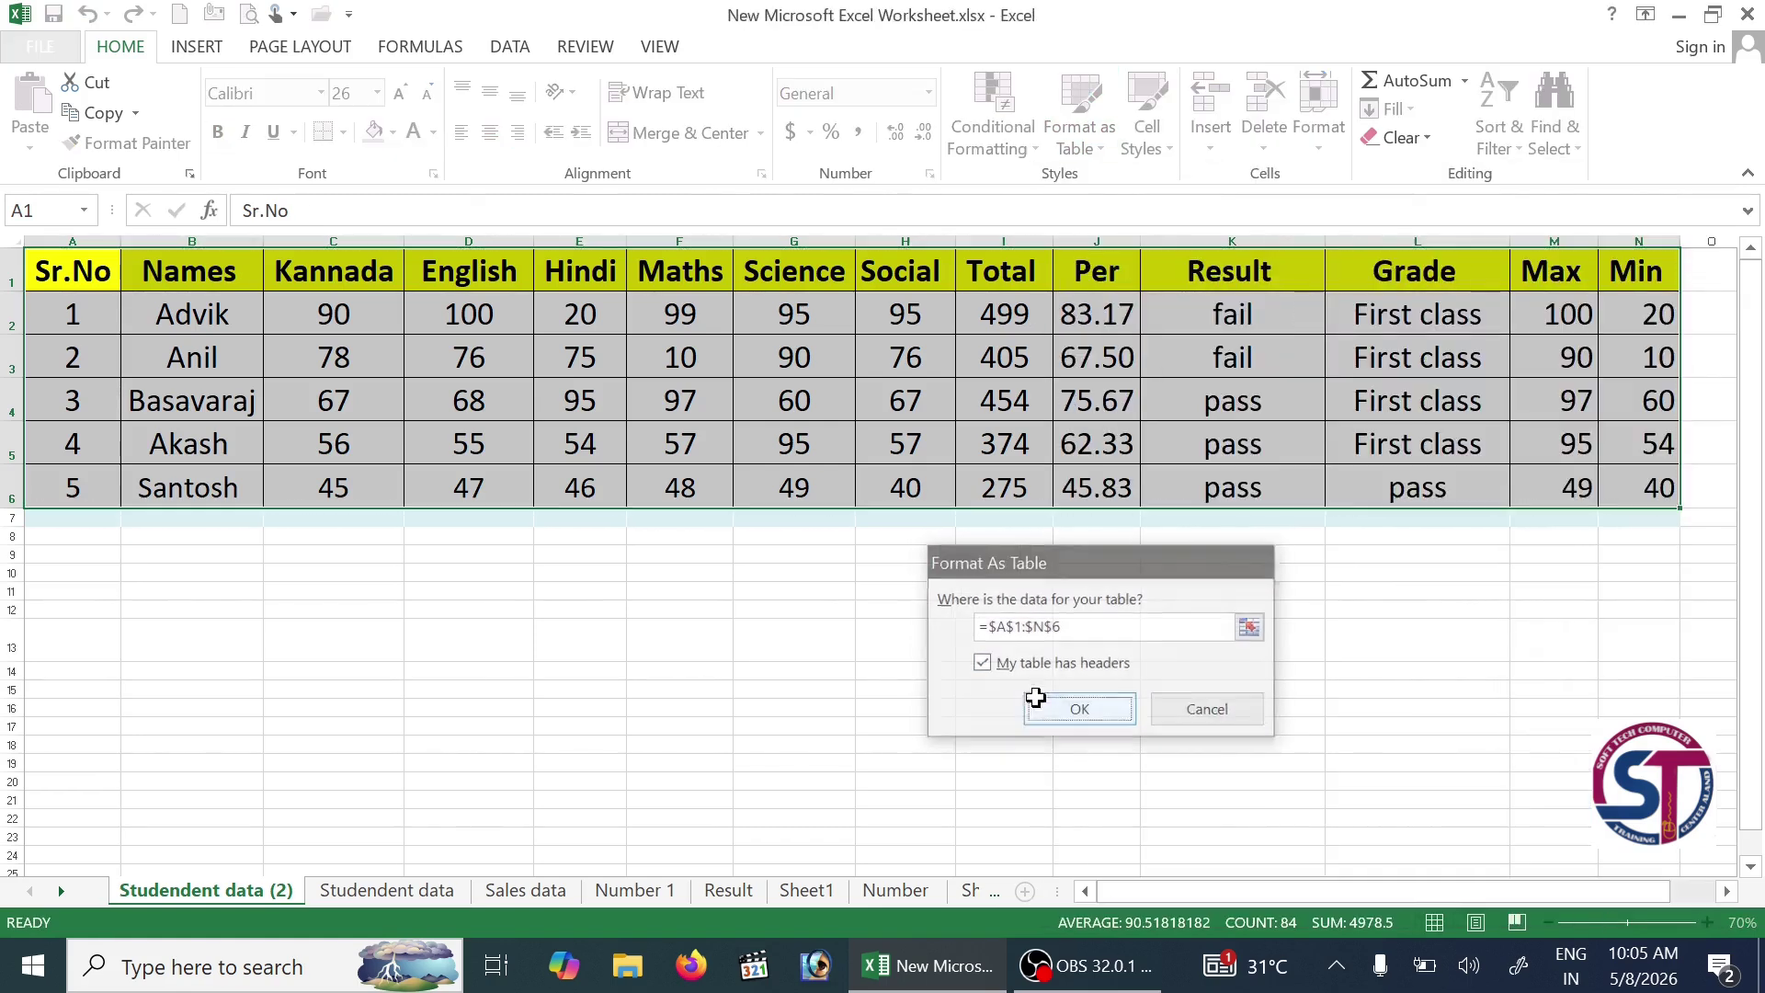
{"action": "left_click", "coordinate": [914, 599]}
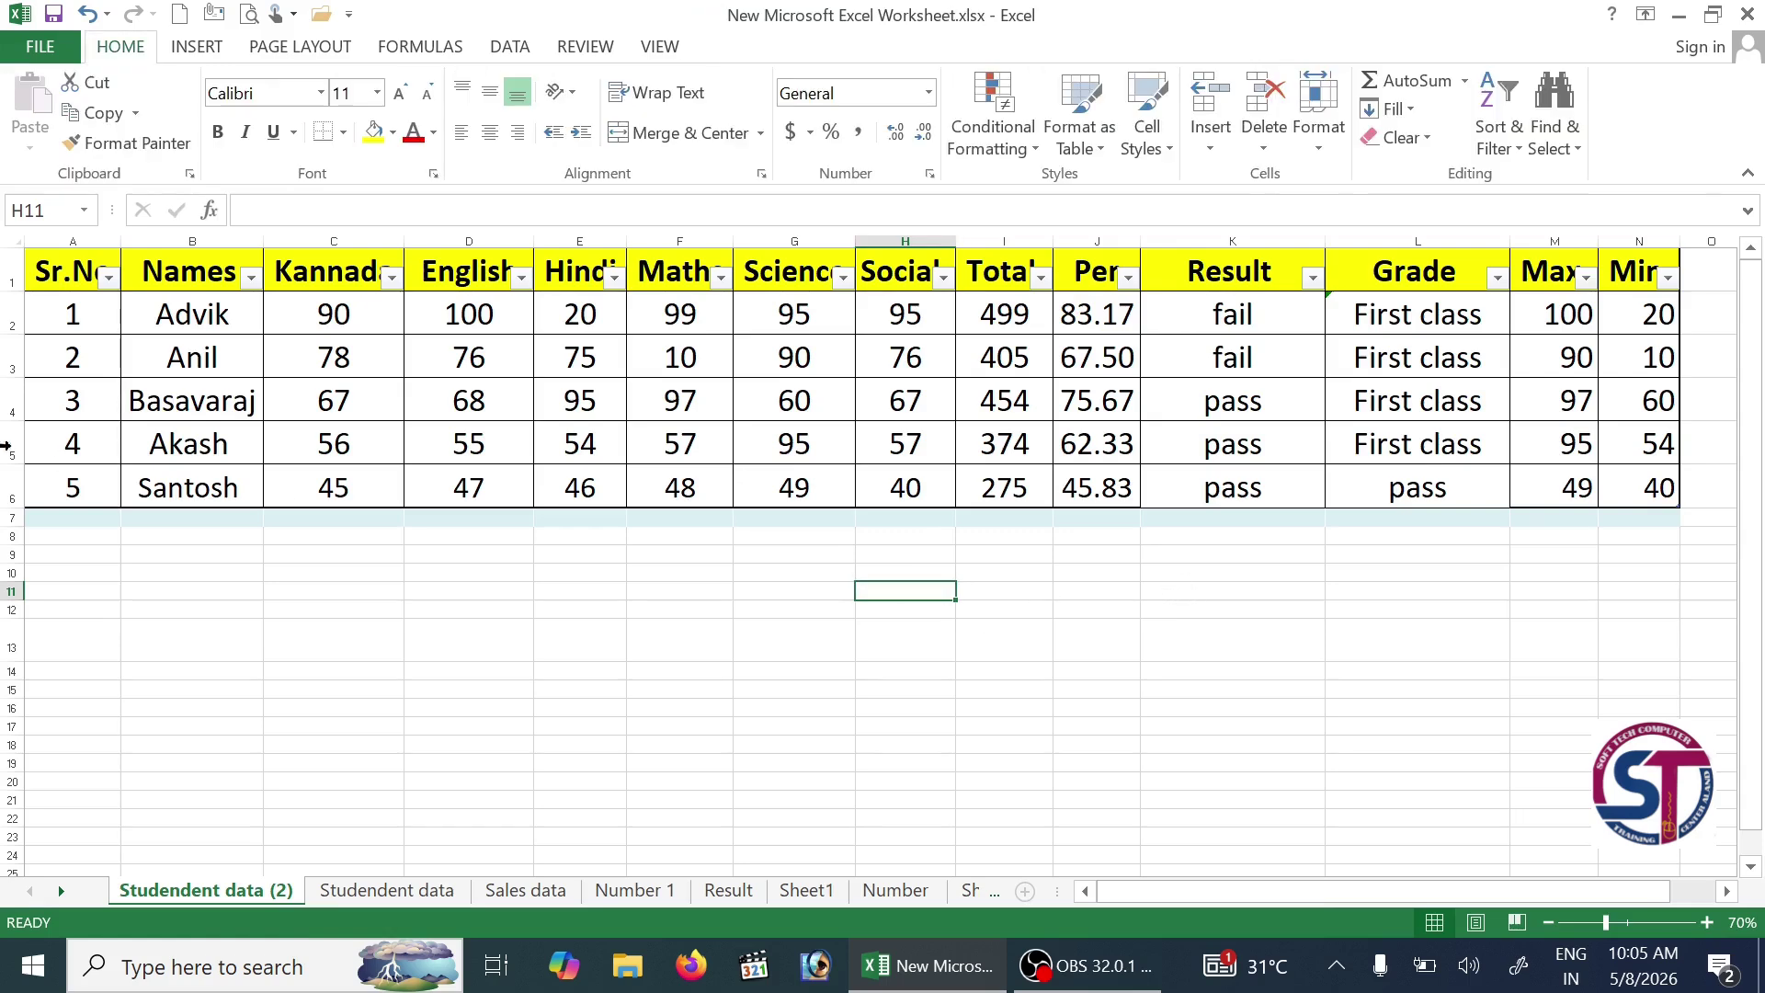
Step: Filter the Sr.No column to only 1 and 2, and undo the filter
{"action": "left_click", "coordinate": [109, 278]}
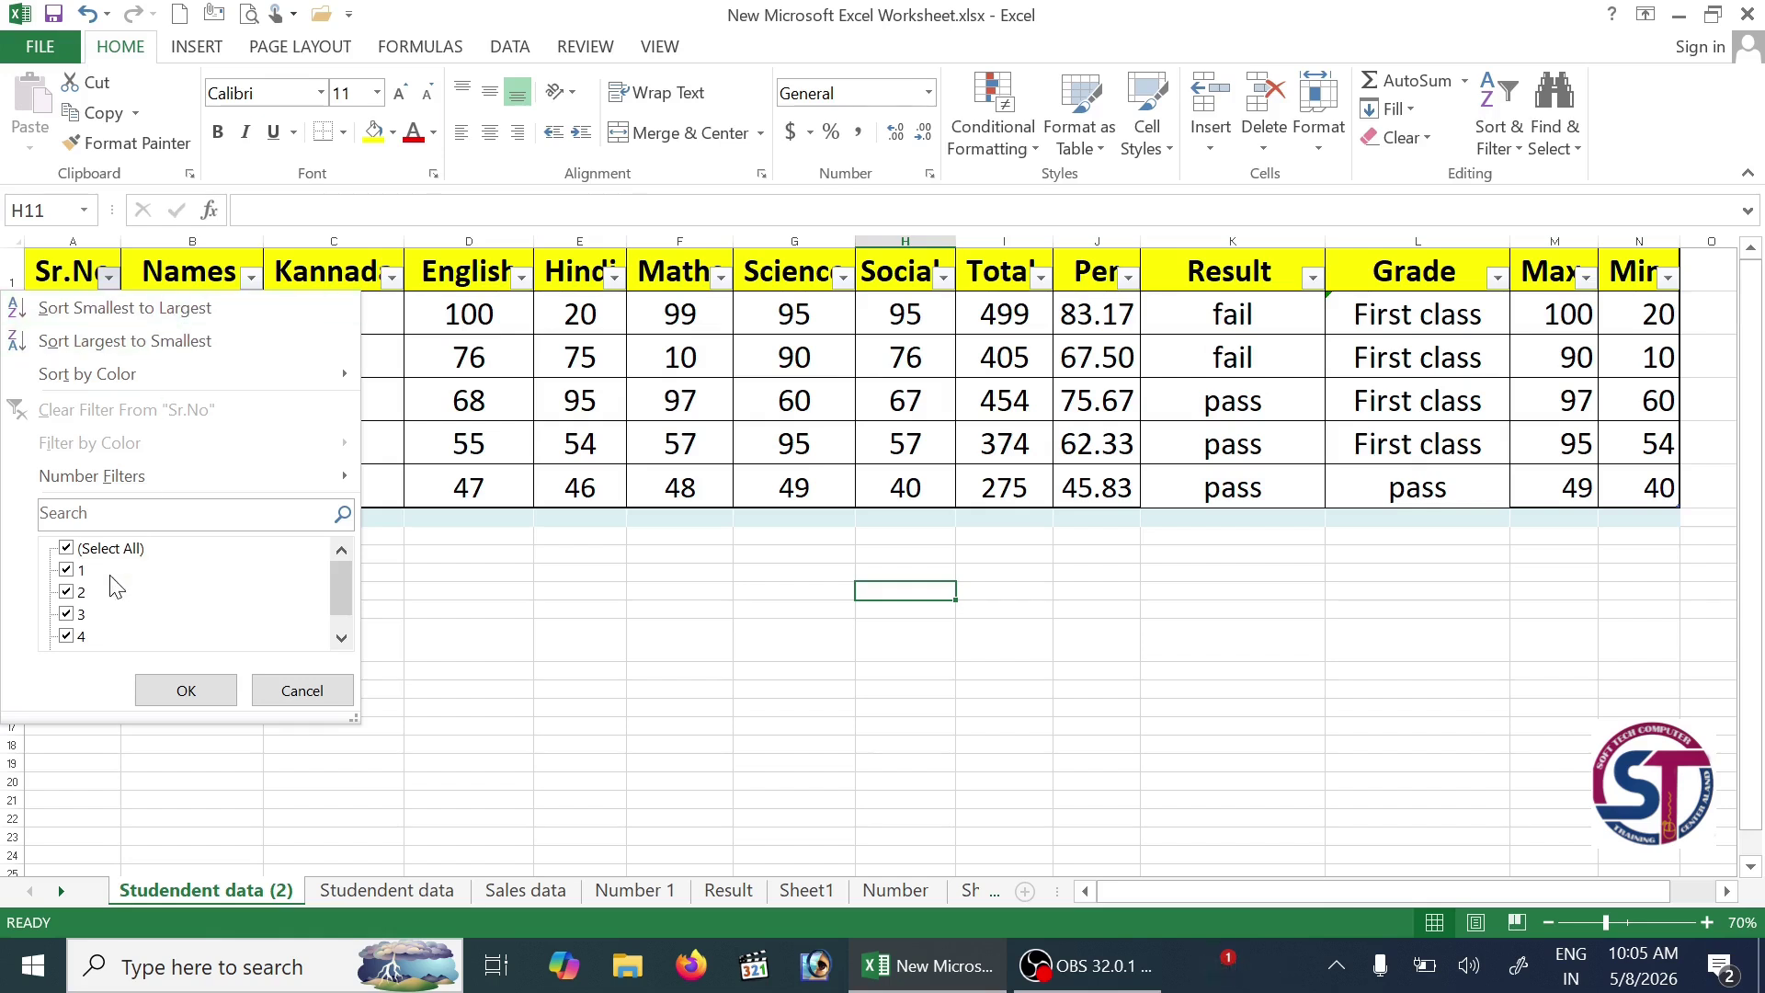
{"action": "left_click", "coordinate": [101, 548]}
{"action": "left_click", "coordinate": [66, 571]}
{"action": "left_click", "coordinate": [67, 590]}
{"action": "left_click", "coordinate": [184, 690]}
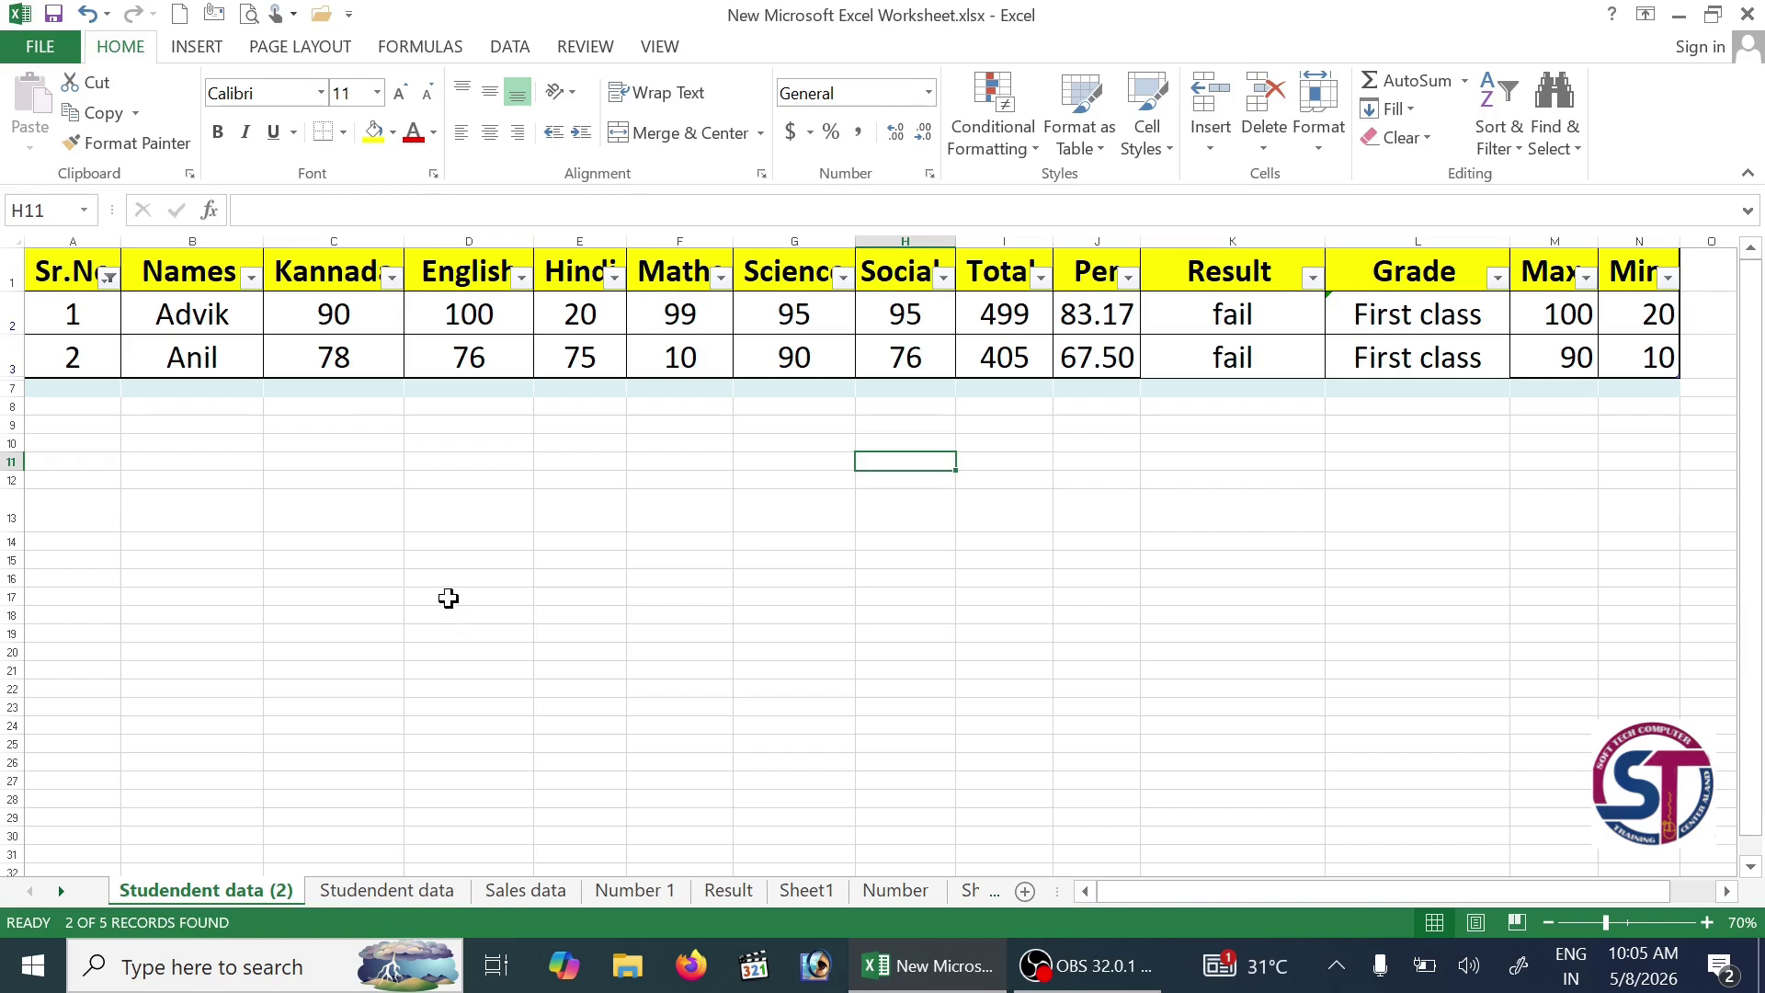
{"action": "left_click", "coordinate": [88, 13]}
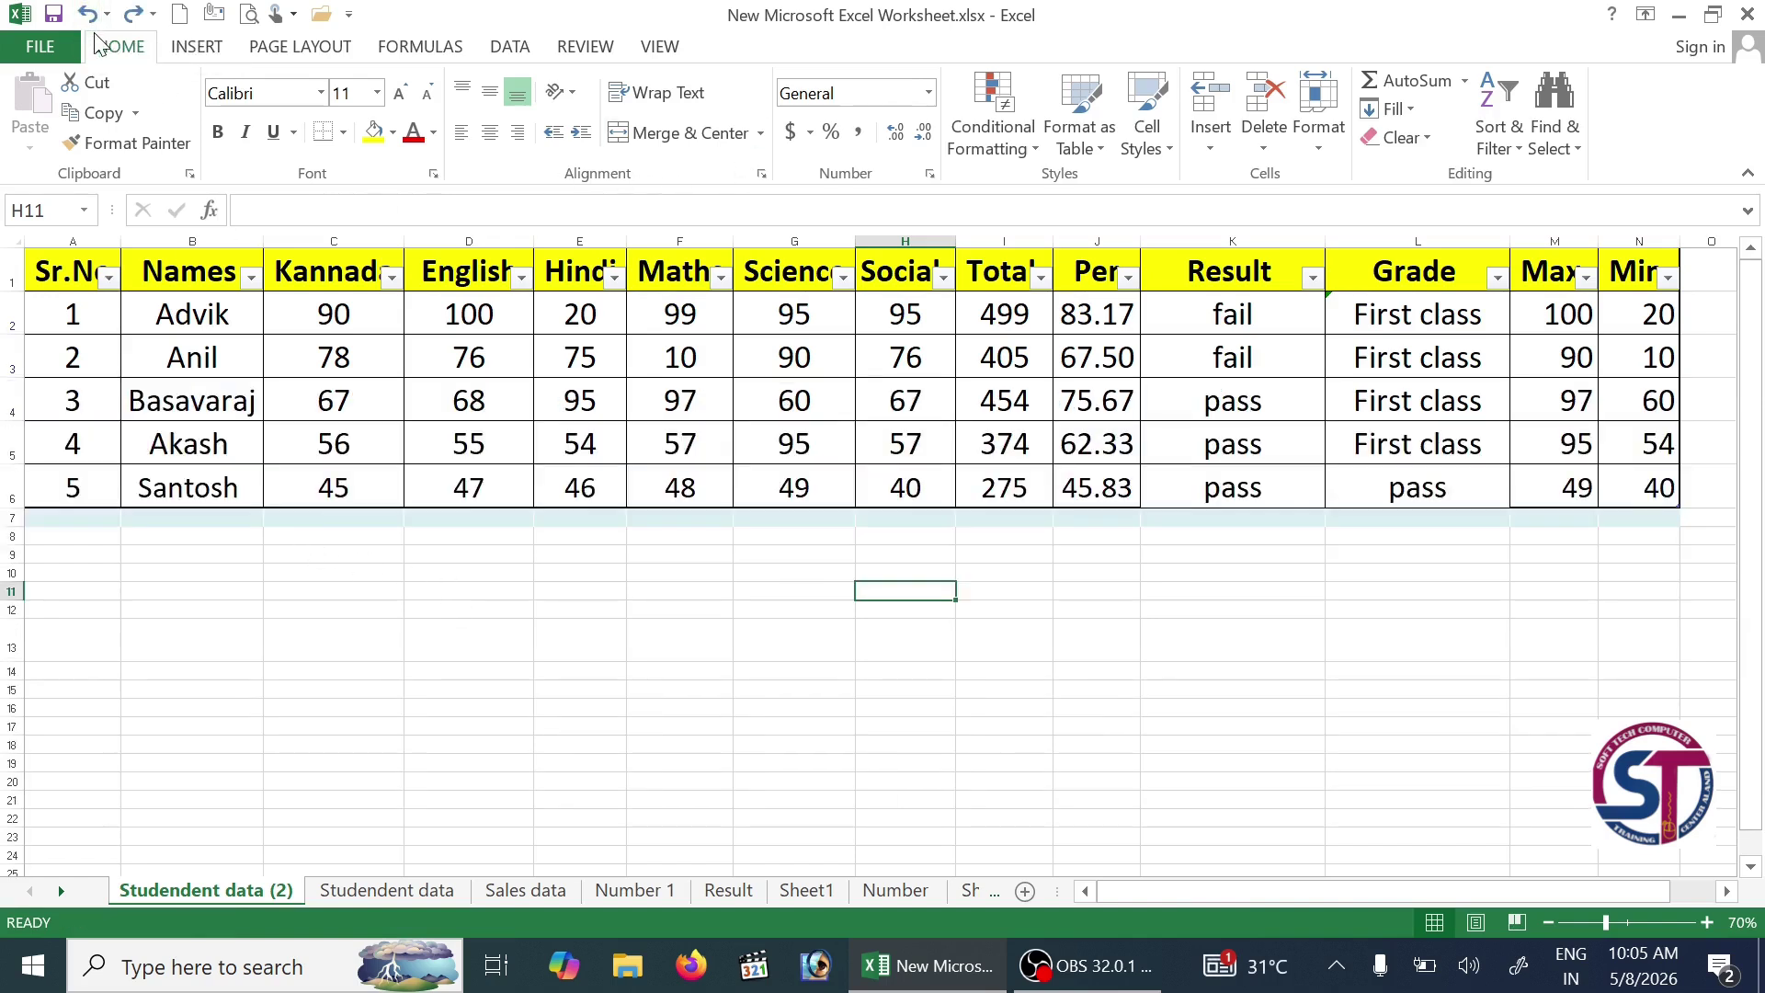
Step: Sort the table by Sr.No from largest to smallest, and return it to smallest to largest
{"action": "left_click", "coordinate": [109, 277]}
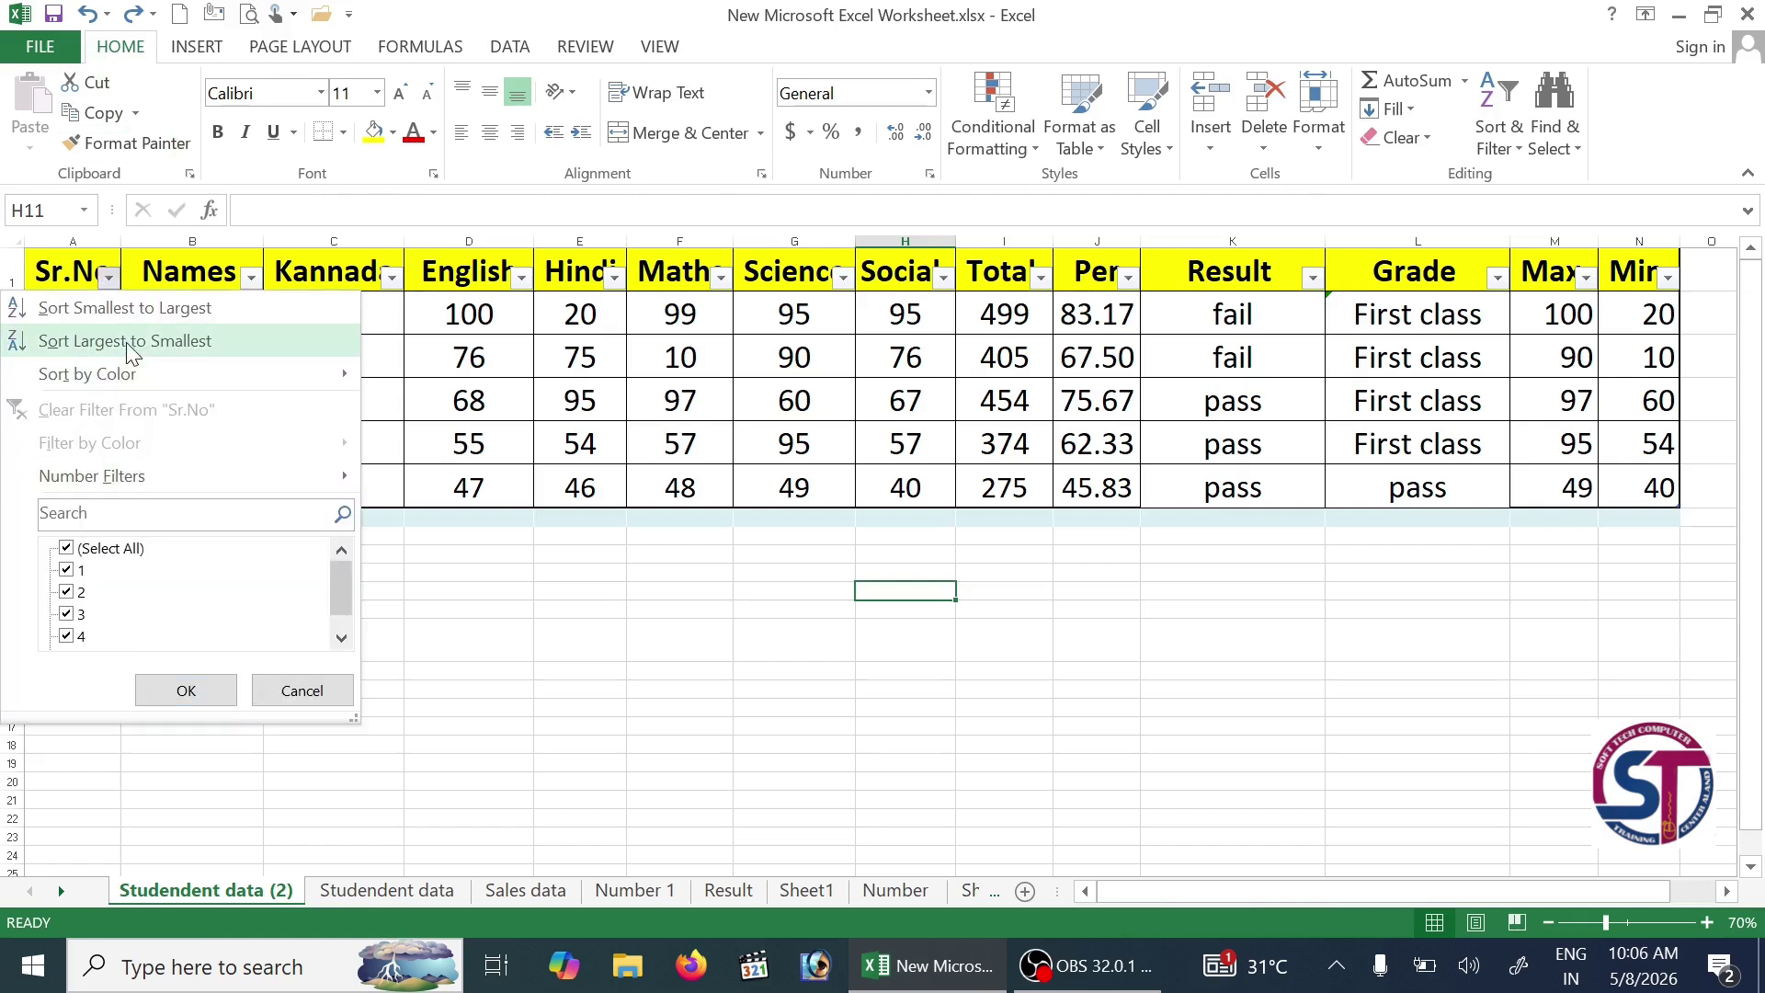
{"action": "left_click", "coordinate": [162, 312]}
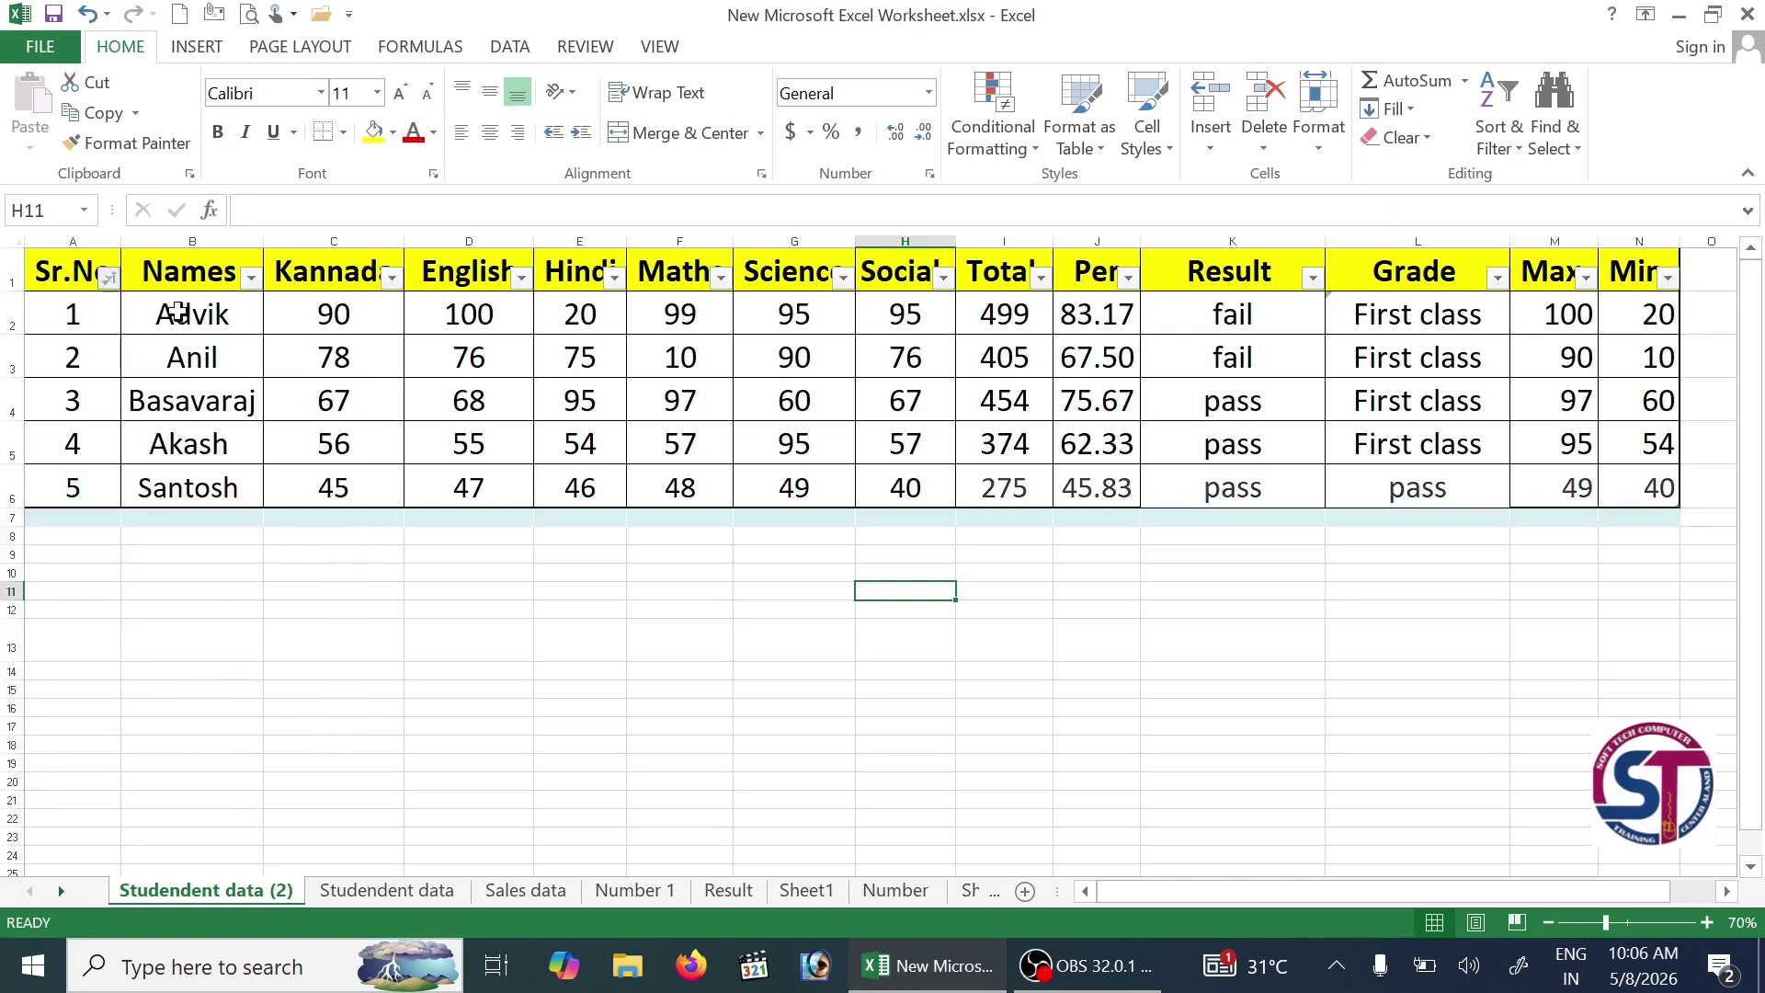
{"action": "left_click", "coordinate": [108, 277]}
{"action": "left_click", "coordinate": [94, 352]}
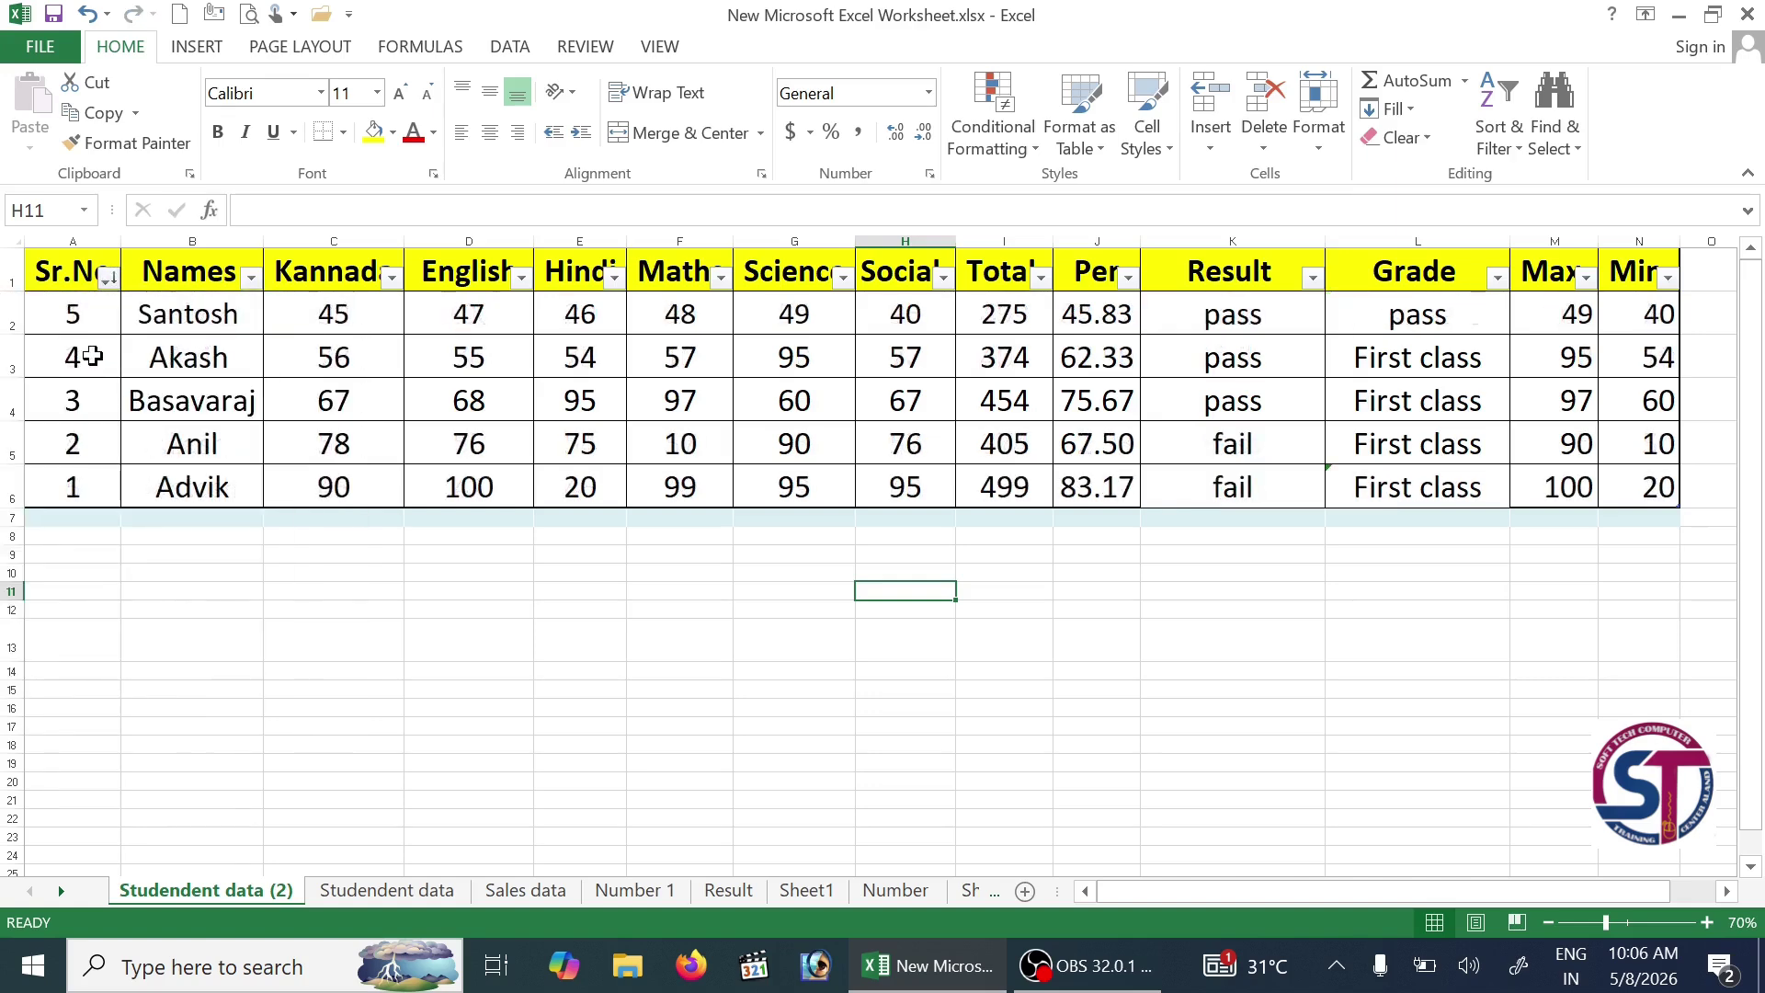
{"action": "left_click", "coordinate": [108, 278]}
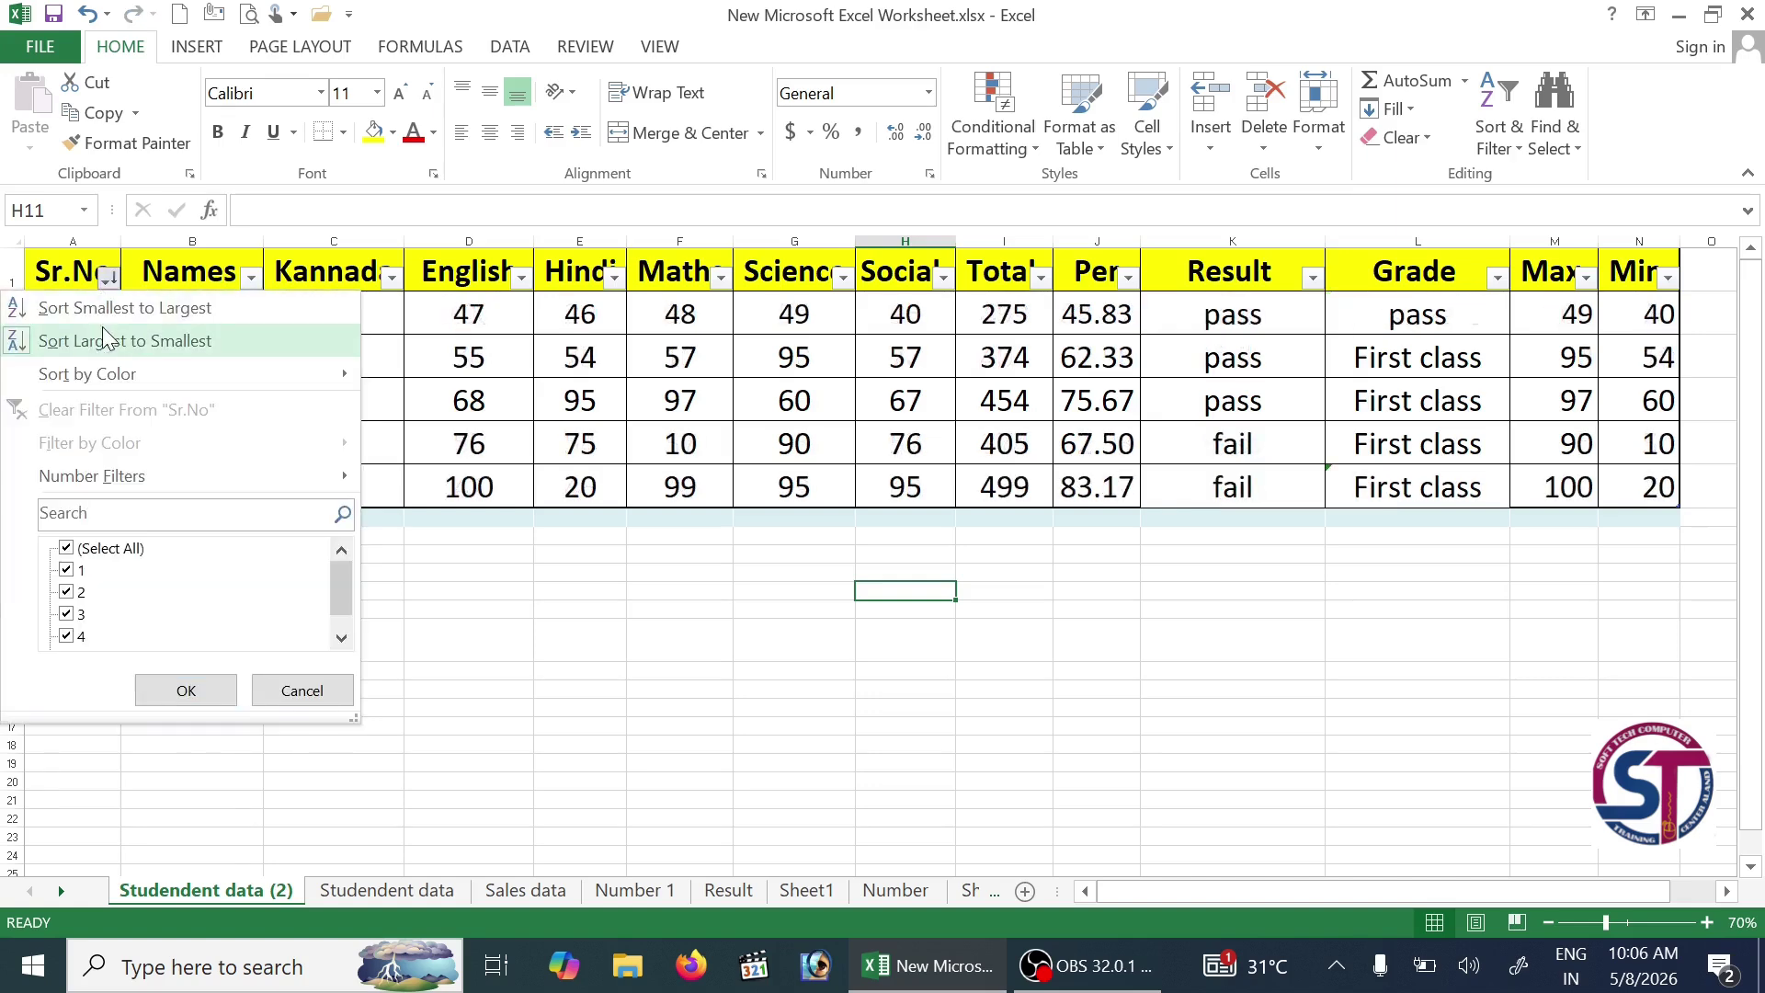
{"action": "left_click", "coordinate": [112, 312]}
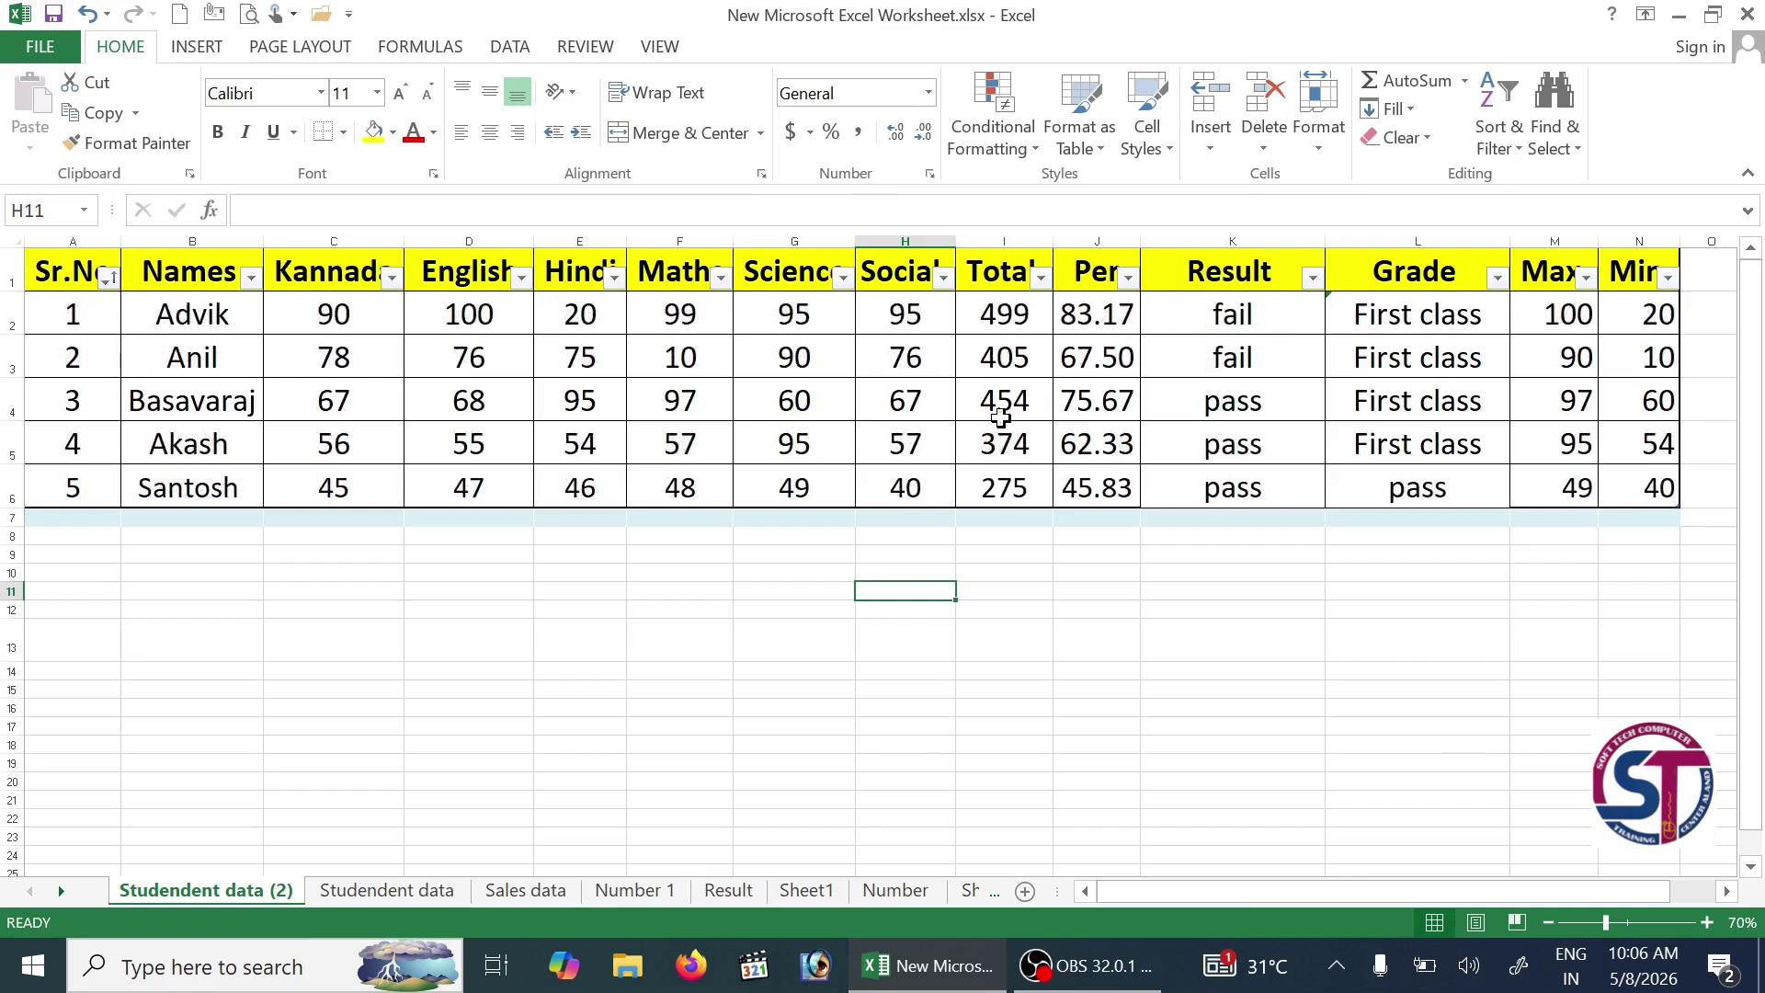
Step: Try to rename the marks table as "class I" in its table design properties
{"action": "left_click", "coordinate": [1071, 363]}
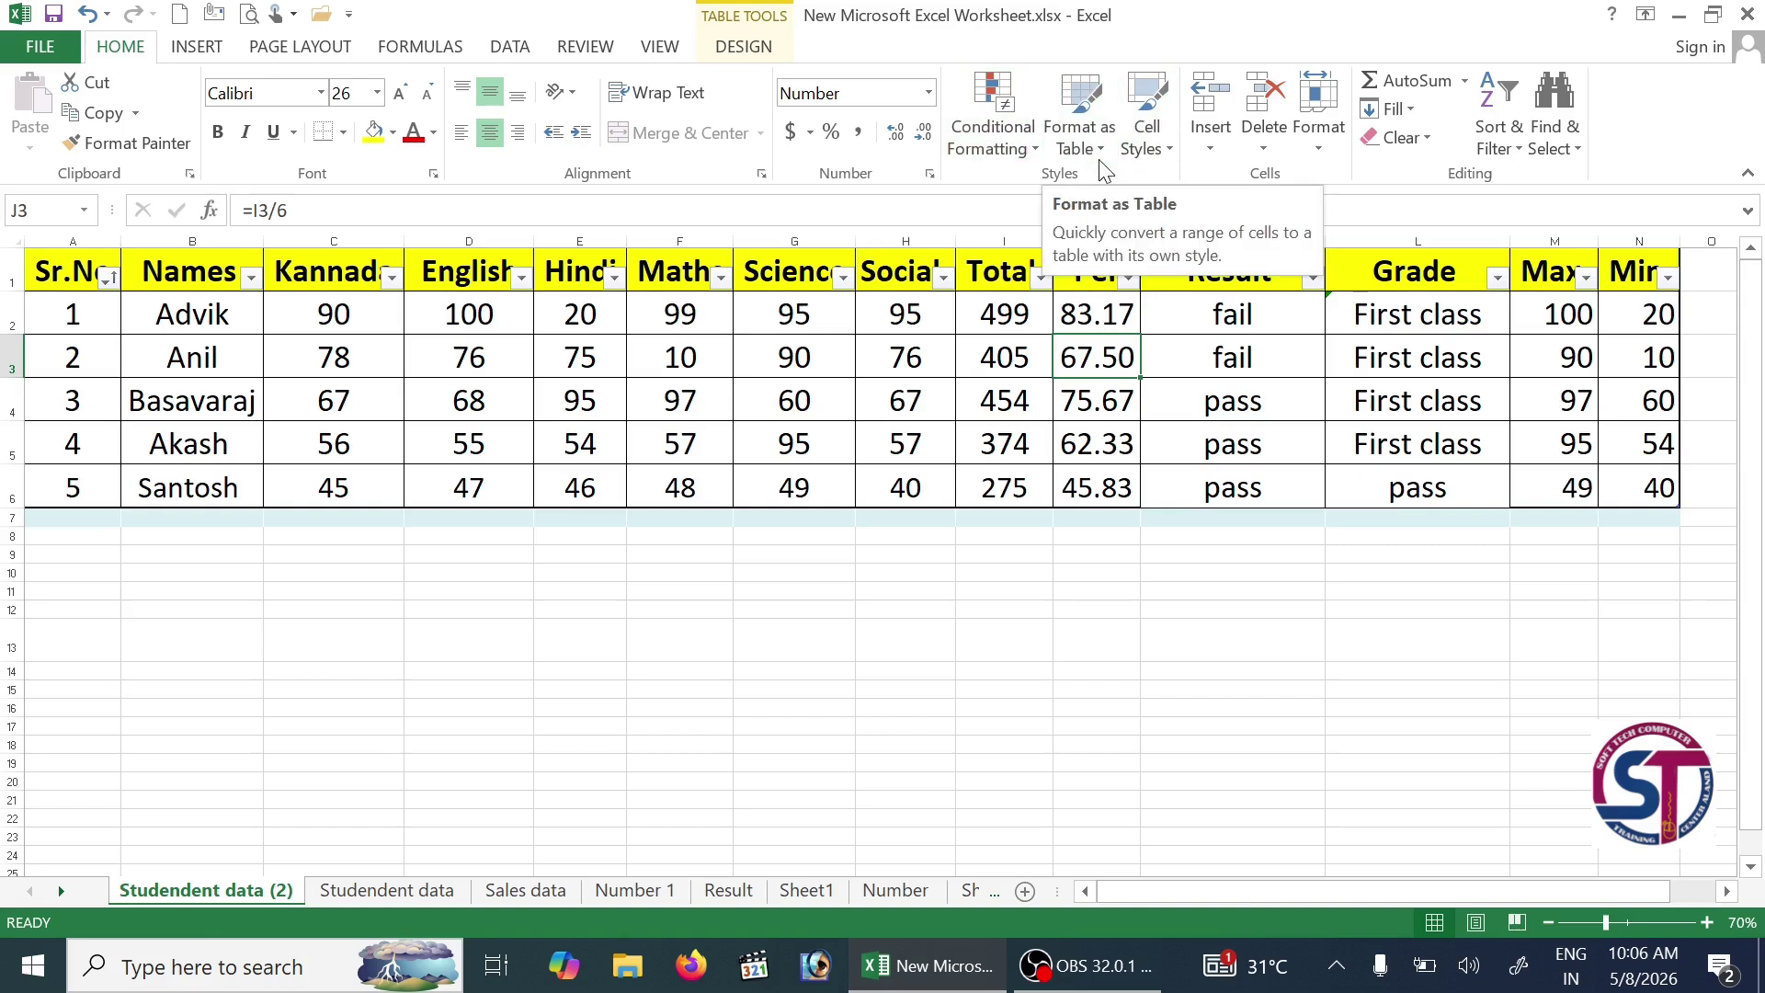
{"action": "left_click", "coordinate": [743, 48]}
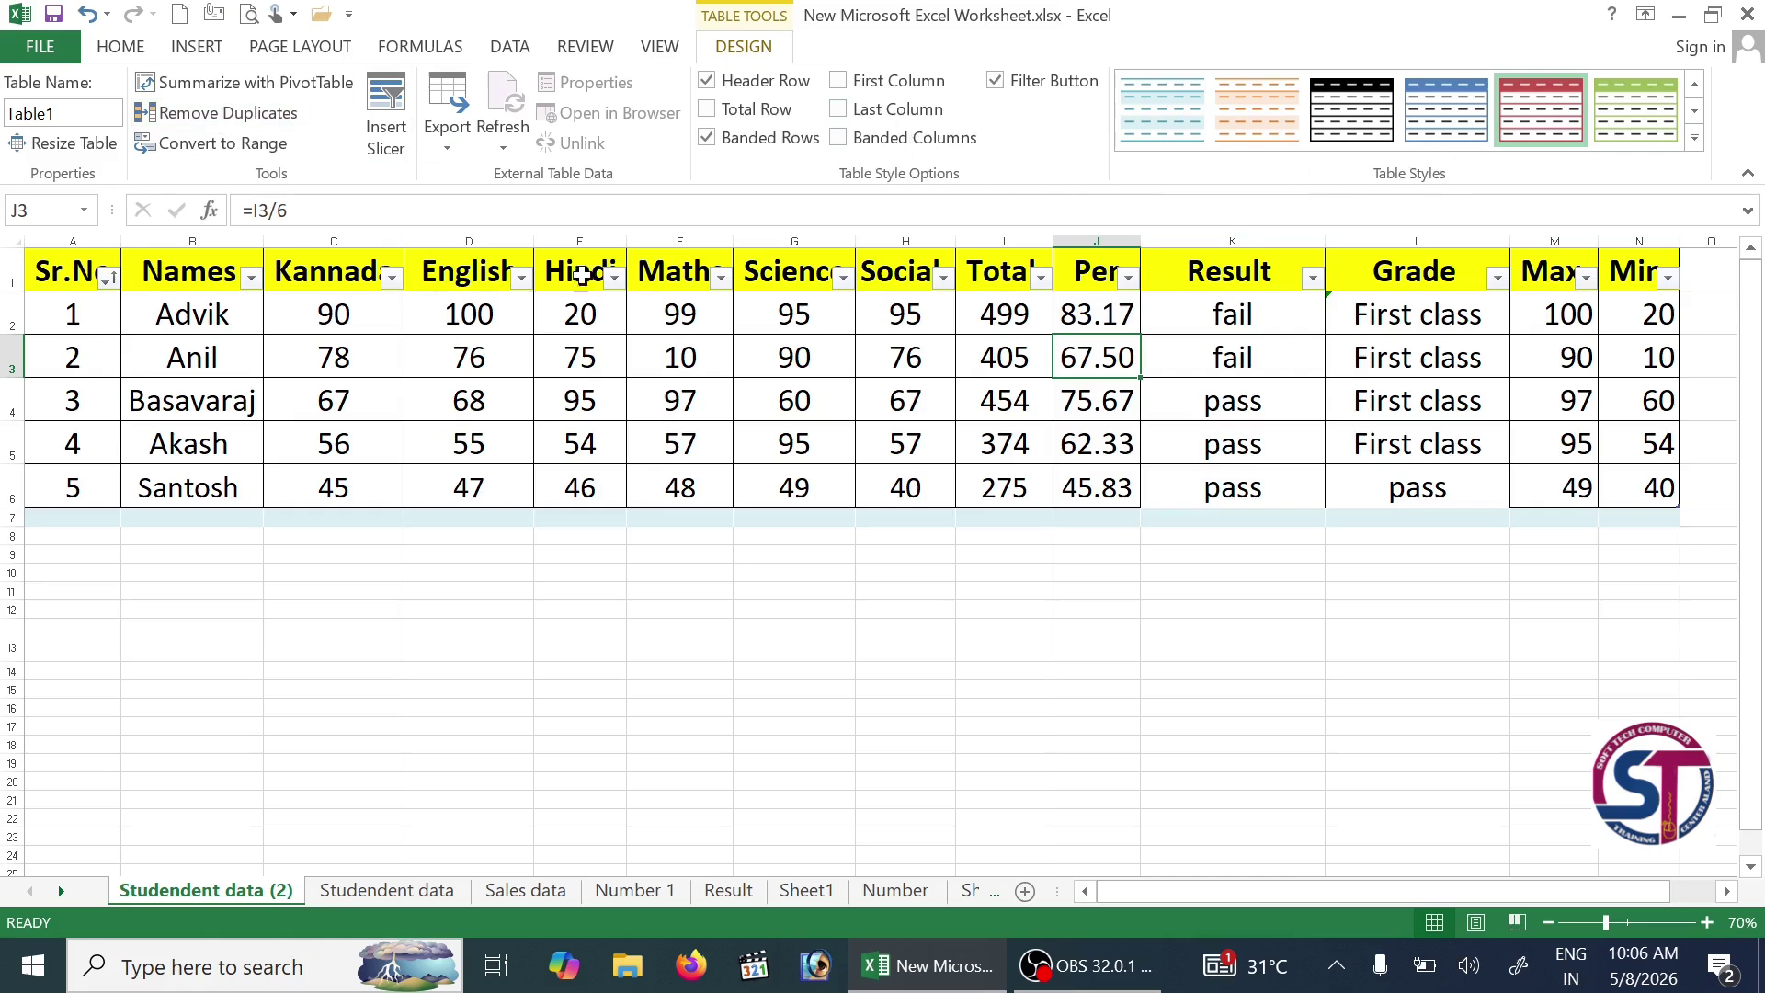
{"action": "left_click_drag", "start_coordinate": [31, 273], "coordinate": [914, 472]}
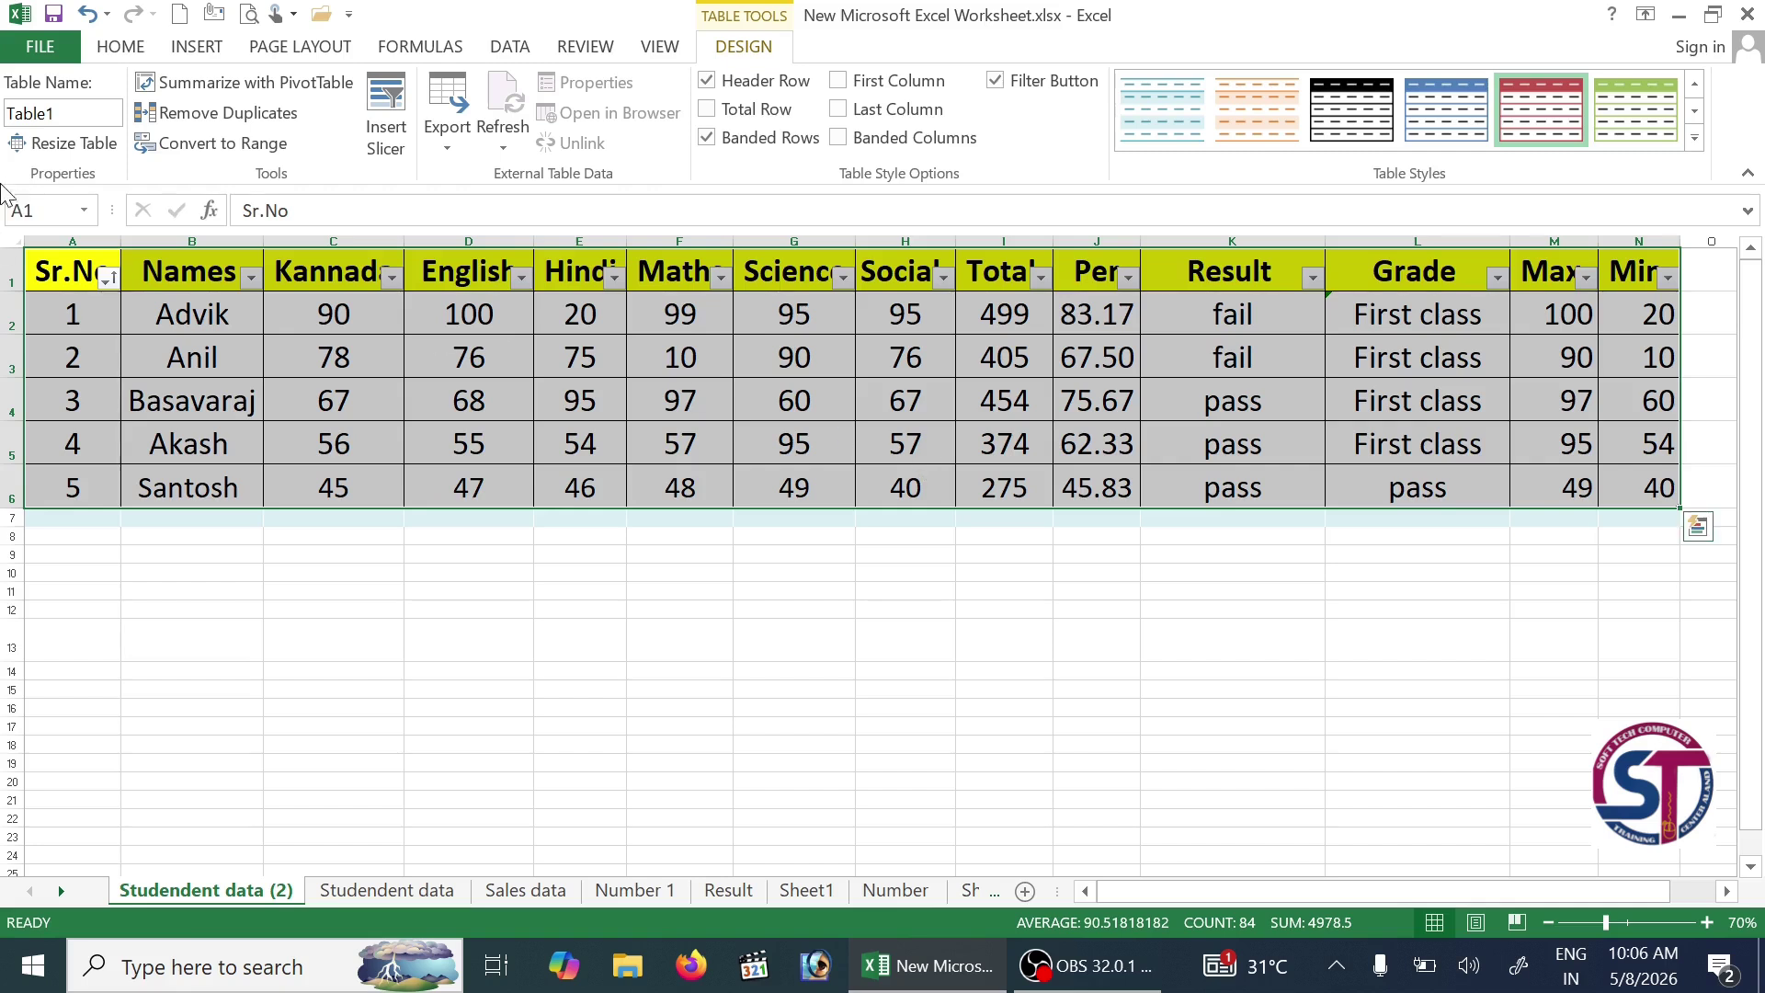
{"action": "left_click", "coordinate": [81, 113]}
{"action": "double_click", "coordinate": [66, 113]}
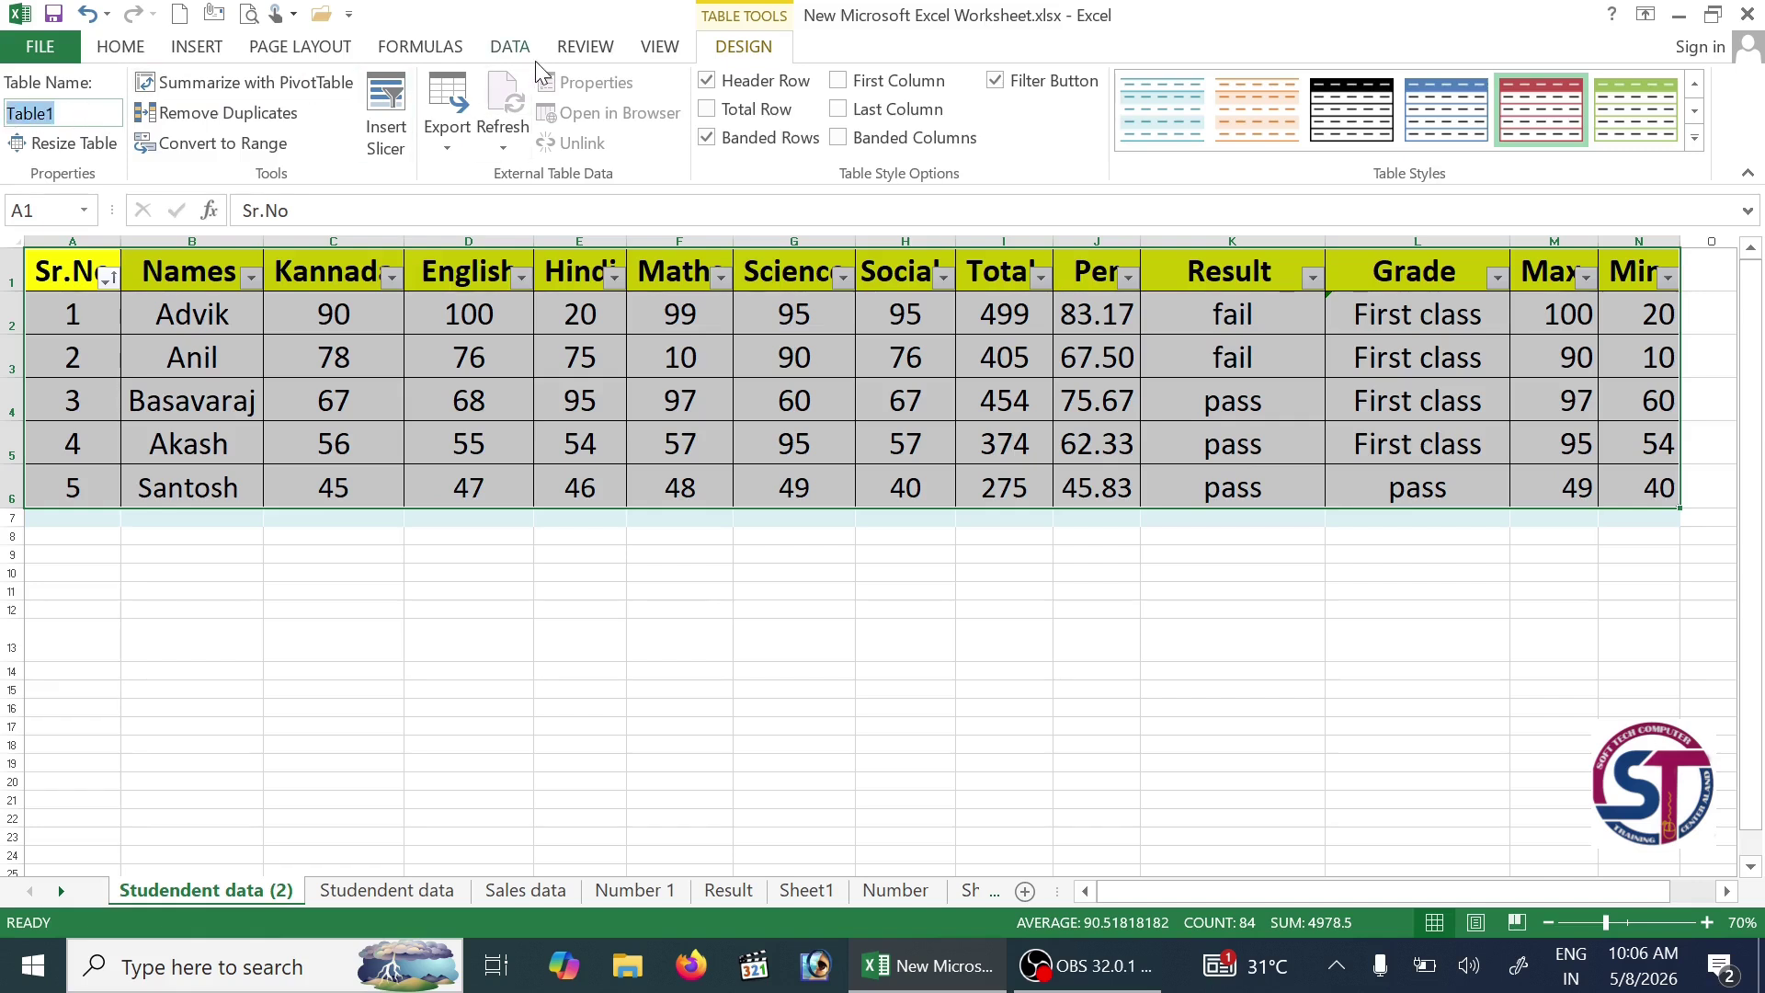
{"action": "type", "text": "S"}
{"action": "type", "text": "lass I"}
{"action": "key", "text": "Return"}
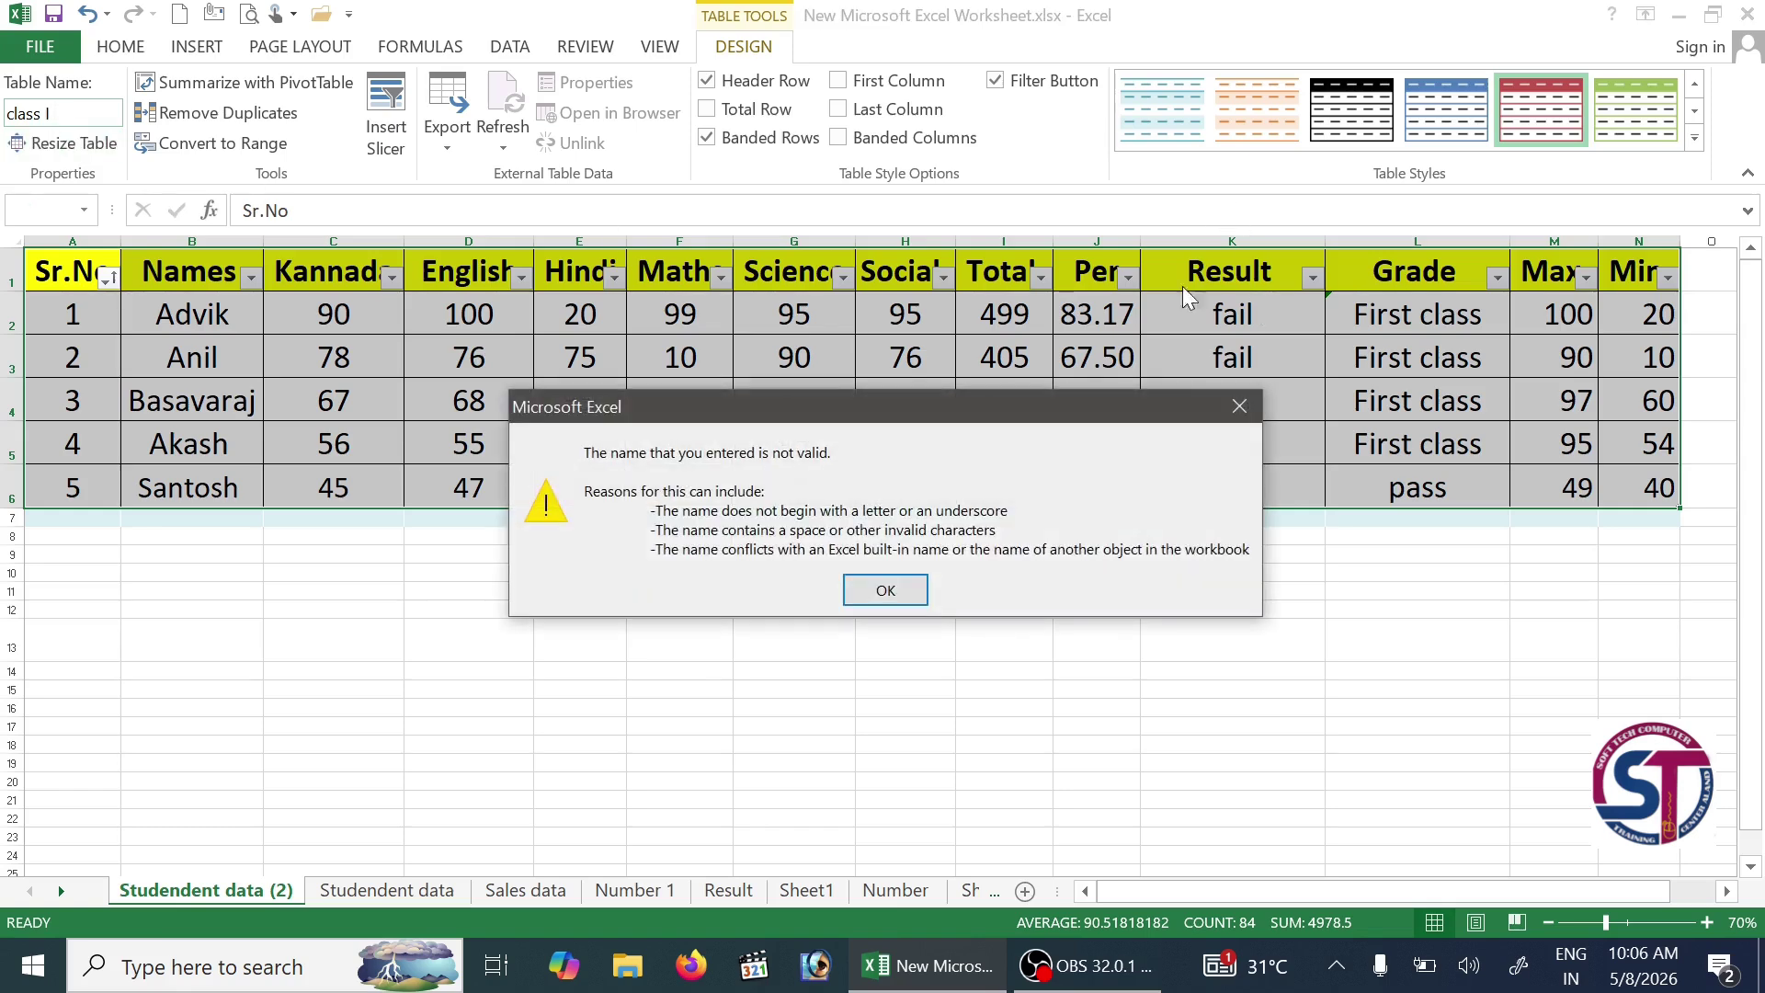
{"action": "left_click", "coordinate": [1244, 408]}
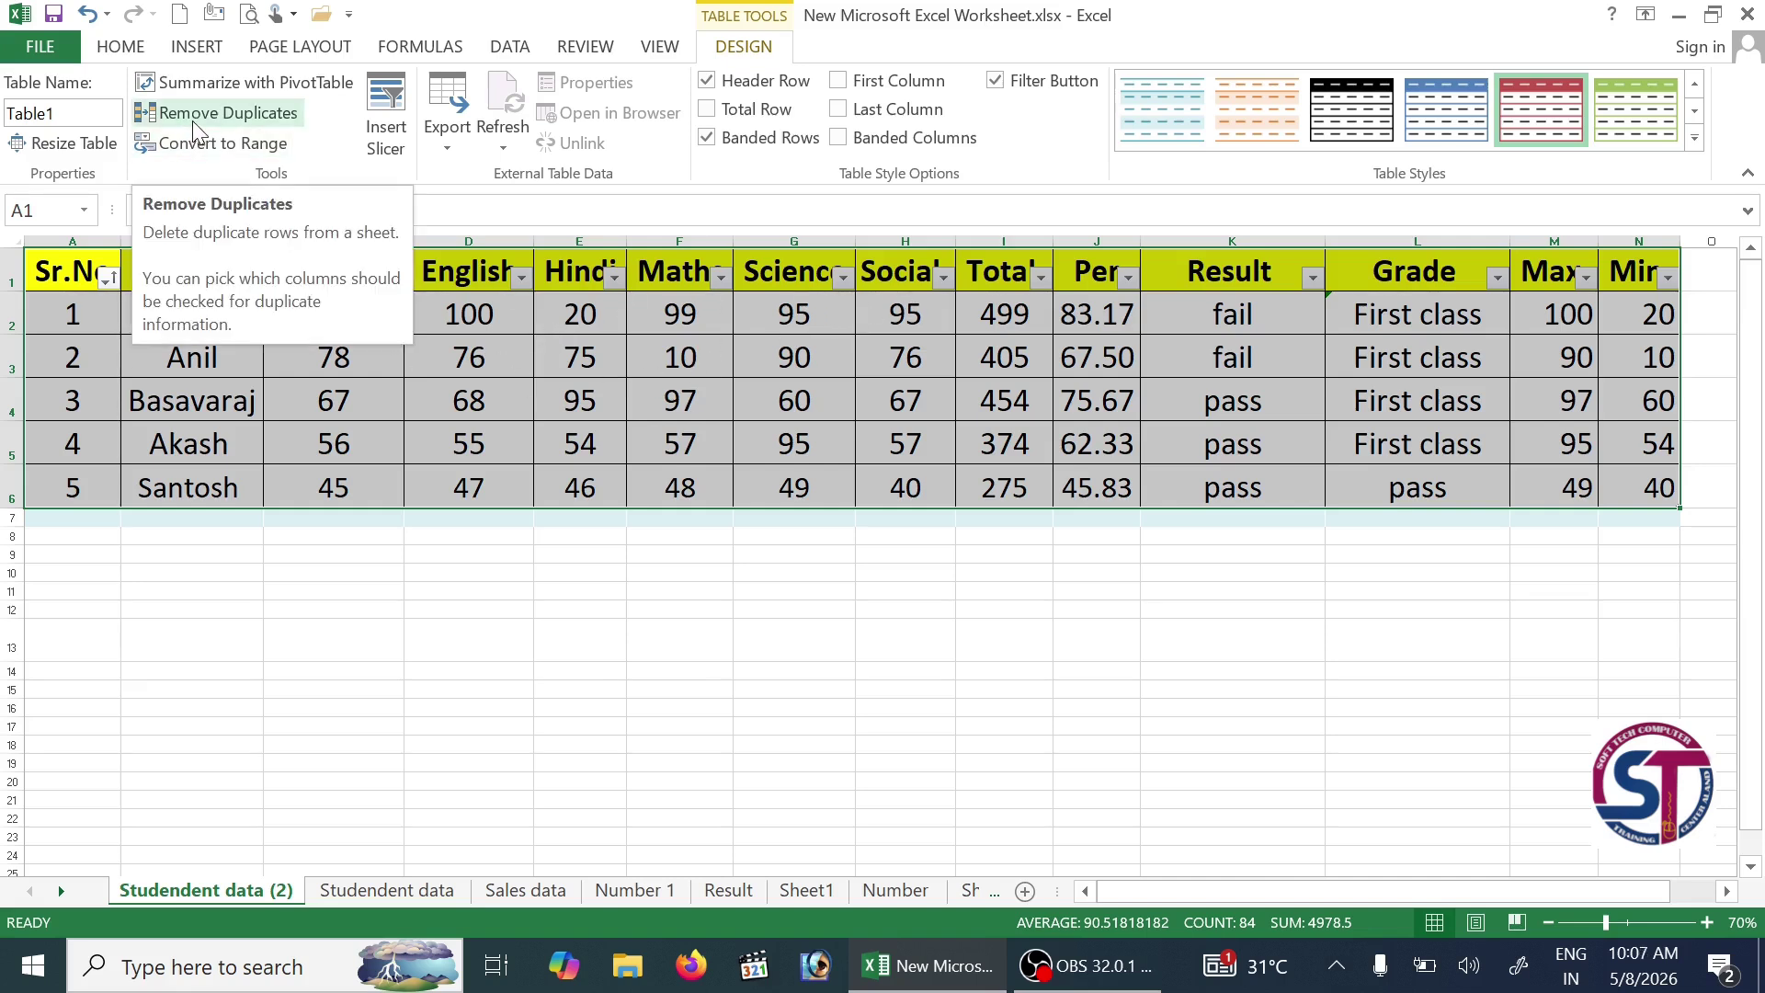
Step: Convert the marks table to a normal range
{"action": "left_click", "coordinate": [229, 152]}
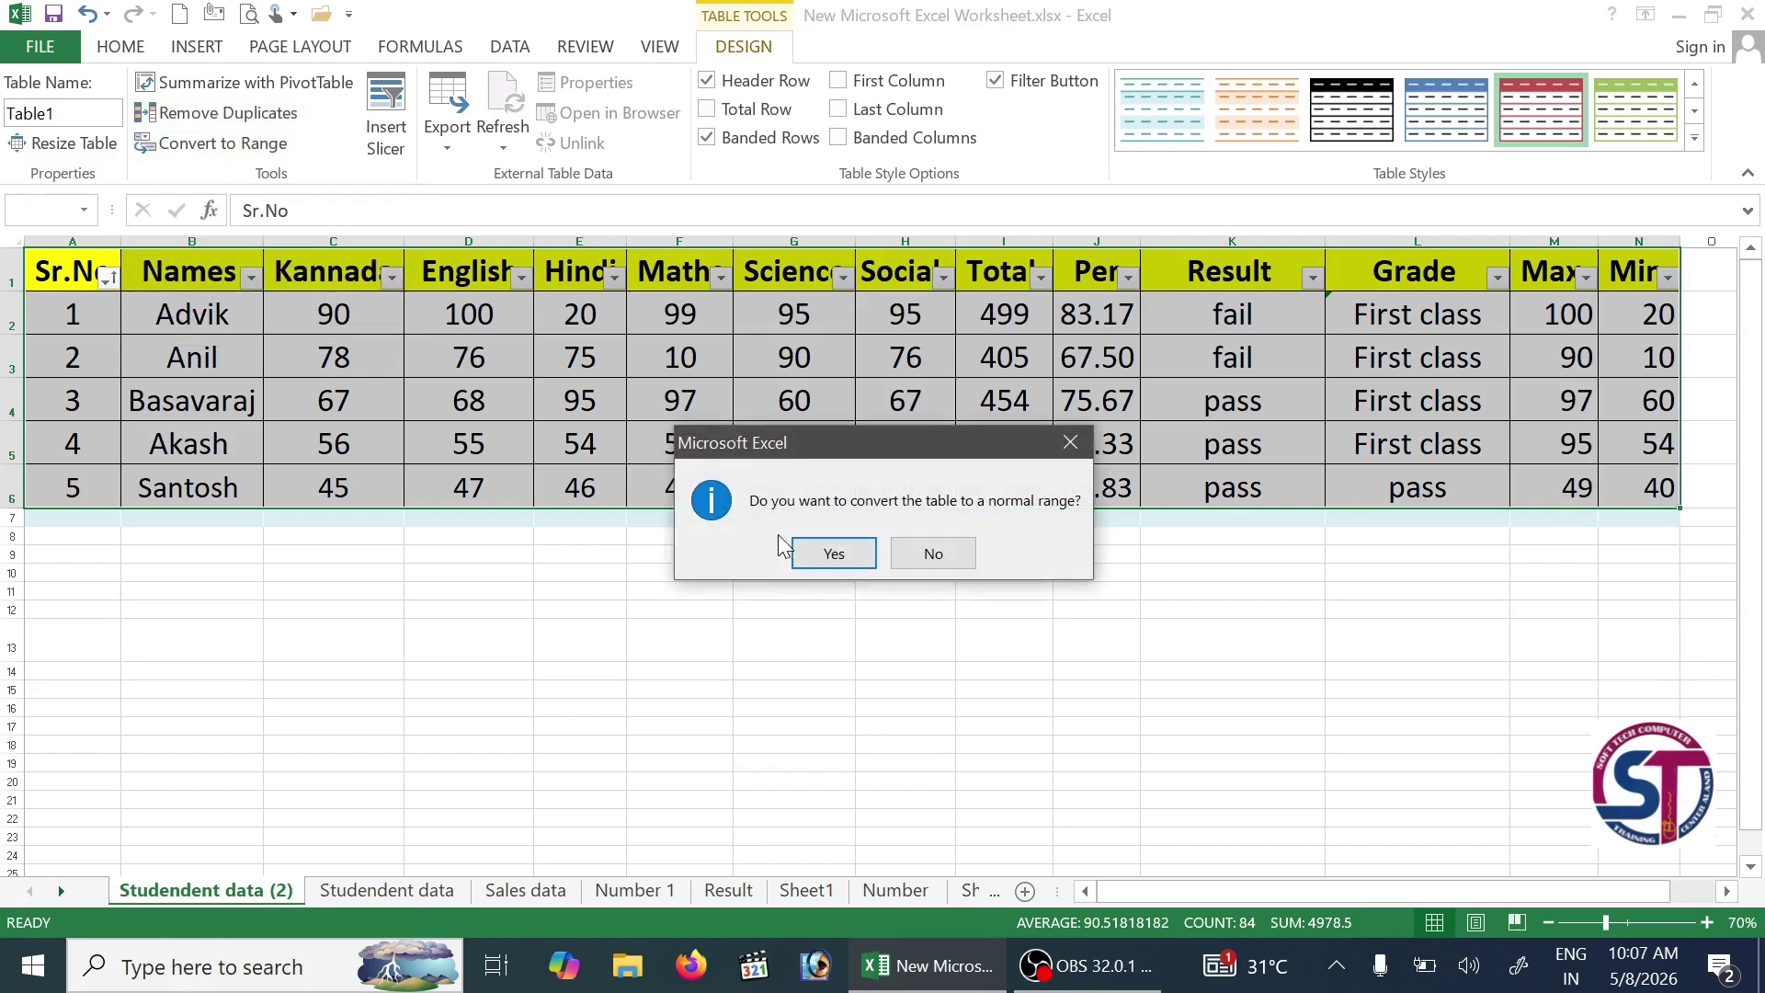
{"action": "left_click", "coordinate": [833, 552]}
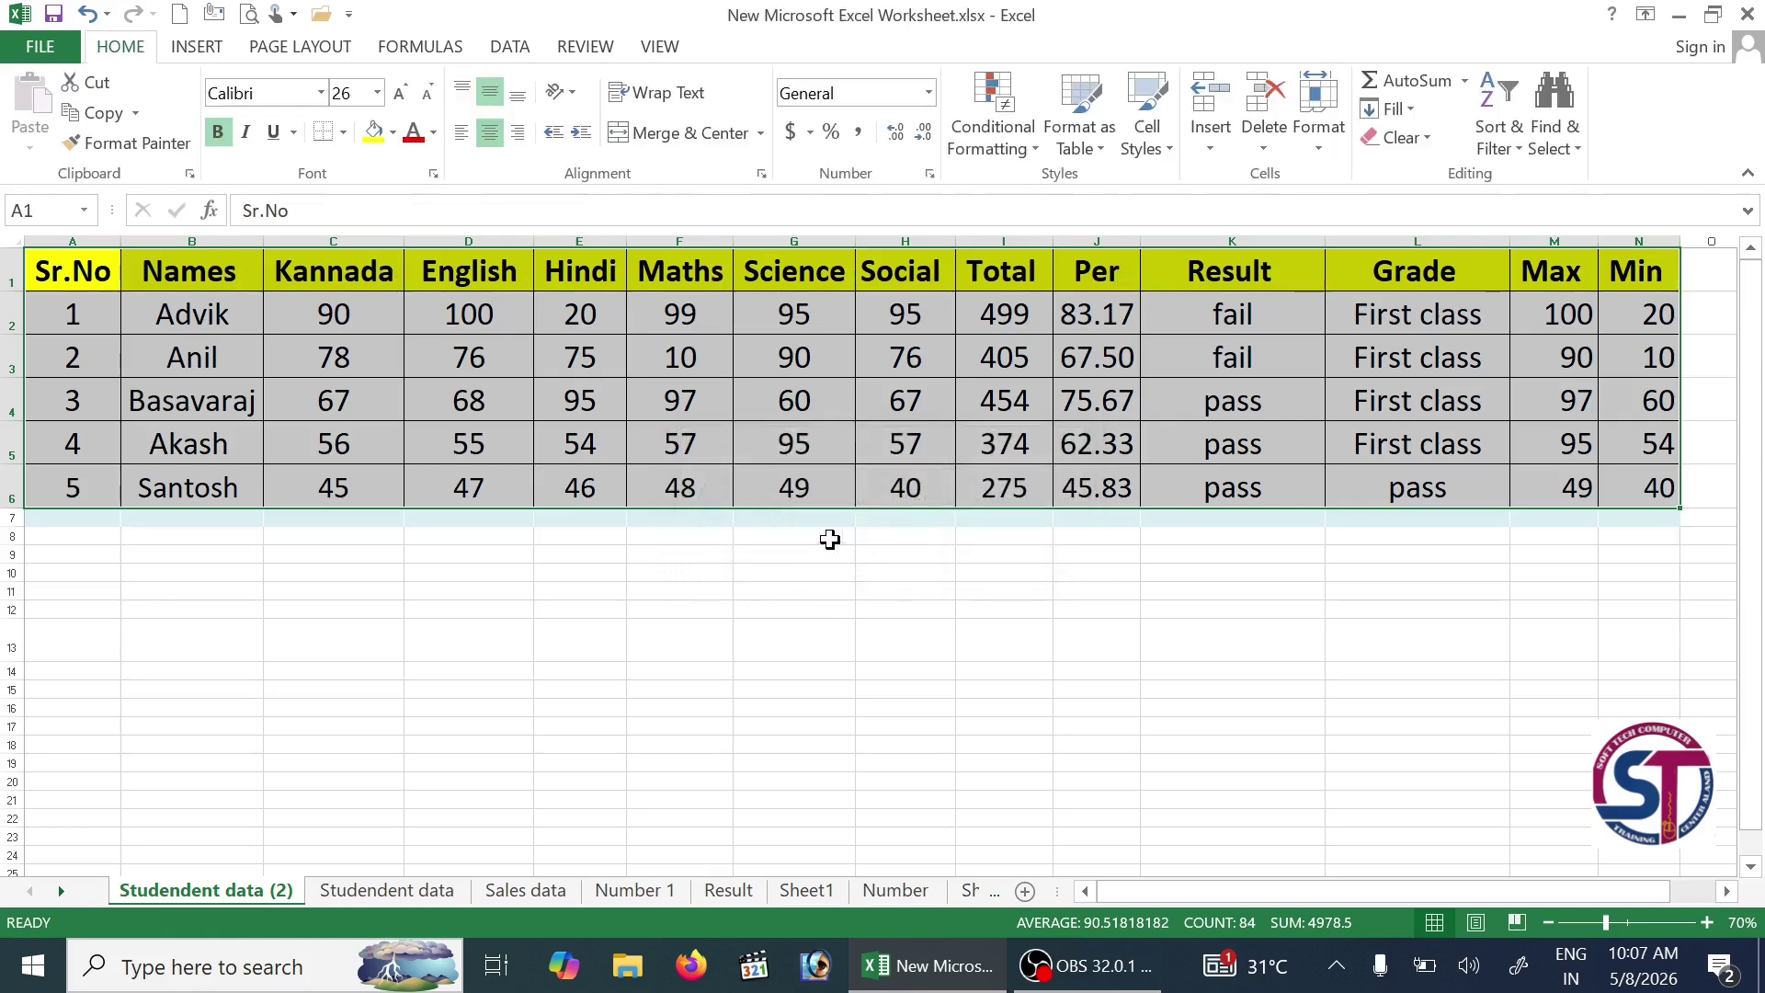
{"action": "left_click", "coordinate": [682, 515]}
Step: Format A1:N6 as a table with headers using the teal light gridded table style
{"action": "left_click_drag", "start_coordinate": [83, 265], "coordinate": [1611, 501]}
{"action": "left_click", "coordinate": [1089, 138]}
{"action": "left_click", "coordinate": [1268, 307]}
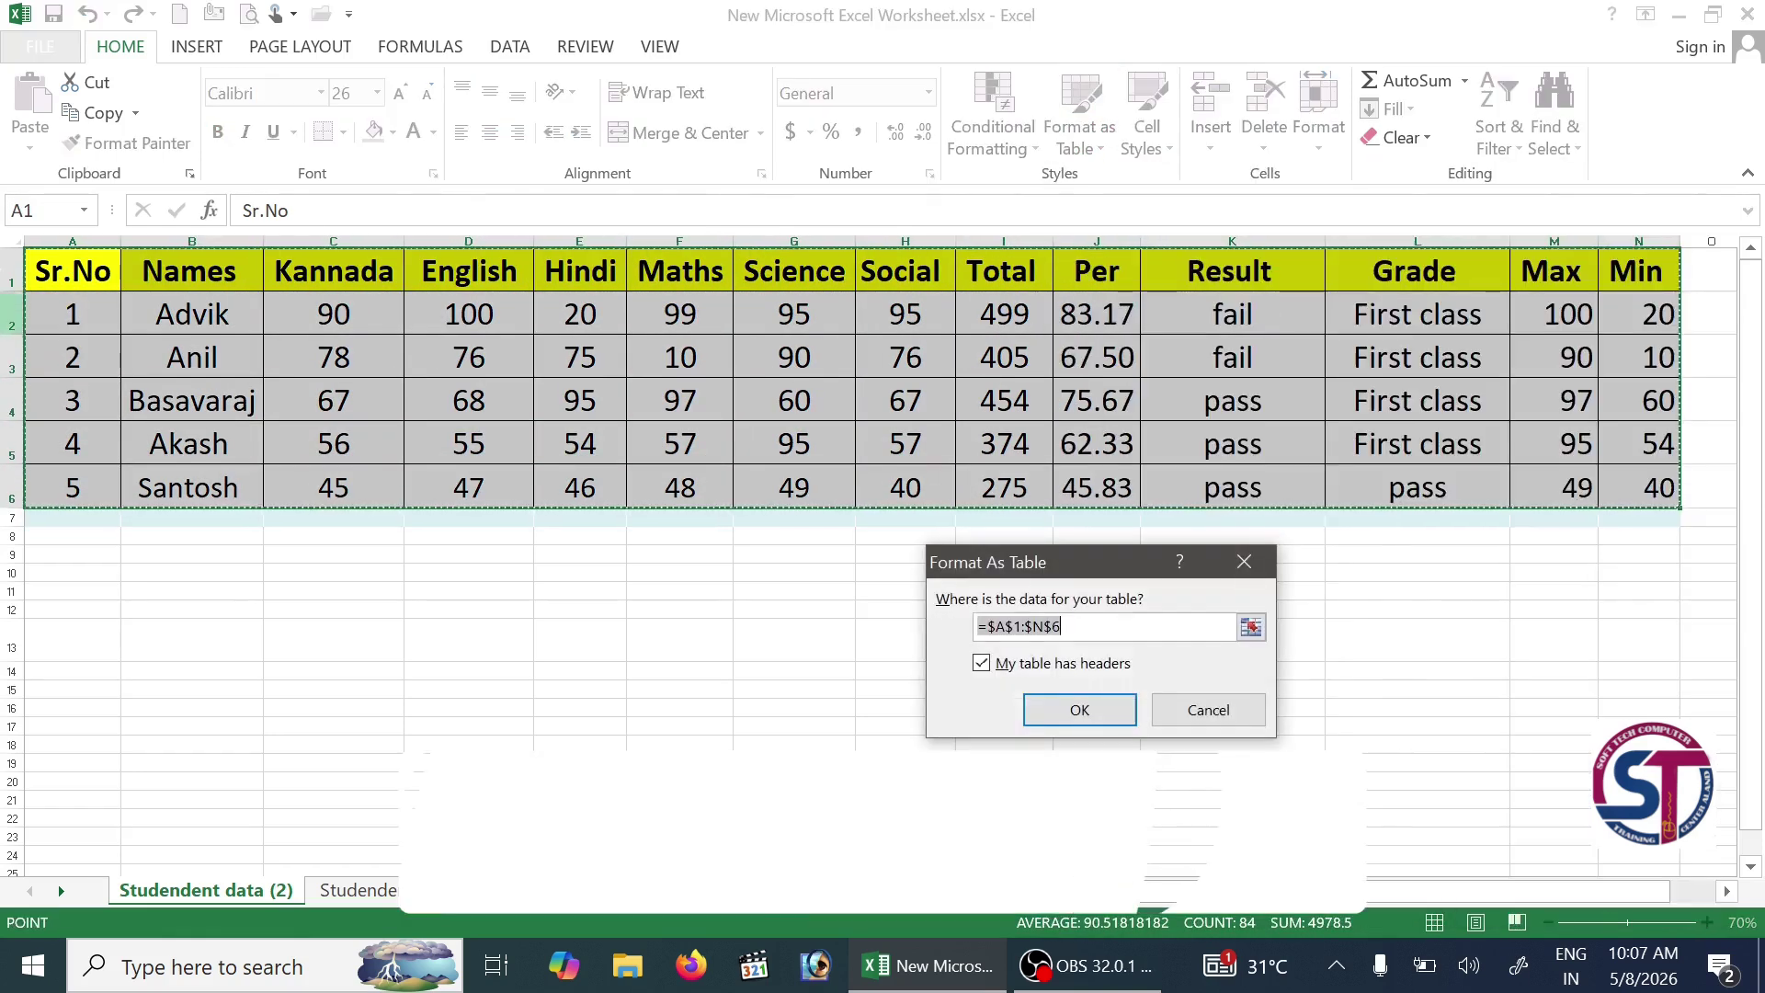
{"action": "left_click", "coordinate": [1079, 710]}
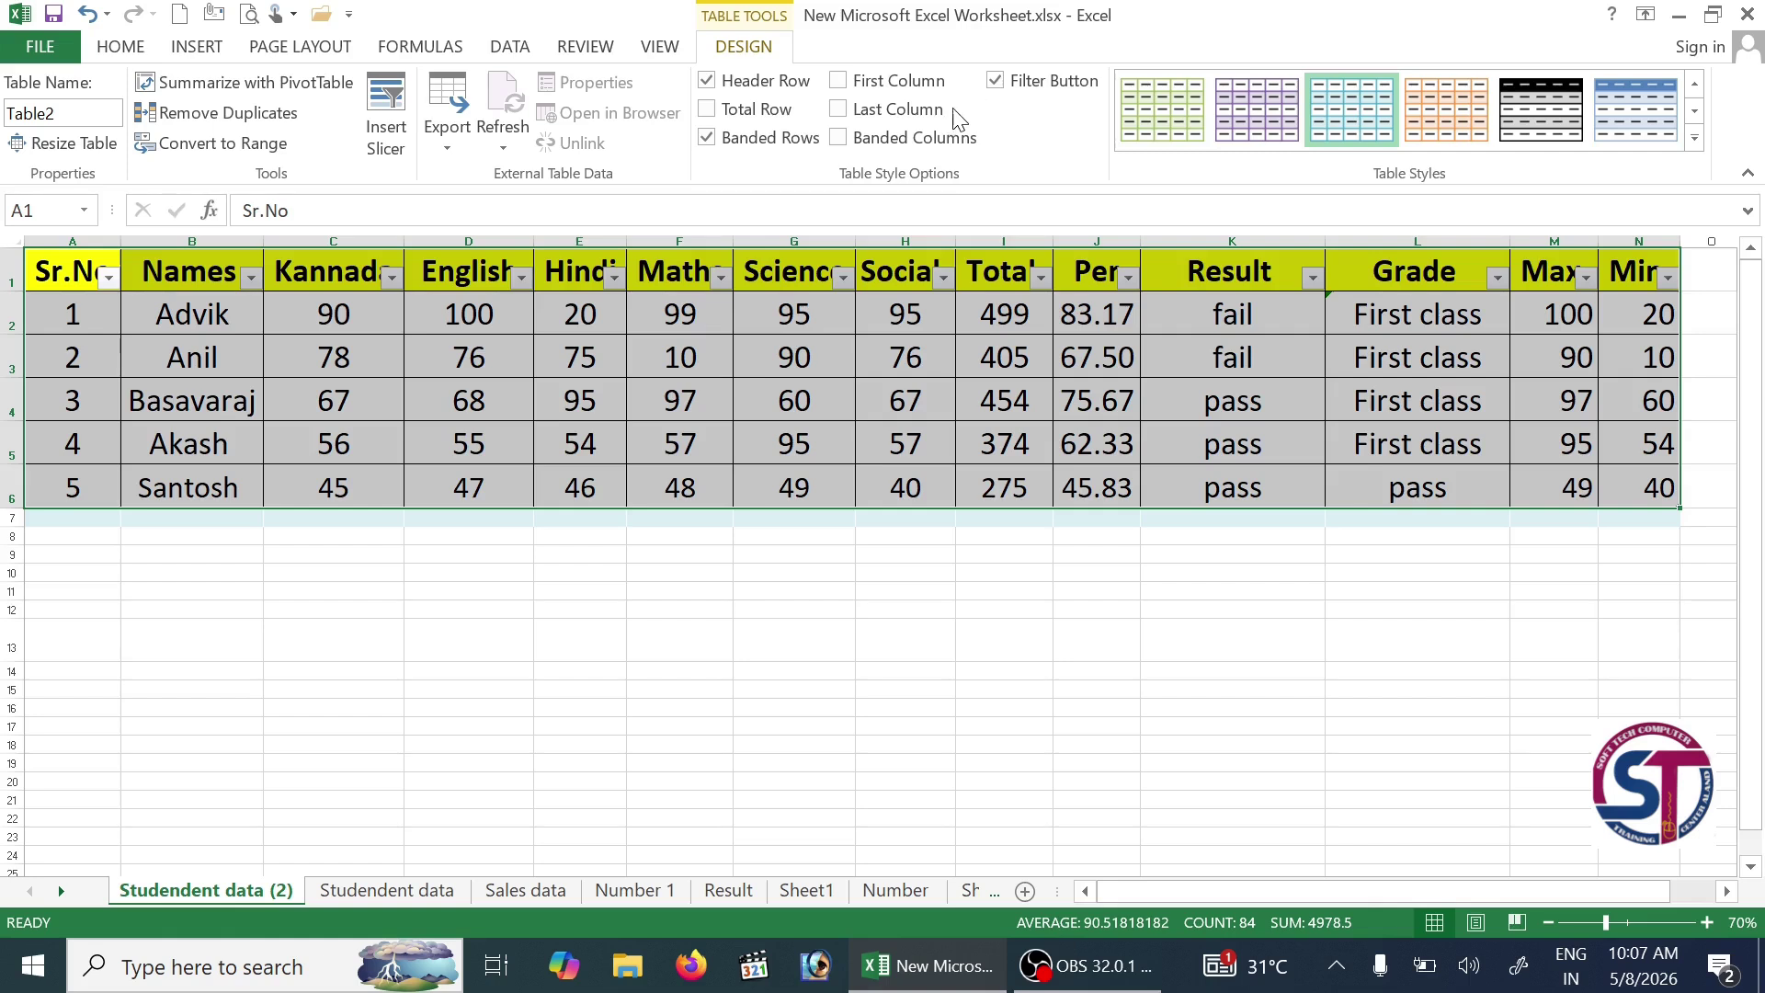
Step: Switch the table's Banded Rows and Filter Button options off and back on to compare their effect
{"action": "left_click", "coordinate": [770, 138]}
{"action": "left_click", "coordinate": [770, 140]}
{"action": "left_click", "coordinate": [1026, 87]}
{"action": "left_click", "coordinate": [1028, 92]}
{"action": "left_click", "coordinate": [1029, 92]}
{"action": "left_click", "coordinate": [1029, 92]}
{"action": "left_click", "coordinate": [1029, 92]}
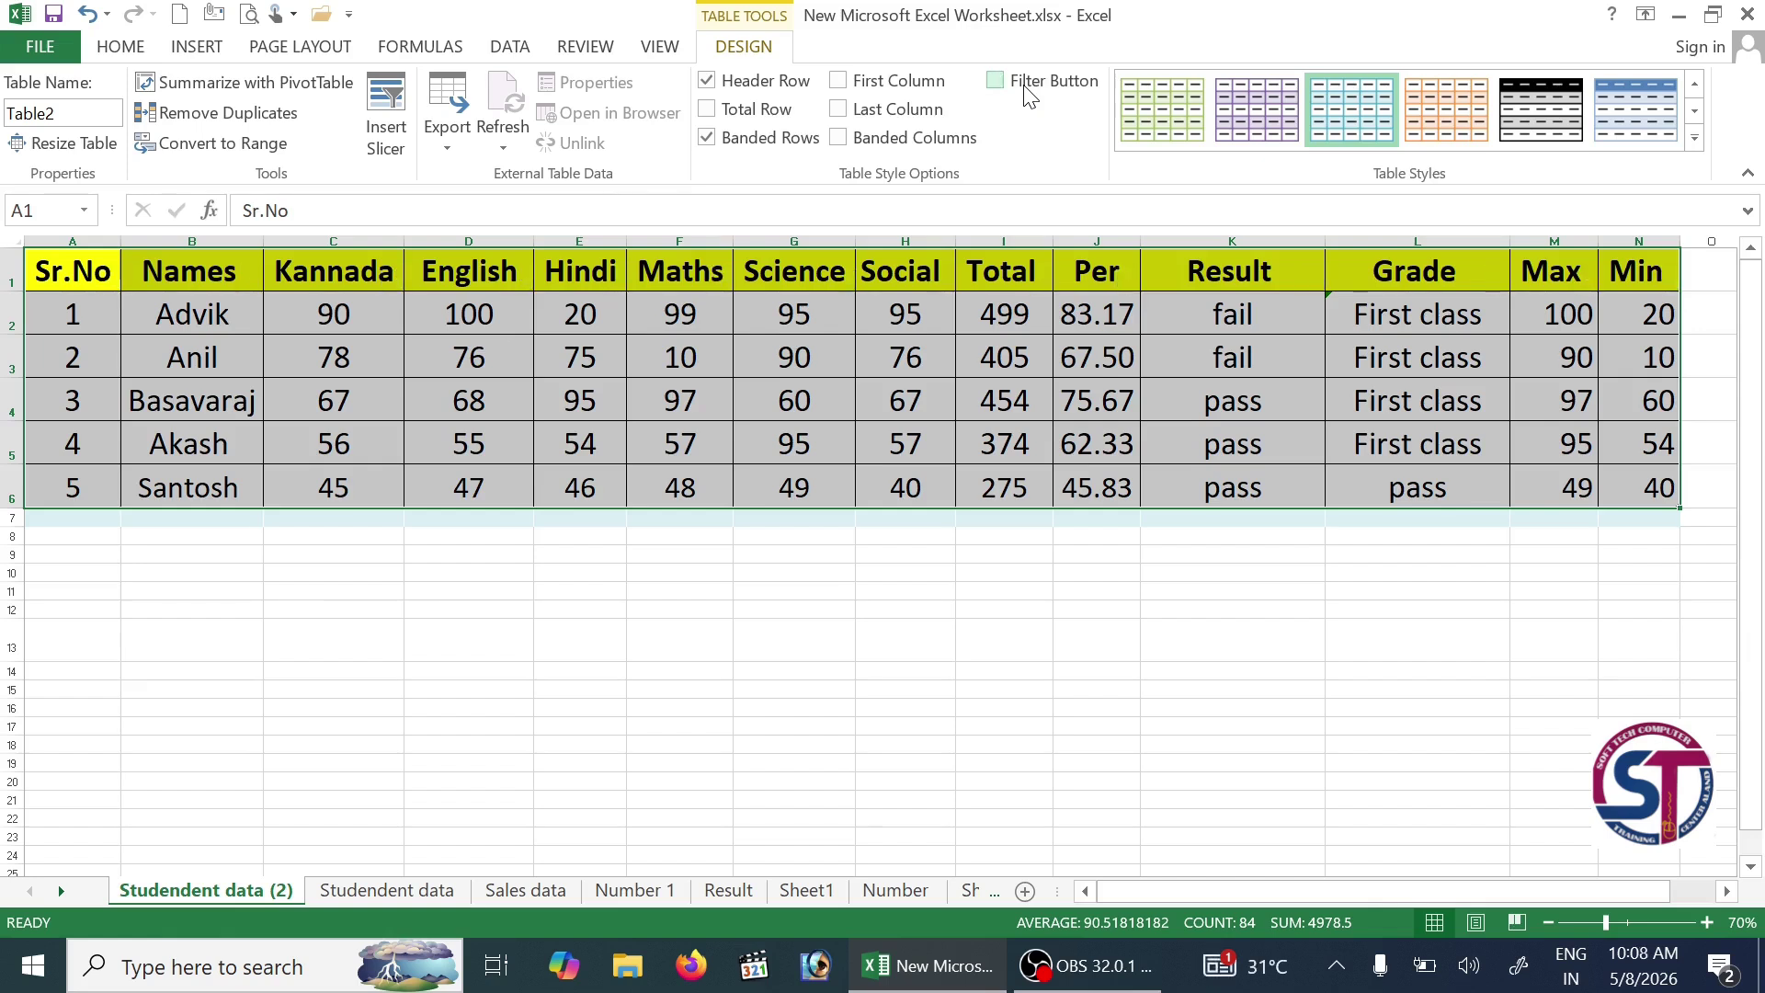
{"action": "left_click", "coordinate": [1029, 92]}
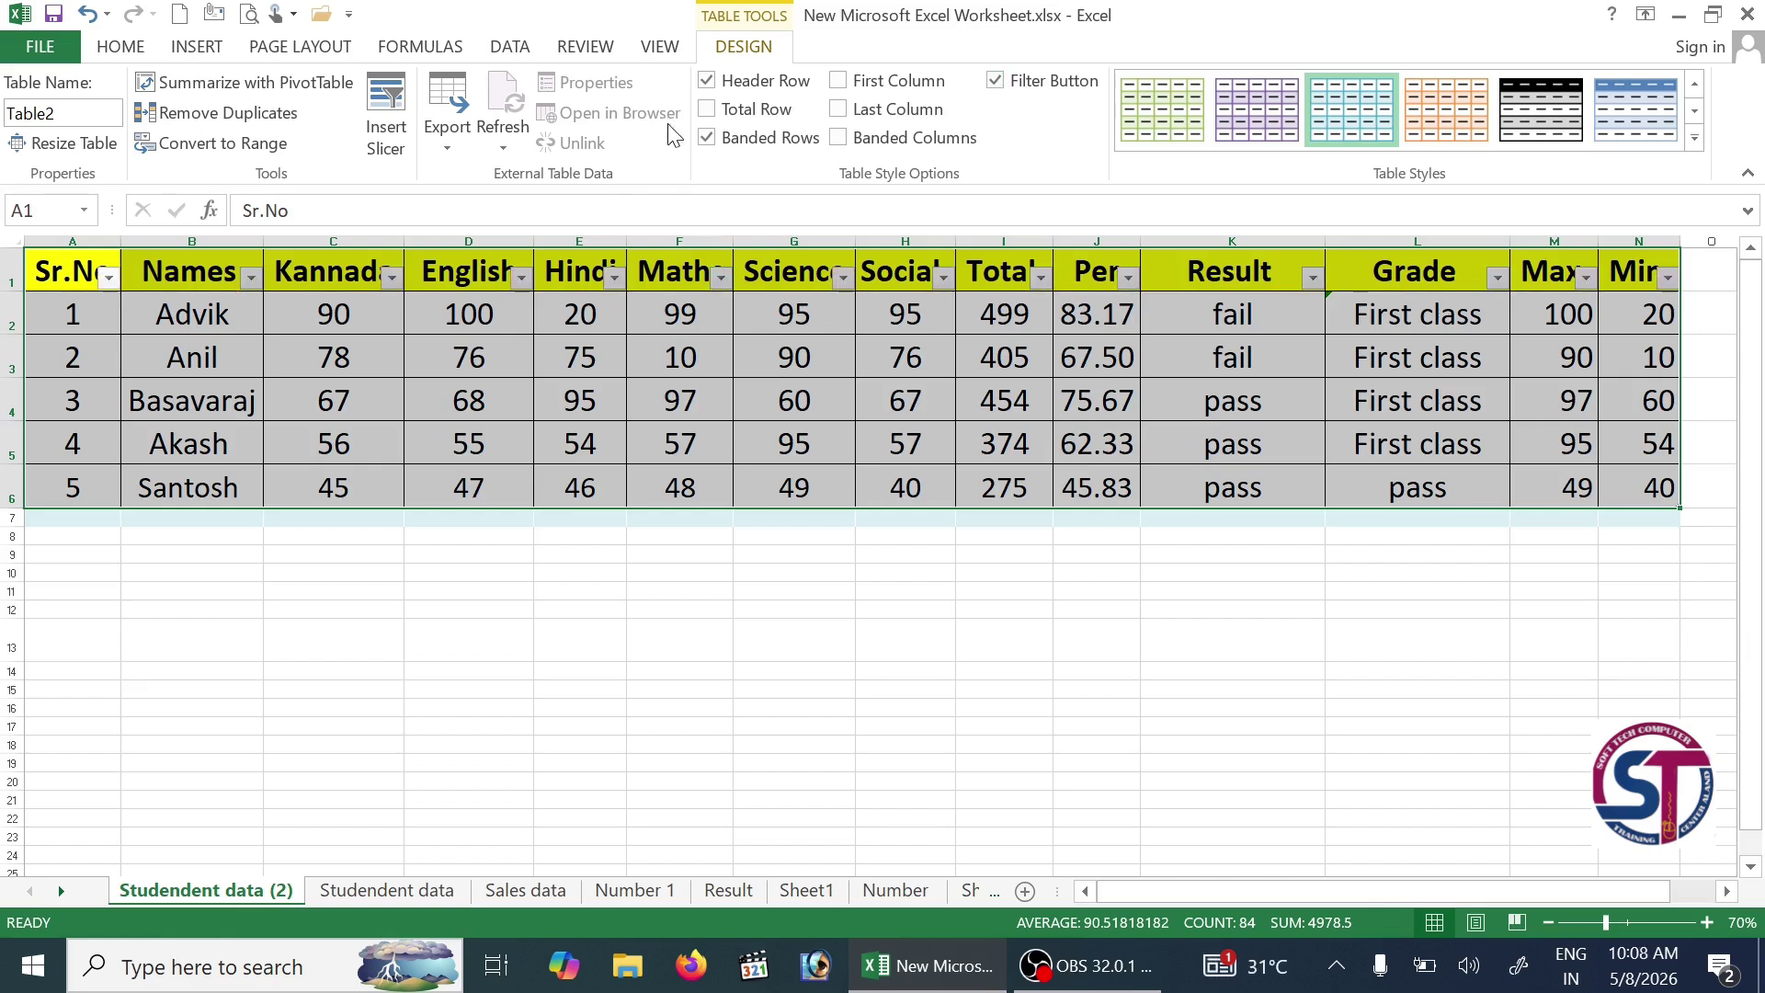
Step: Switch the table's Header Row option off and back on
{"action": "left_click", "coordinate": [750, 92]}
{"action": "left_click", "coordinate": [750, 96]}
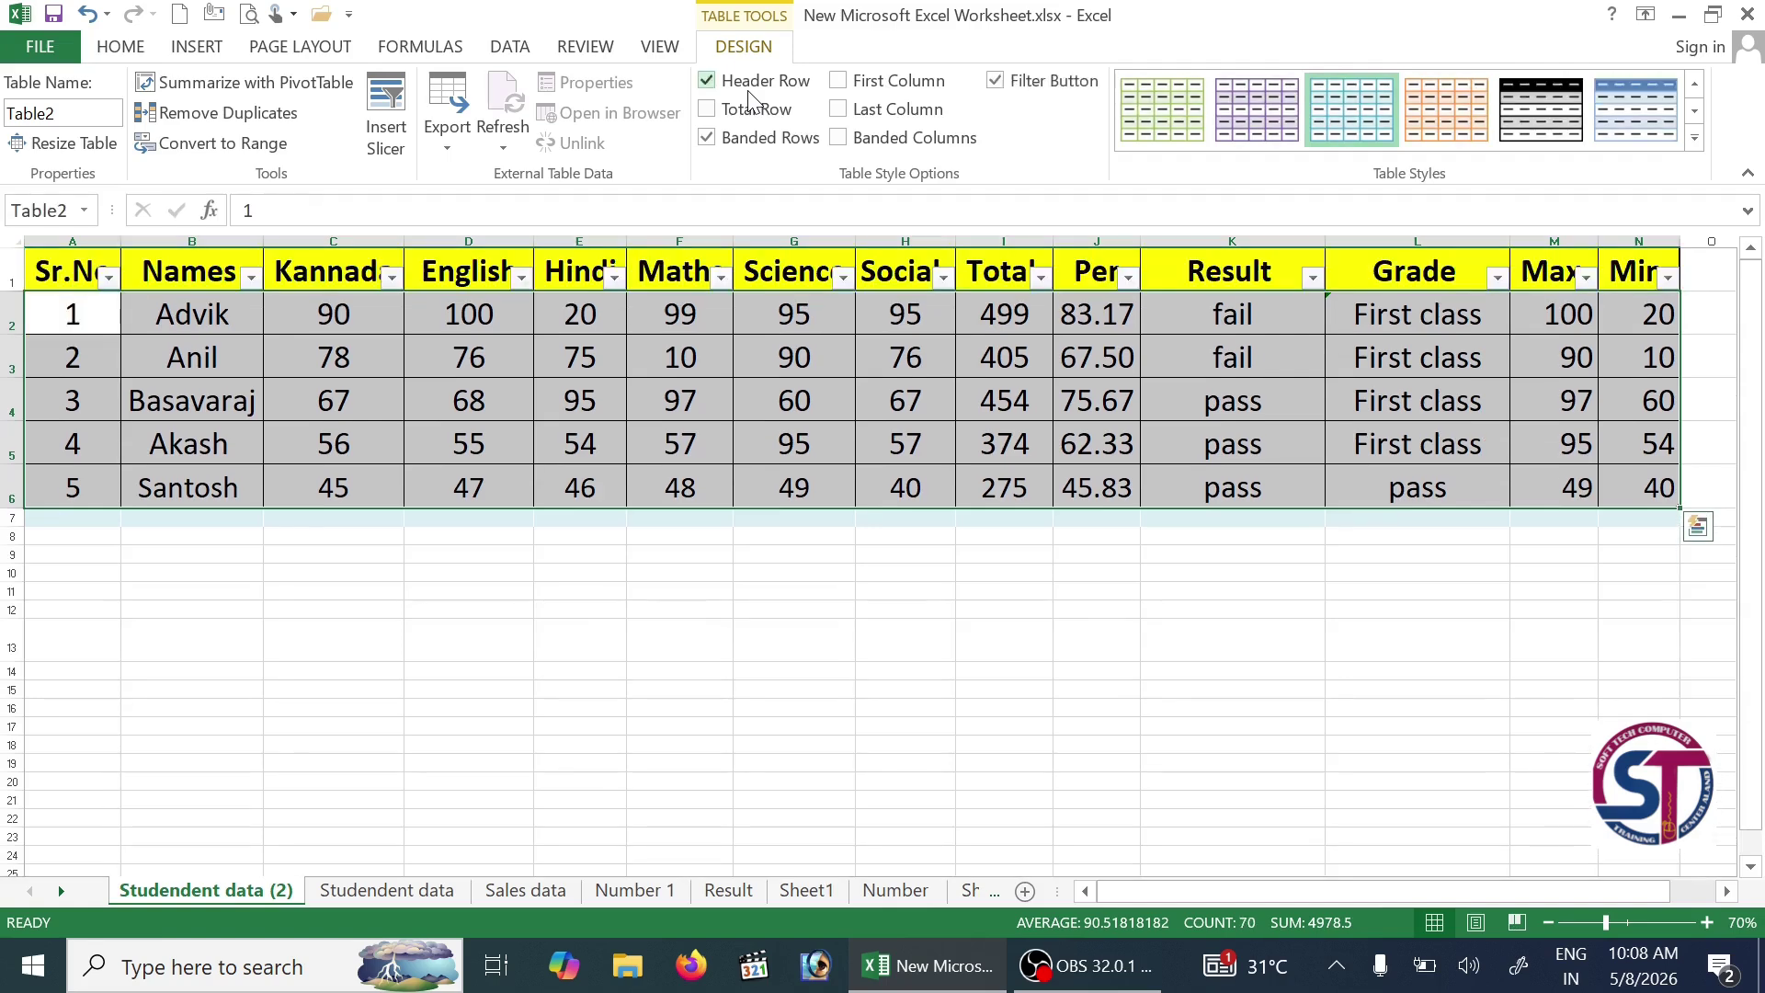
{"action": "left_click", "coordinate": [750, 96]}
{"action": "left_click", "coordinate": [750, 94]}
Step: Enable the Total Row, First Column and Last Column options for the table, and try Banded Columns
{"action": "left_click", "coordinate": [777, 118]}
{"action": "left_click", "coordinate": [786, 117]}
{"action": "left_click", "coordinate": [868, 83]}
{"action": "left_click", "coordinate": [873, 111]}
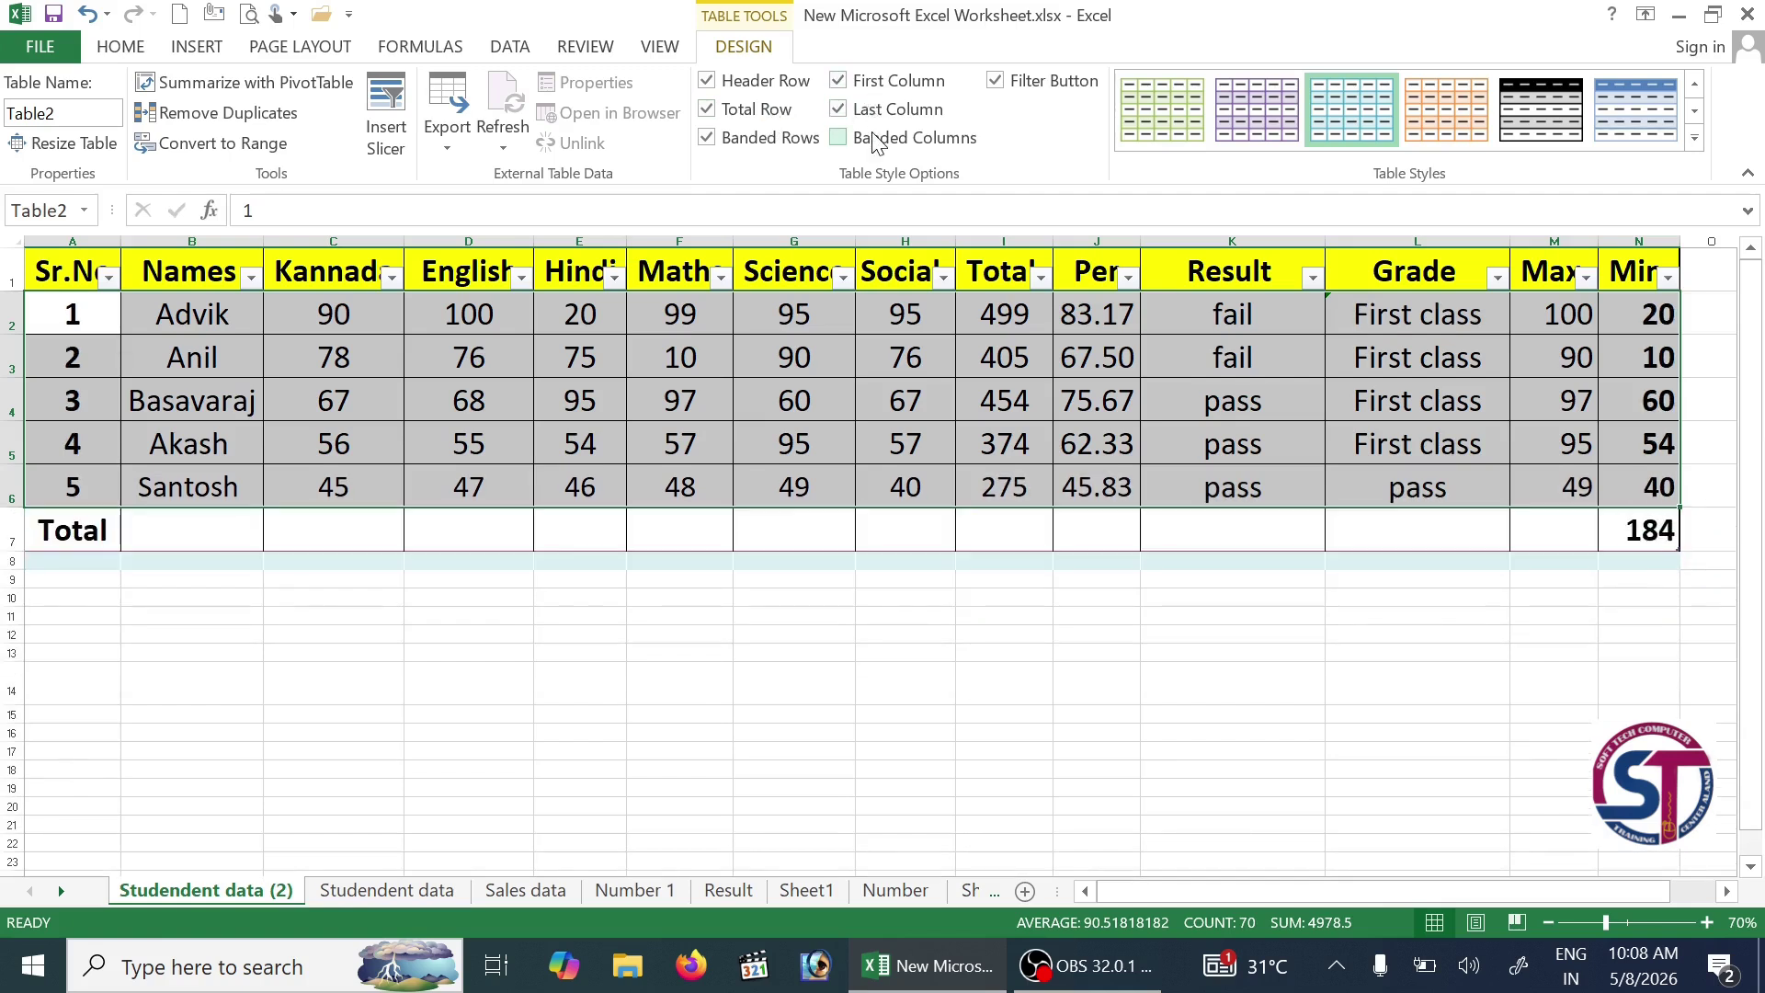
{"action": "left_click", "coordinate": [878, 138]}
{"action": "left_click", "coordinate": [877, 138]}
Step: Disable the table's Last Column and Total Row options, keeping First Column enabled
{"action": "left_click", "coordinate": [875, 110]}
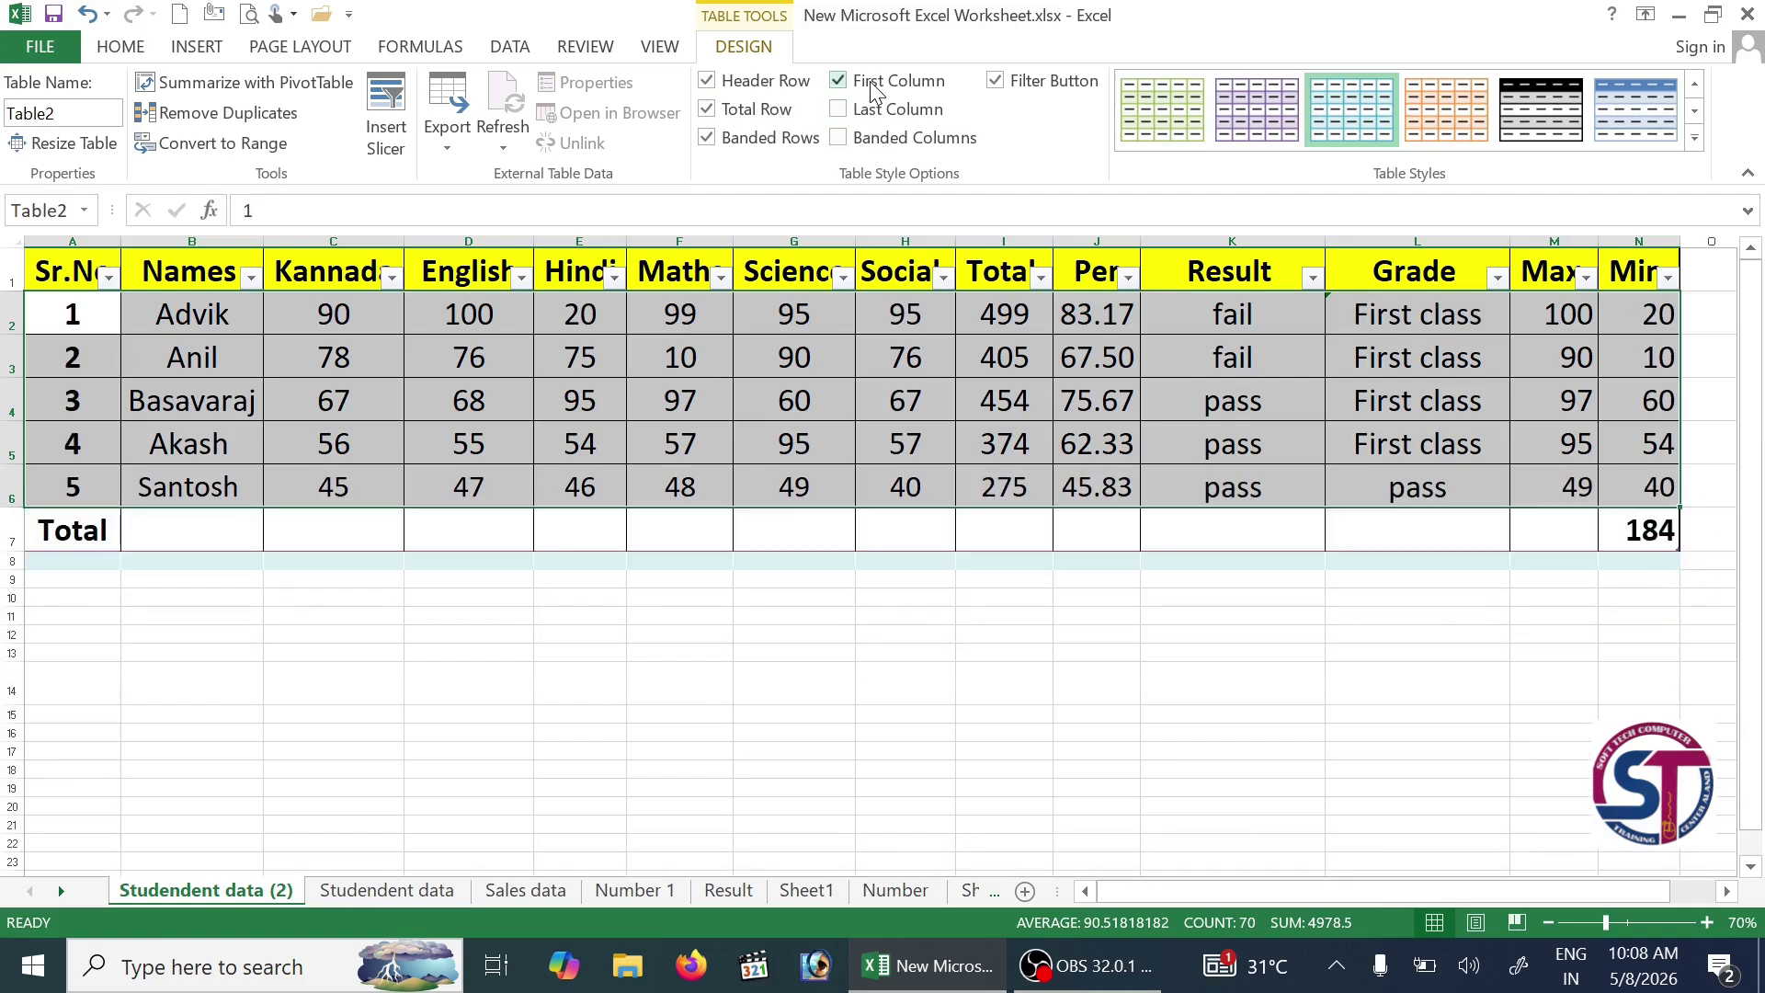
{"action": "left_click", "coordinate": [873, 83]}
{"action": "left_click", "coordinate": [874, 85]}
{"action": "left_click", "coordinate": [731, 115]}
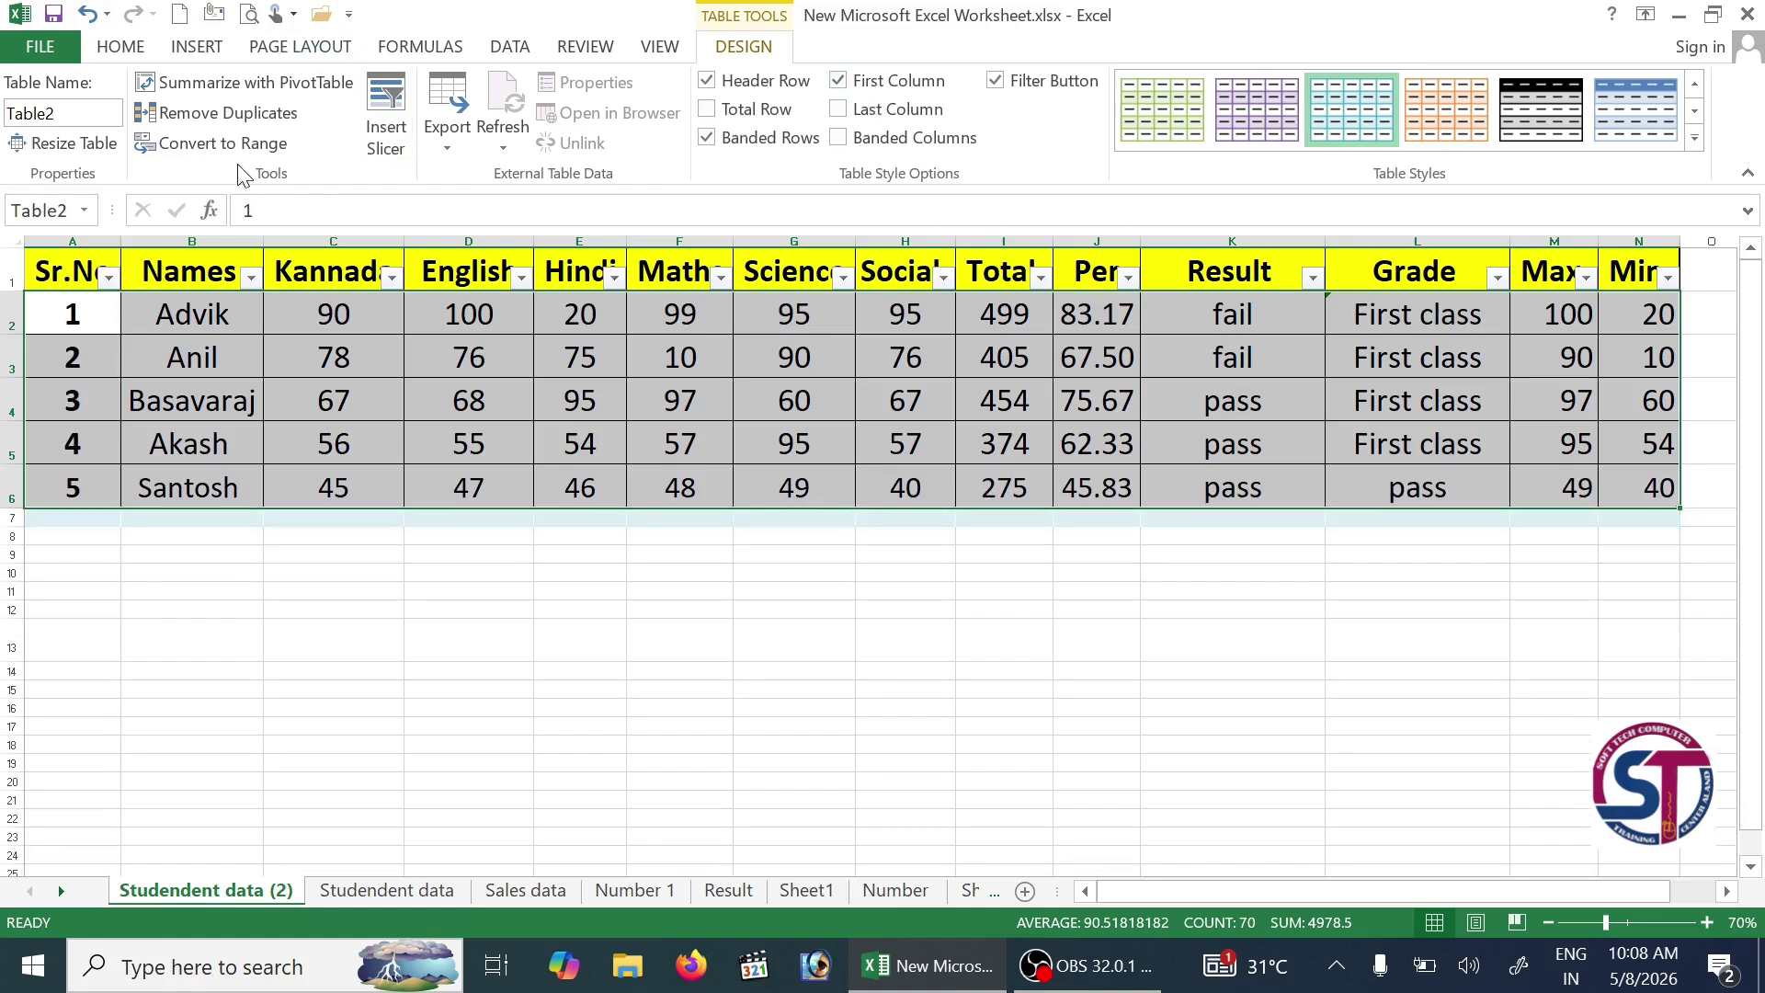
Step: Convert the restyled marks table back to a normal range
{"action": "left_click", "coordinate": [204, 147]}
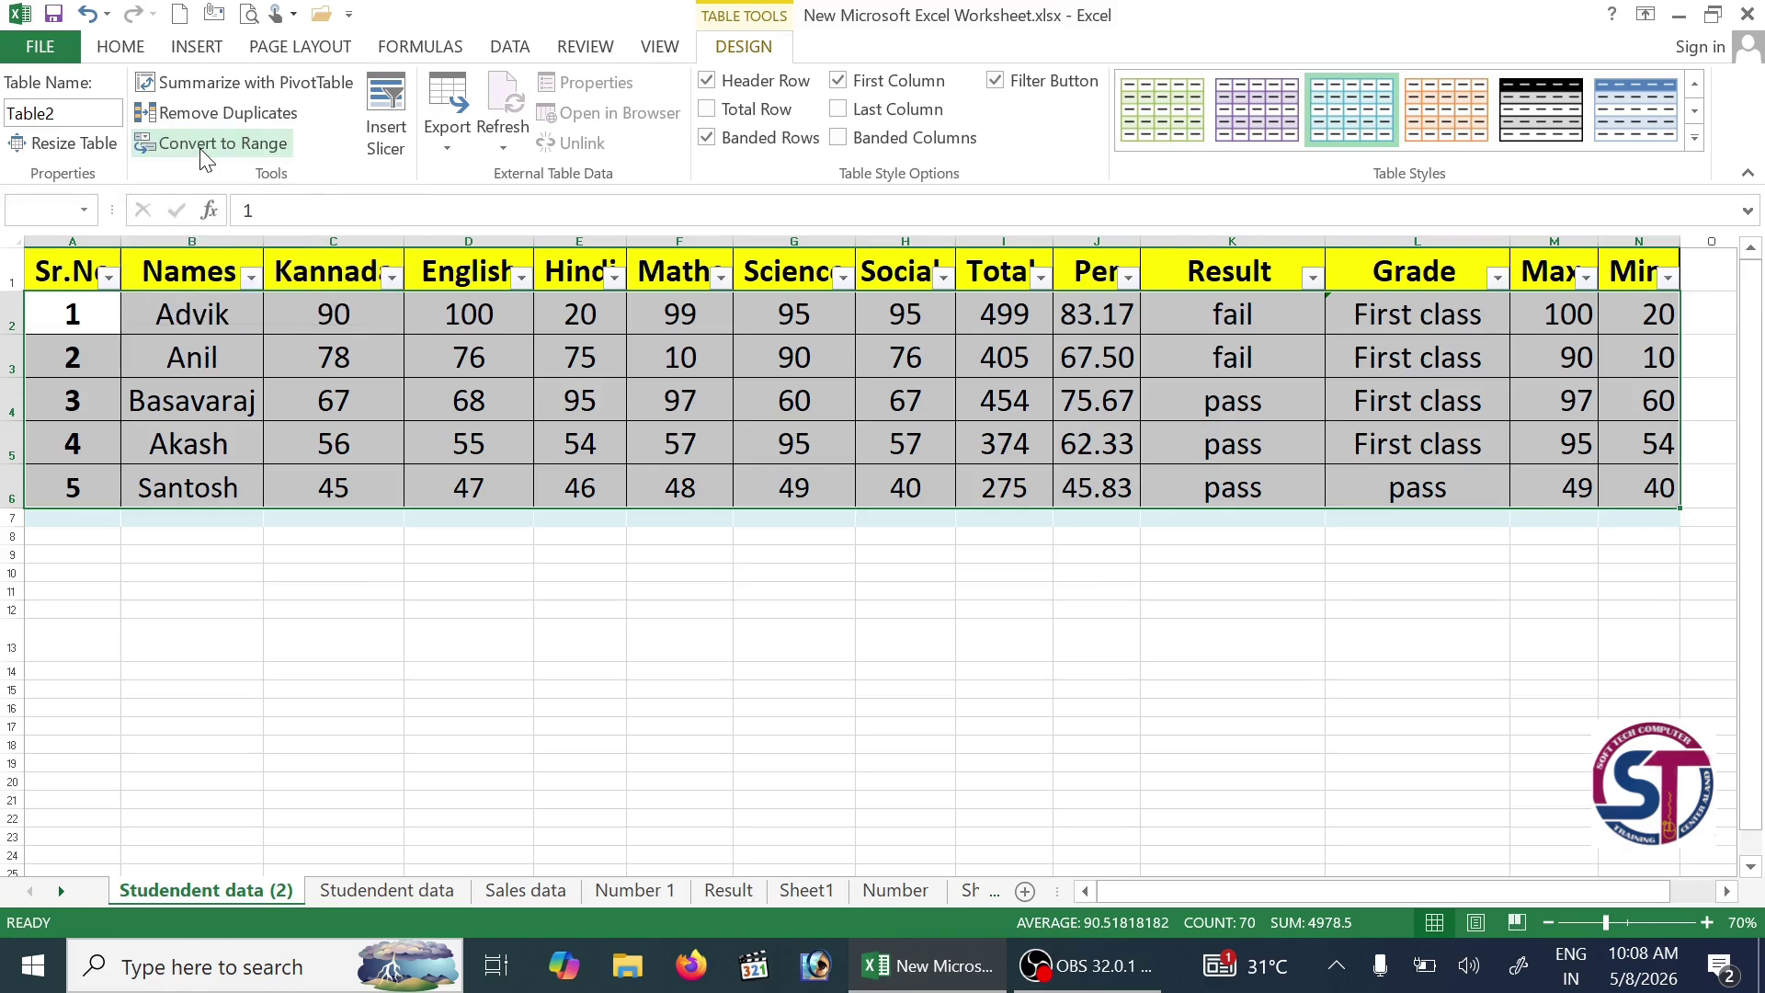
{"action": "left_click", "coordinate": [853, 553]}
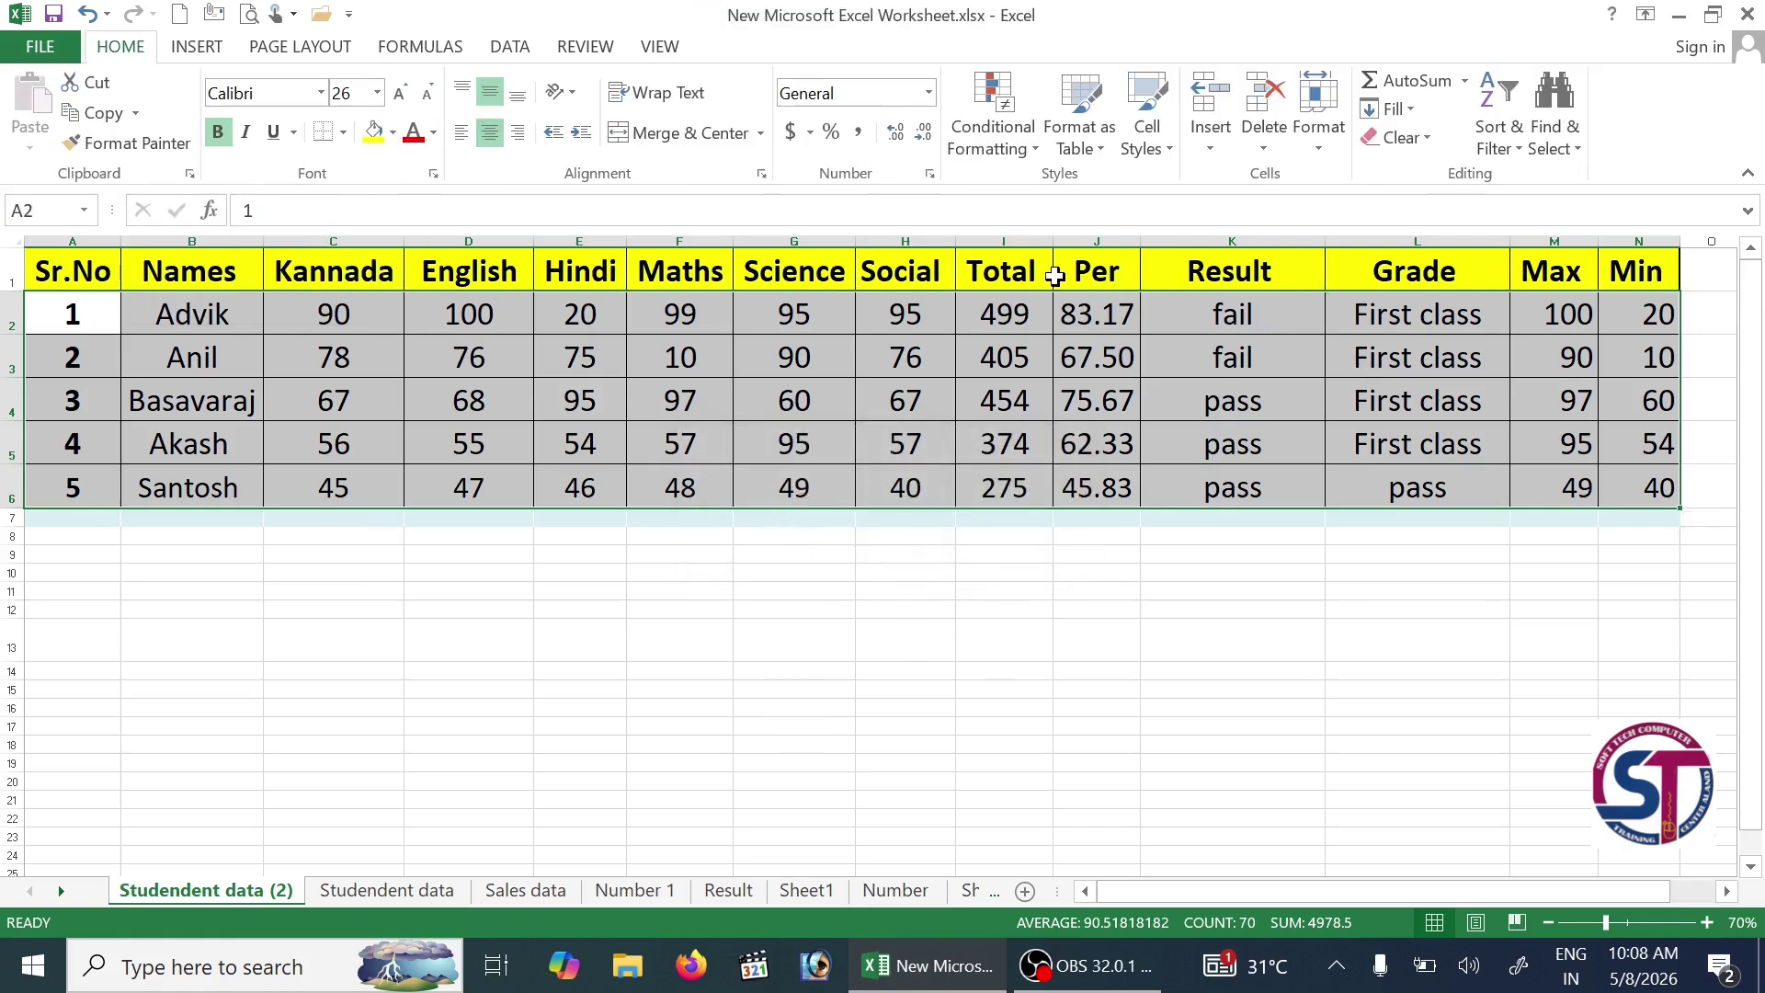
Step: Apply the 40% - Accent4 cell style to the student rows A2:N6
{"action": "left_click", "coordinate": [1155, 151]}
{"action": "left_click", "coordinate": [1167, 42]}
{"action": "left_click", "coordinate": [1156, 147]}
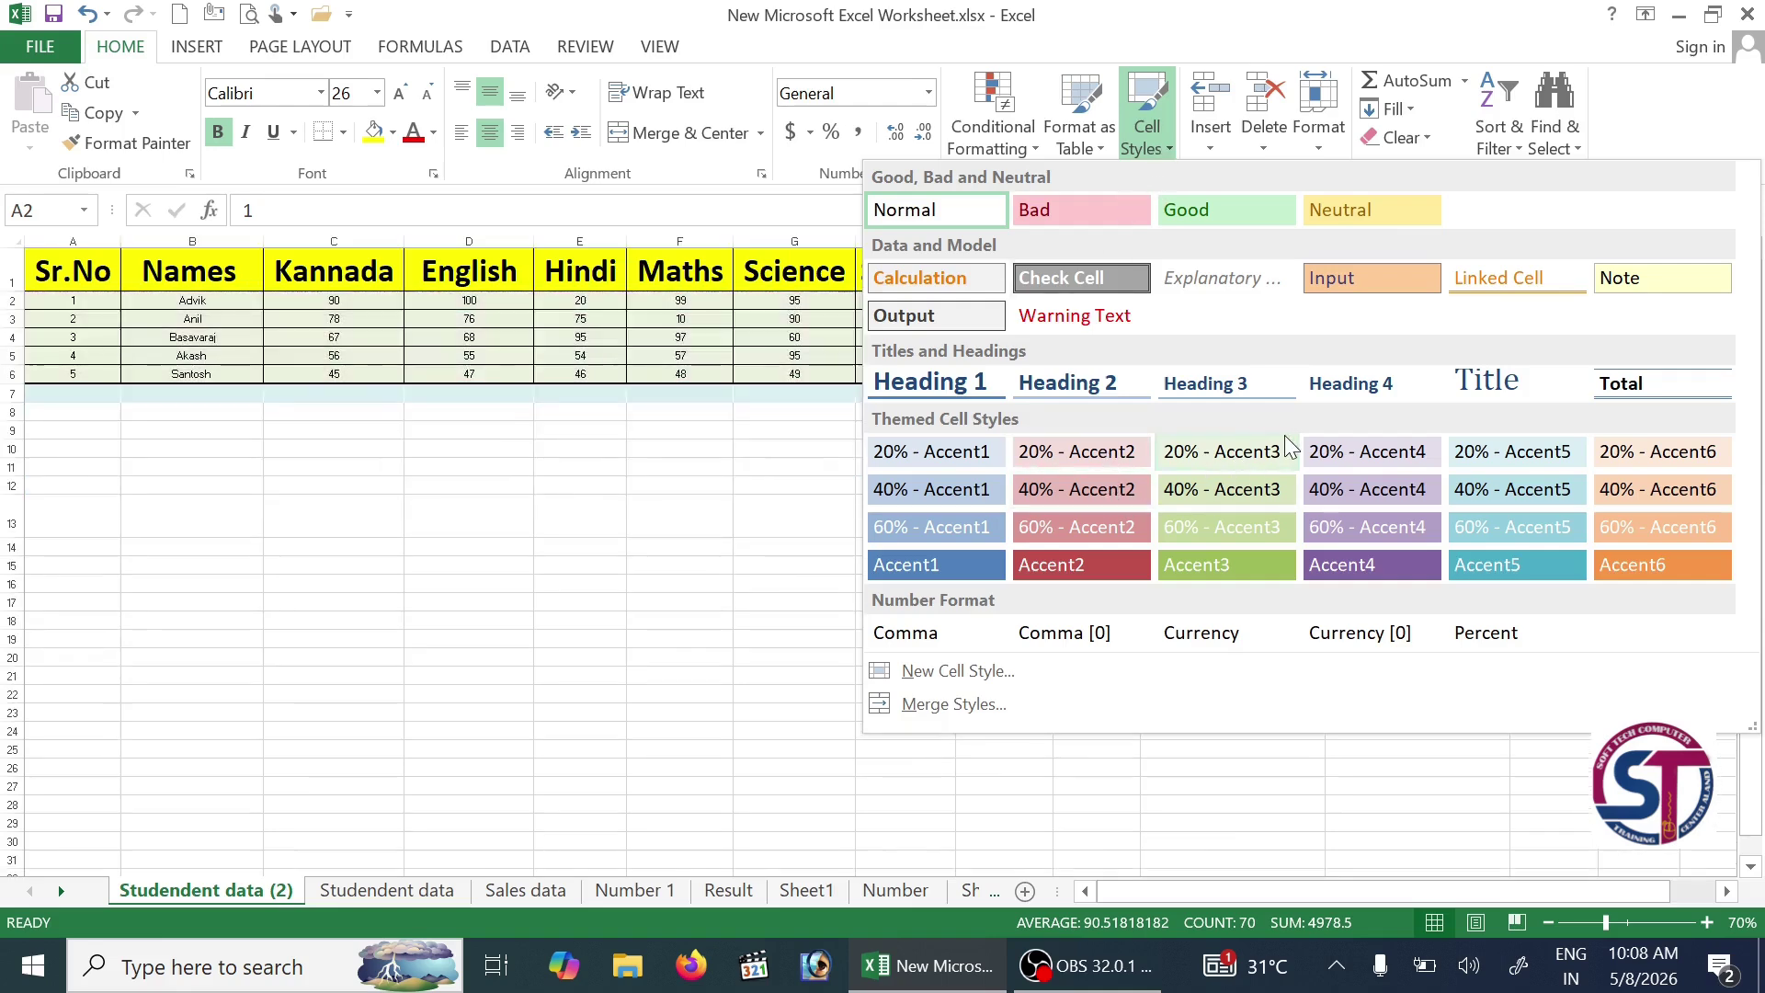
{"action": "left_click", "coordinate": [1374, 480]}
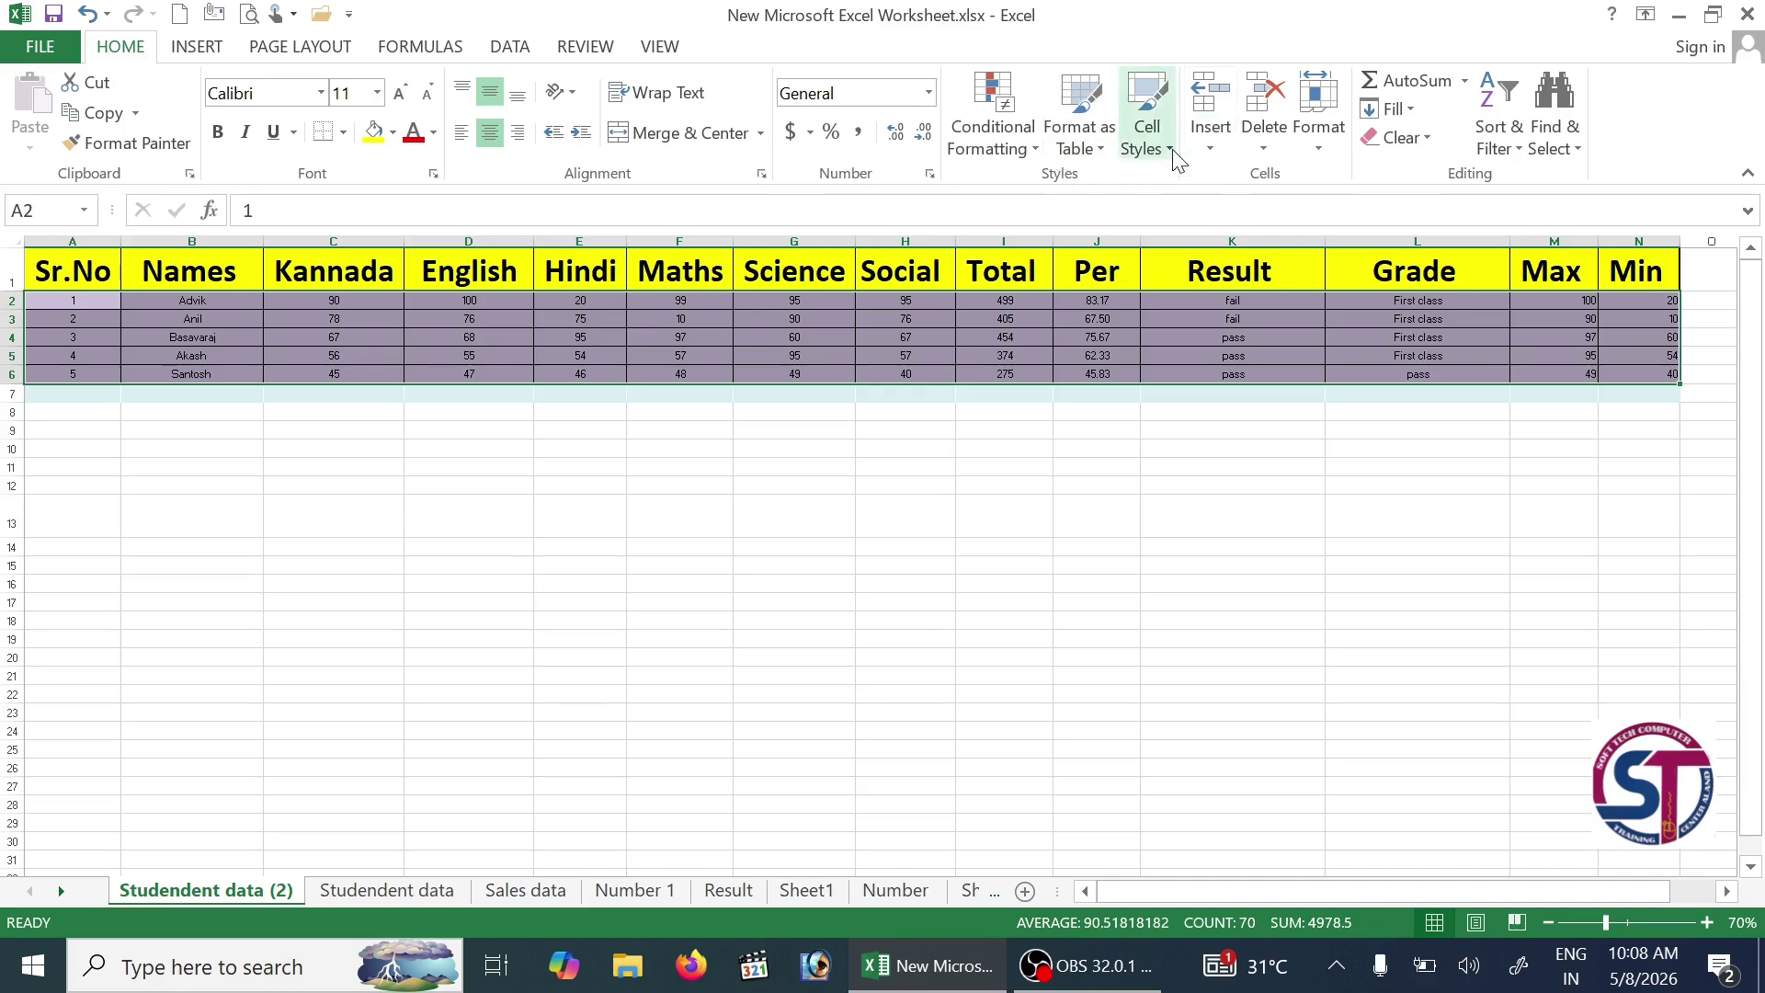
Step: Apply the Good cell style to A2:N6, and replace it with the Neutral style
{"action": "left_click", "coordinate": [1174, 154]}
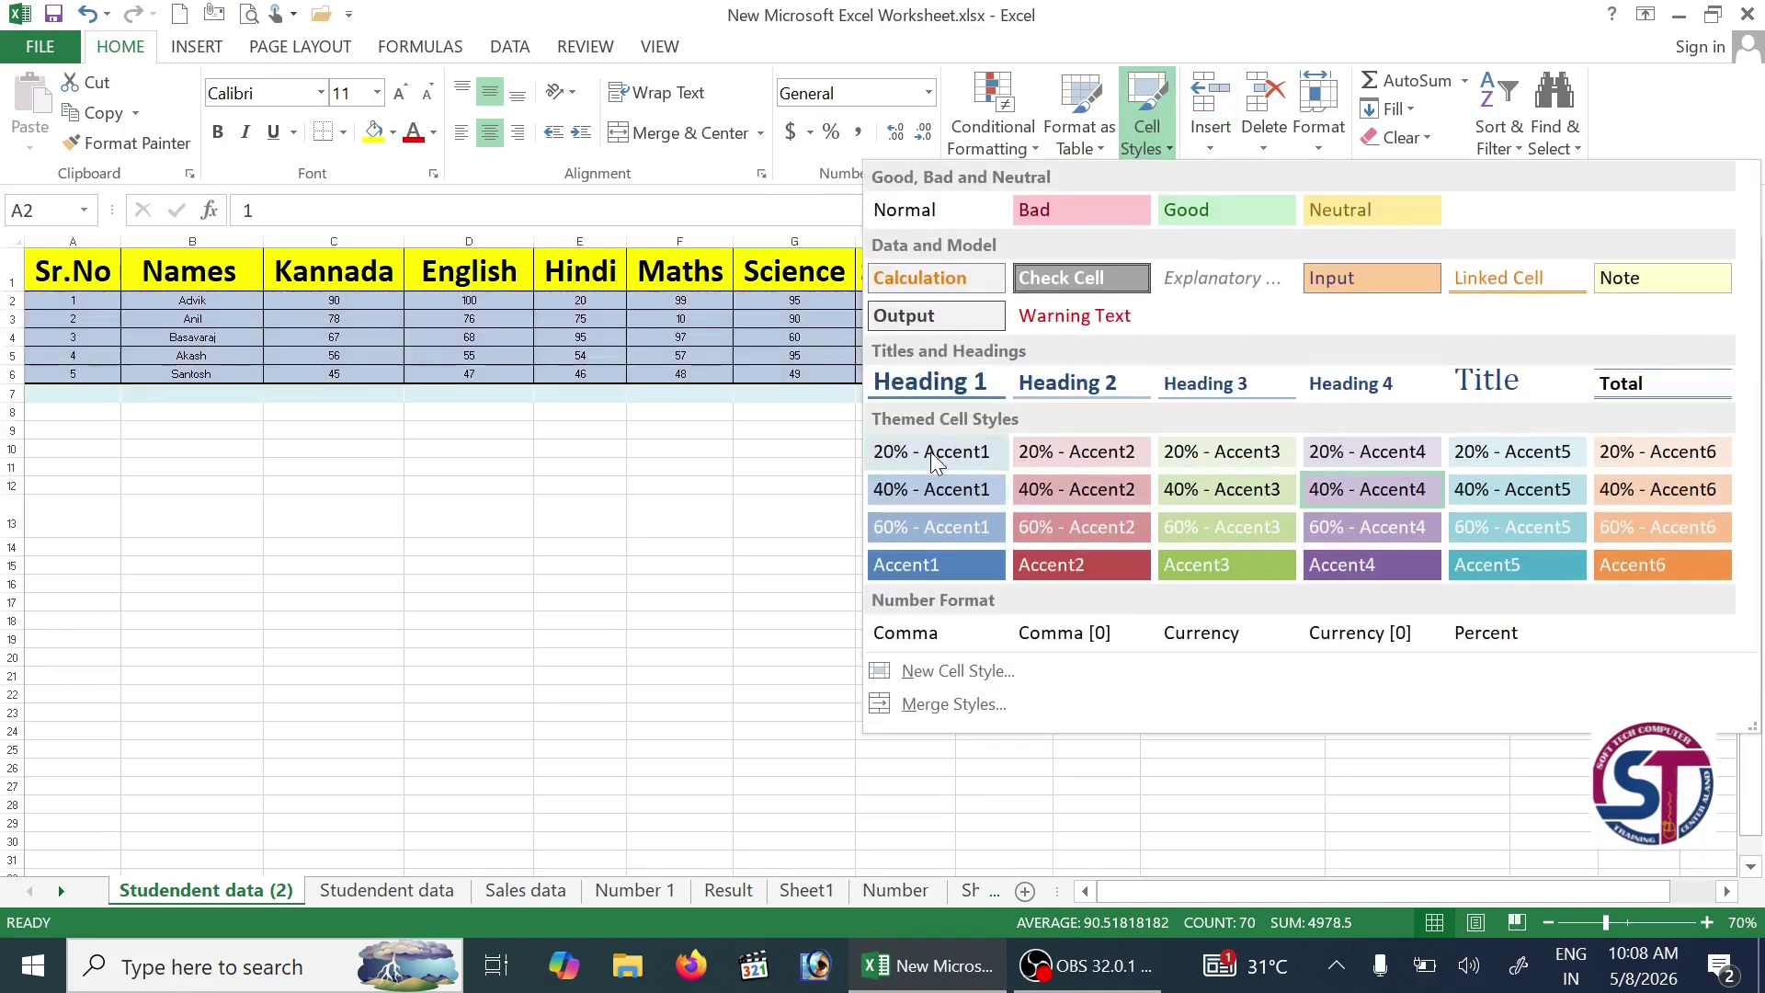
{"action": "left_click", "coordinate": [1232, 209]}
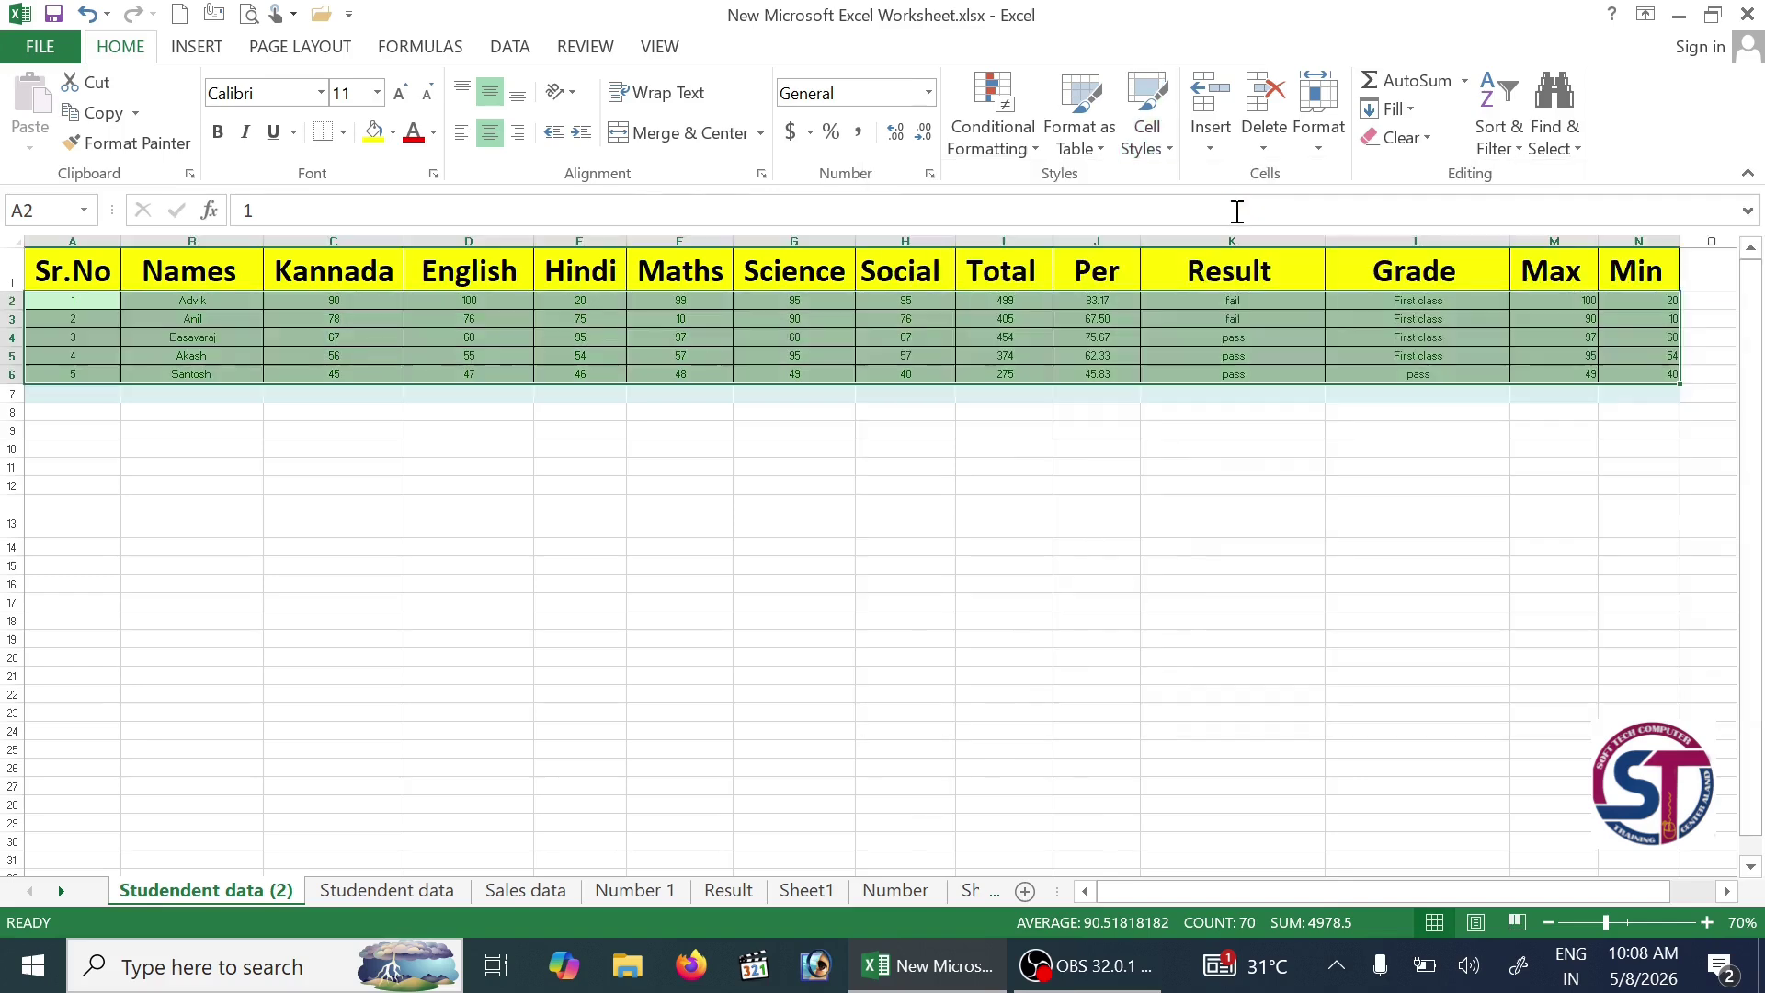
{"action": "left_click", "coordinate": [1163, 137]}
{"action": "left_click", "coordinate": [1386, 212]}
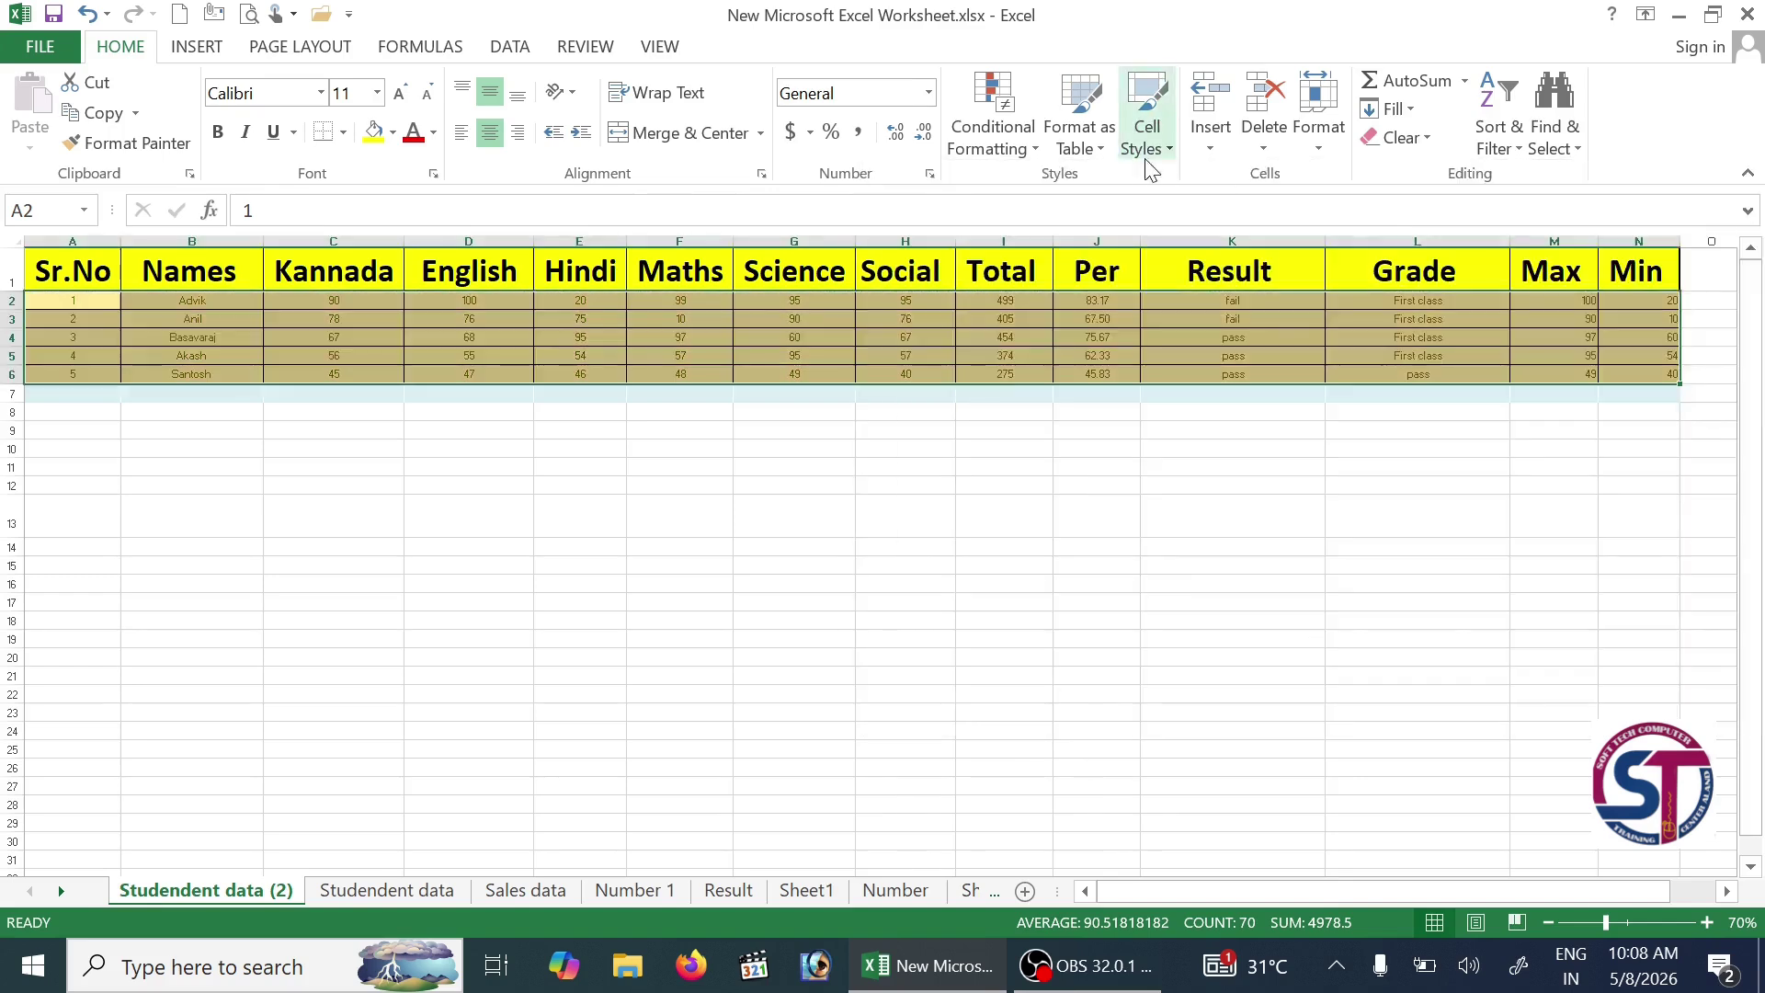
Step: Apply the 20% - Accent3 cell style to the student rows A2:N6, and replace it with 40% - Accent4
{"action": "left_click", "coordinate": [1145, 155]}
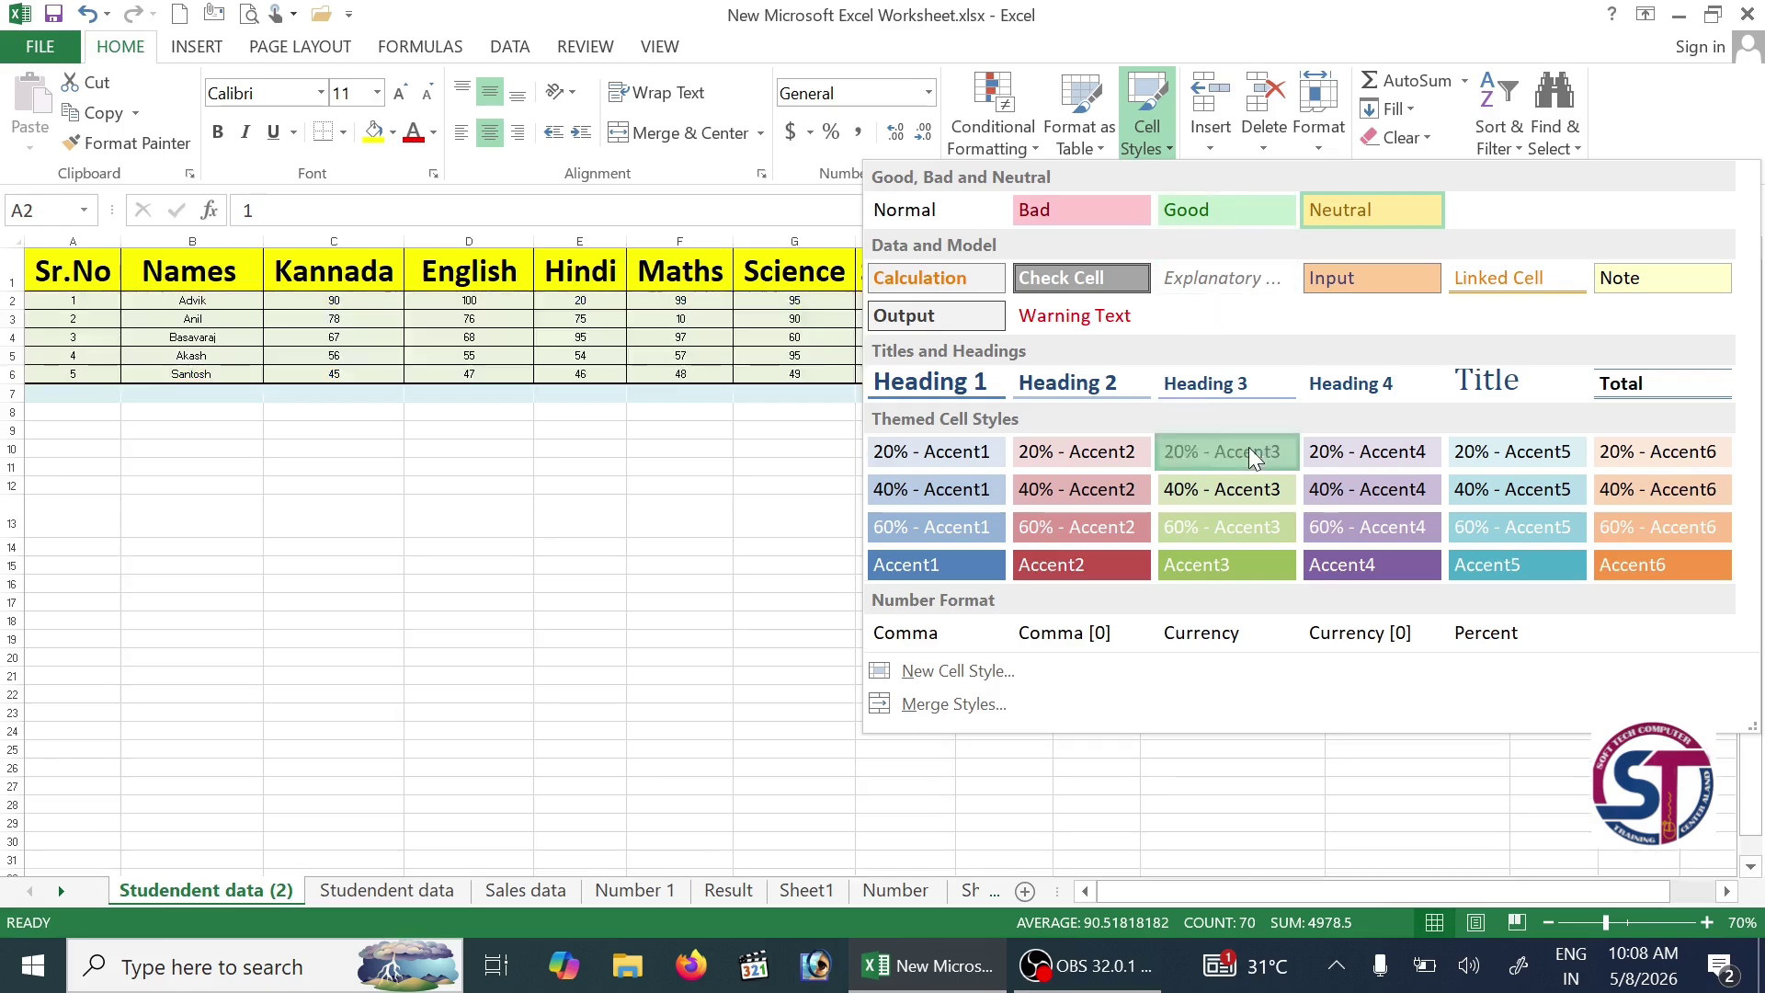
{"action": "left_click", "coordinate": [1249, 451]}
{"action": "left_click", "coordinate": [1147, 133]}
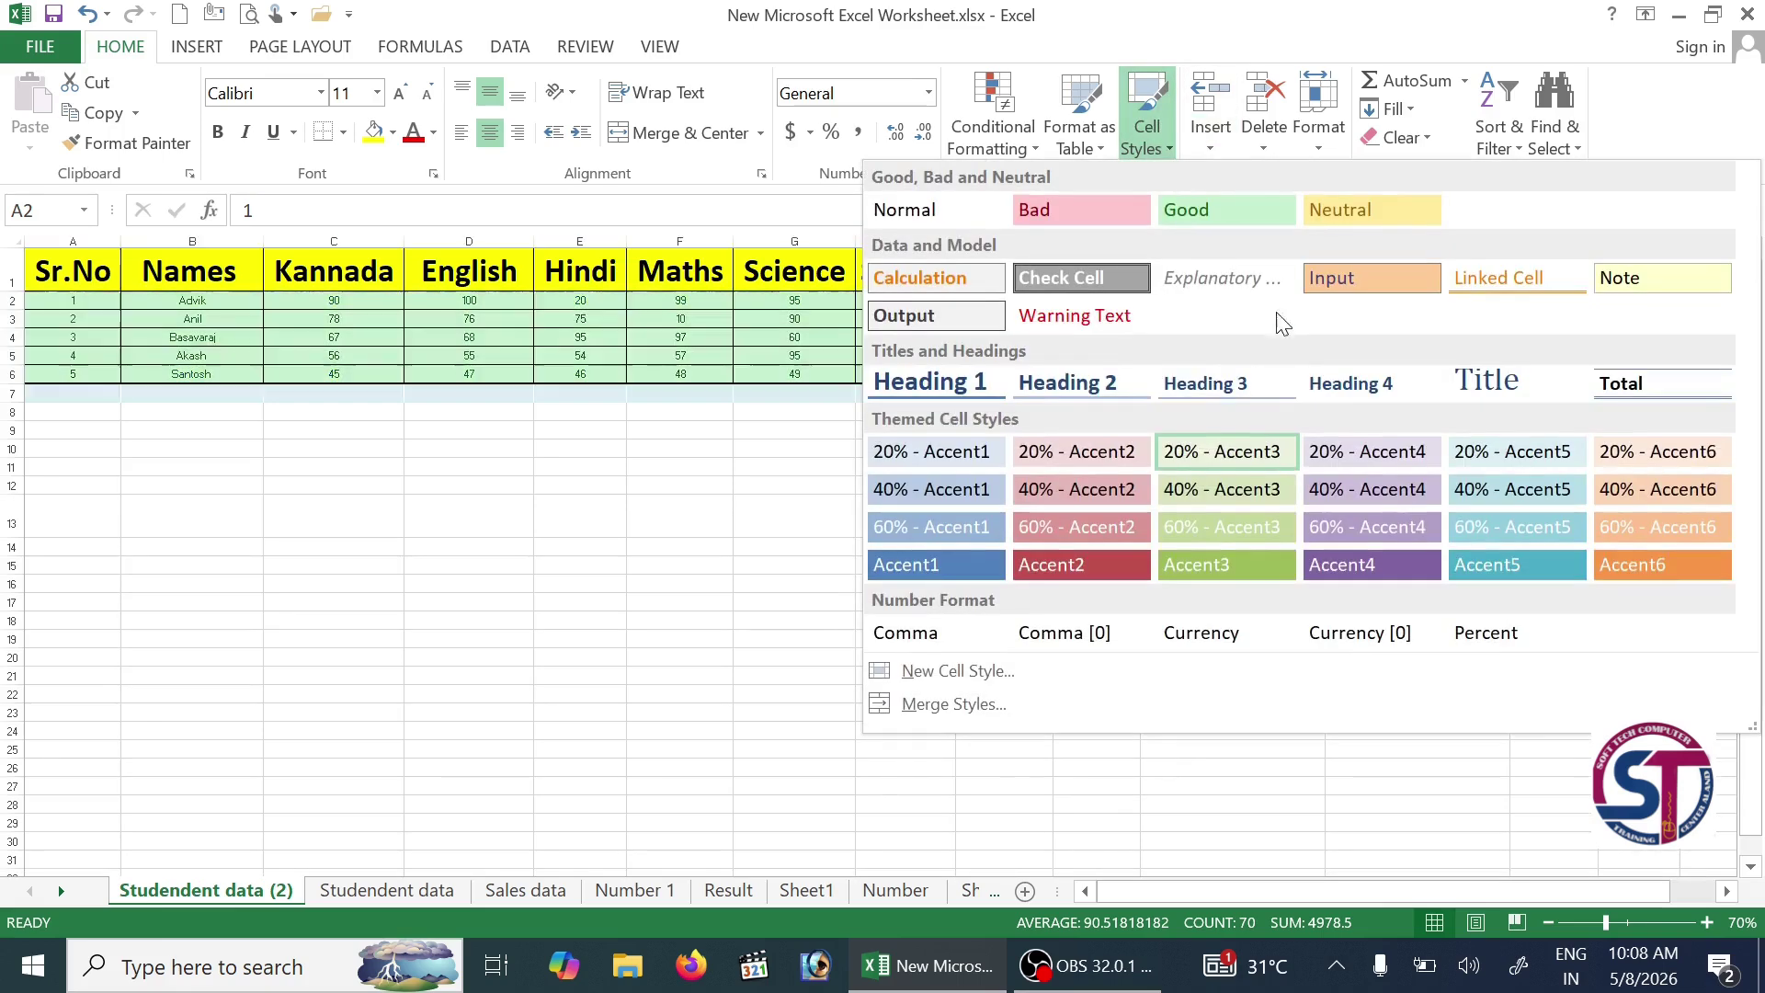
{"action": "left_click", "coordinate": [1393, 498]}
Step: Restyle A2:N6 with the 40% - Accent2 cell style, and replace it with 40% - Accent3
{"action": "left_click", "coordinate": [1147, 129]}
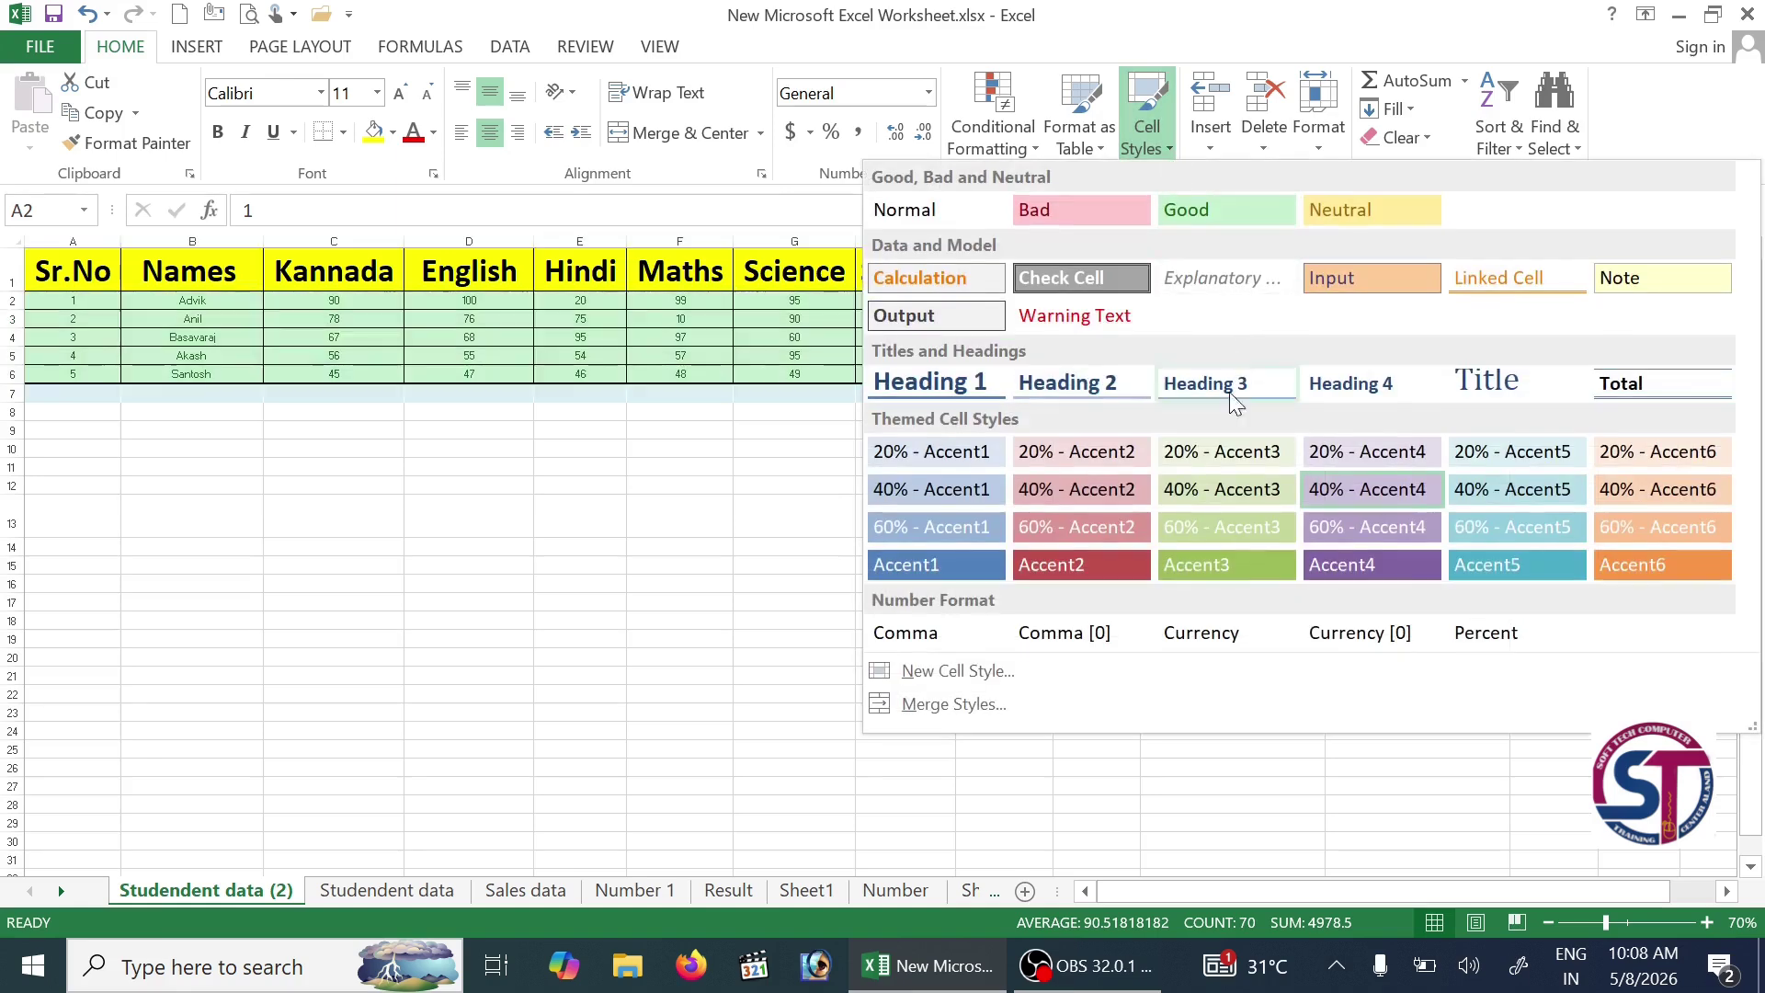
{"action": "left_click", "coordinate": [1094, 488]}
{"action": "left_click", "coordinate": [1160, 147]}
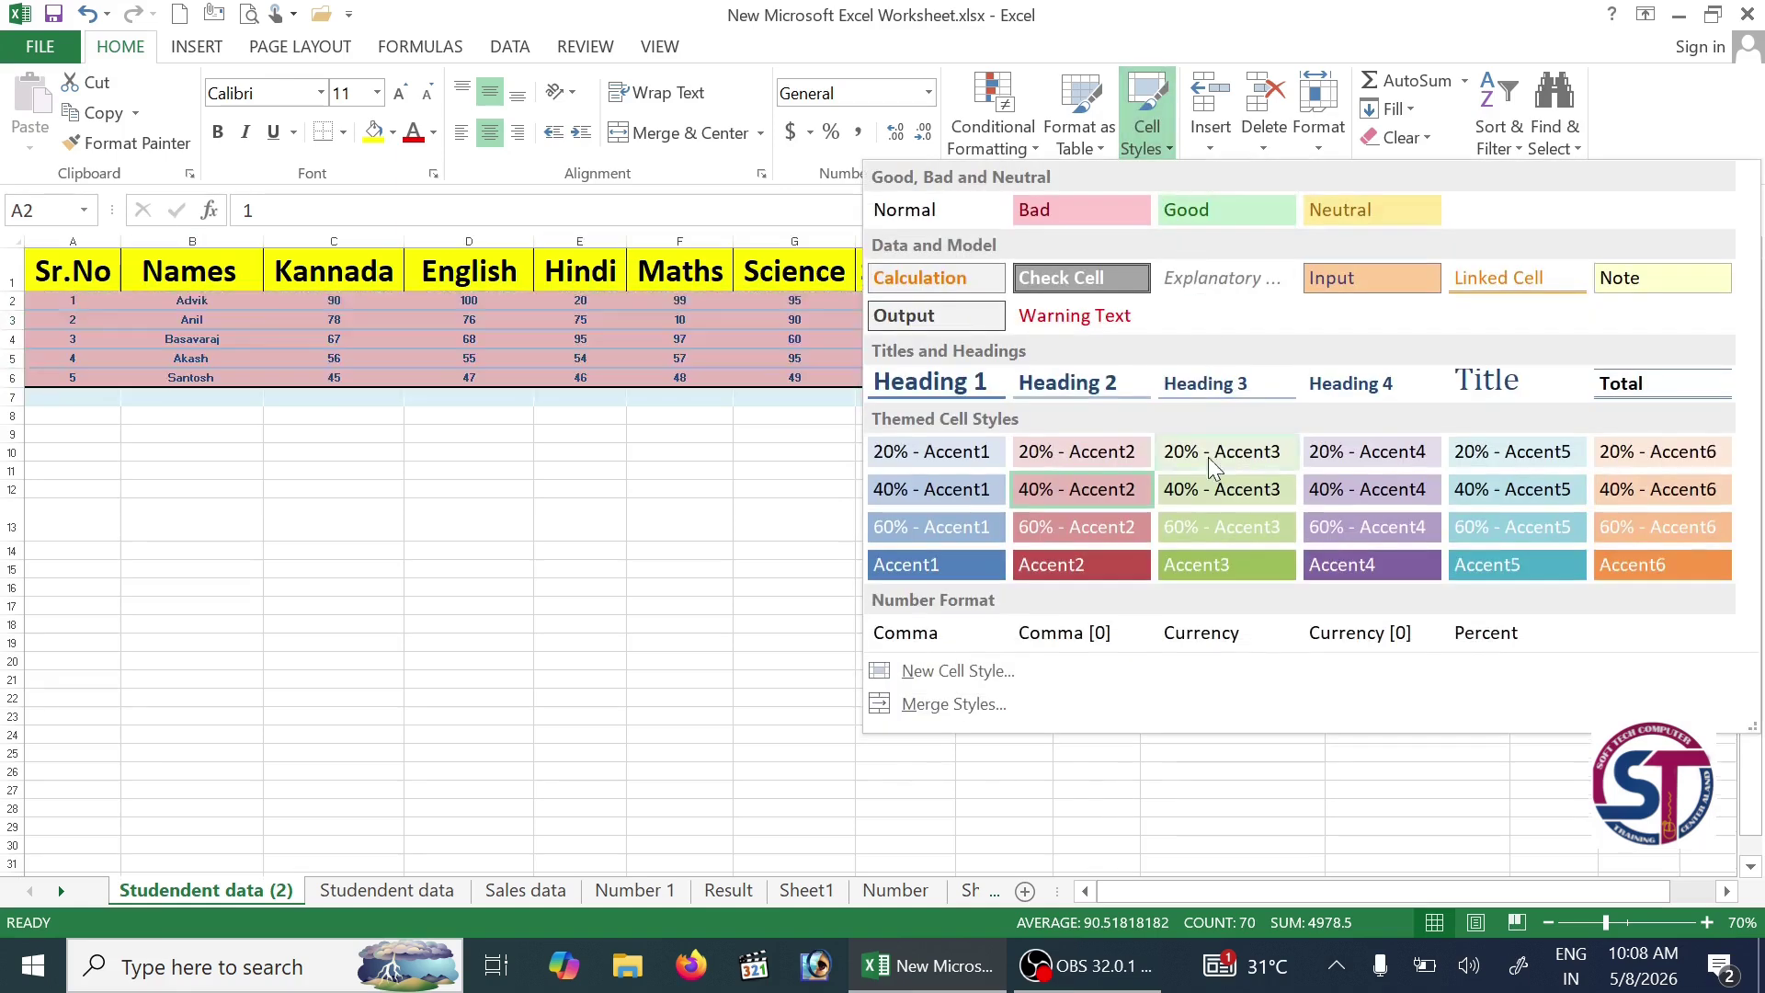
{"action": "left_click", "coordinate": [1248, 491]}
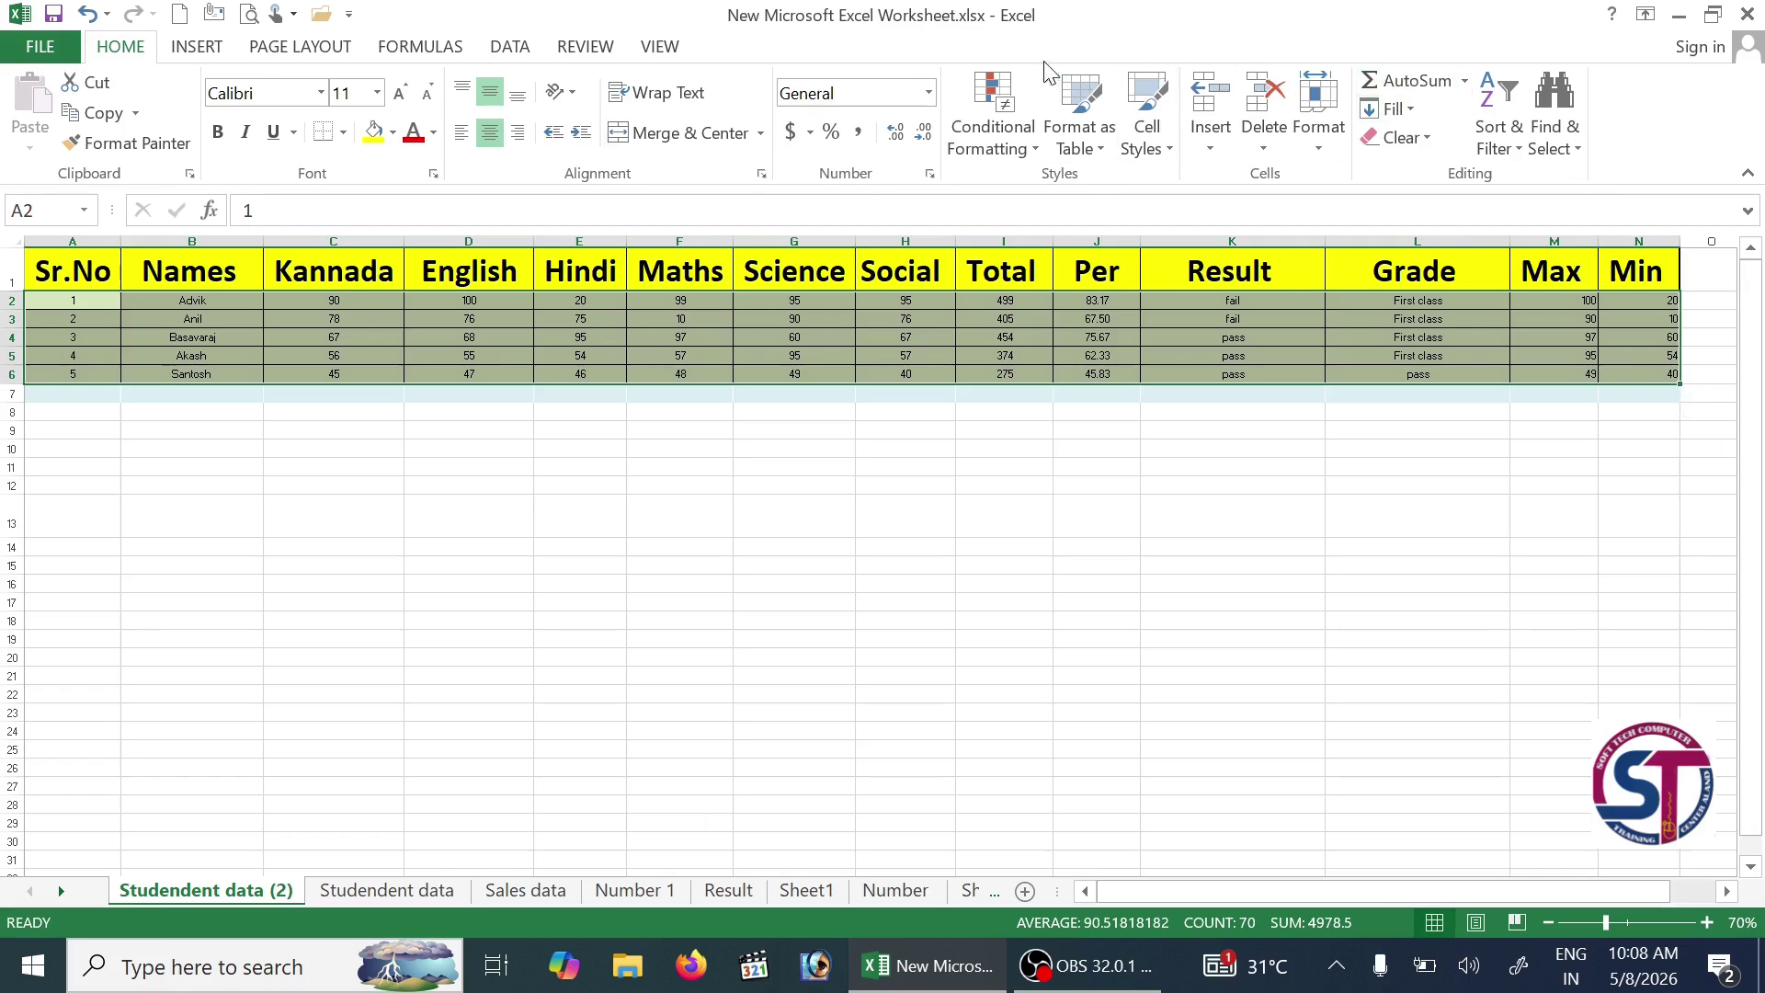
Step: Undo the cell styles and the range conversion, going back through the table's Total Row and Last Column changes
{"action": "left_click", "coordinate": [87, 14]}
{"action": "left_click", "coordinate": [86, 13]}
{"action": "left_click", "coordinate": [87, 14]}
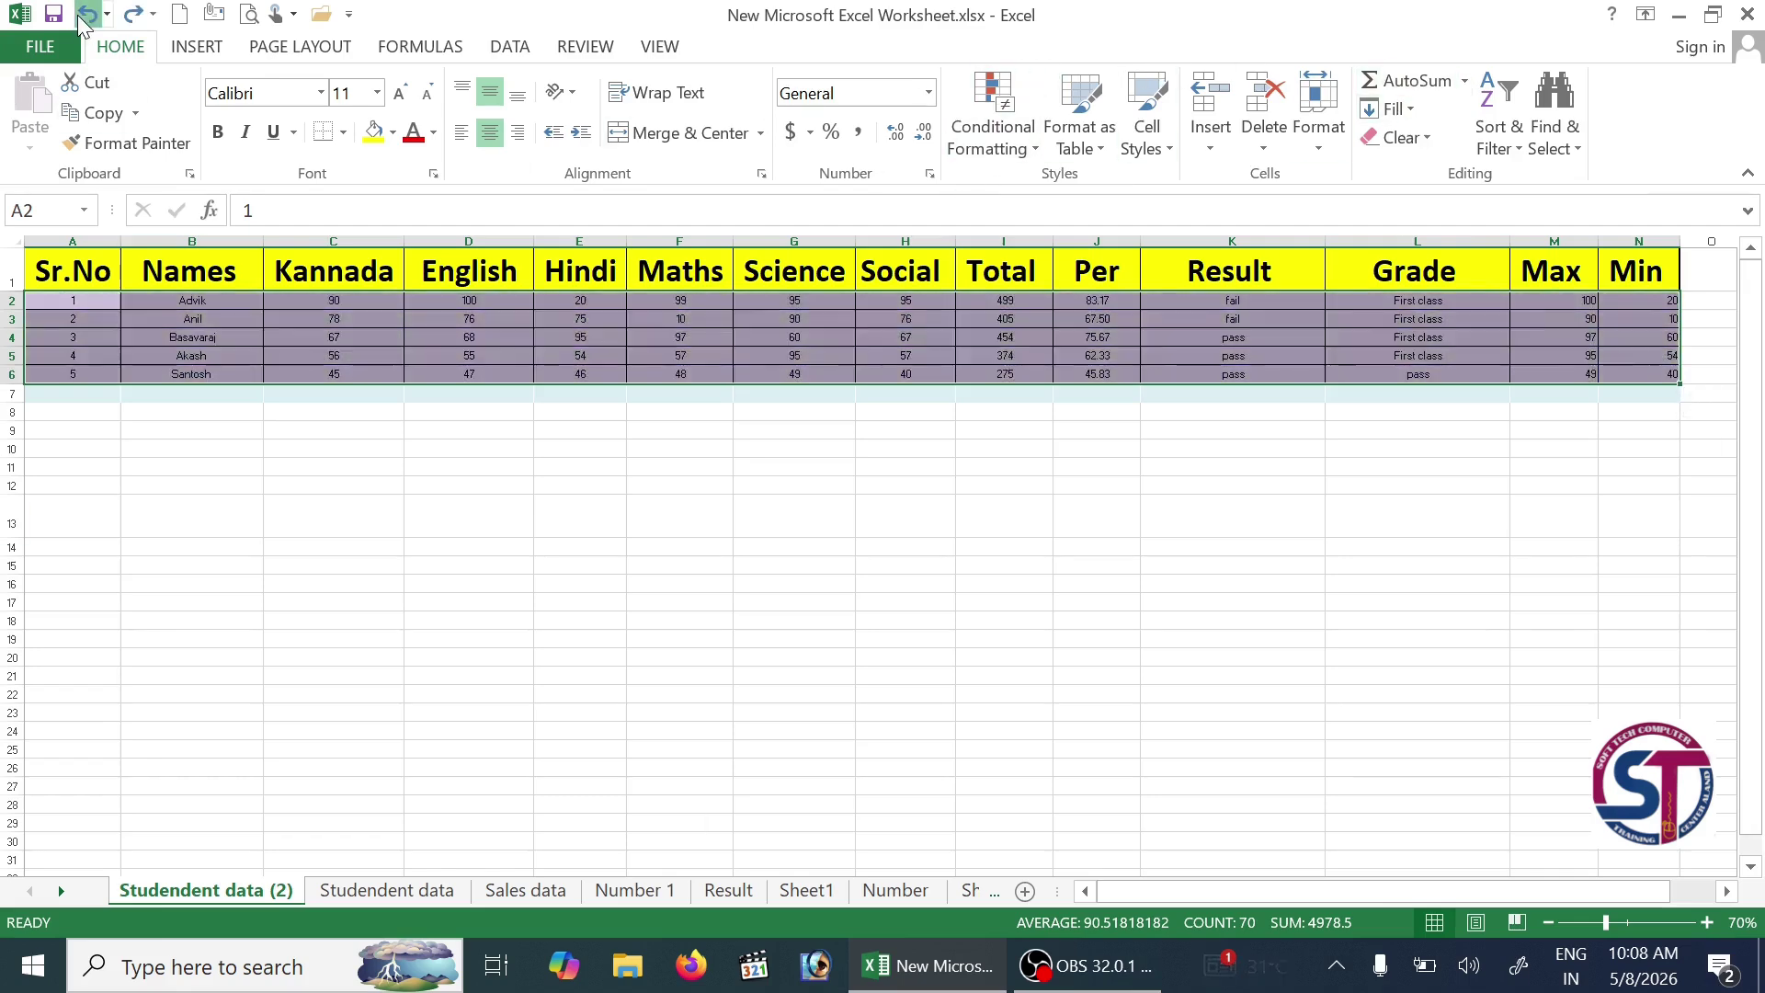
{"action": "left_click", "coordinate": [87, 14]}
{"action": "left_click", "coordinate": [86, 14]}
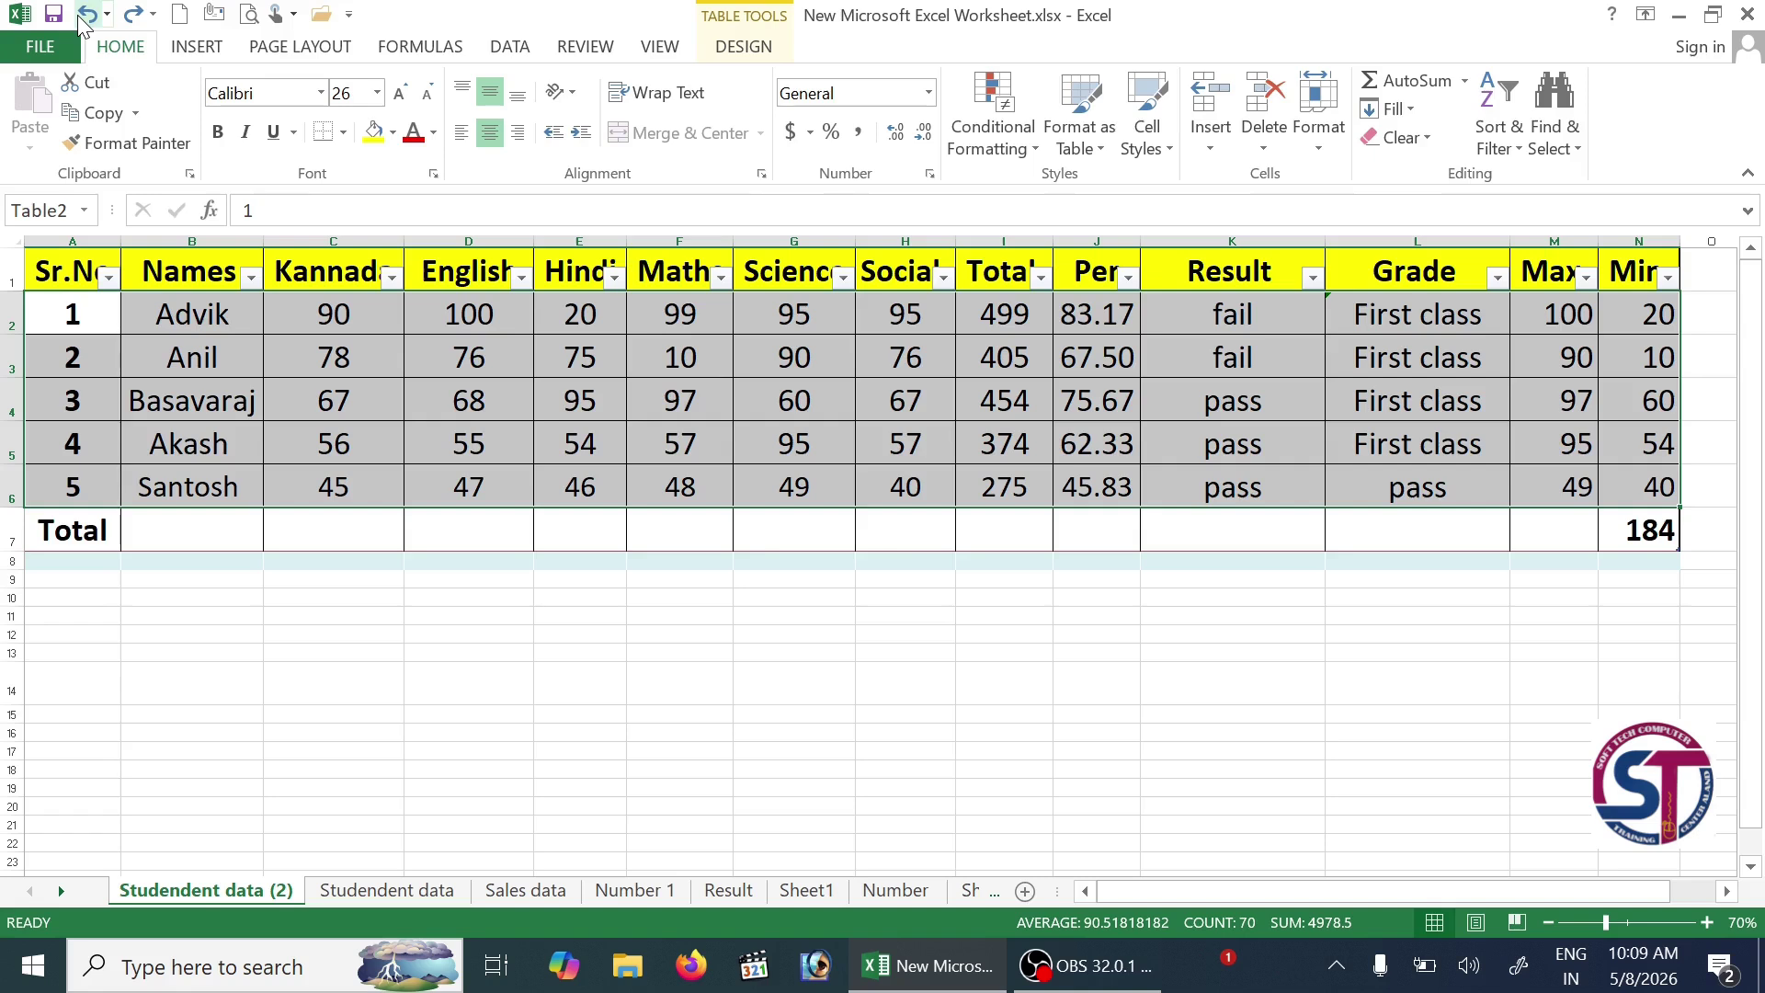
{"action": "left_click", "coordinate": [87, 14]}
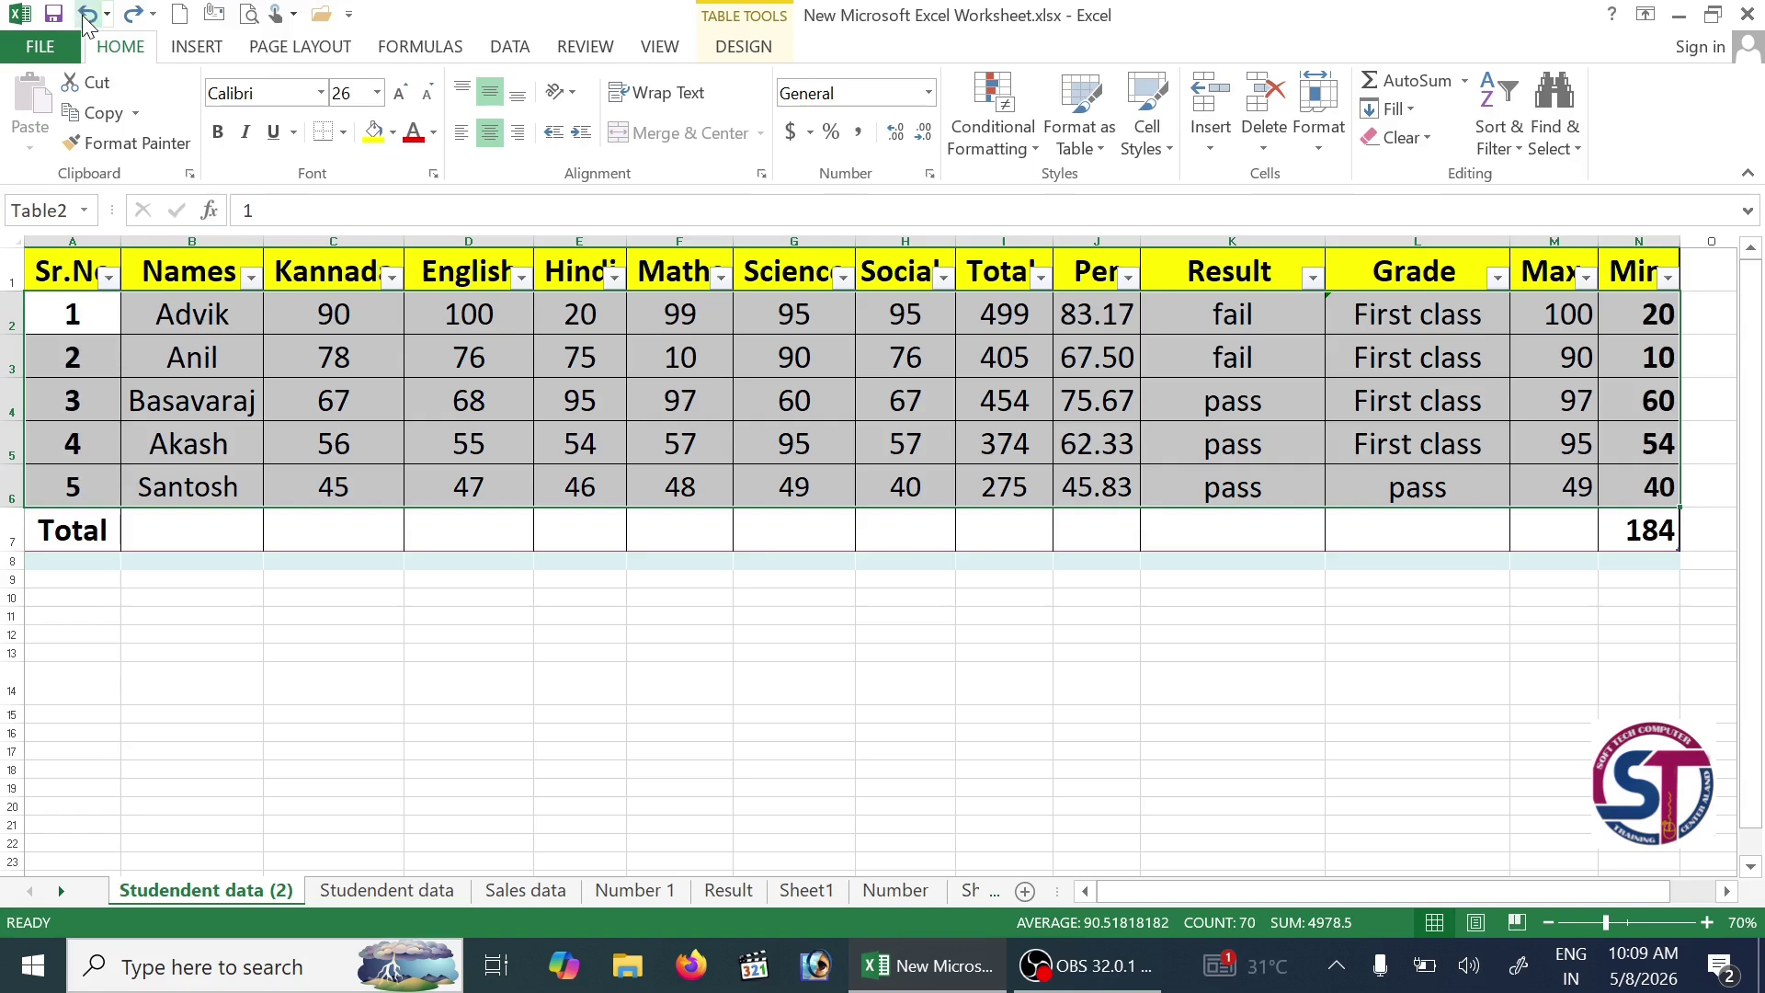
{"action": "left_click", "coordinate": [87, 14]}
Step: Convert the marks table to a normal range and delete its Total row in row 7
{"action": "left_click", "coordinate": [744, 46]}
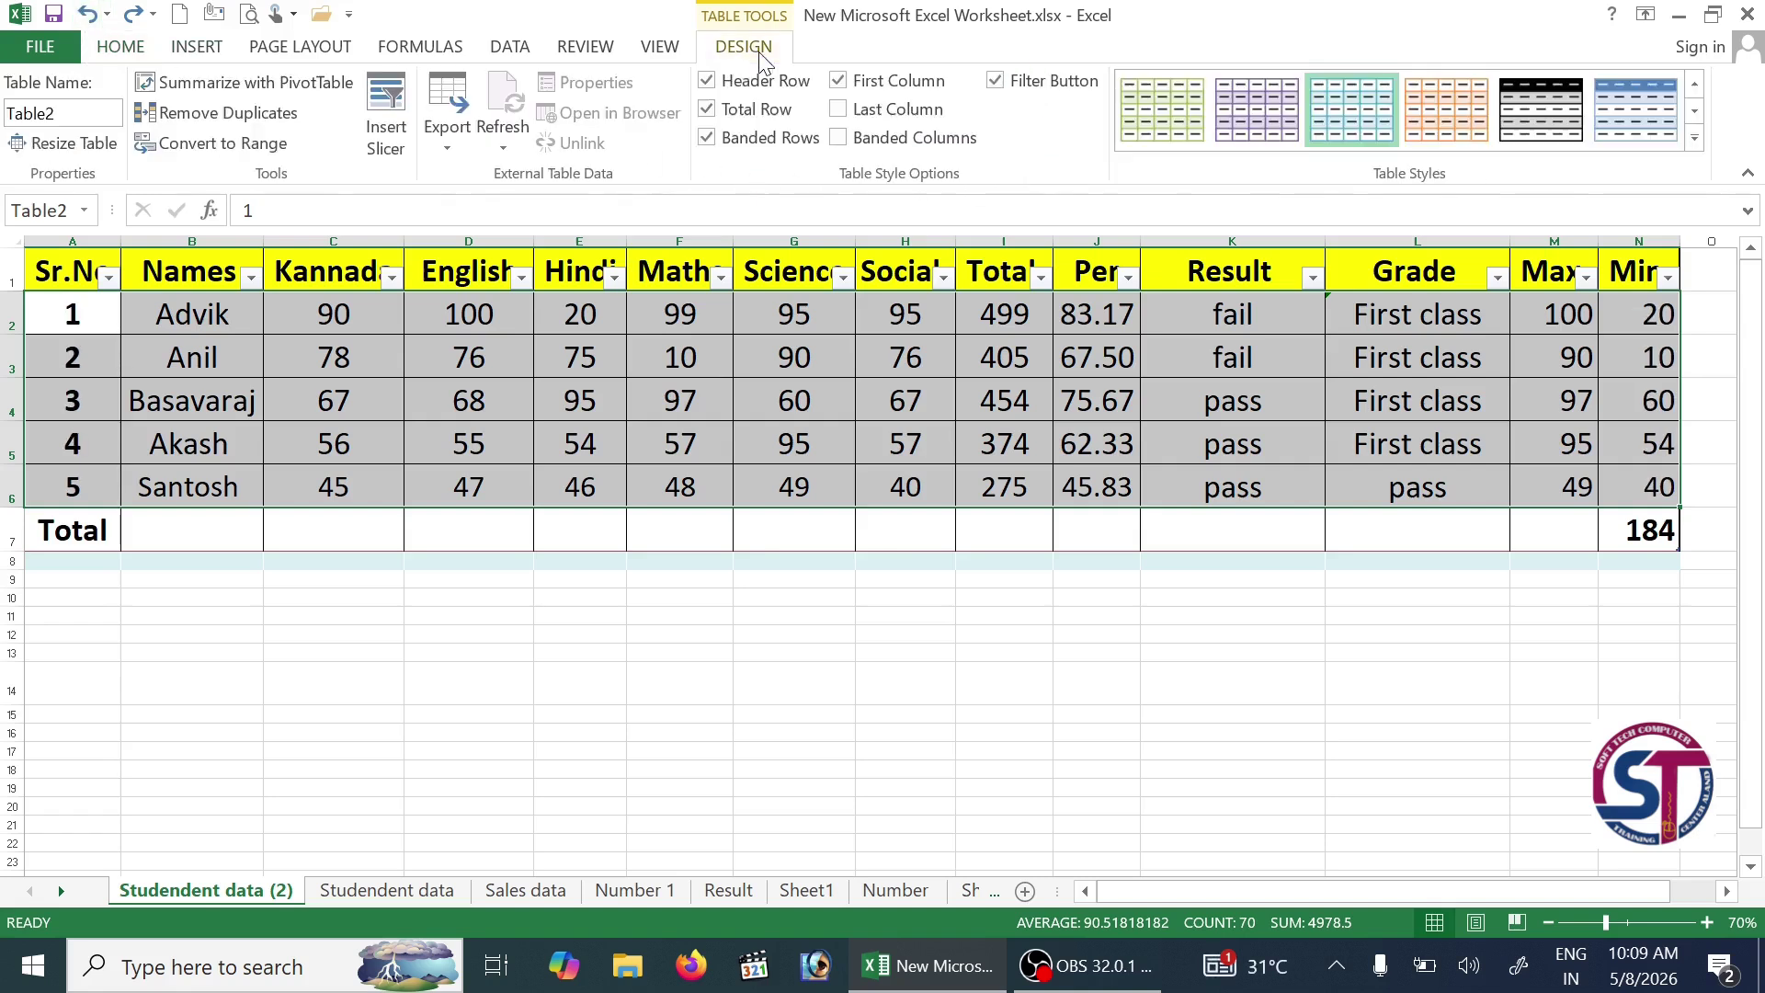
{"action": "left_click", "coordinate": [220, 142]}
{"action": "left_click", "coordinate": [831, 552]}
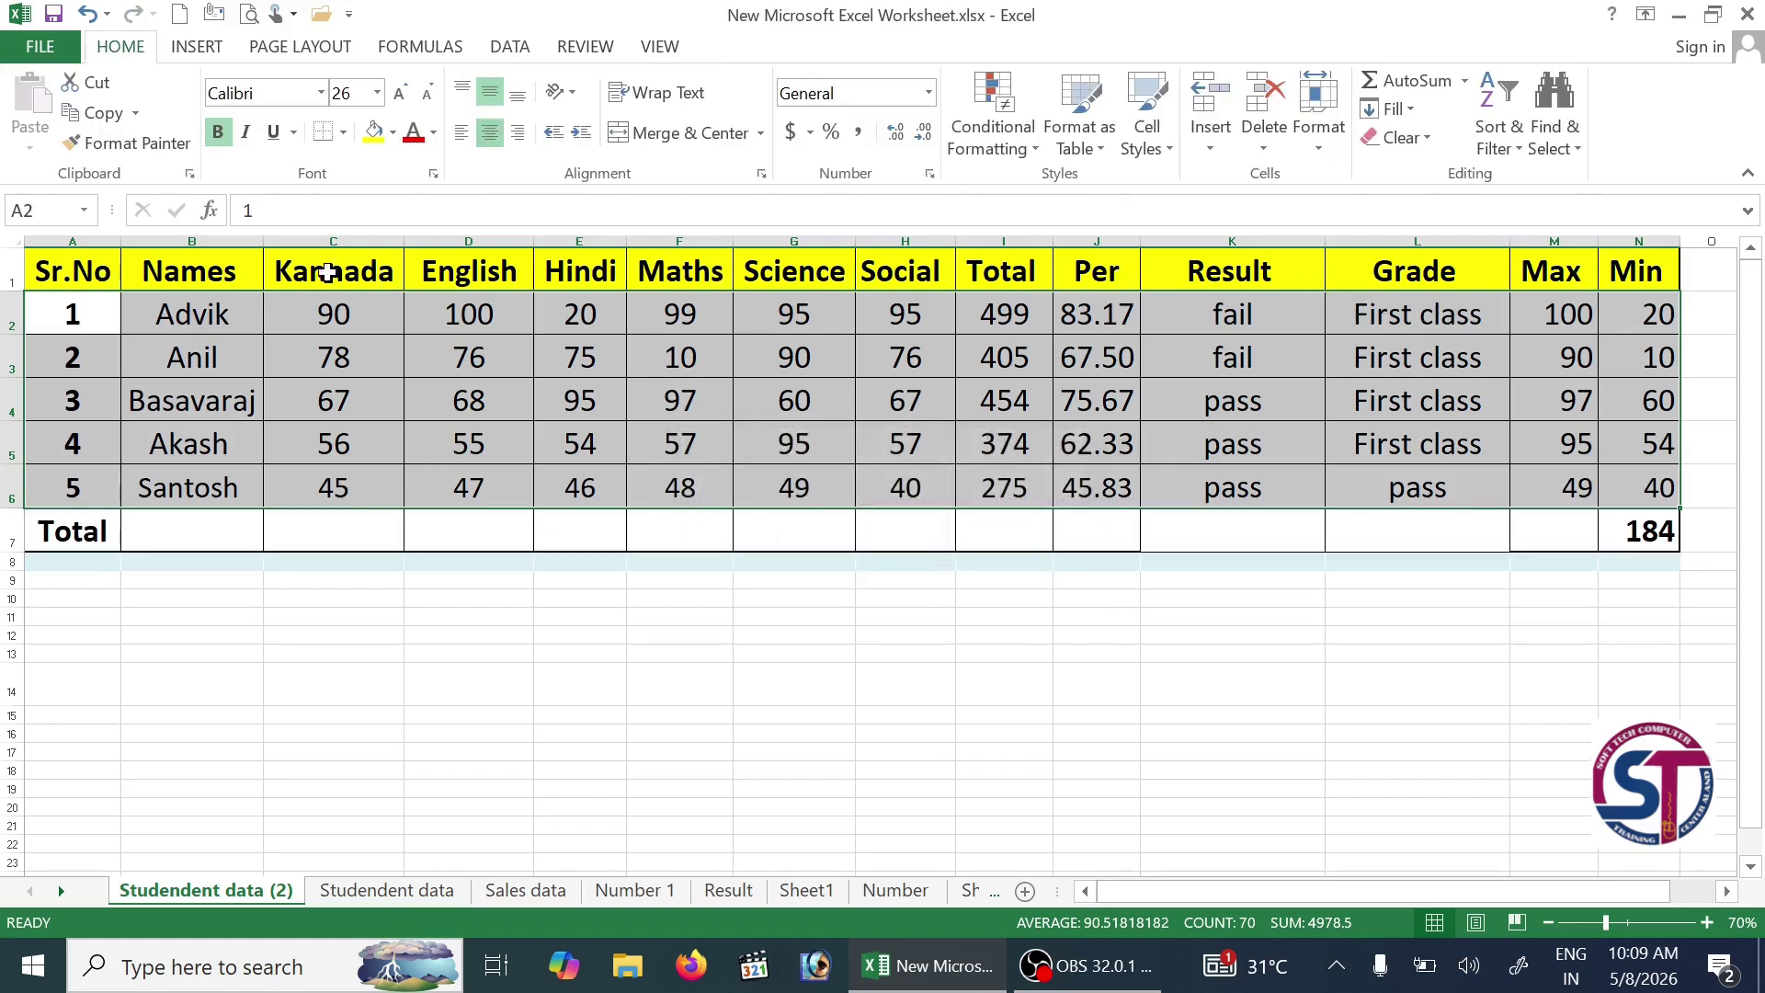
{"action": "left_click", "coordinate": [13, 534]}
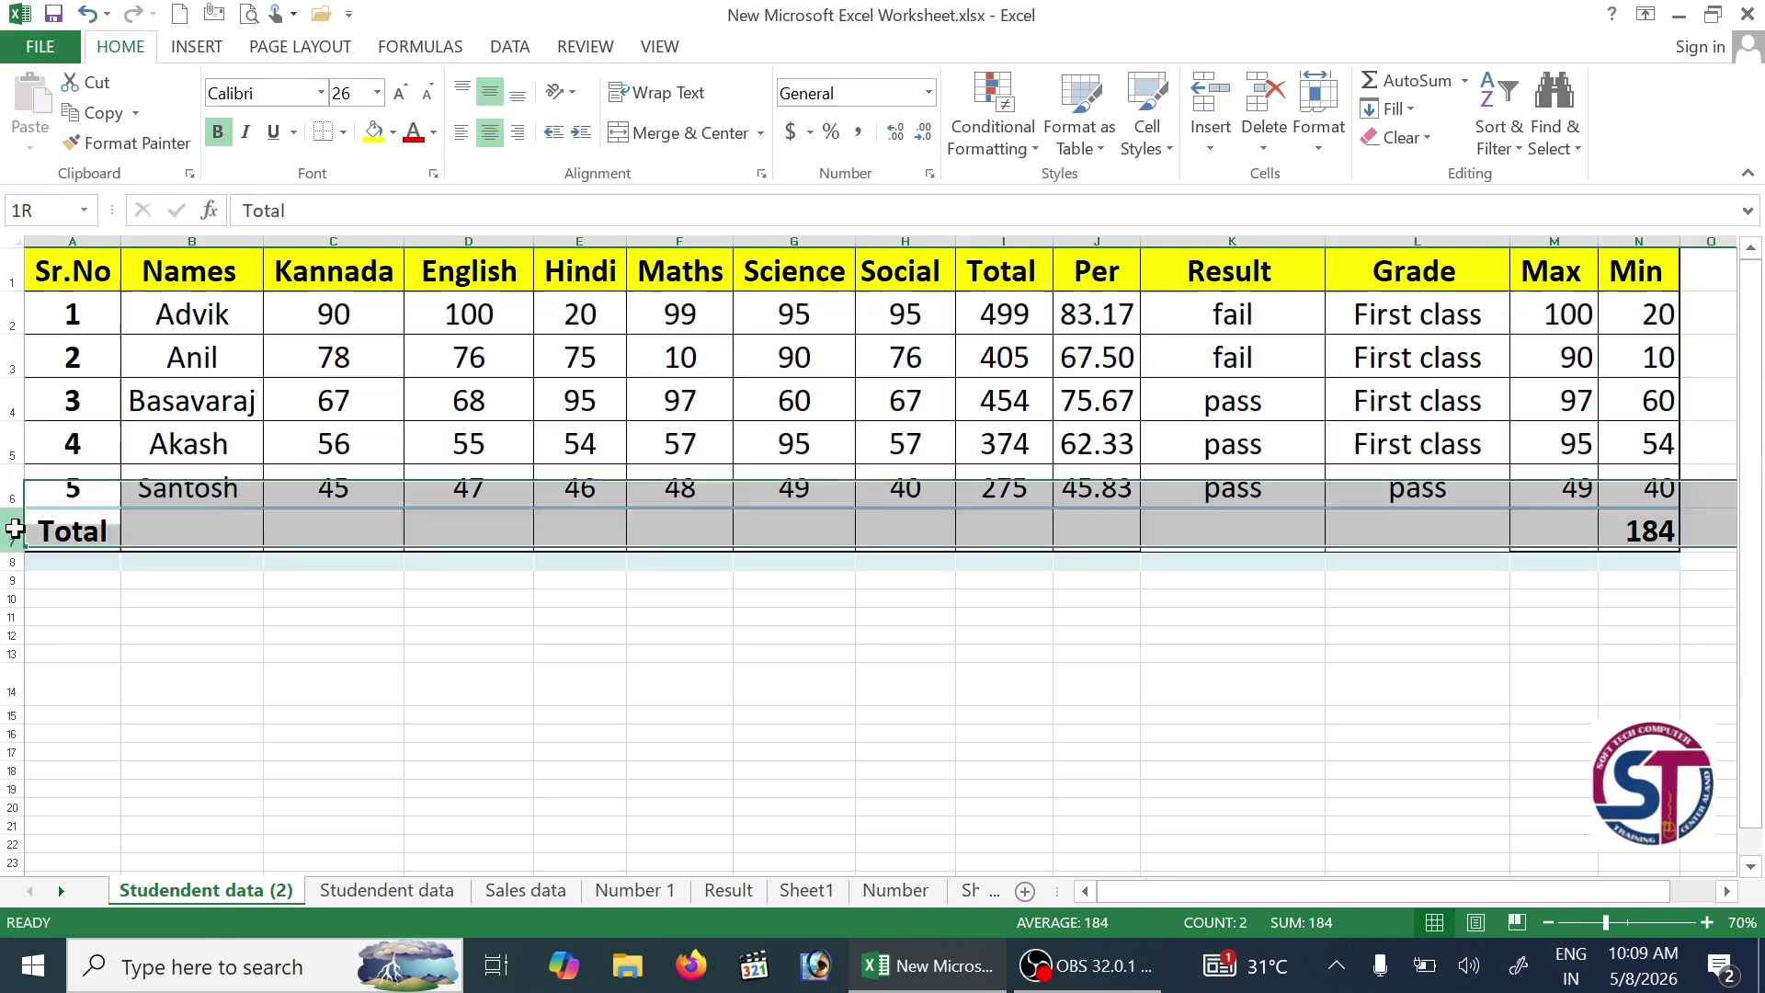
{"action": "right_click", "coordinate": [13, 533]}
{"action": "left_click", "coordinate": [155, 353]}
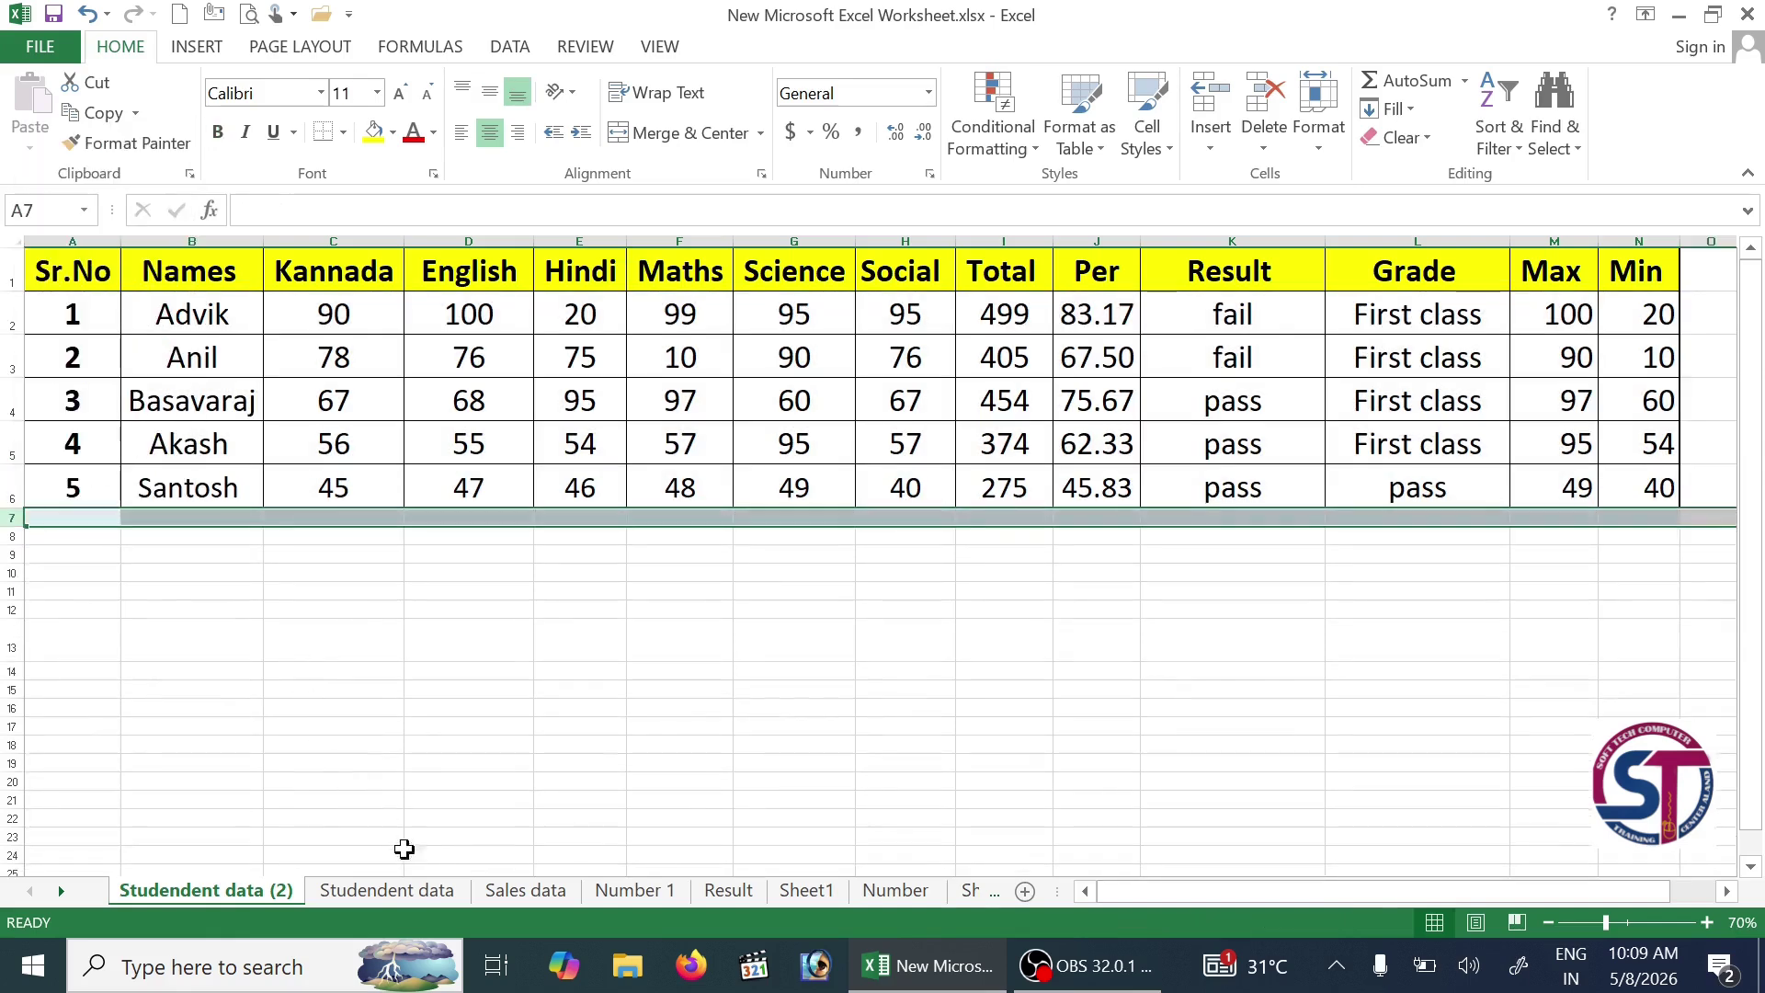
Step: Switch from the student marks to the Sales data sheet
{"action": "left_click", "coordinate": [543, 896]}
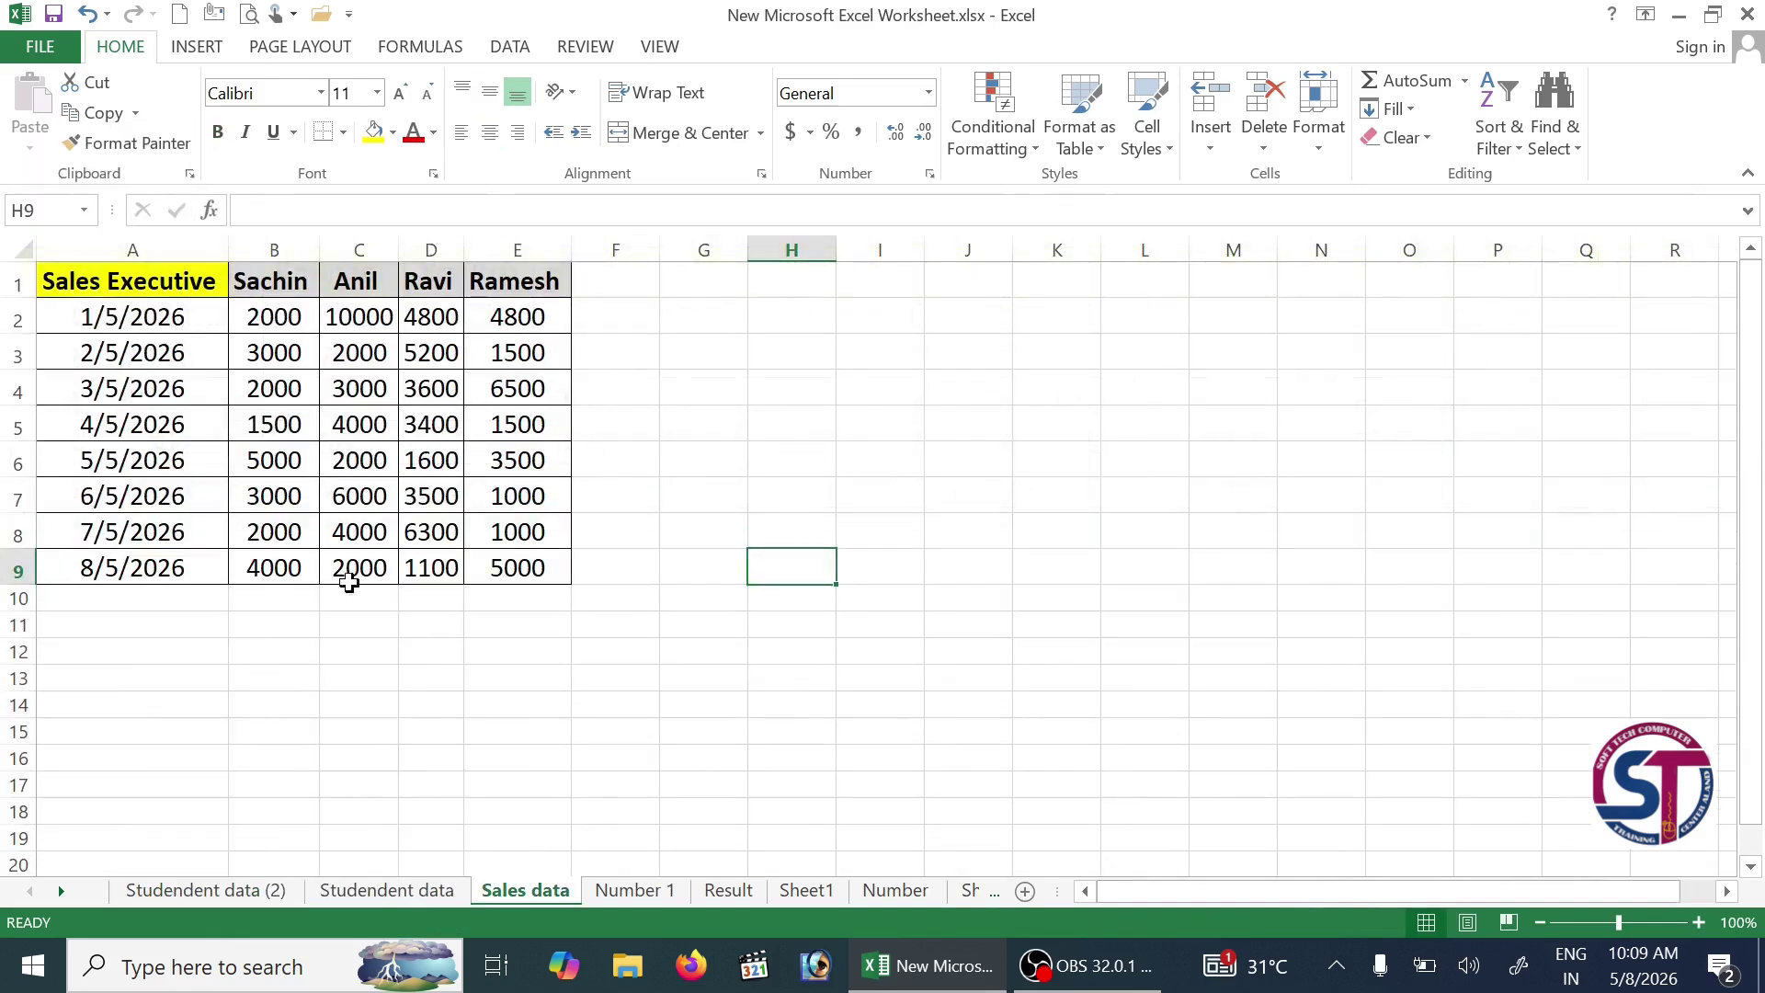
{"action": "left_click", "coordinate": [753, 501]}
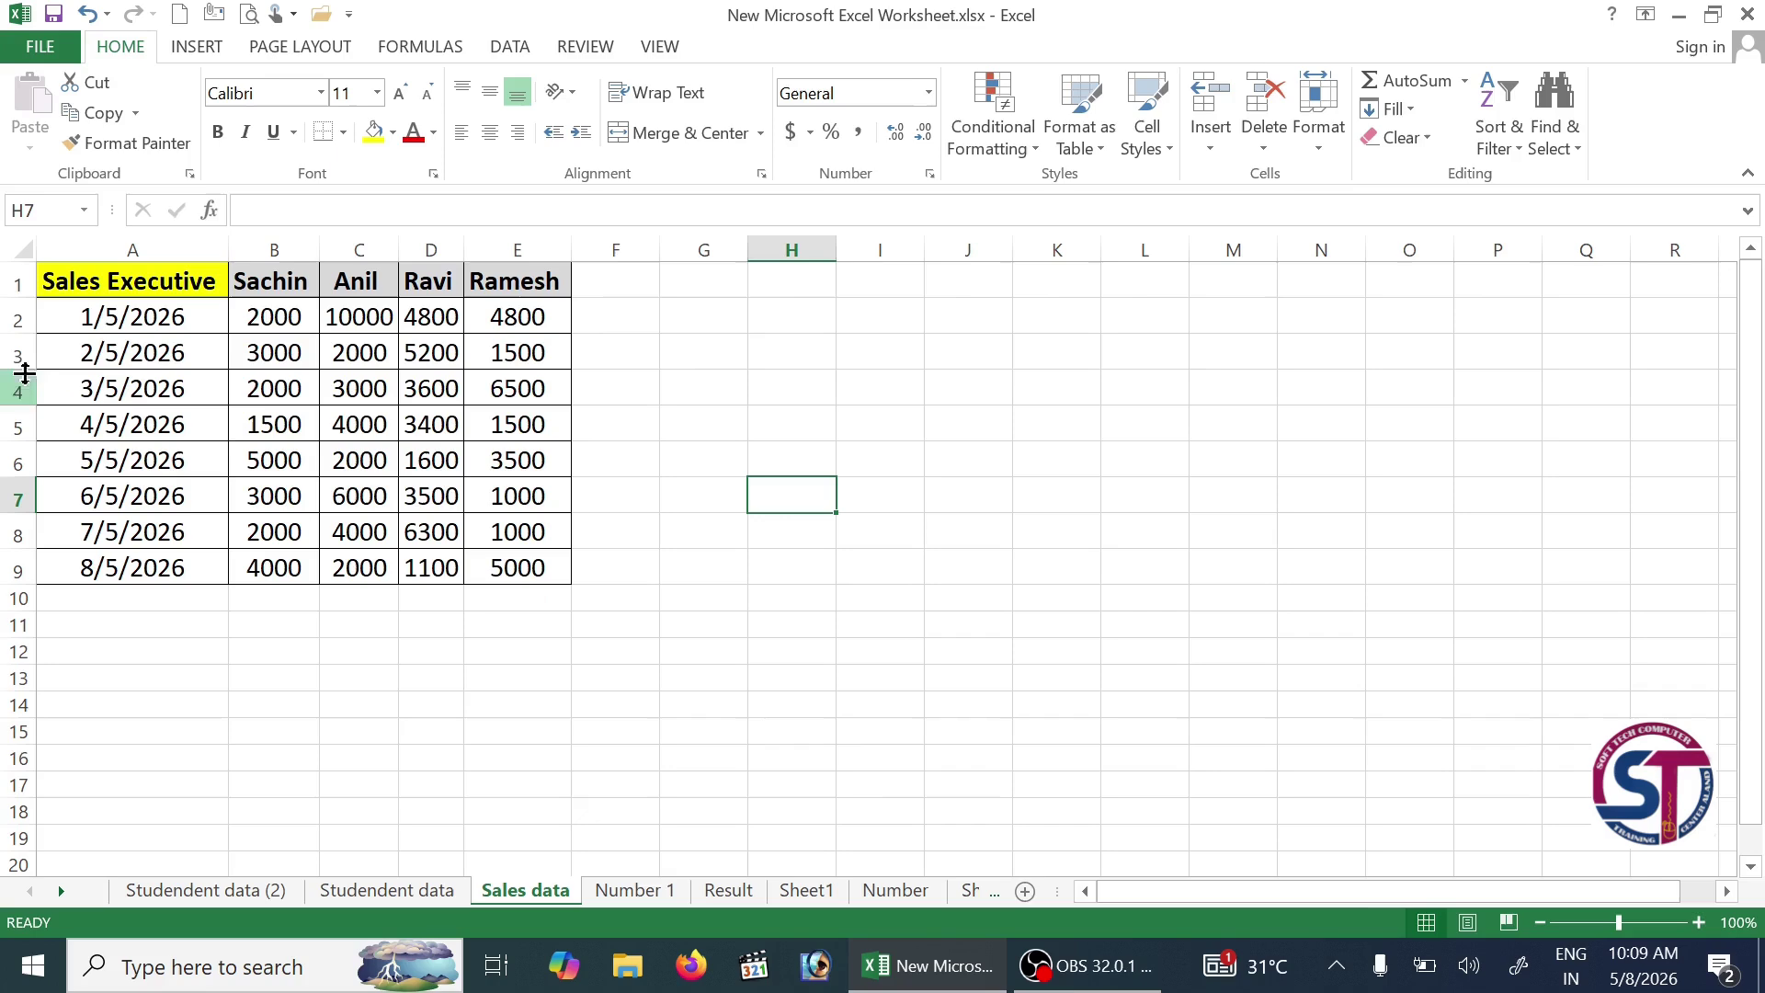
{"action": "left_click", "coordinate": [180, 891]}
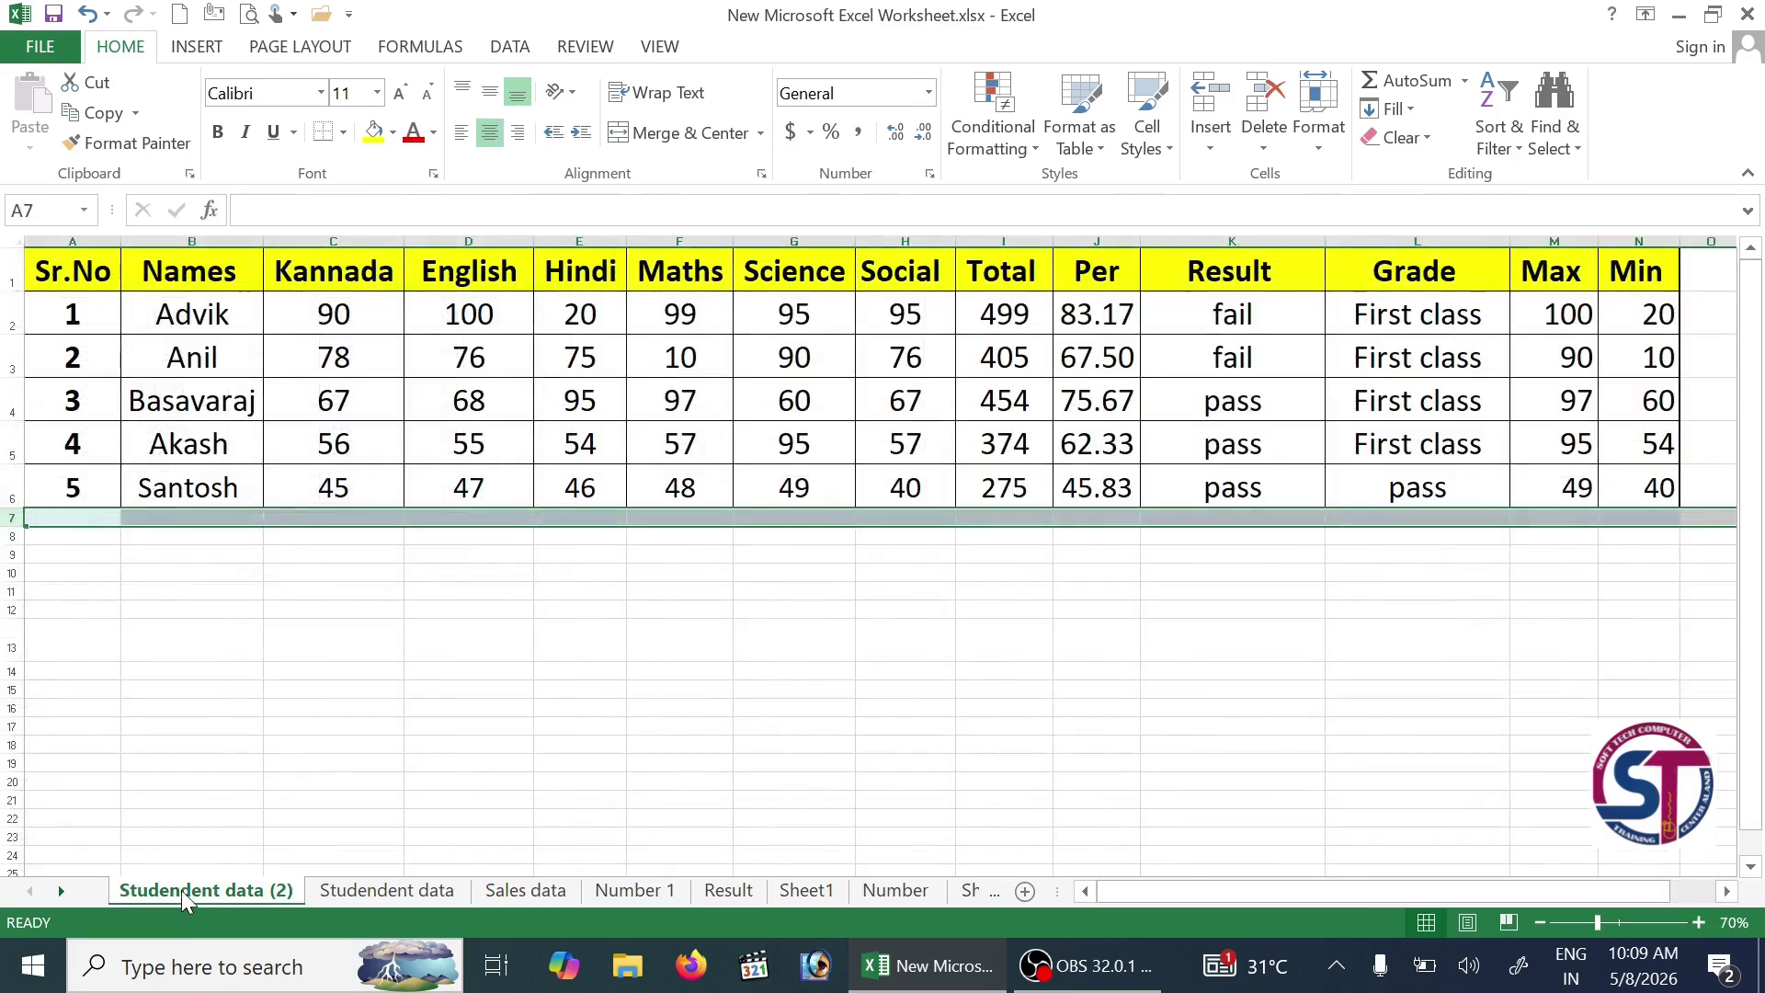
{"action": "left_click", "coordinate": [522, 899]}
{"action": "left_click", "coordinate": [873, 570]}
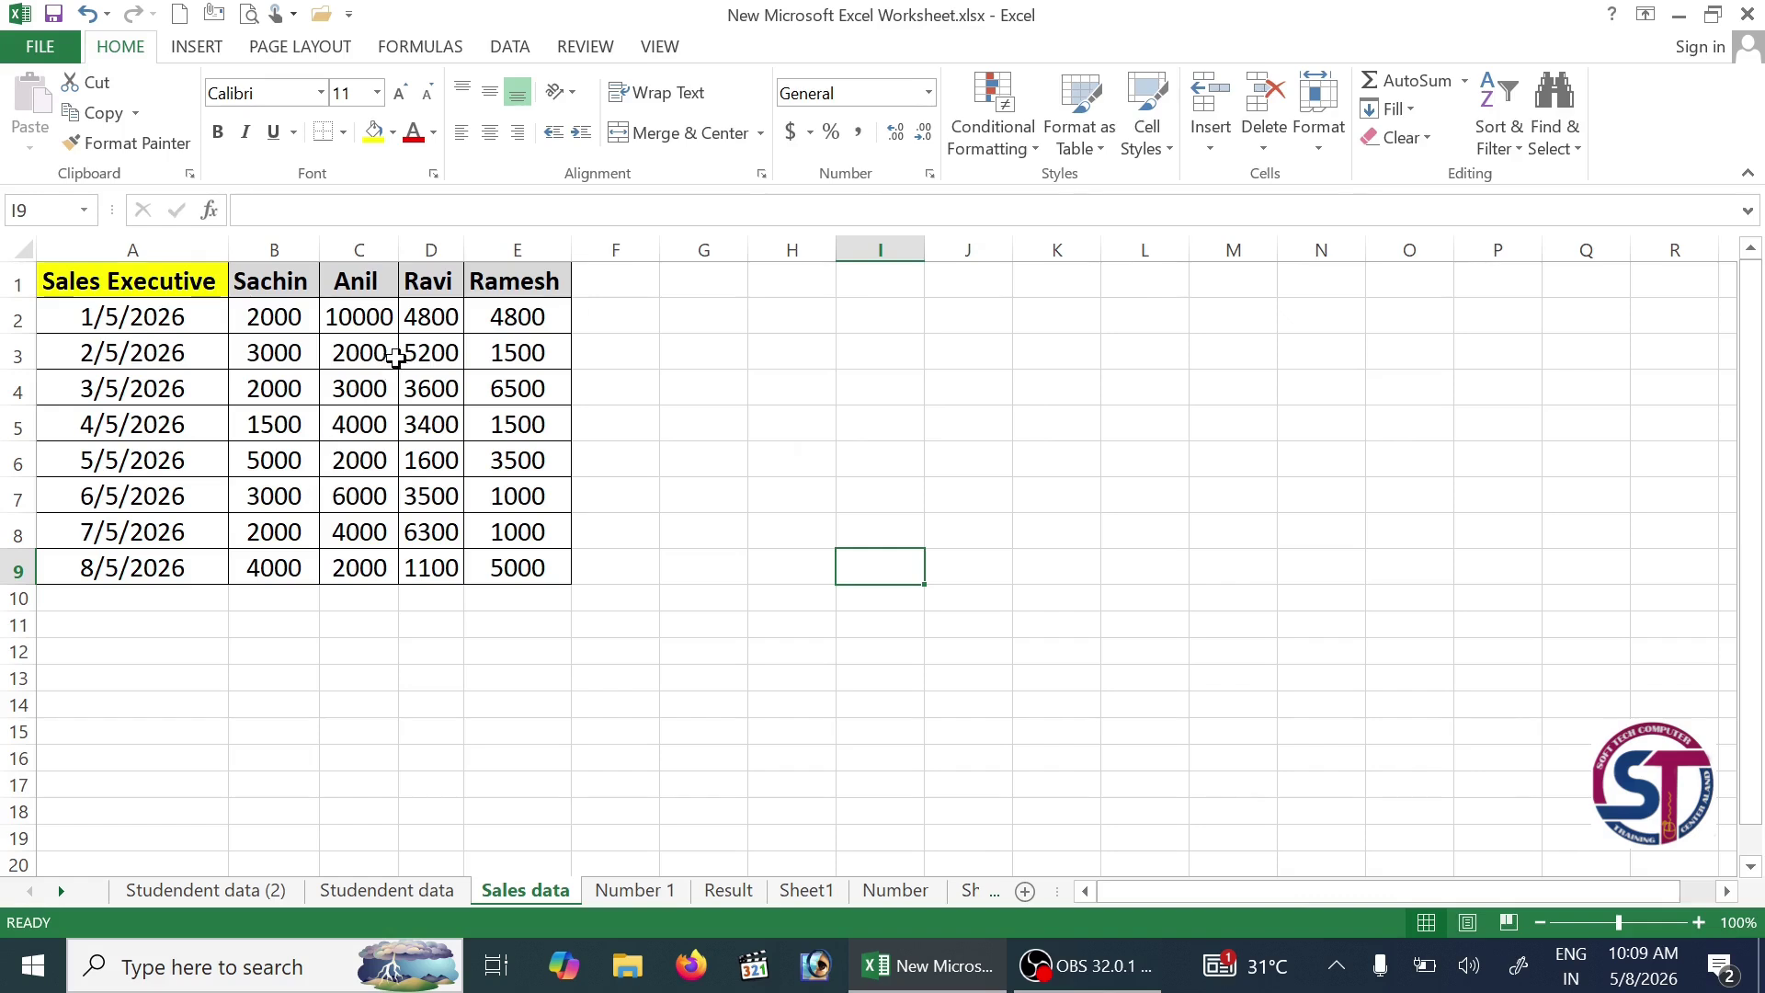
Step: Try a Greater Than 5000 highlight rule with Light Red Fill with Dark Red Text on the sales figures B2:E9
{"action": "left_click_drag", "start_coordinate": [267, 321], "coordinate": [504, 563]}
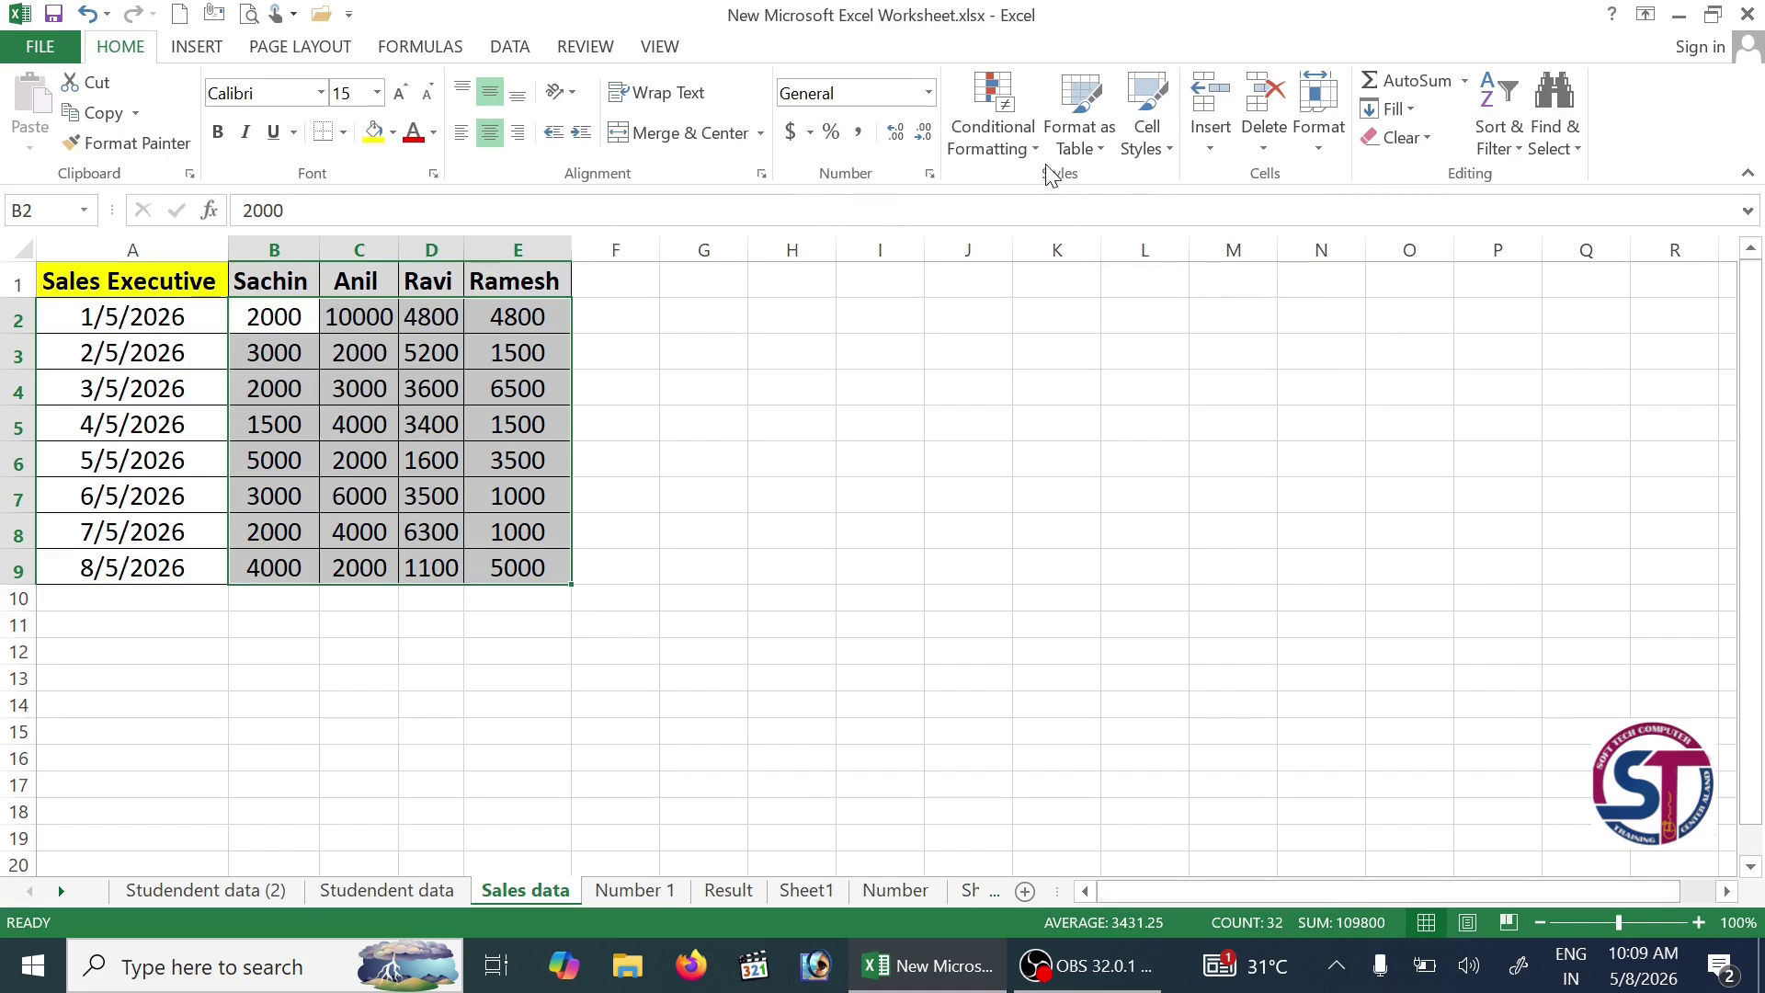
{"action": "left_click", "coordinate": [1028, 140]}
{"action": "mouse_move", "coordinate": [1084, 190]}
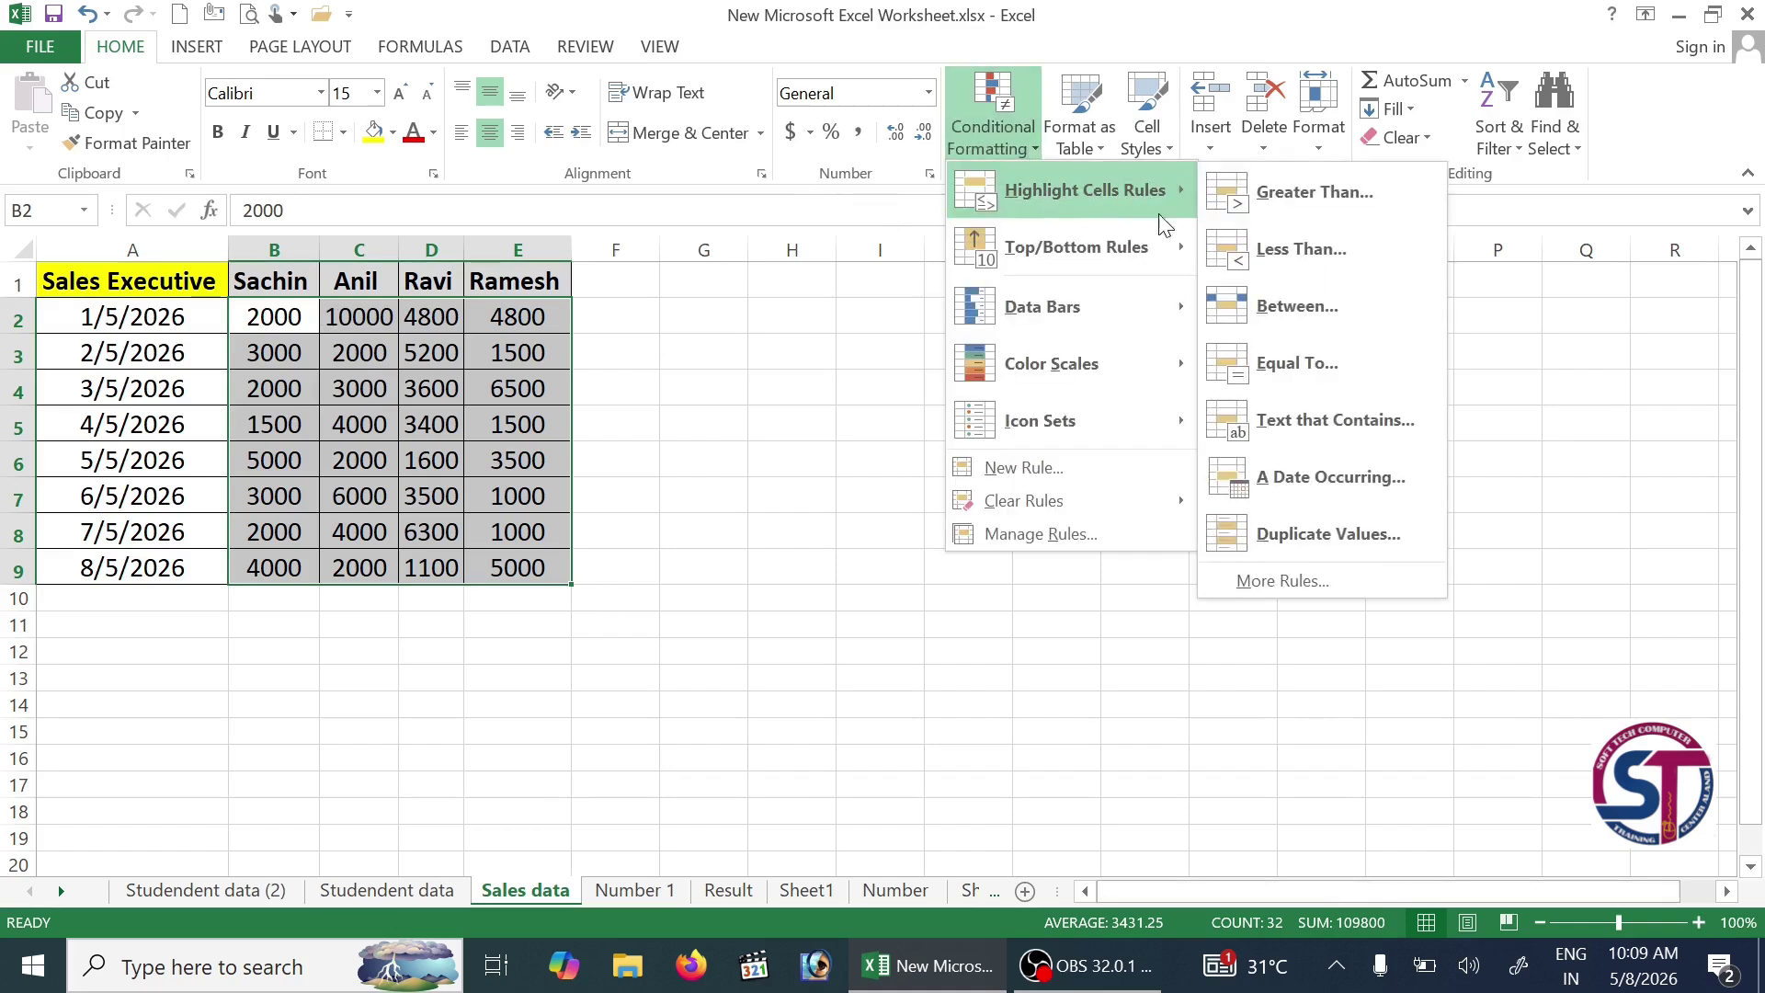
{"action": "left_click", "coordinate": [1355, 218]}
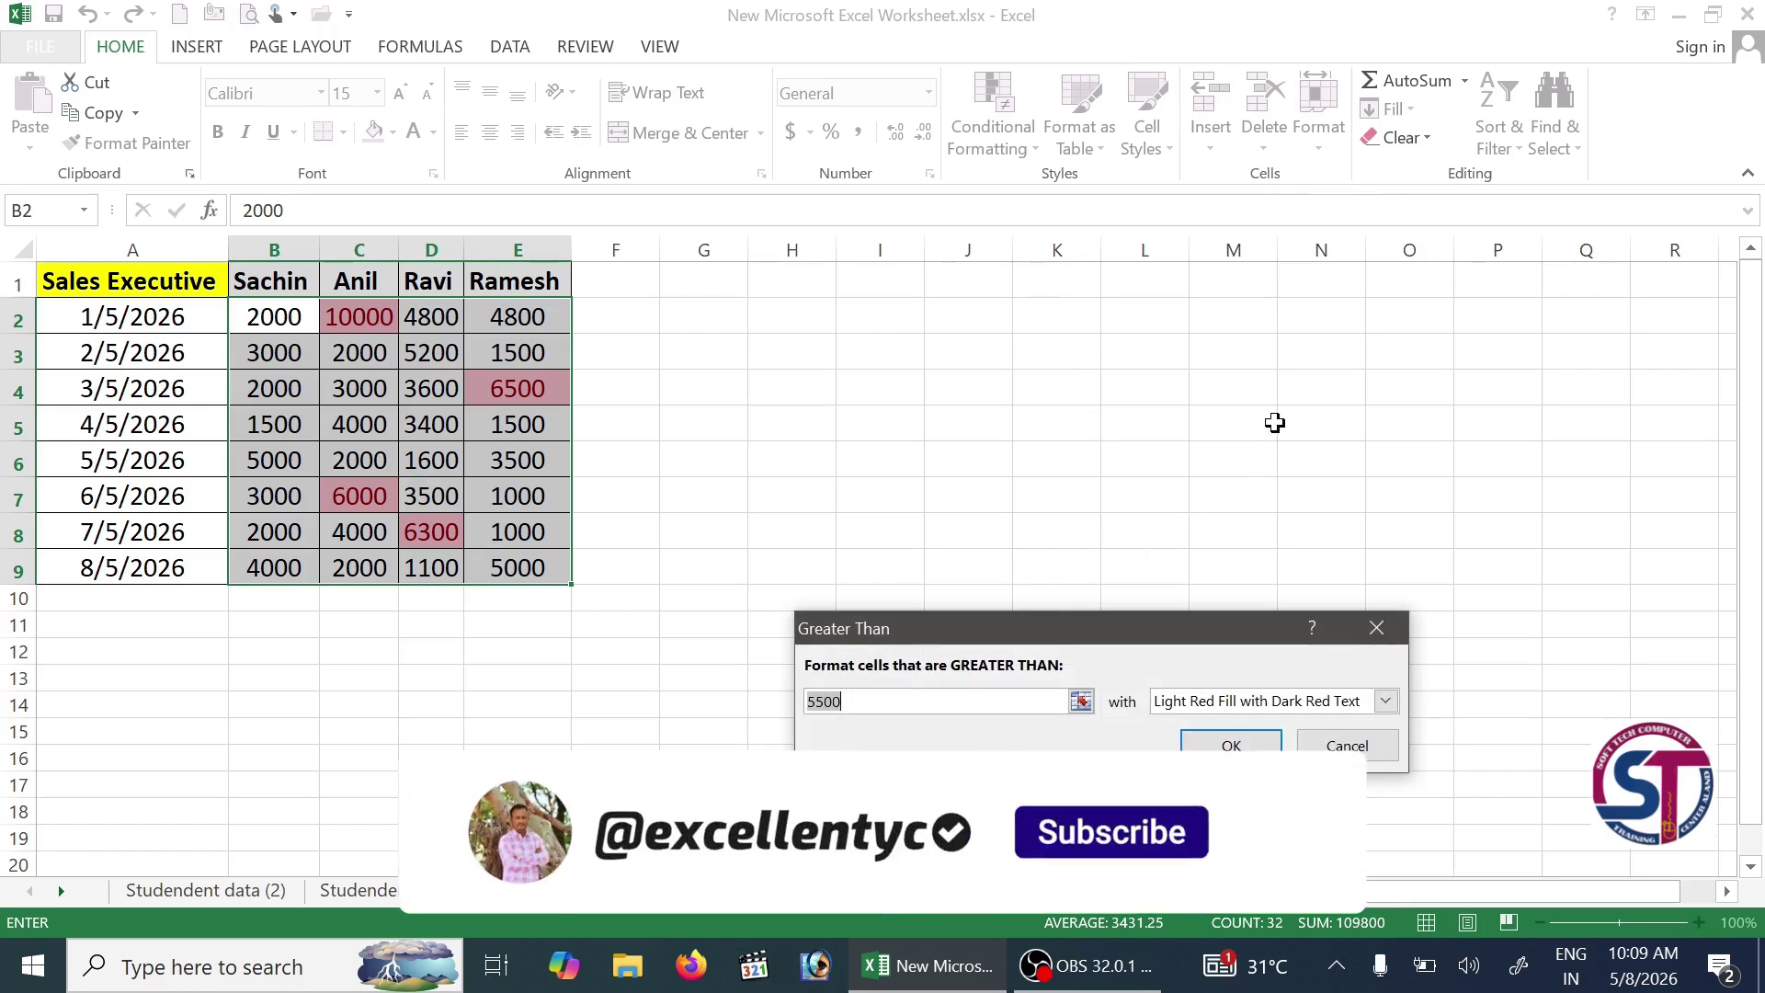
{"action": "type", "text": "500"}
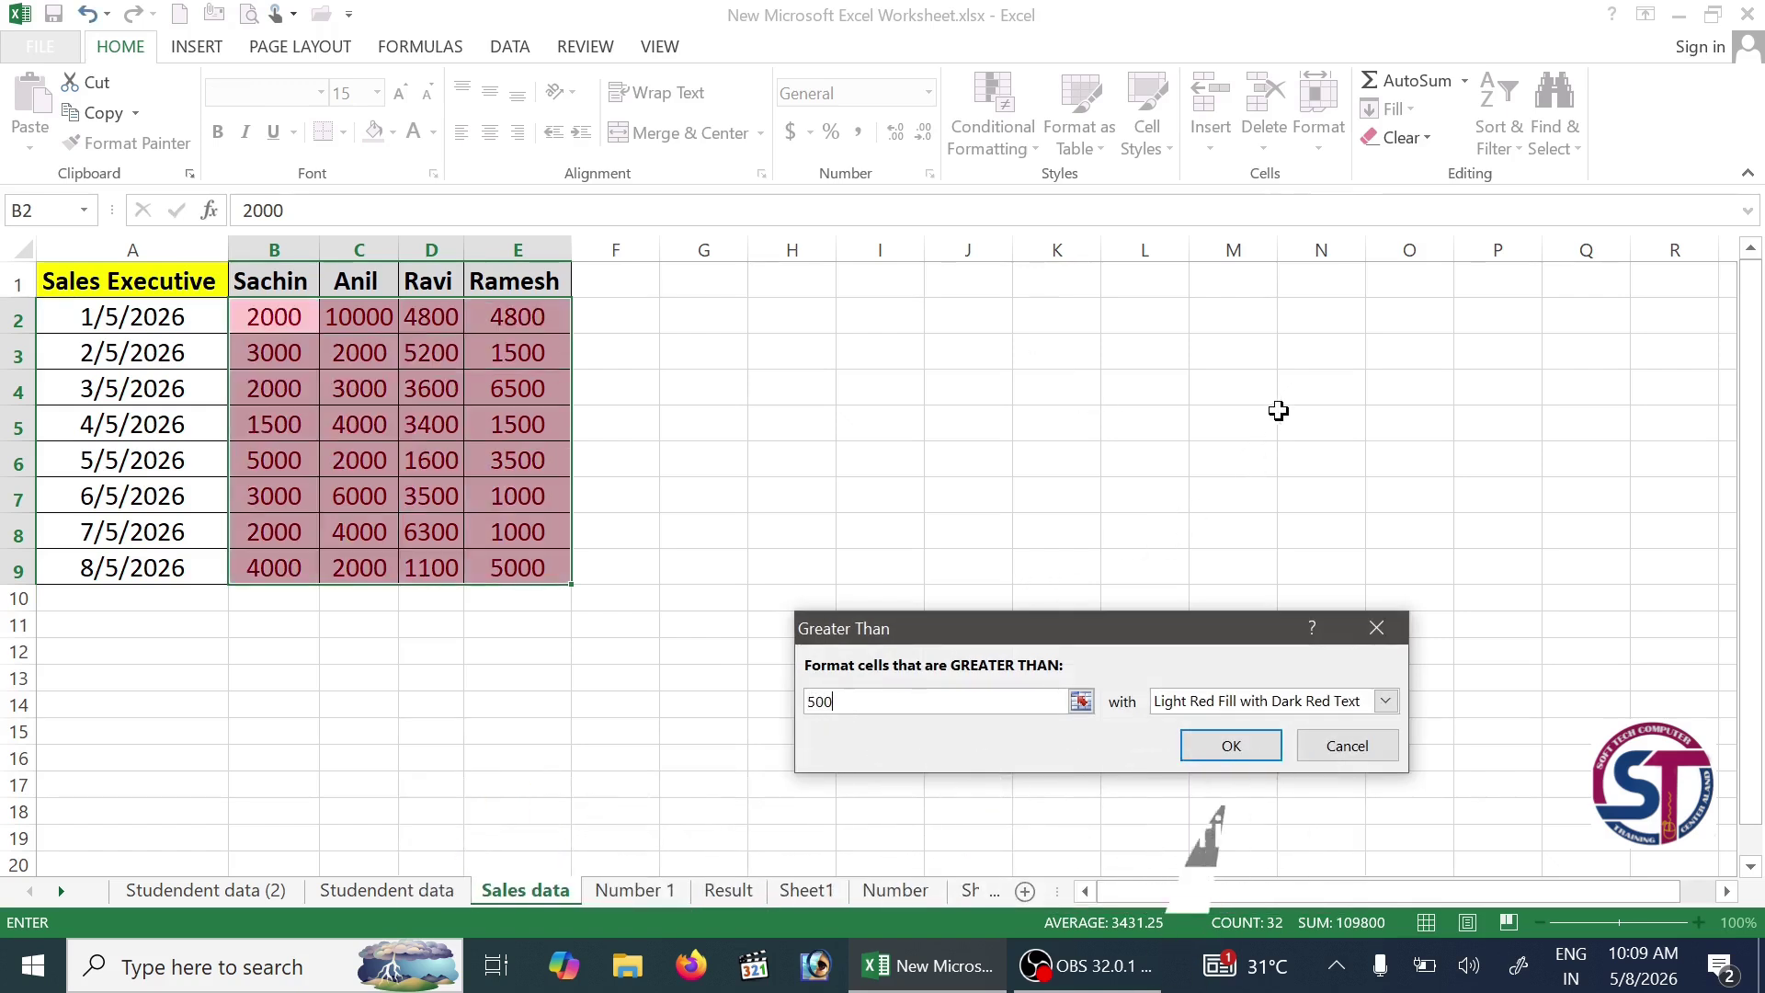
{"action": "type", "text": "0"}
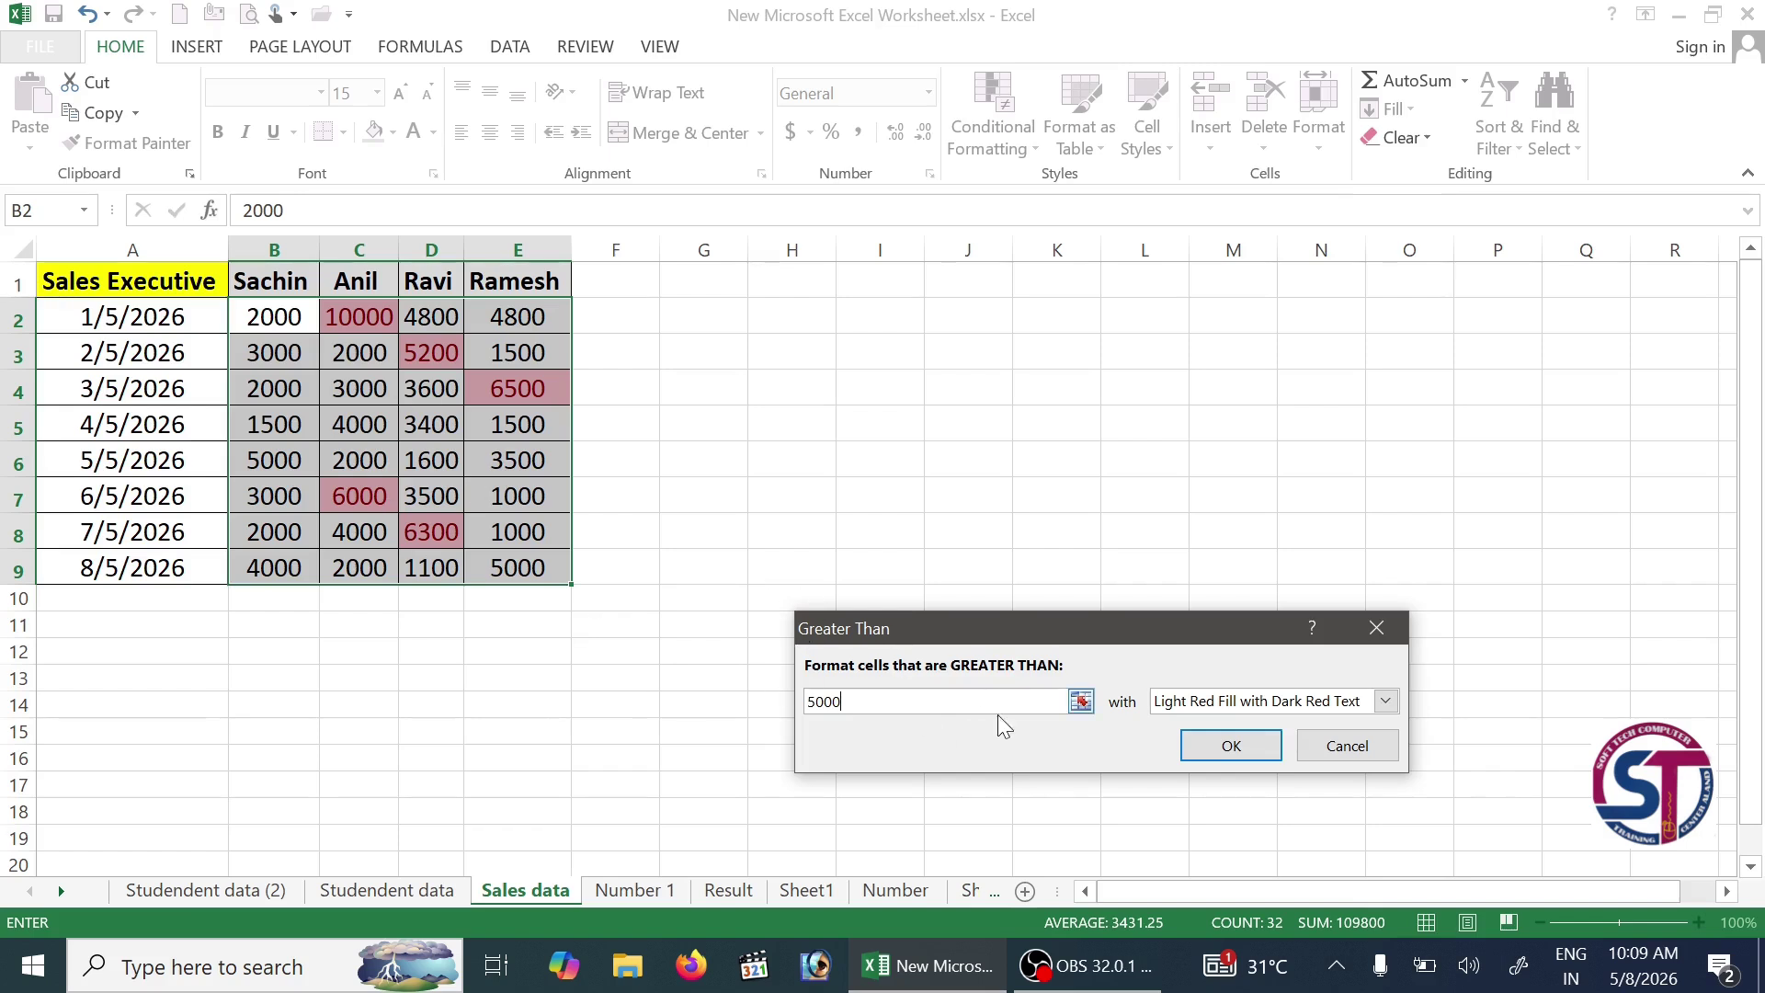
{"action": "left_click", "coordinate": [1379, 745]}
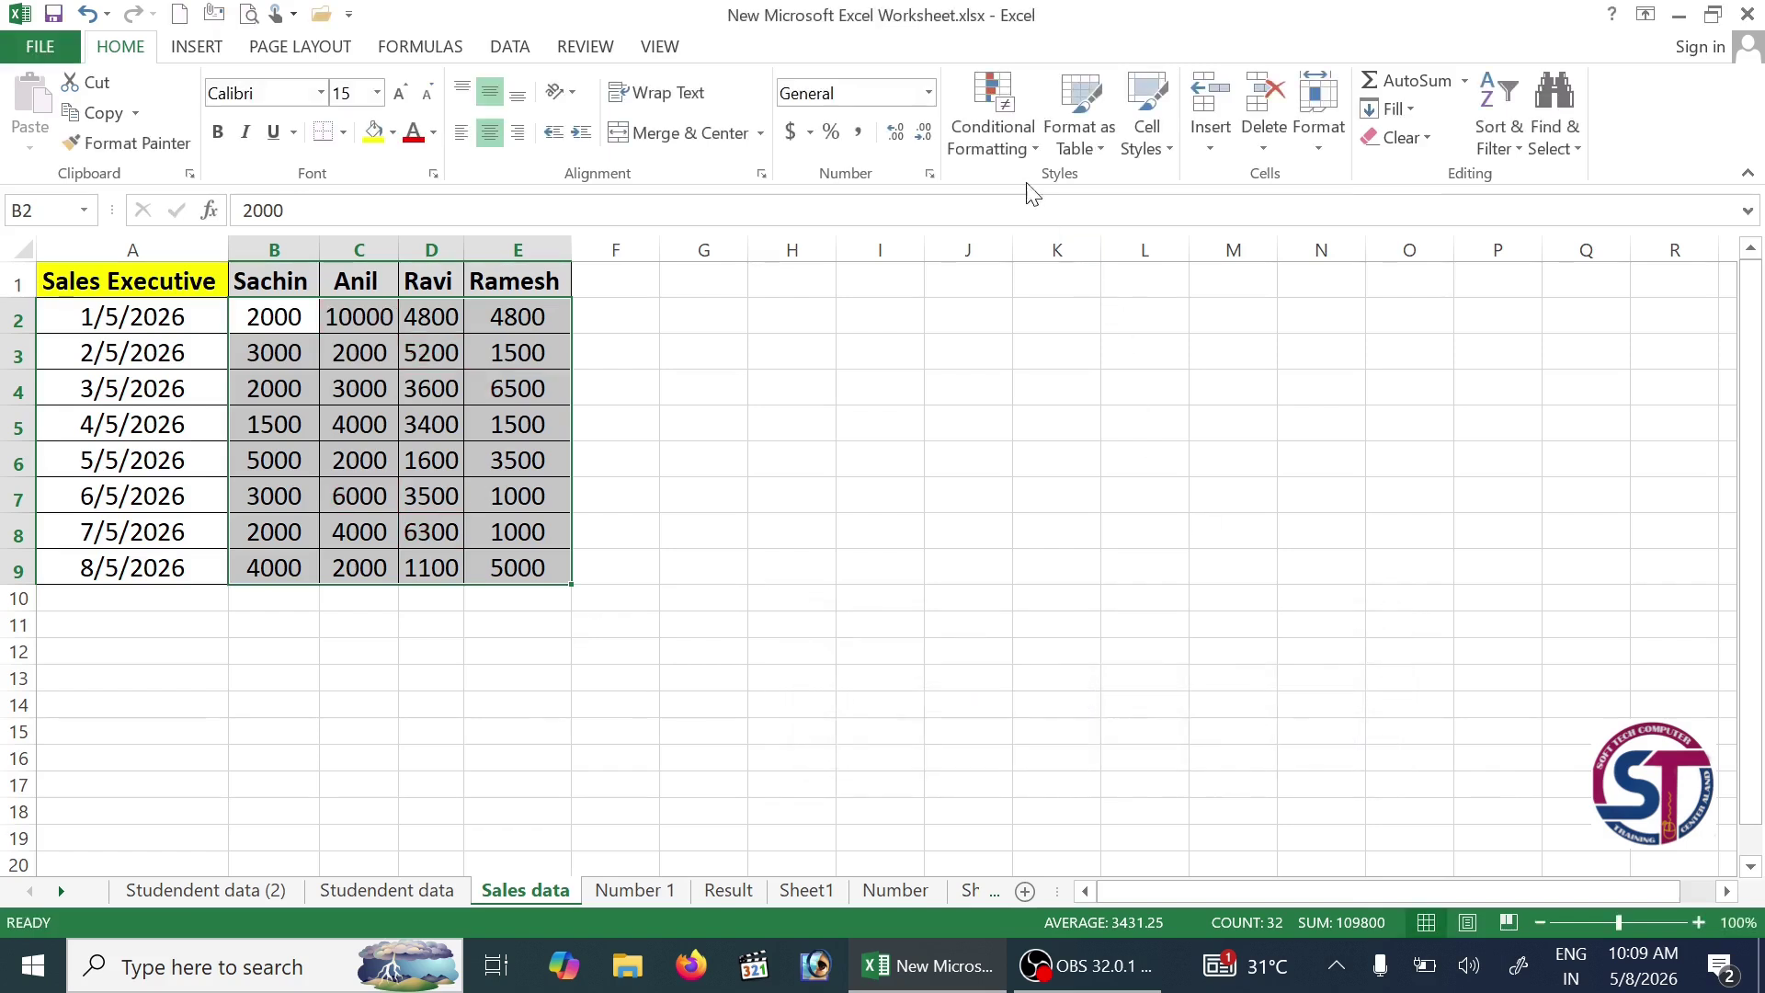
Step: Try a Less Than 5000 highlight rule with Light Red Fill with Dark Red Text on B2:E9
{"action": "left_click", "coordinate": [1009, 129]}
{"action": "mouse_move", "coordinate": [1067, 195]}
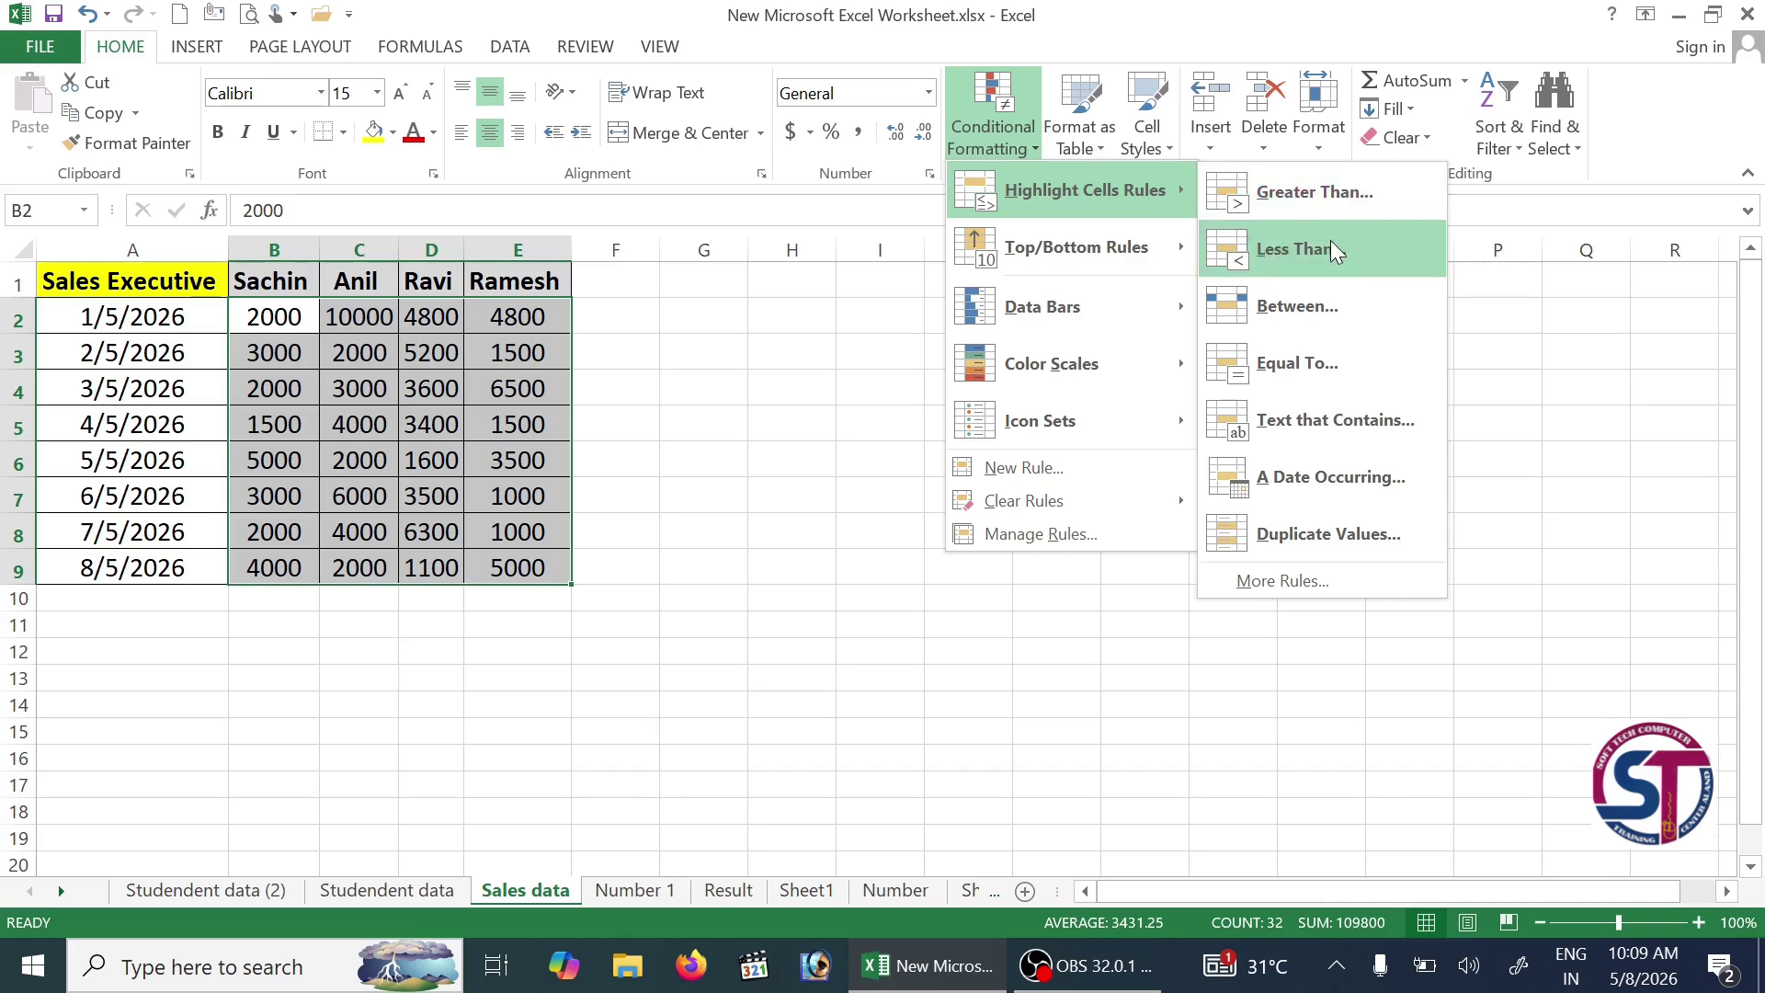
{"action": "left_click", "coordinate": [1331, 240]}
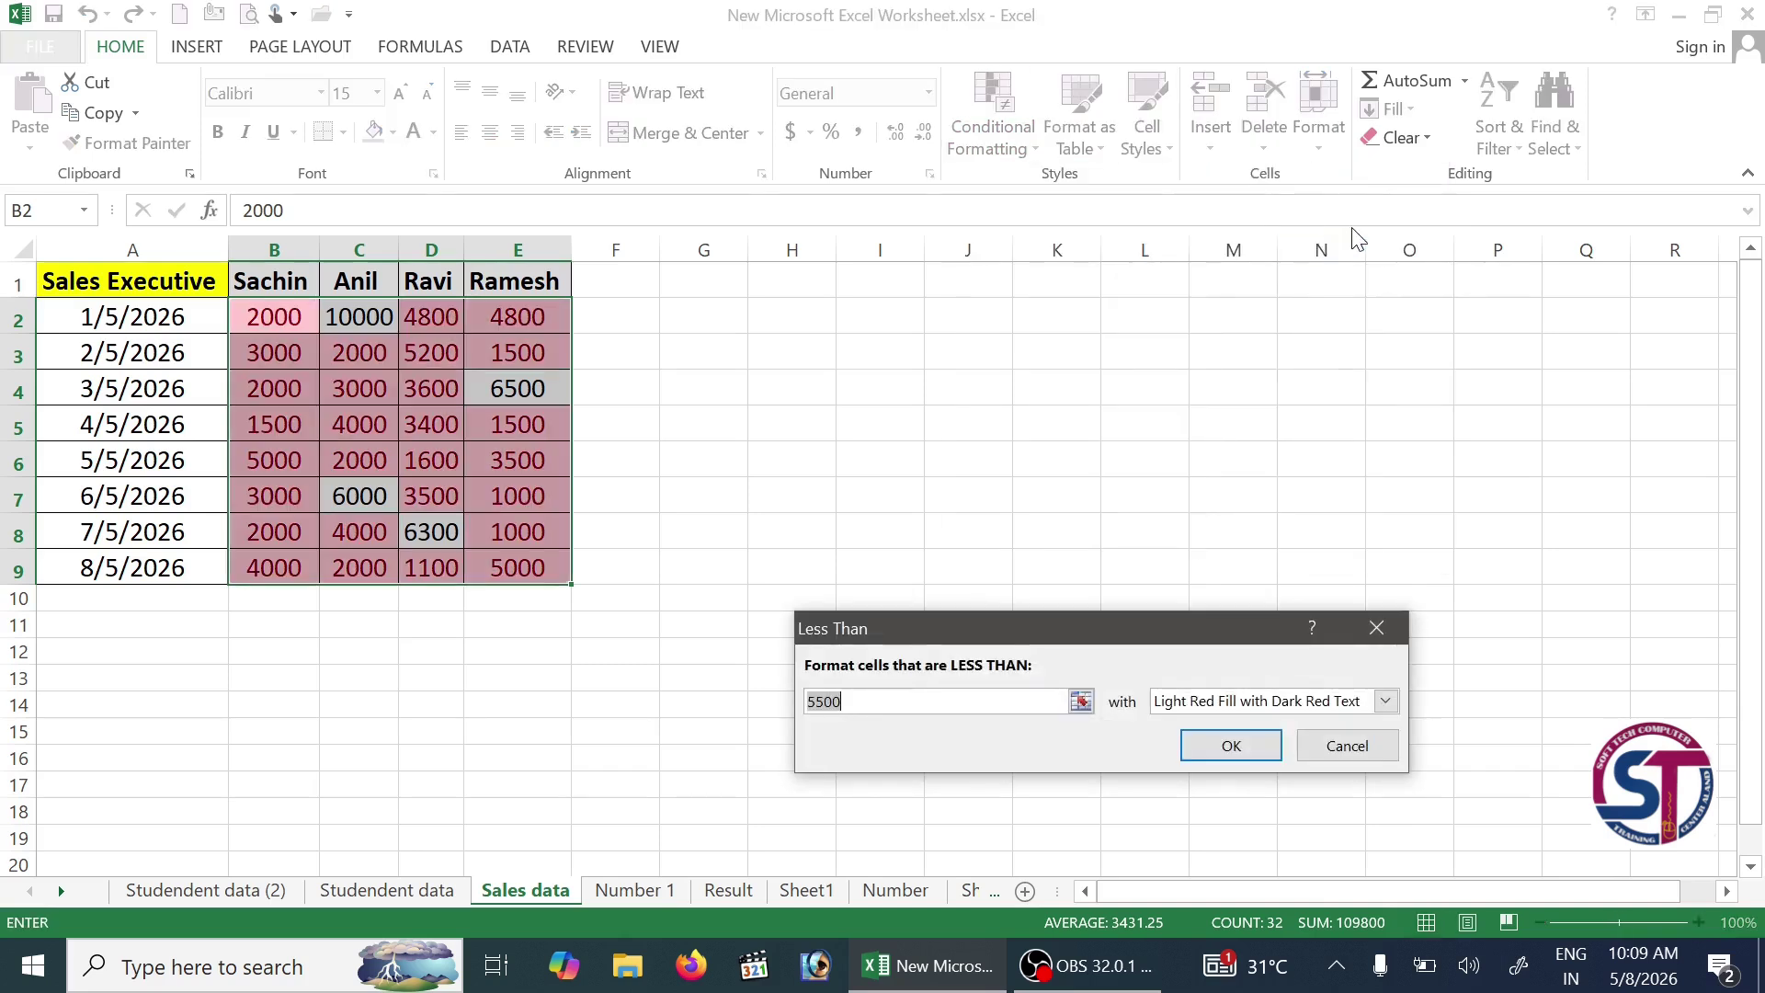
{"action": "type", "text": "5000"}
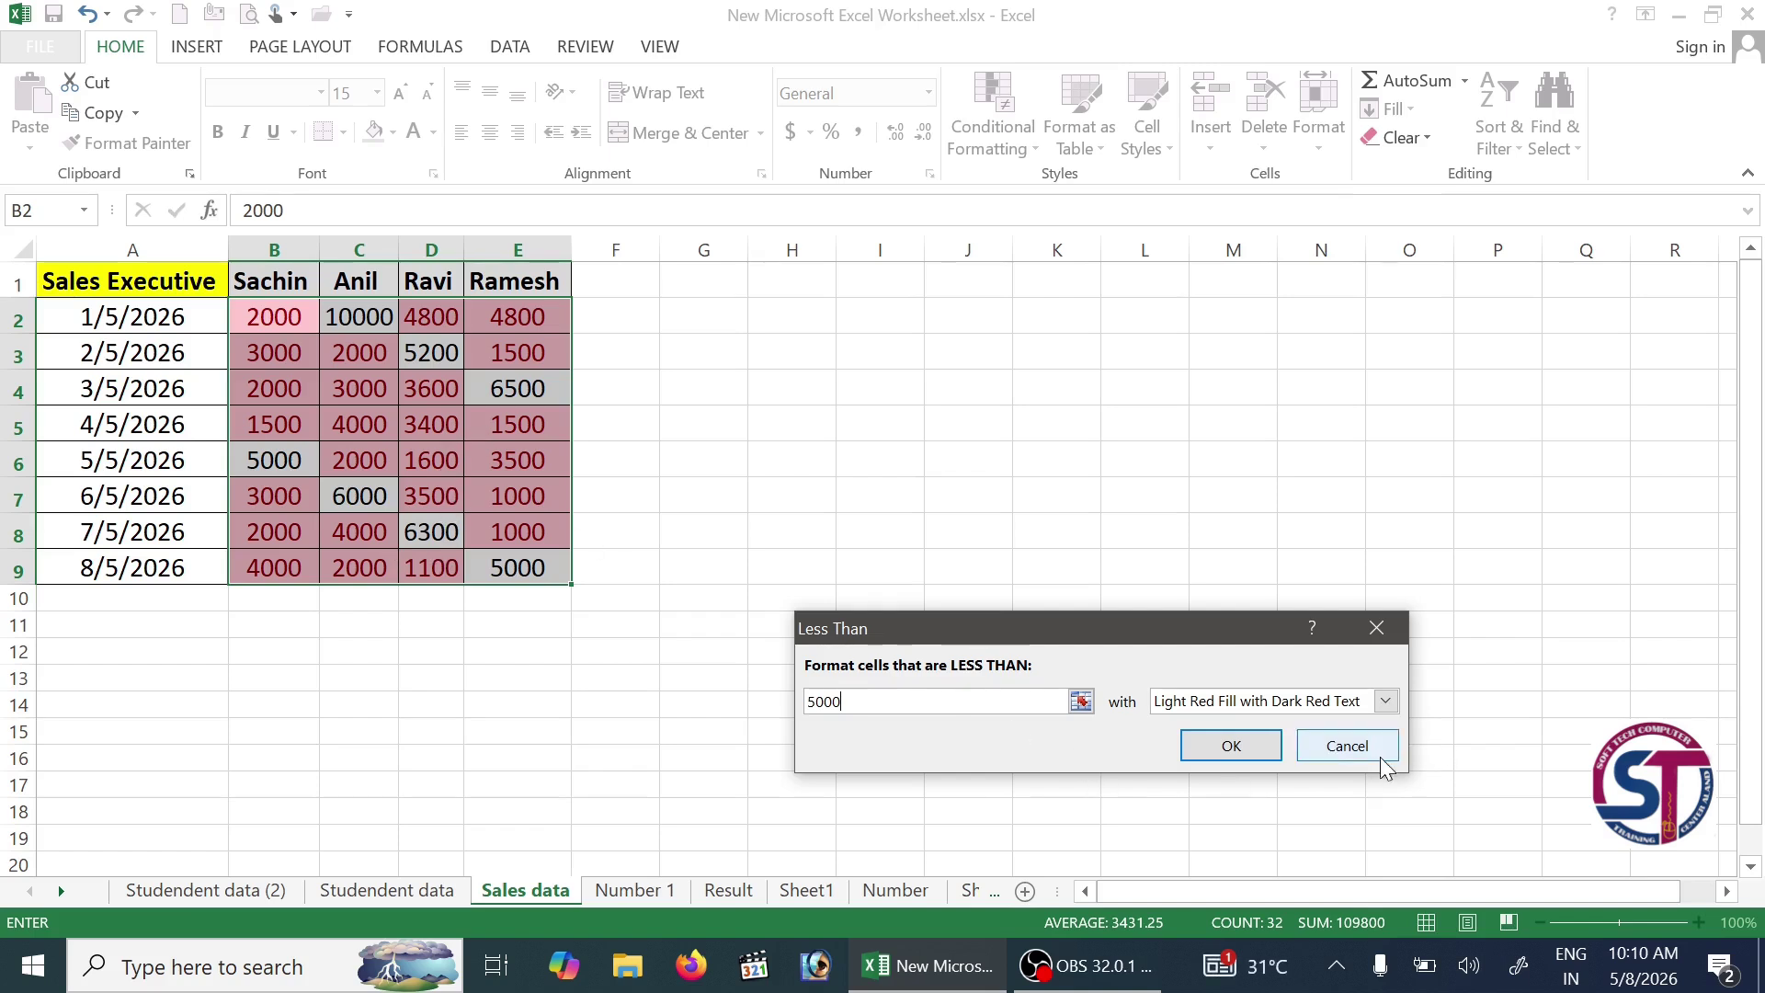
{"action": "left_click", "coordinate": [1346, 746]}
Step: Try a Between highlight rule for sales values from 2000 to 4000 on B2:E9
{"action": "left_click", "coordinate": [1023, 147]}
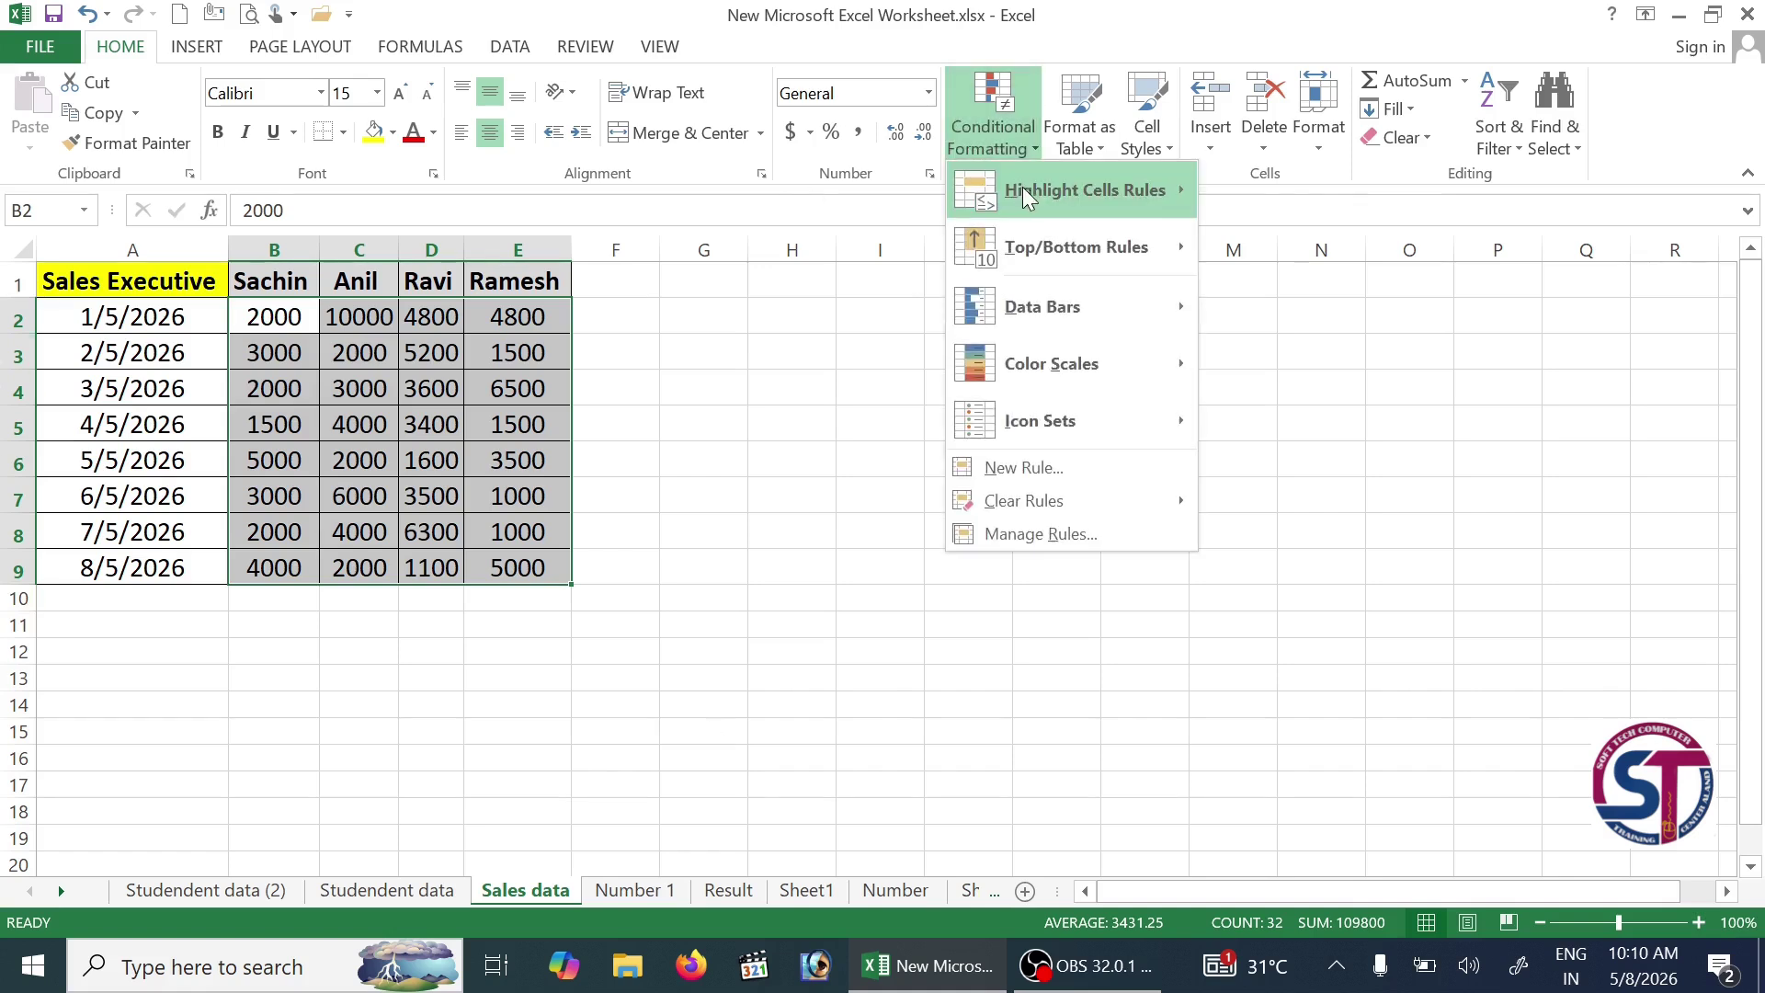
{"action": "mouse_move", "coordinate": [1022, 185]}
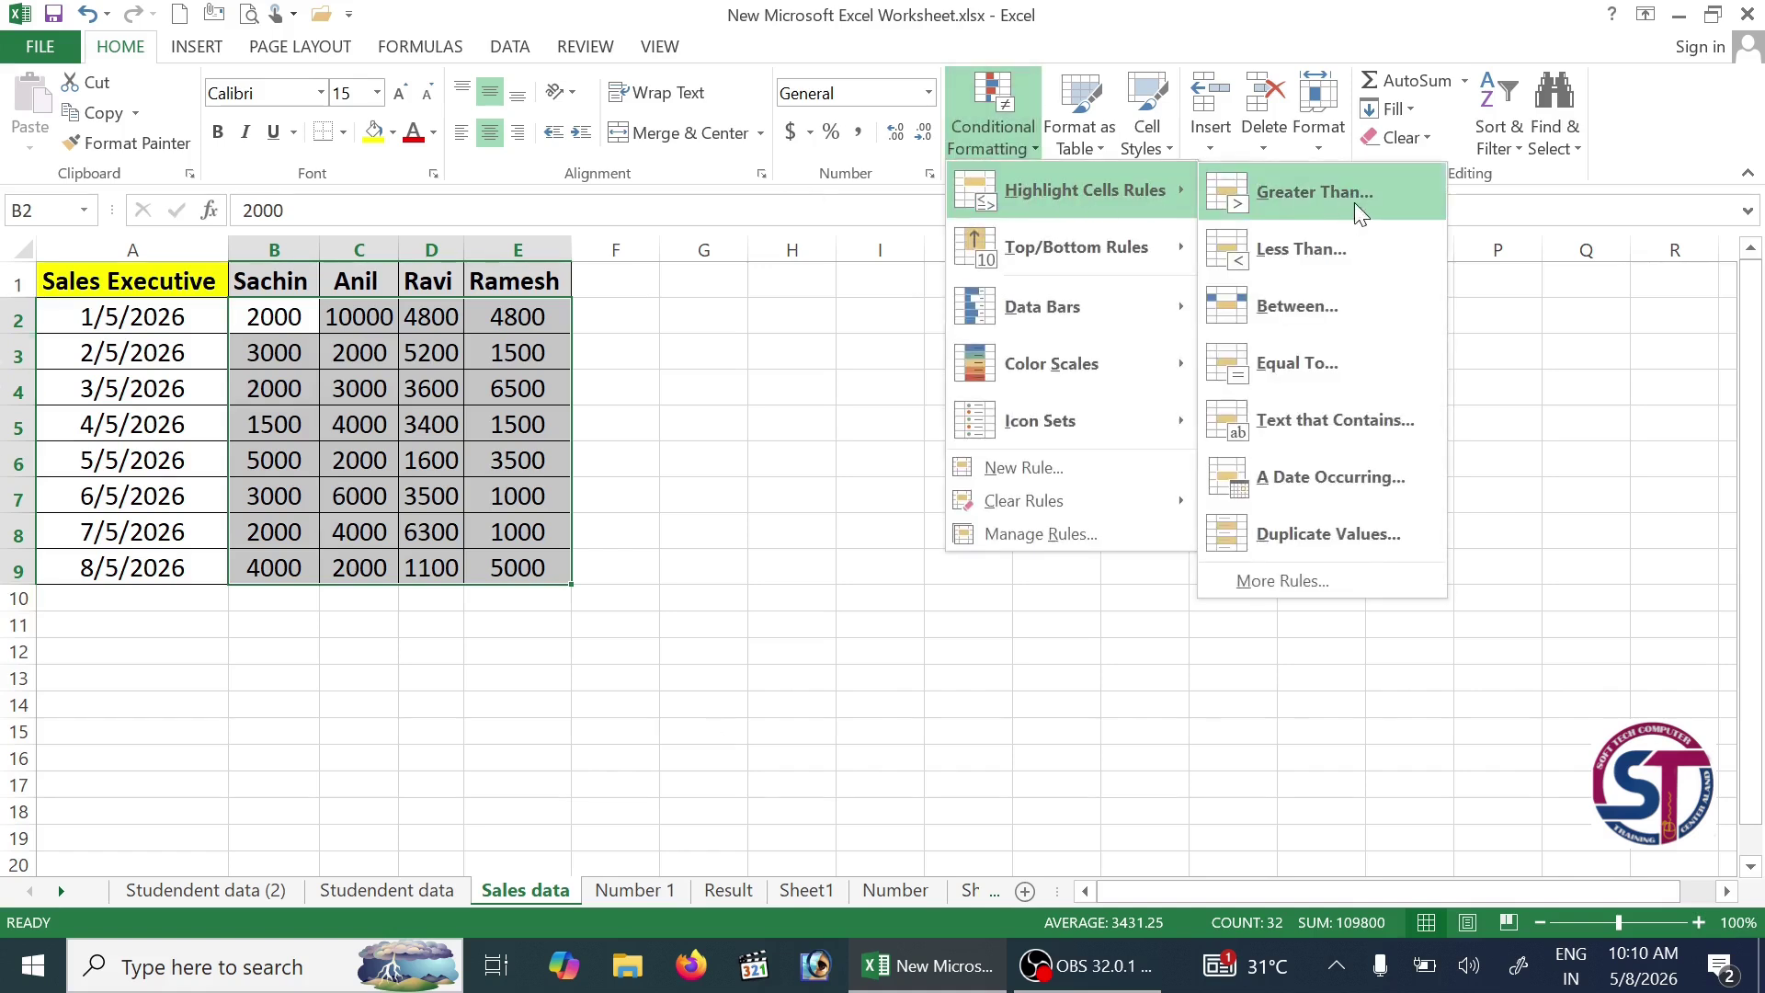
{"action": "left_click", "coordinate": [1377, 302]}
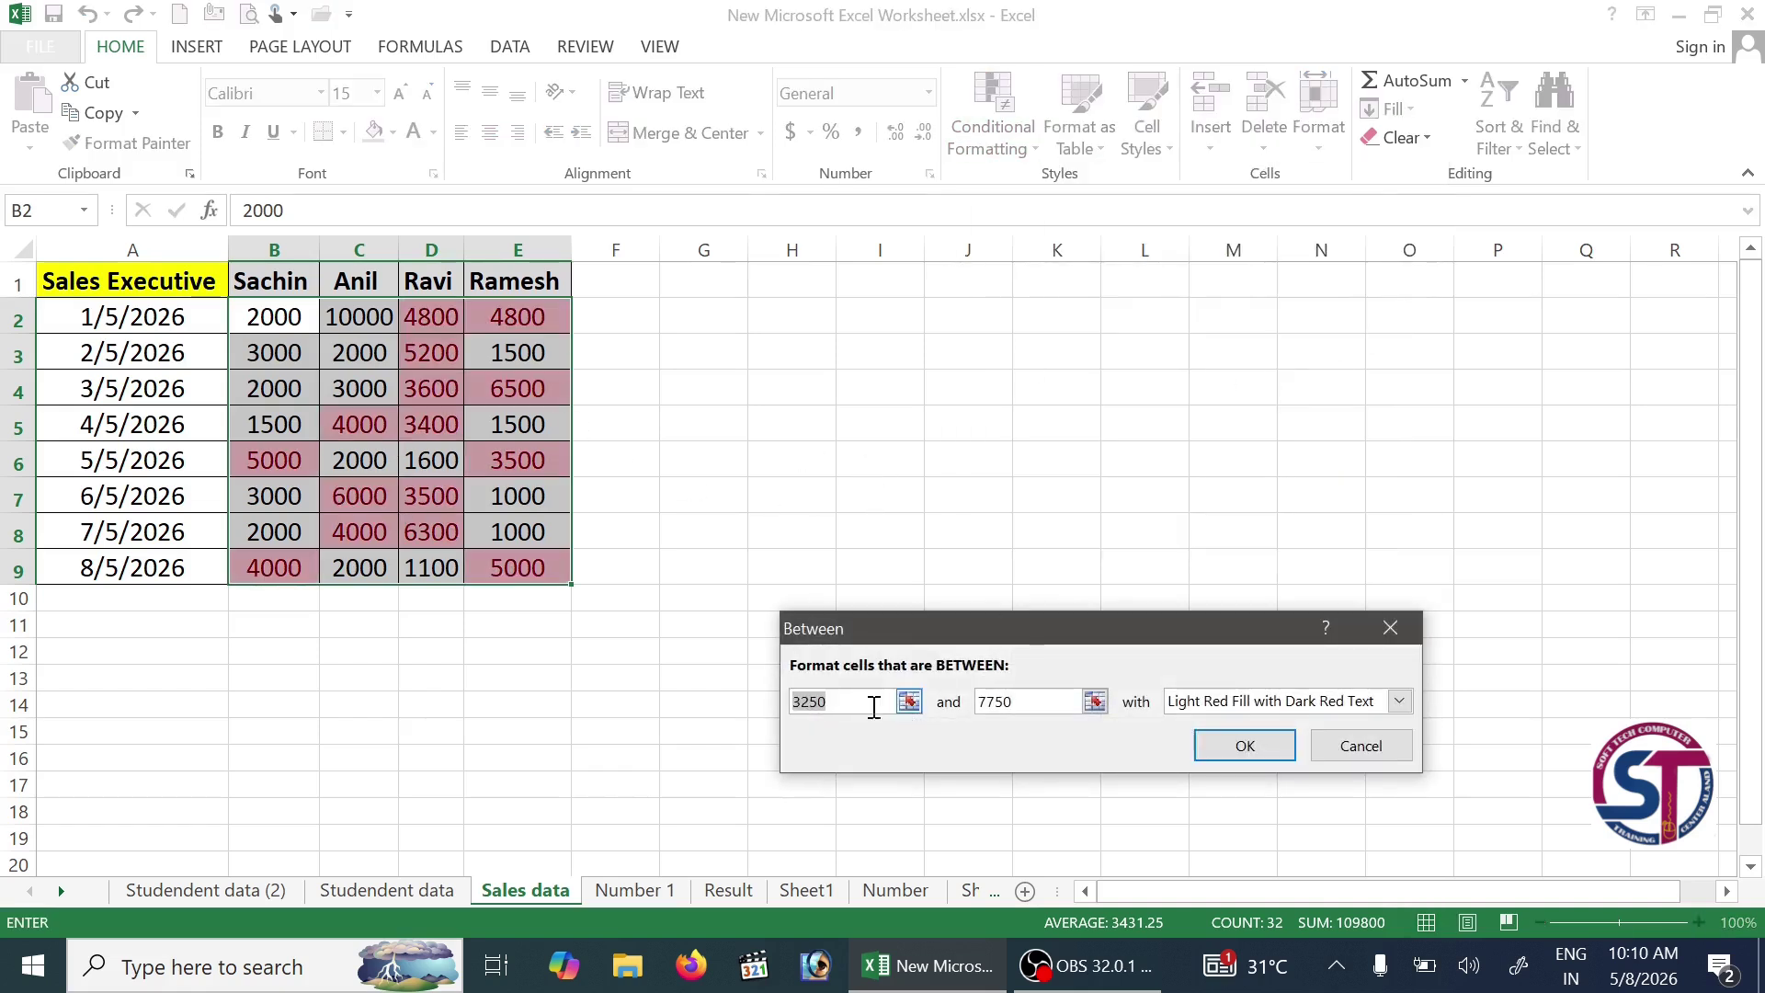
{"action": "type", "text": "2000"}
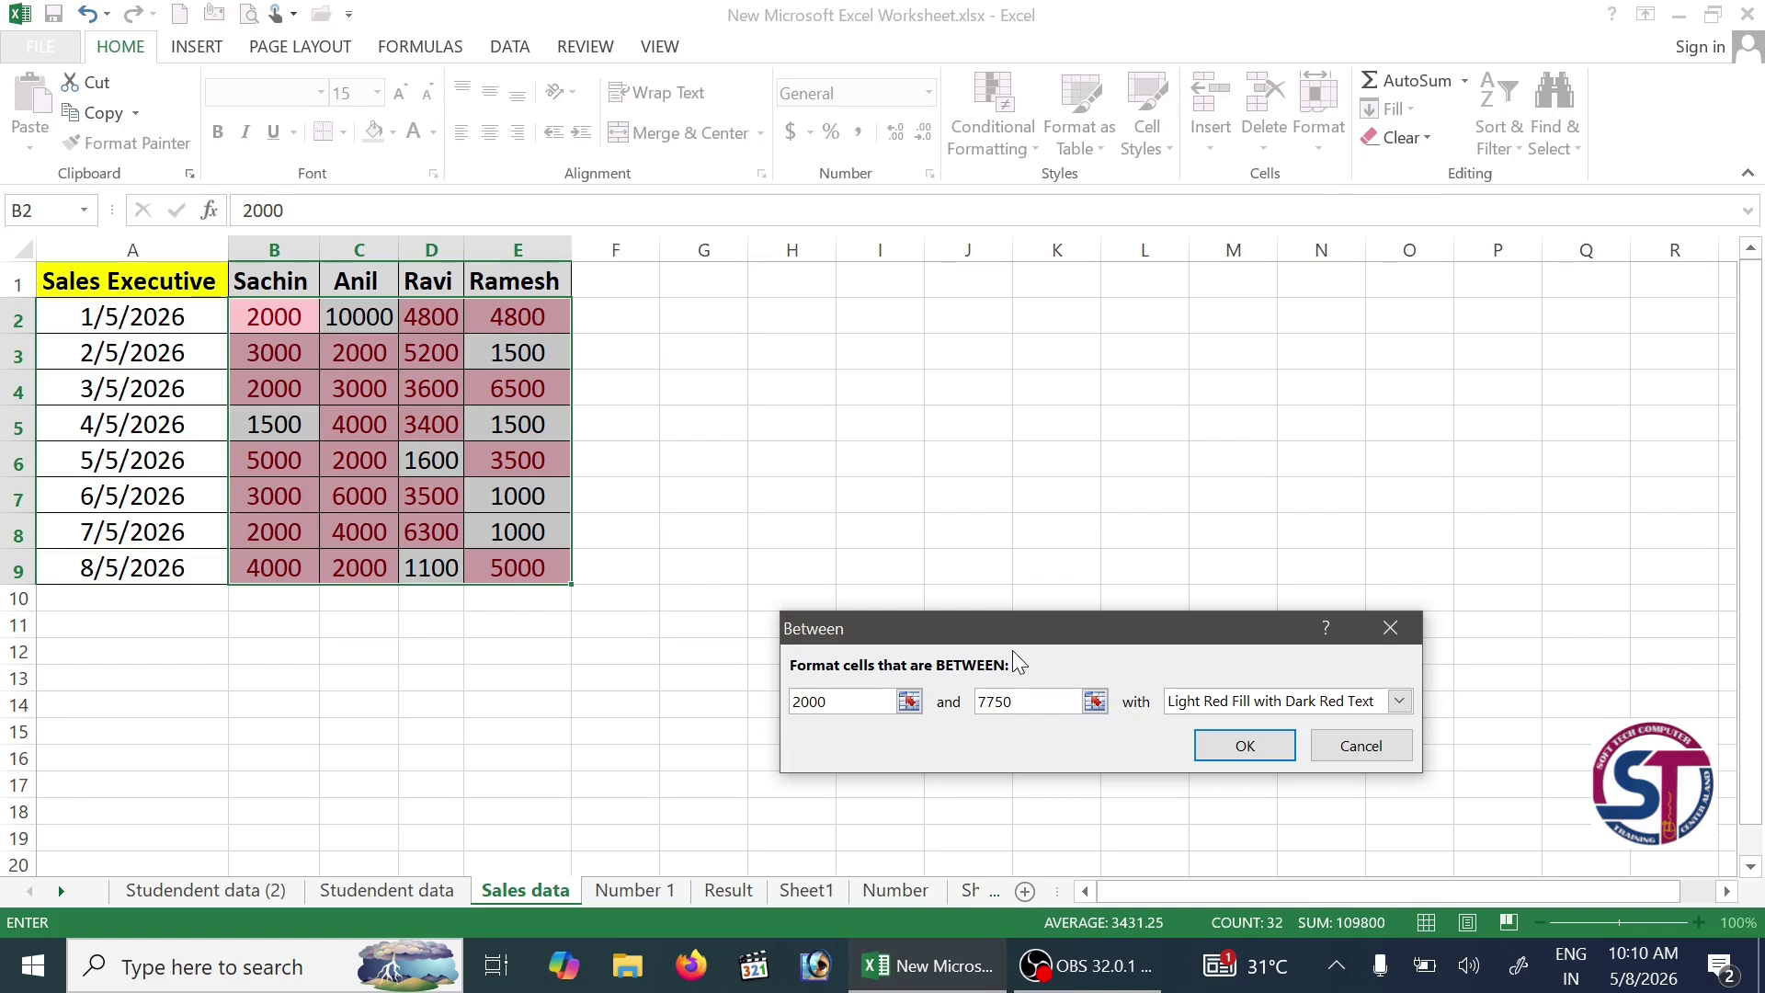
{"action": "key", "text": "Tab"}
{"action": "type", "text": "4000"}
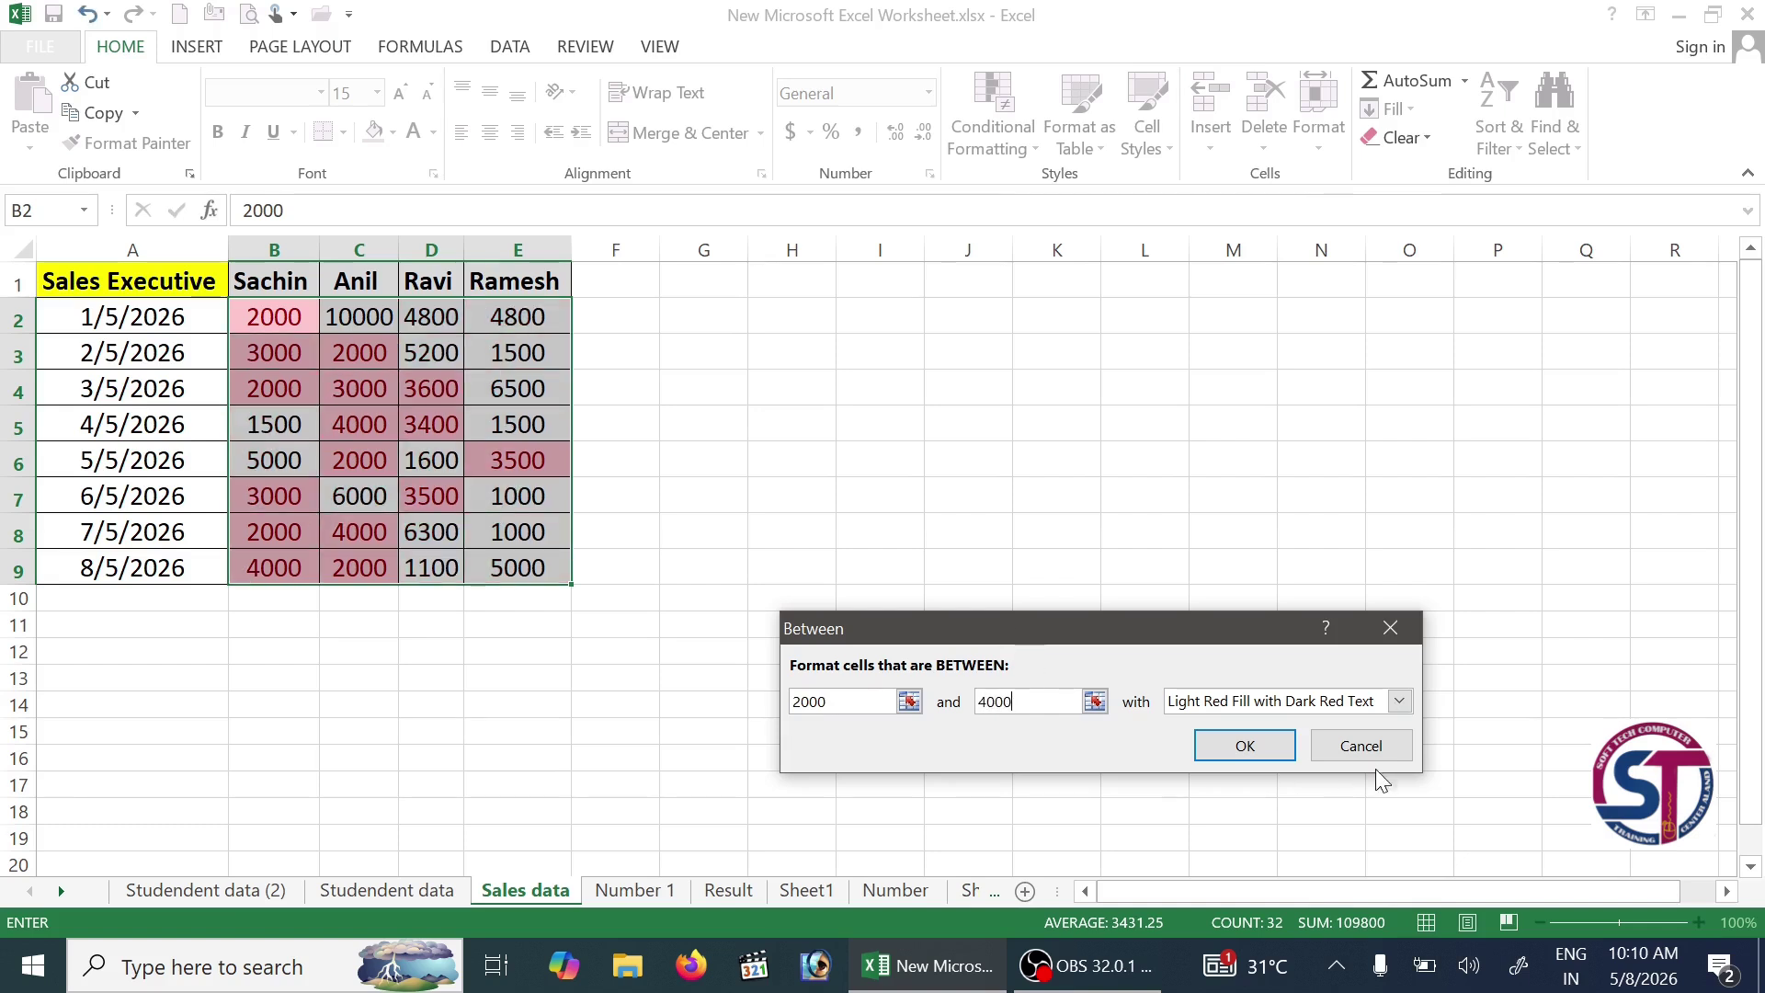
{"action": "left_click", "coordinate": [1369, 744]}
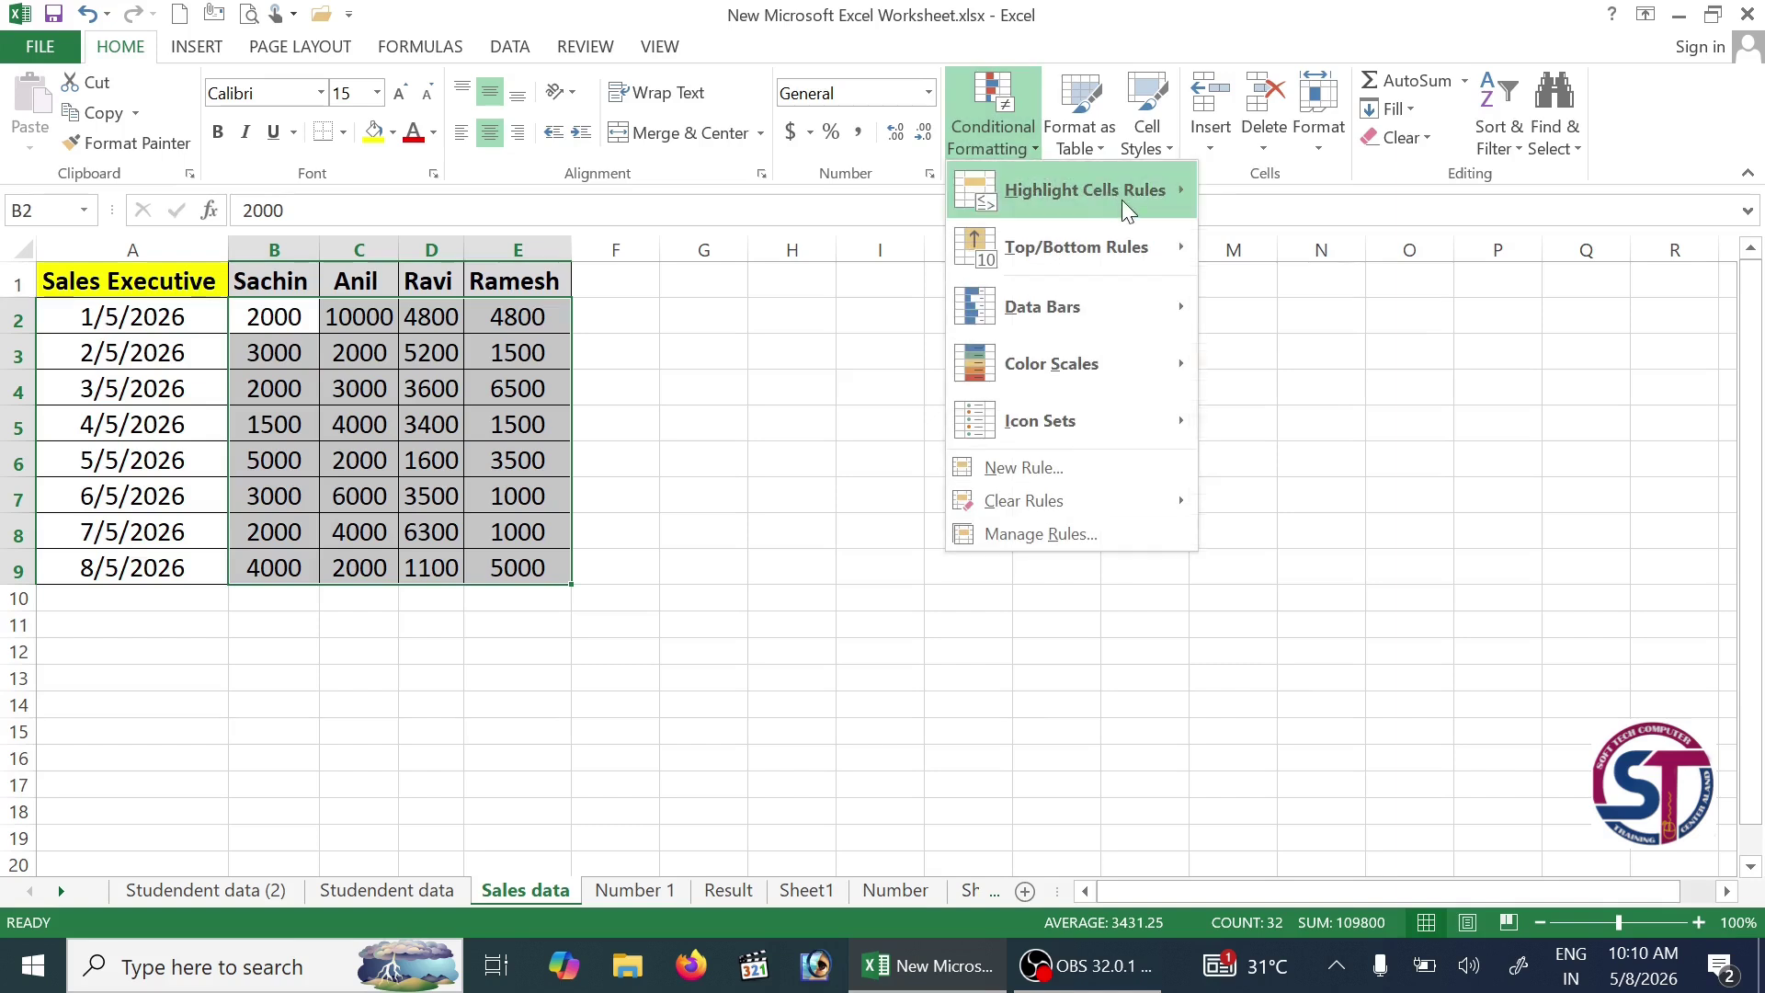
Step: Try a Top 10 Items rule with Light Red Fill with Dark Red Text on B2:E9
{"action": "mouse_move", "coordinate": [1121, 190]}
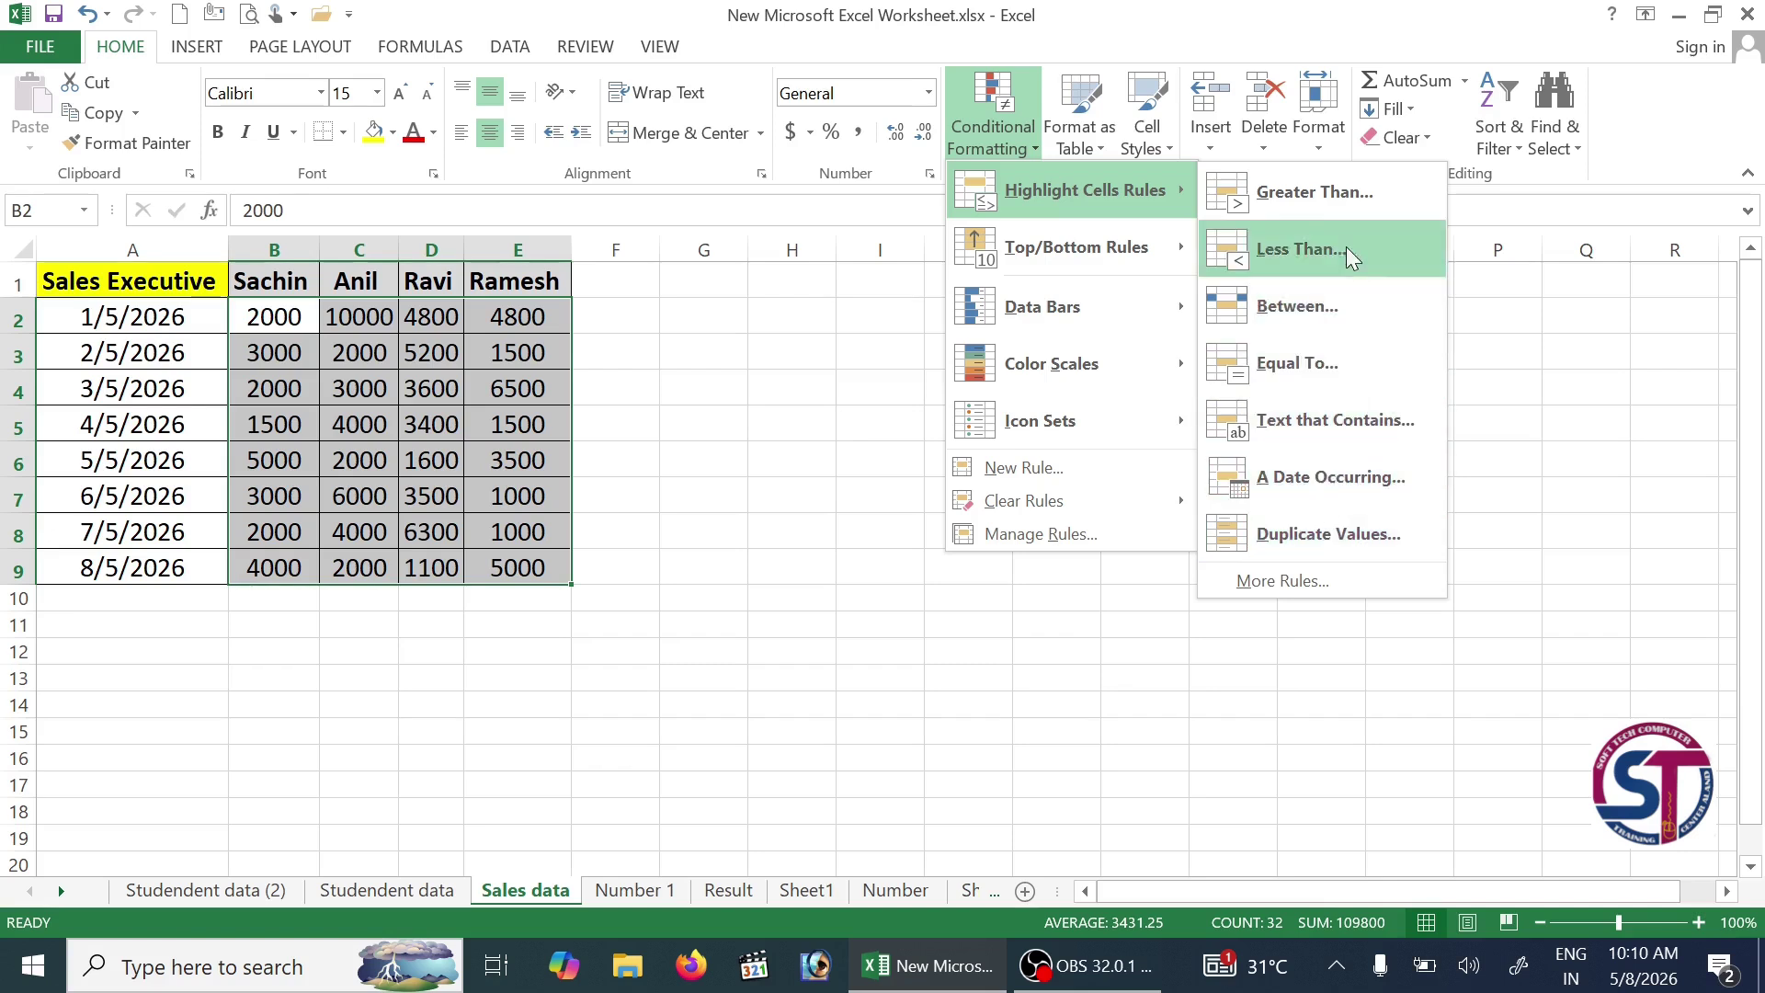
{"action": "mouse_move", "coordinate": [1160, 266]}
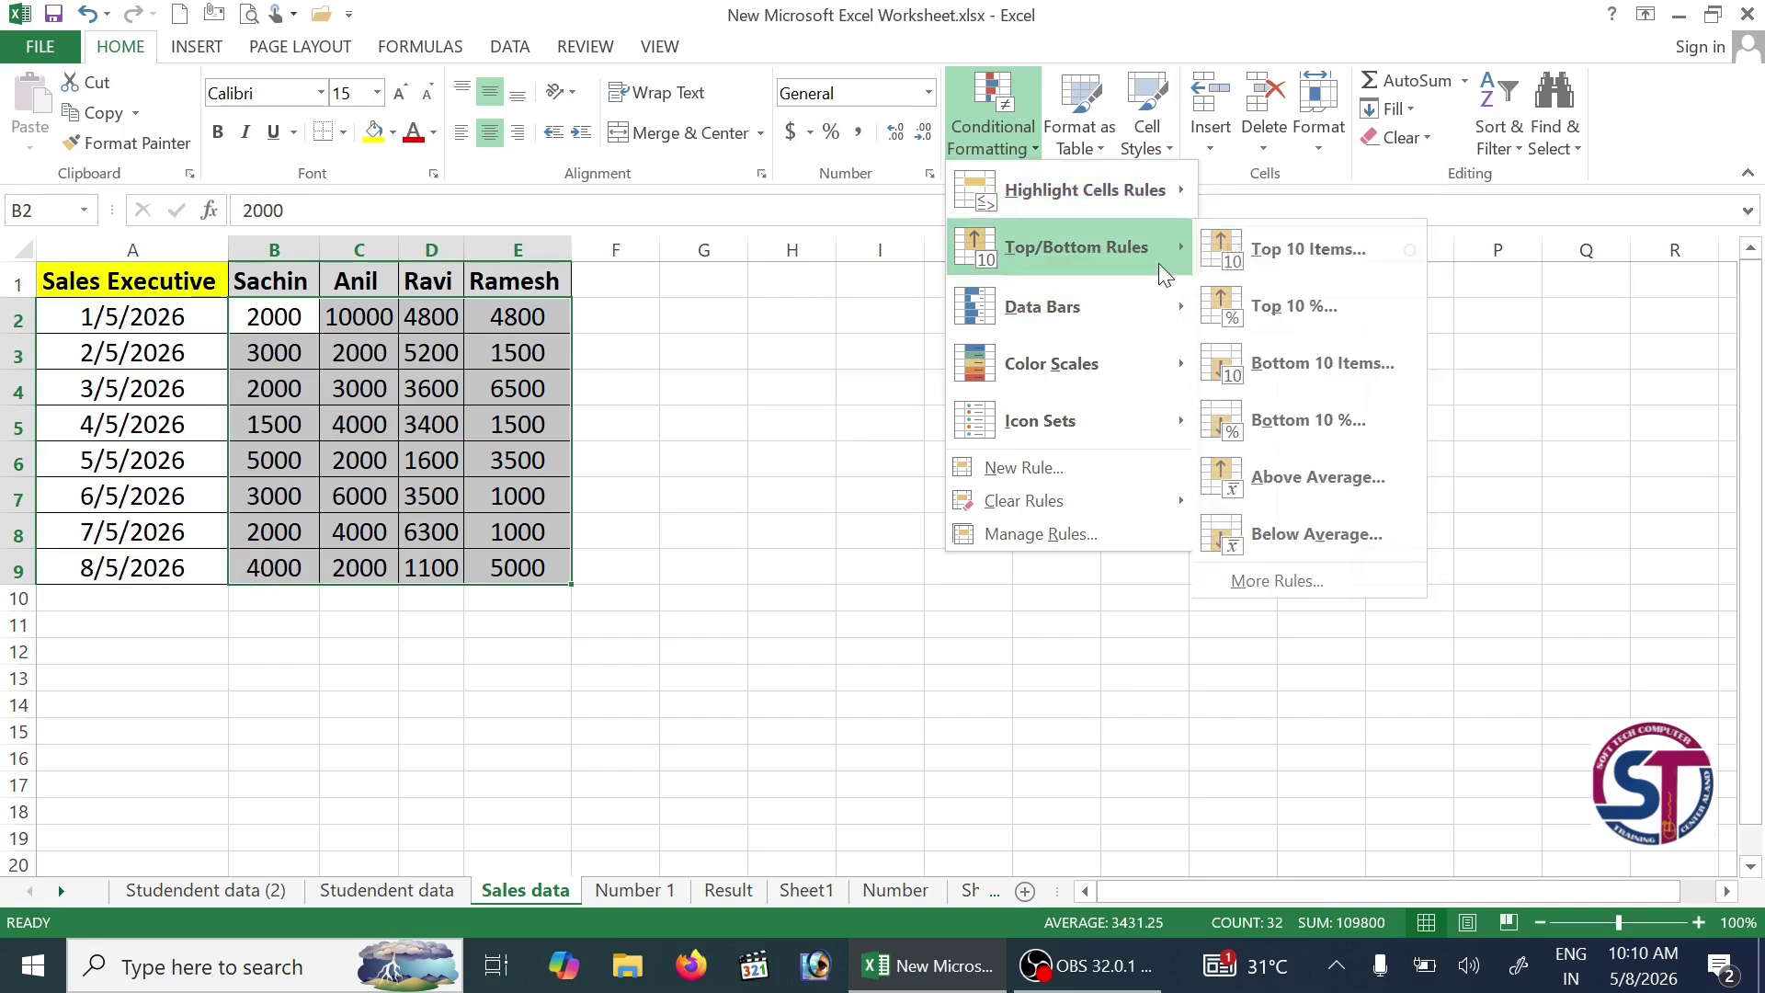
{"action": "left_click", "coordinate": [1297, 279]}
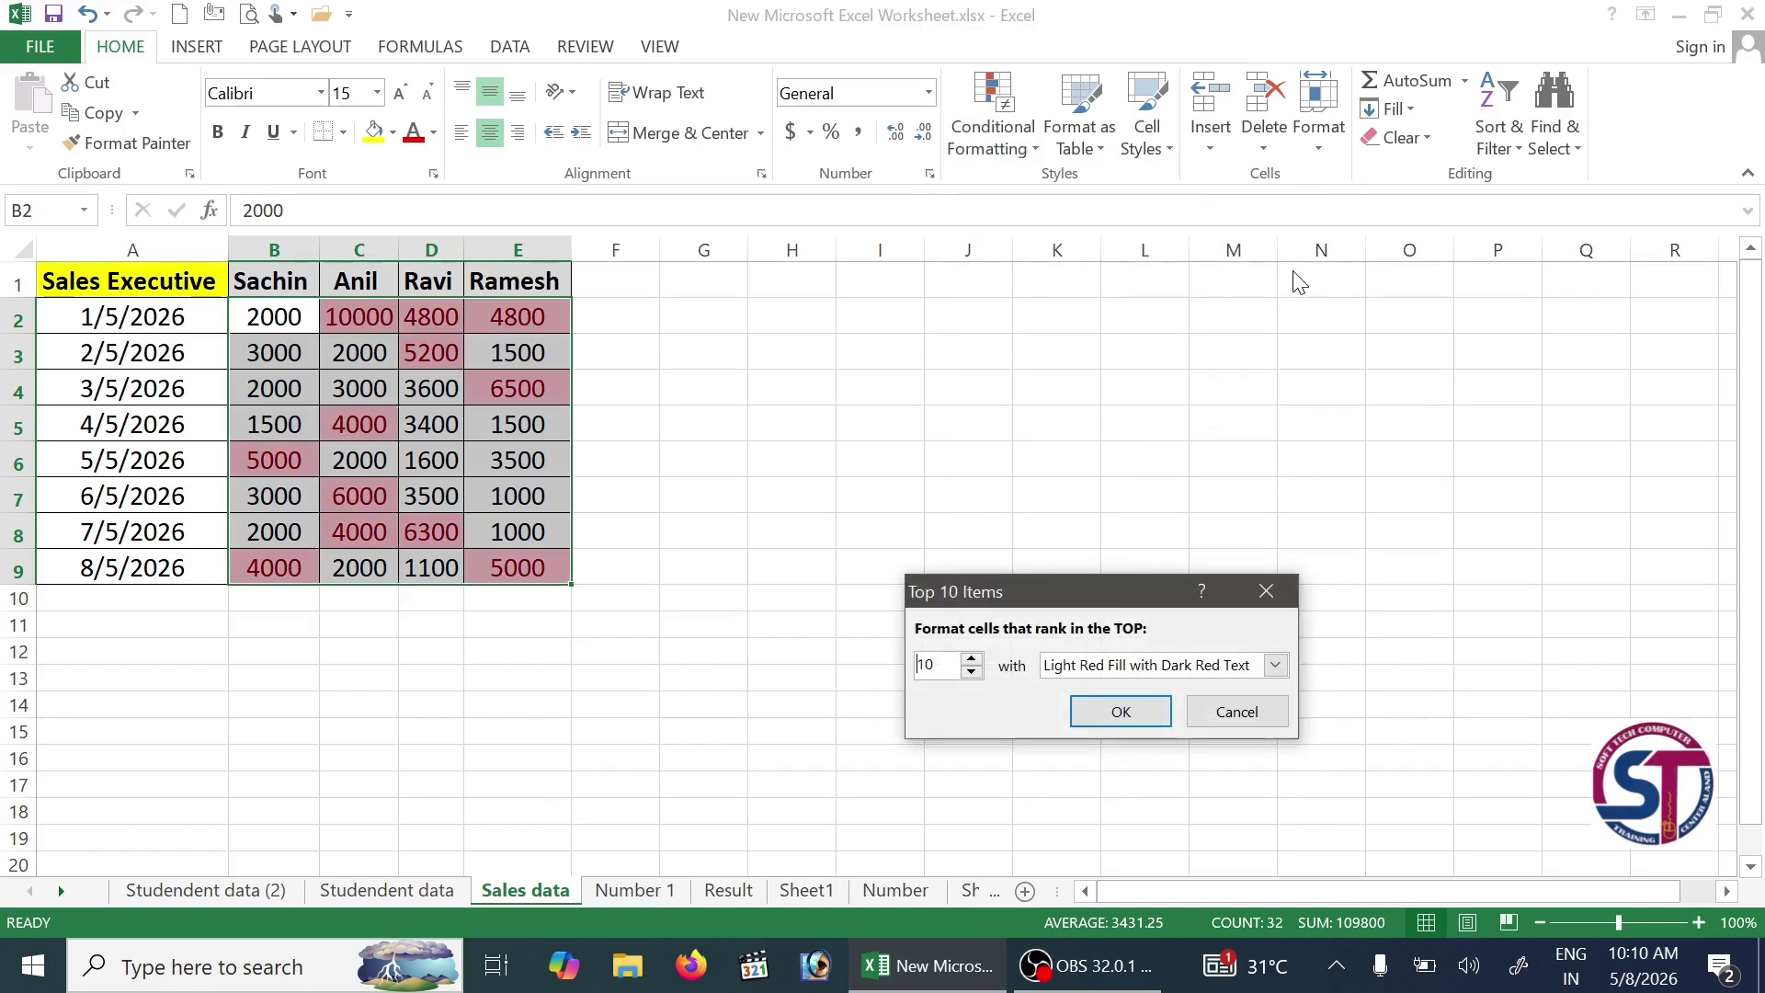
{"action": "left_click", "coordinate": [1233, 714]}
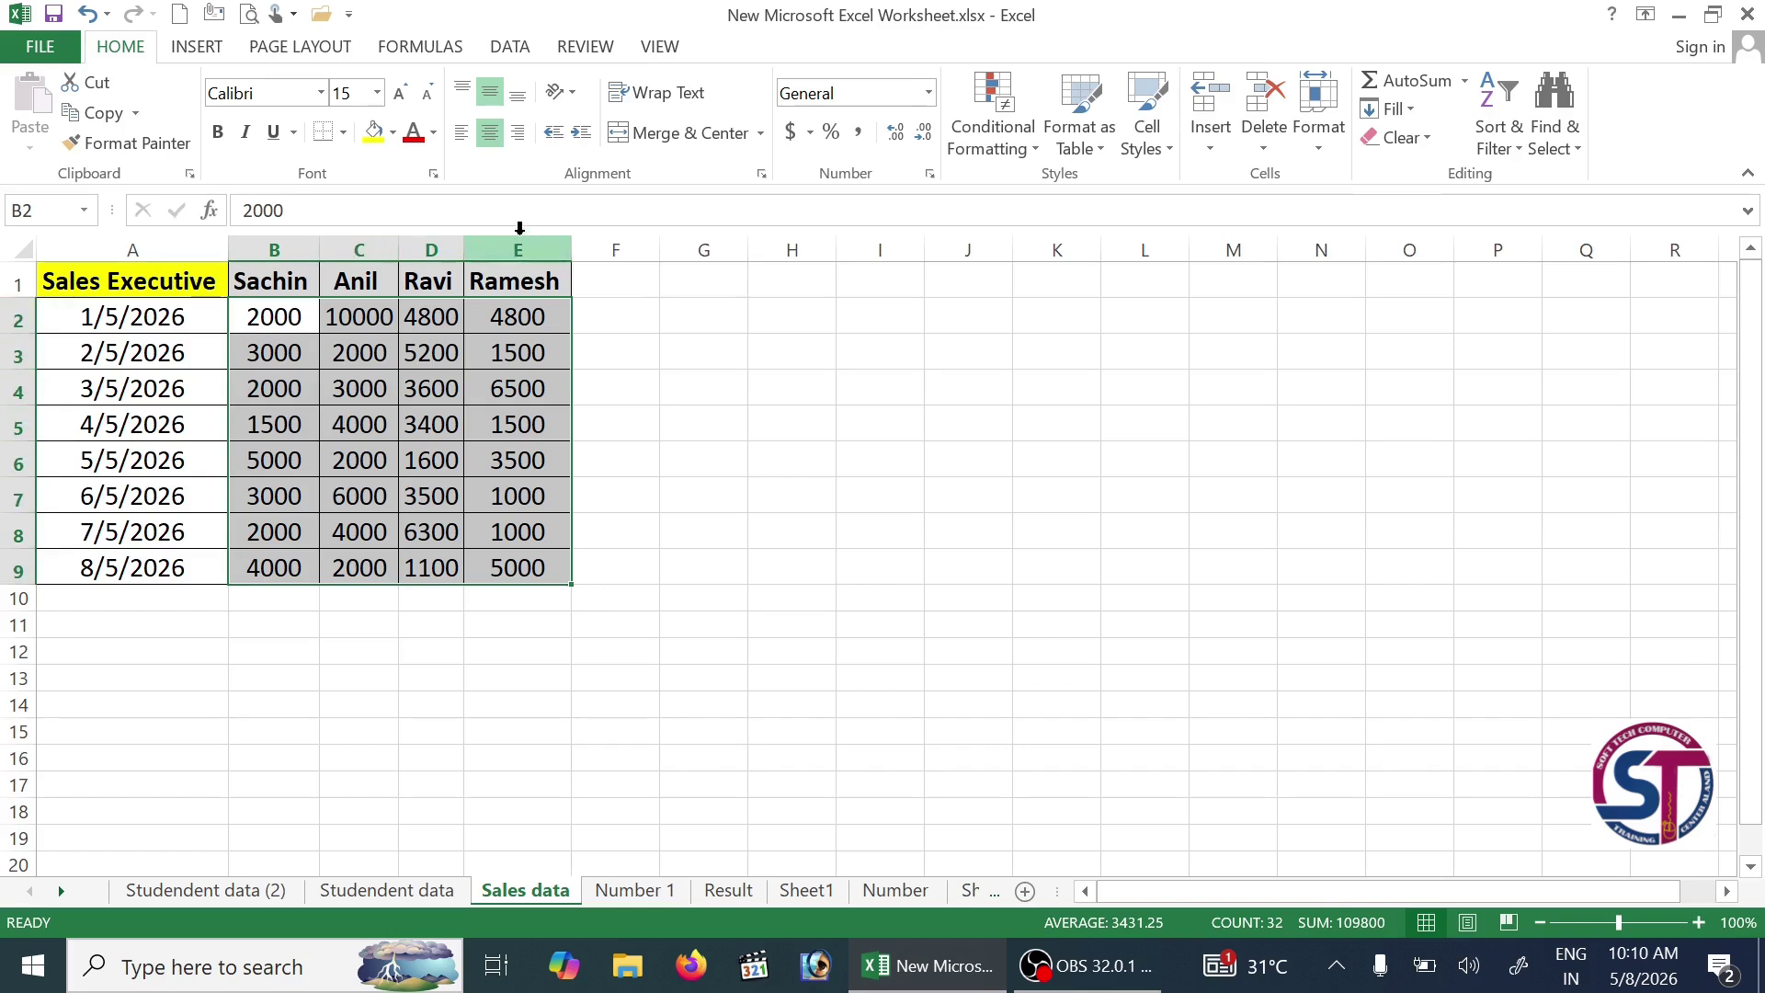
Step: Try a Top 10% rule with Light Red Fill with Dark Red Text on the sales figures B2:E9
{"action": "left_click", "coordinate": [1033, 140]}
{"action": "mouse_move", "coordinate": [1072, 257]}
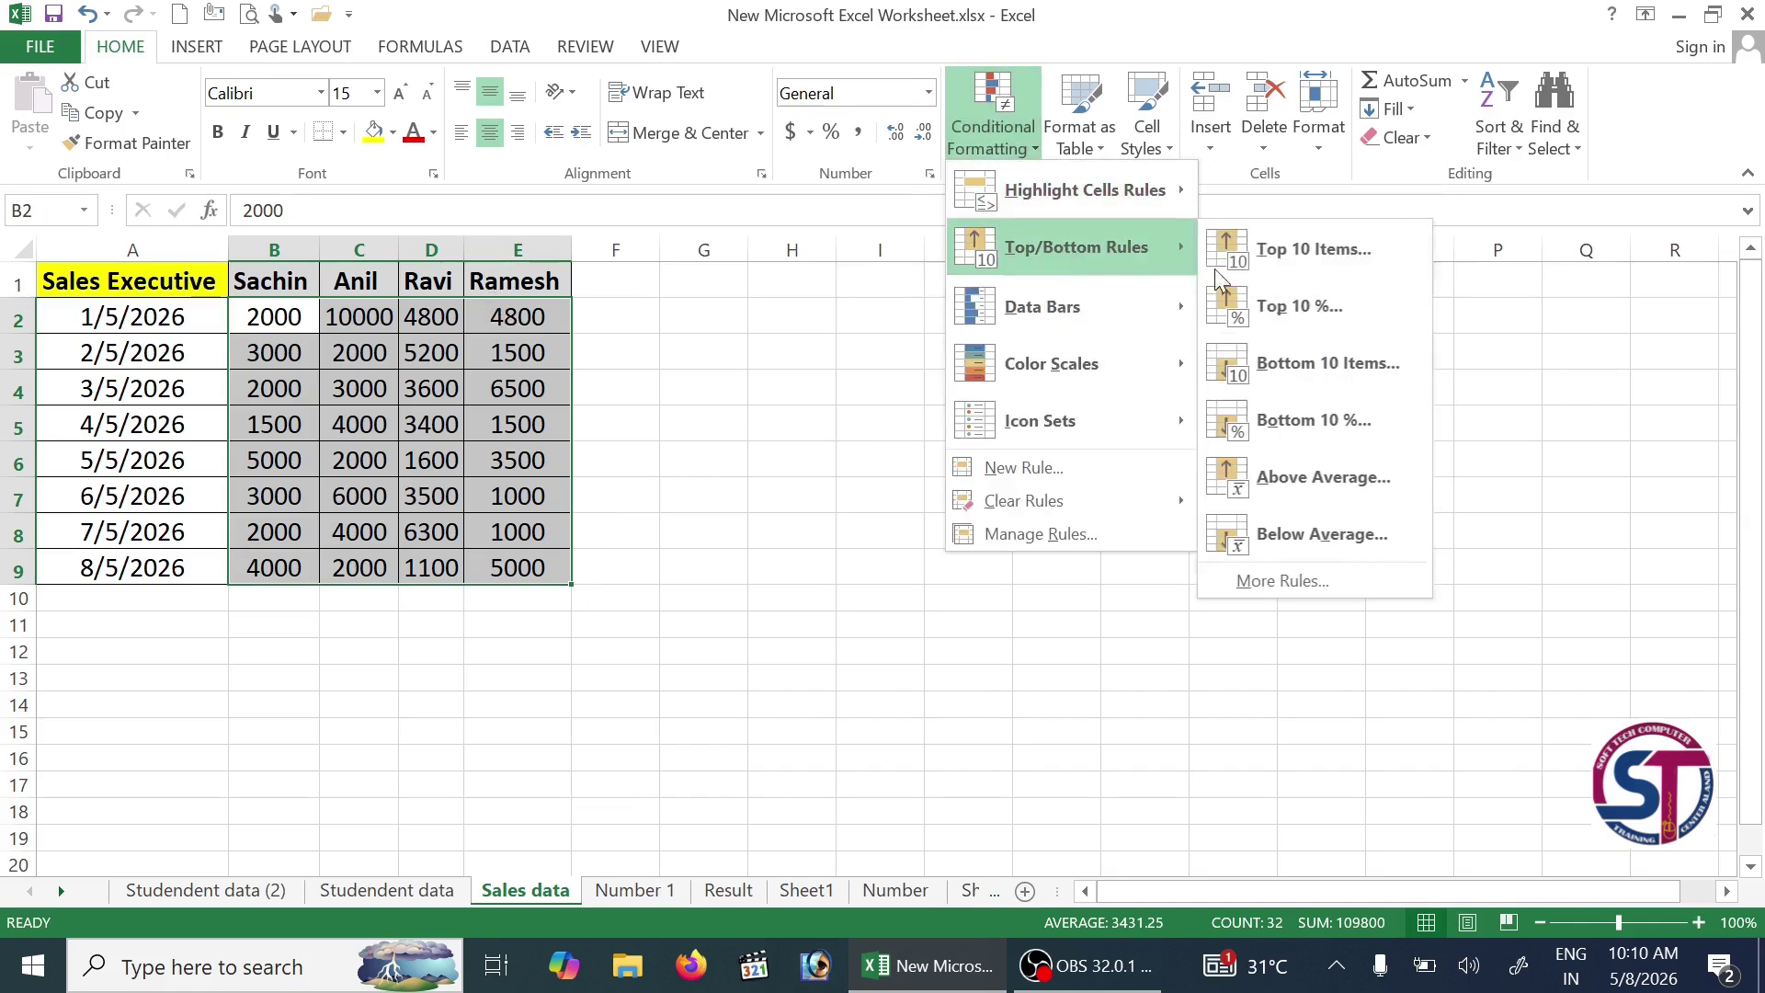
{"action": "left_click", "coordinate": [1316, 310]}
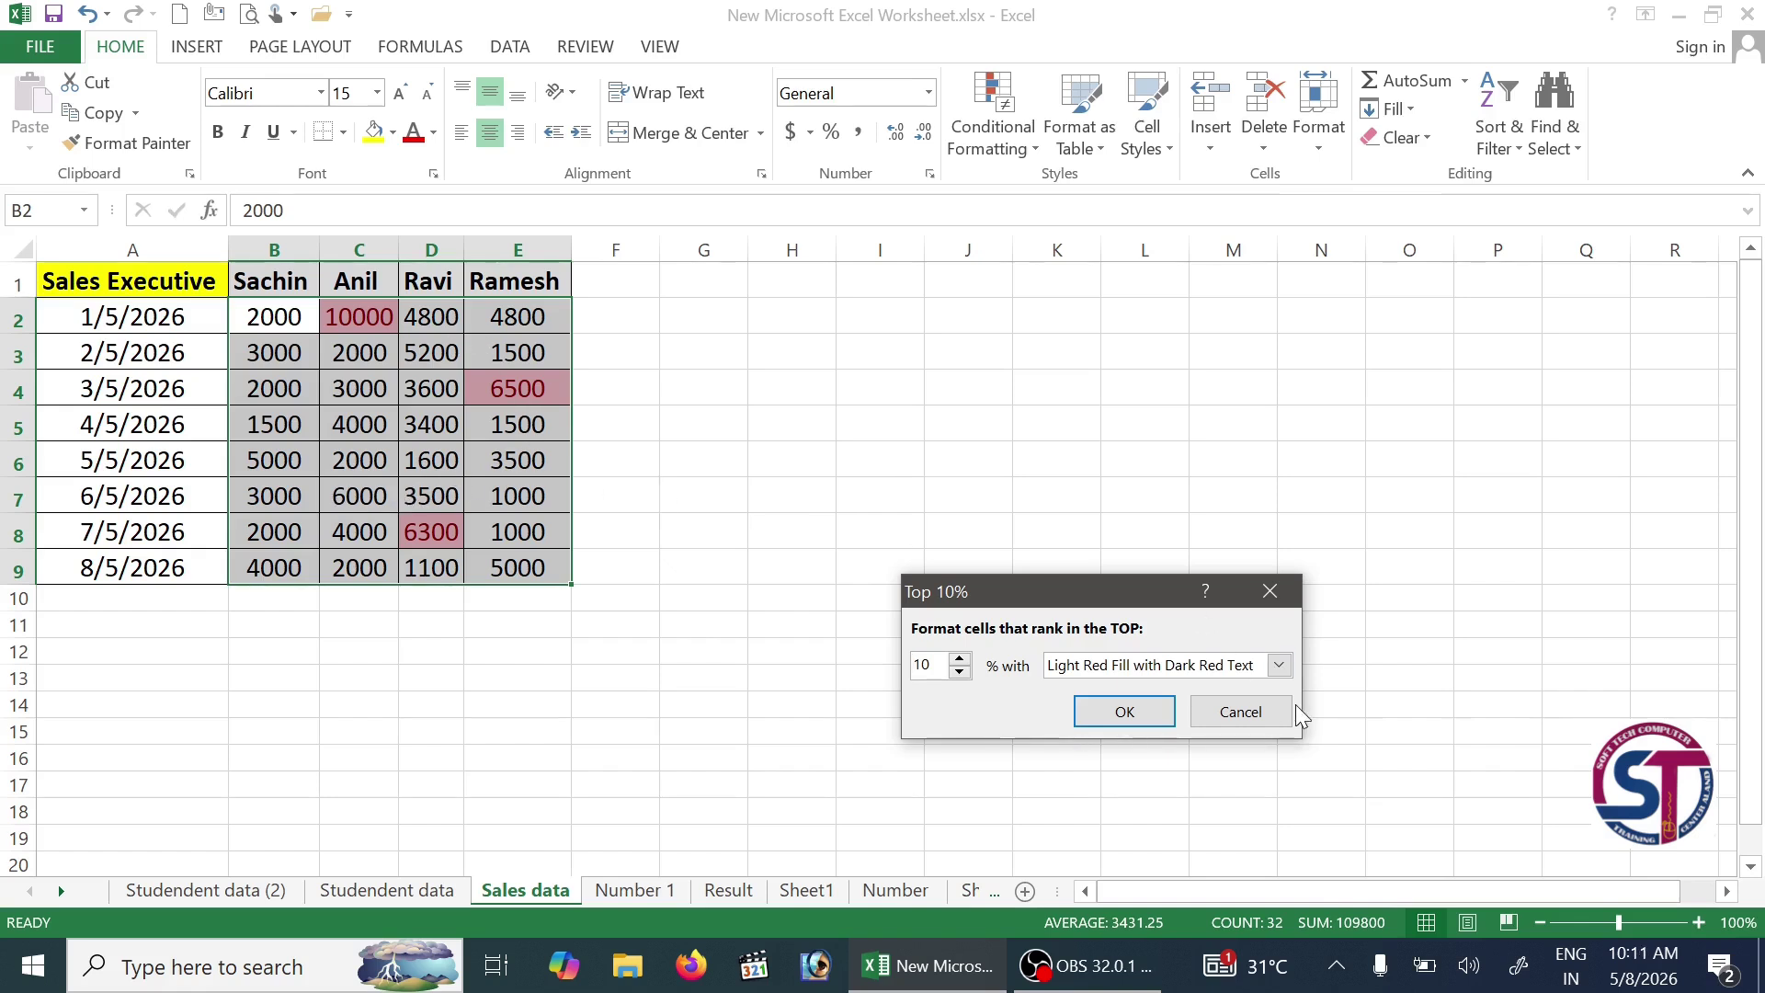
{"action": "left_click", "coordinate": [1267, 713]}
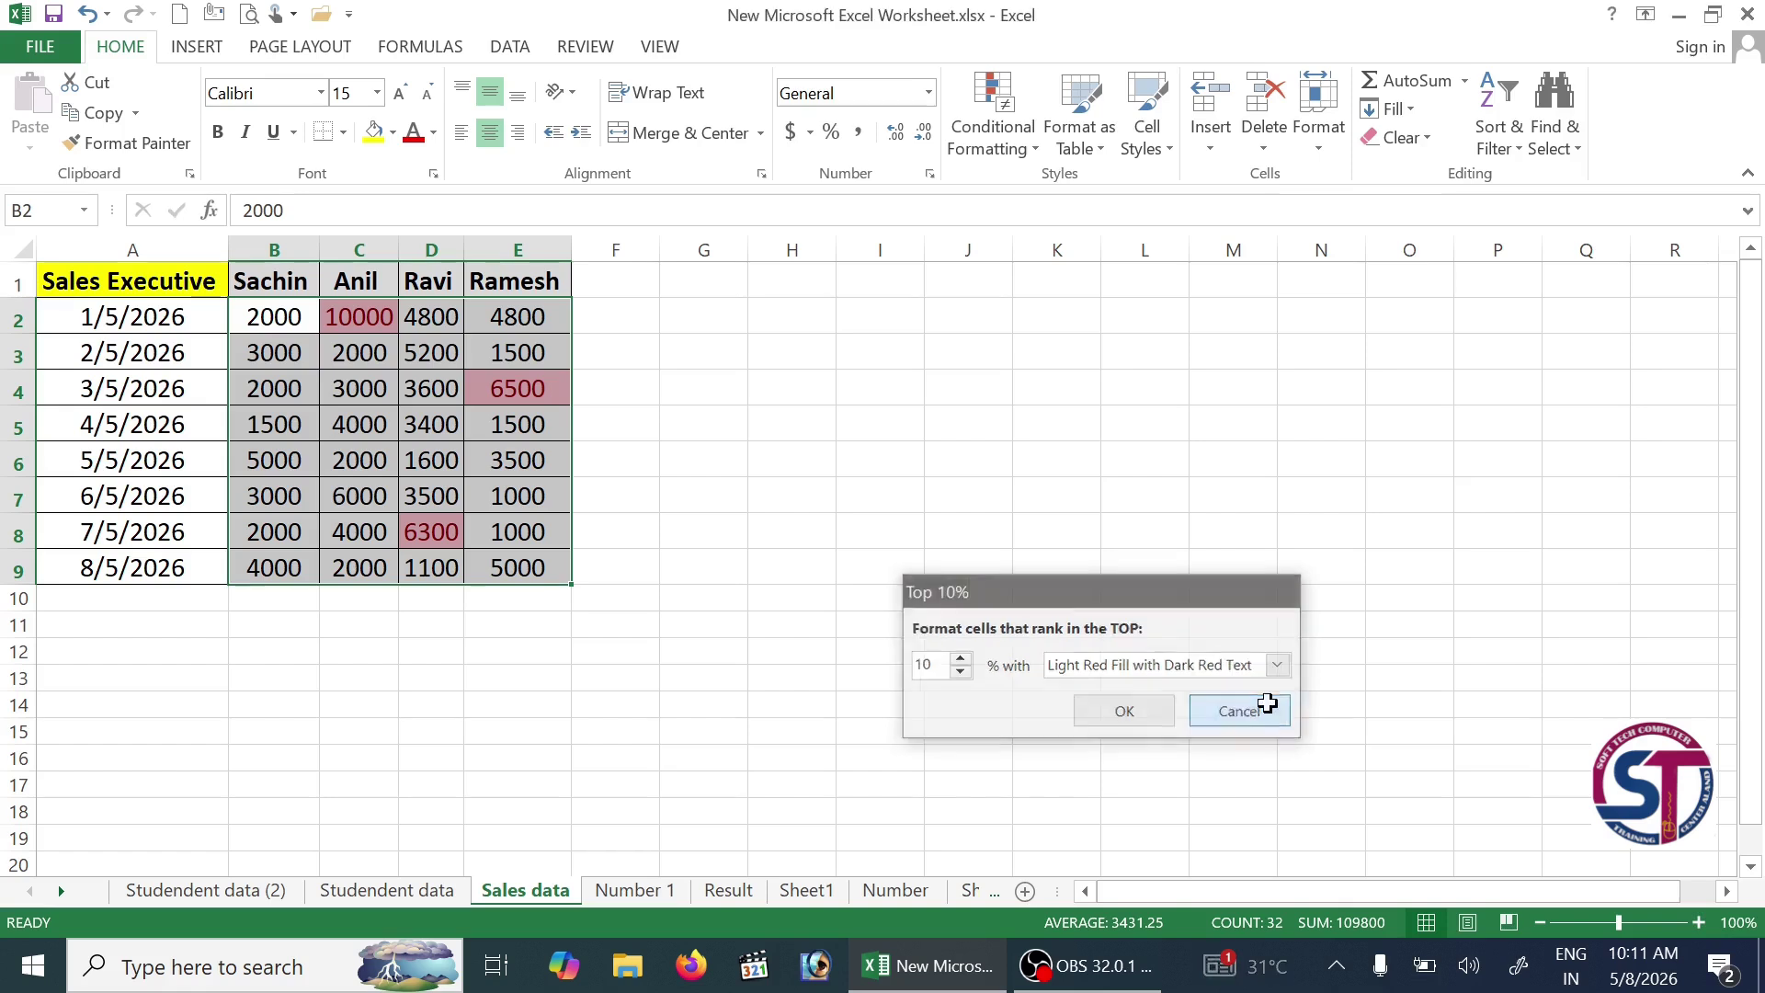
Step: Preview the Gradient Fill data bars on the sales figures B2:E9 without applying them, and deselect the range
{"action": "left_click", "coordinate": [1028, 158]}
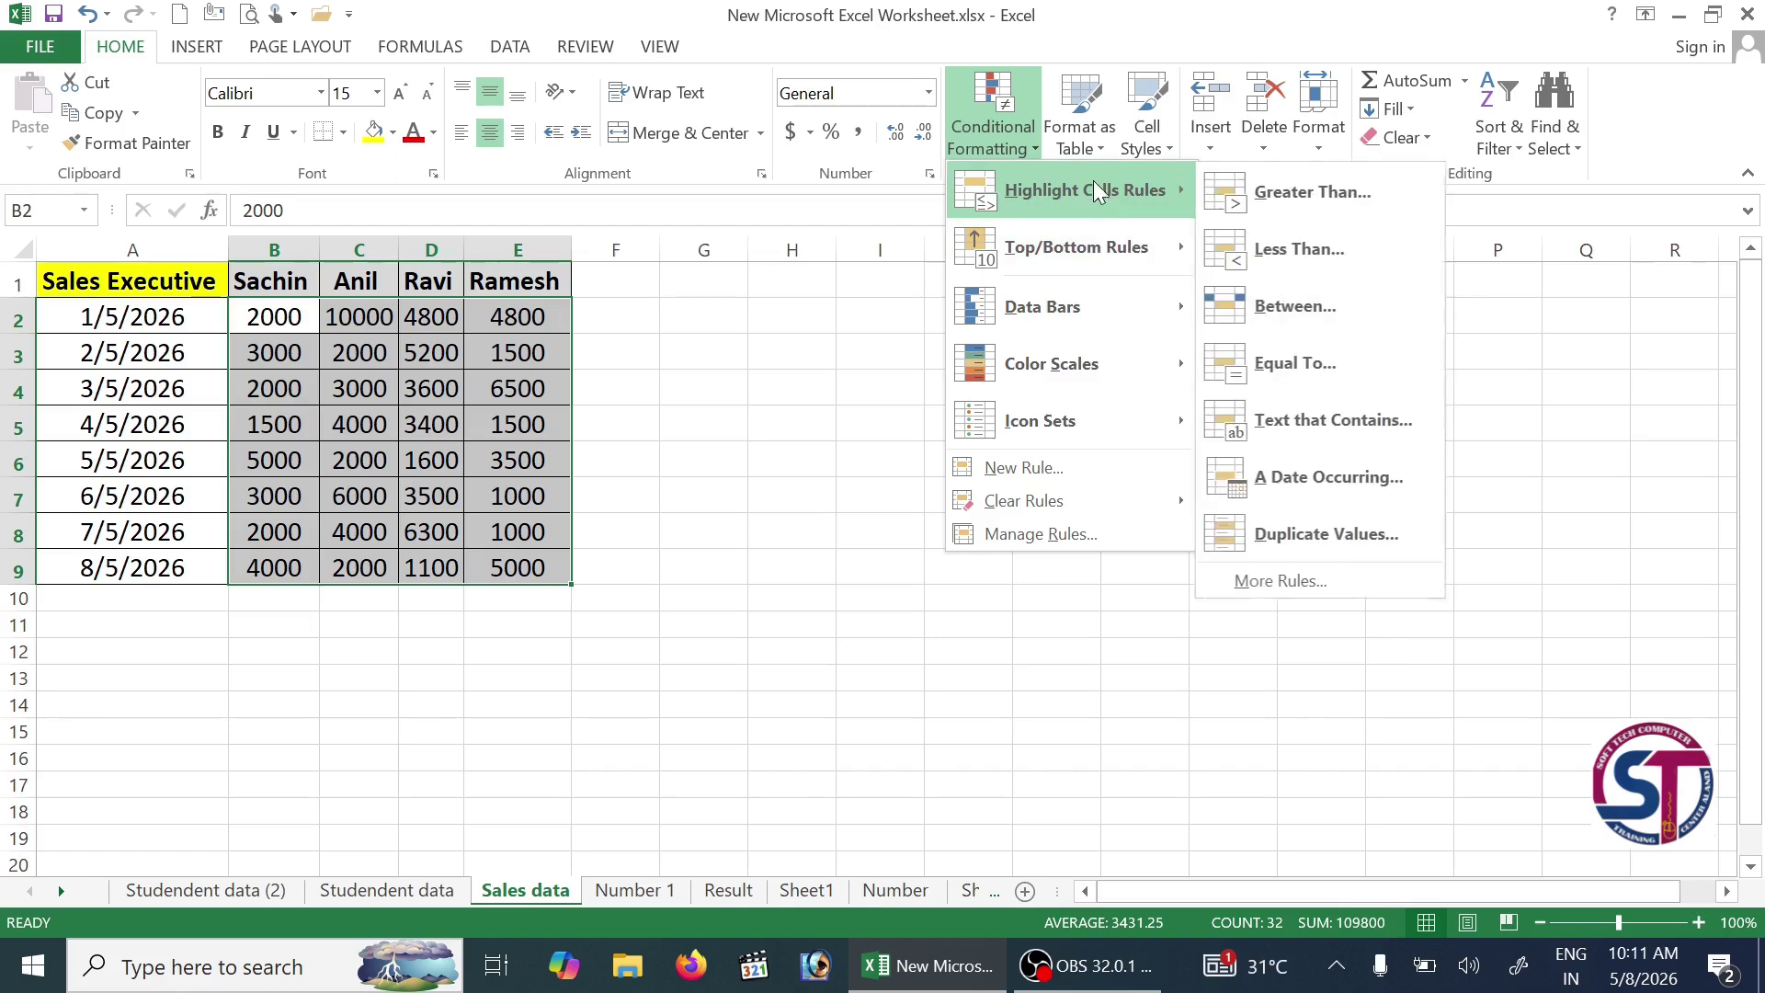
{"action": "mouse_move", "coordinate": [1072, 303]}
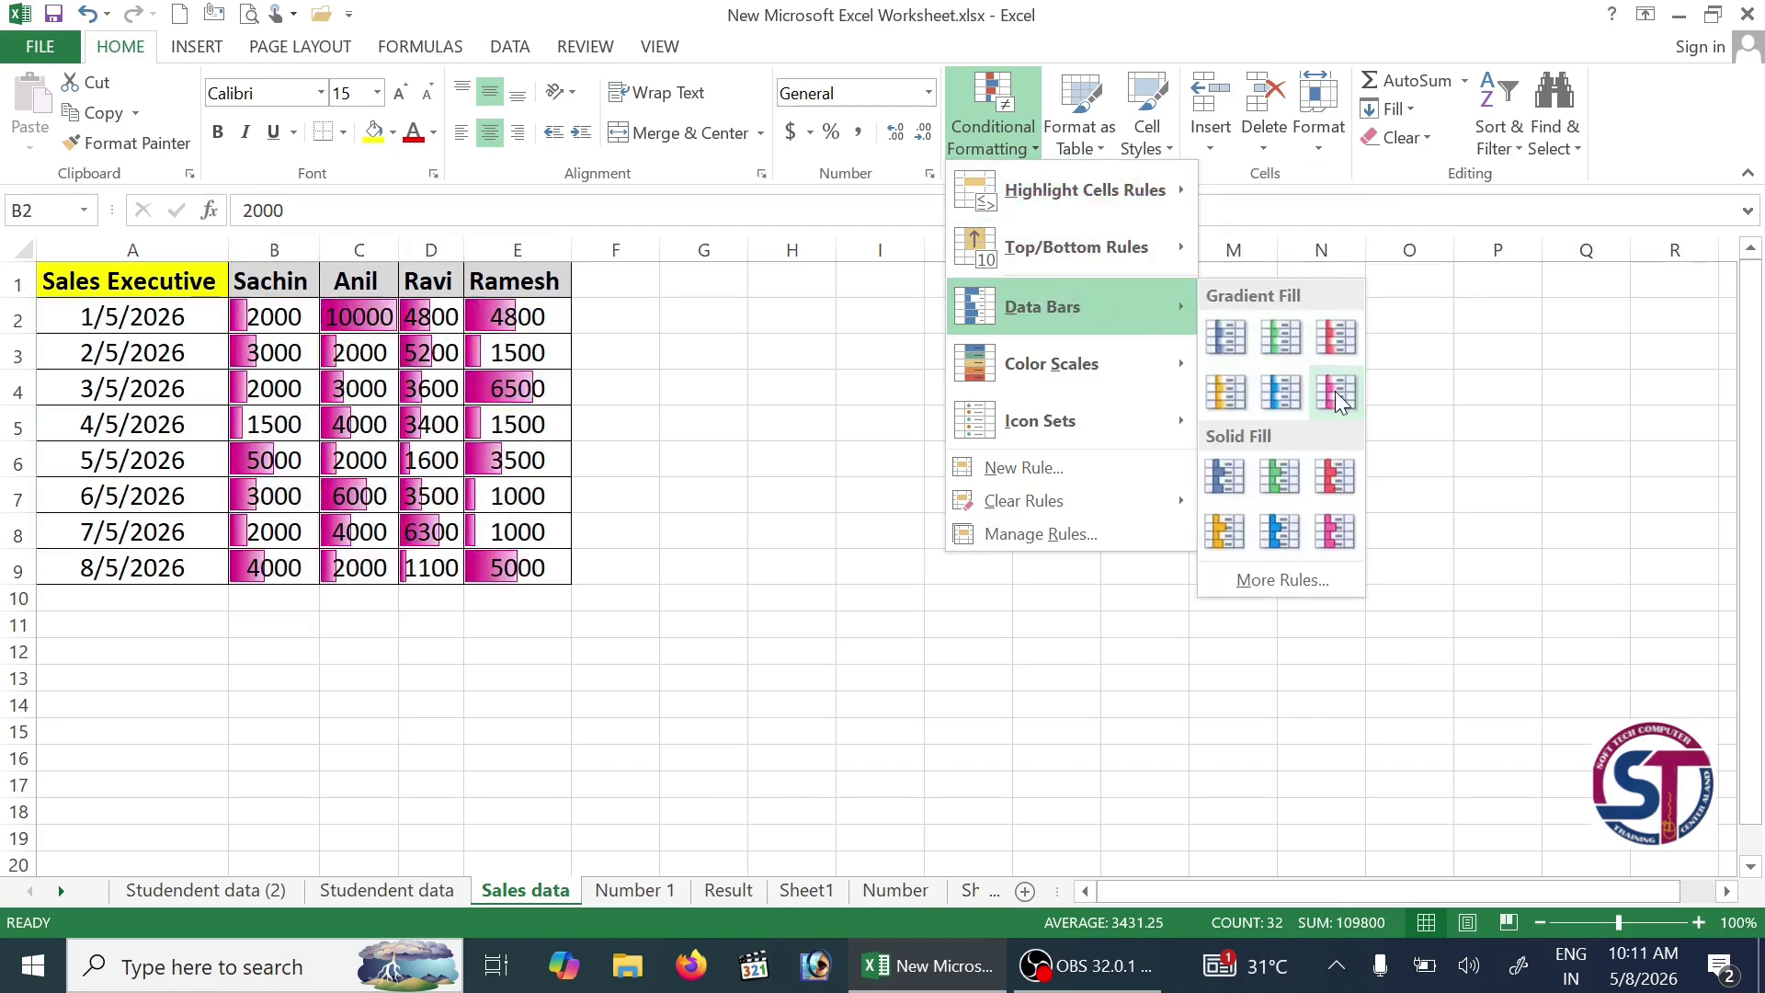
{"action": "left_click", "coordinate": [1266, 13]}
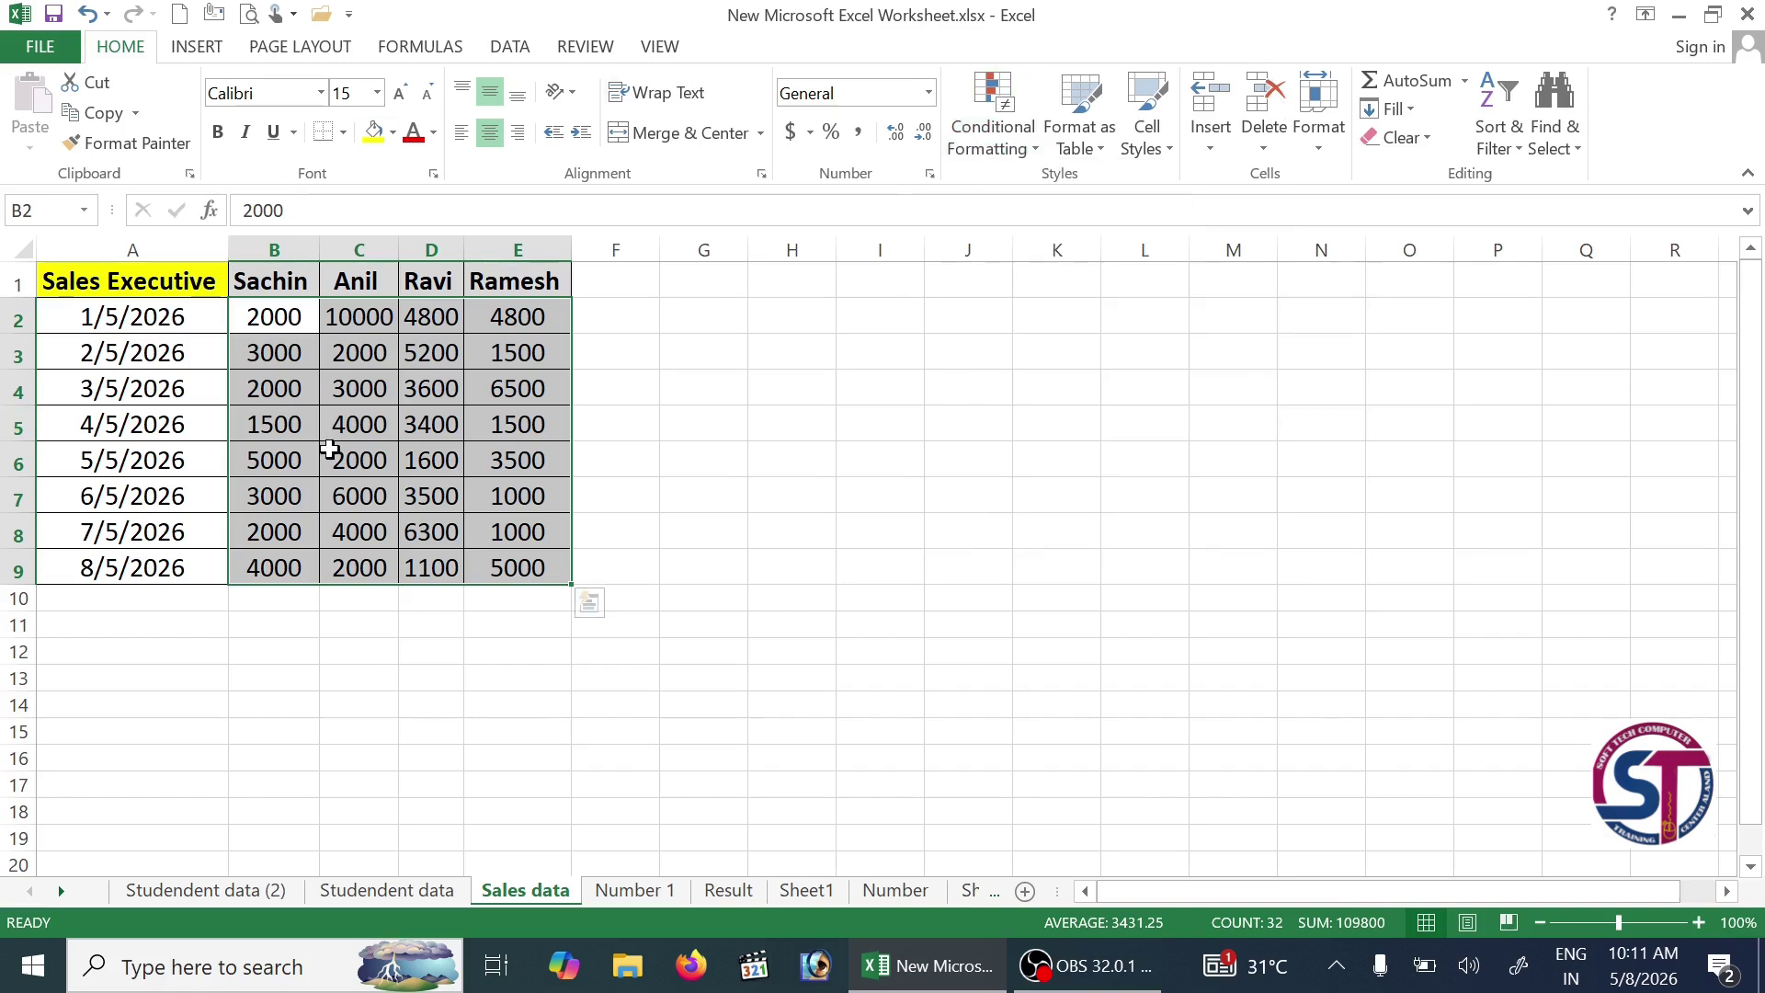
{"action": "left_click", "coordinate": [611, 462]}
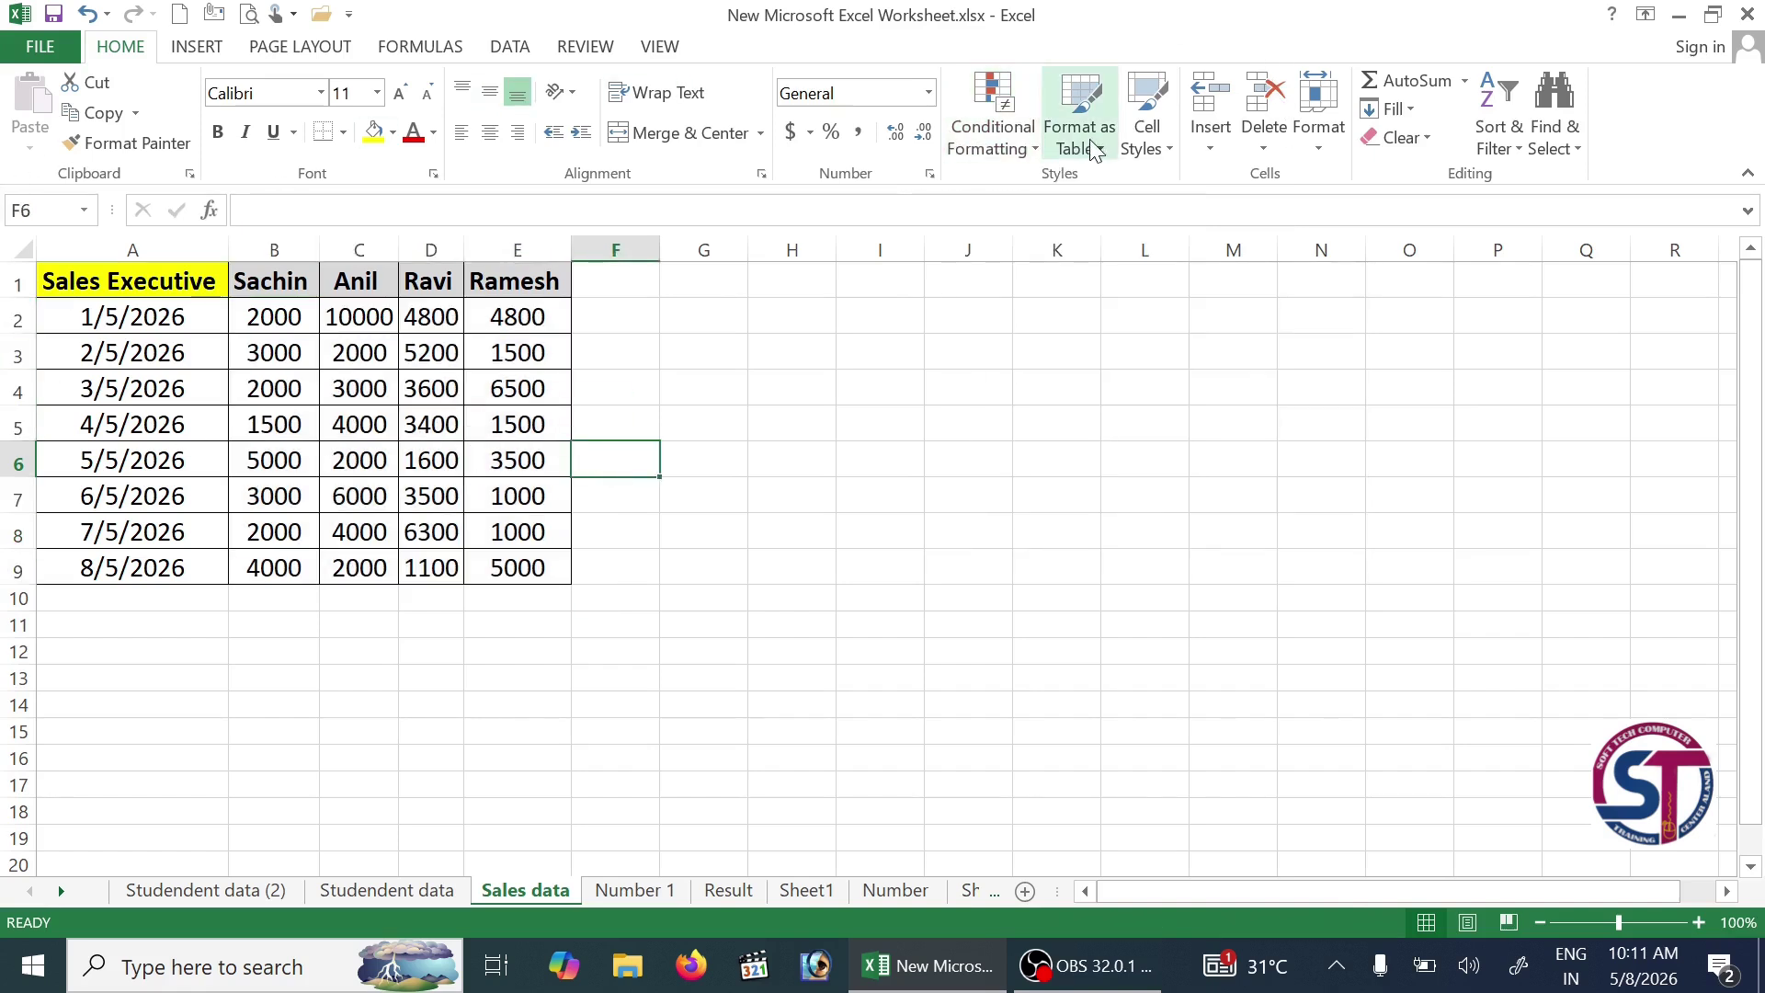